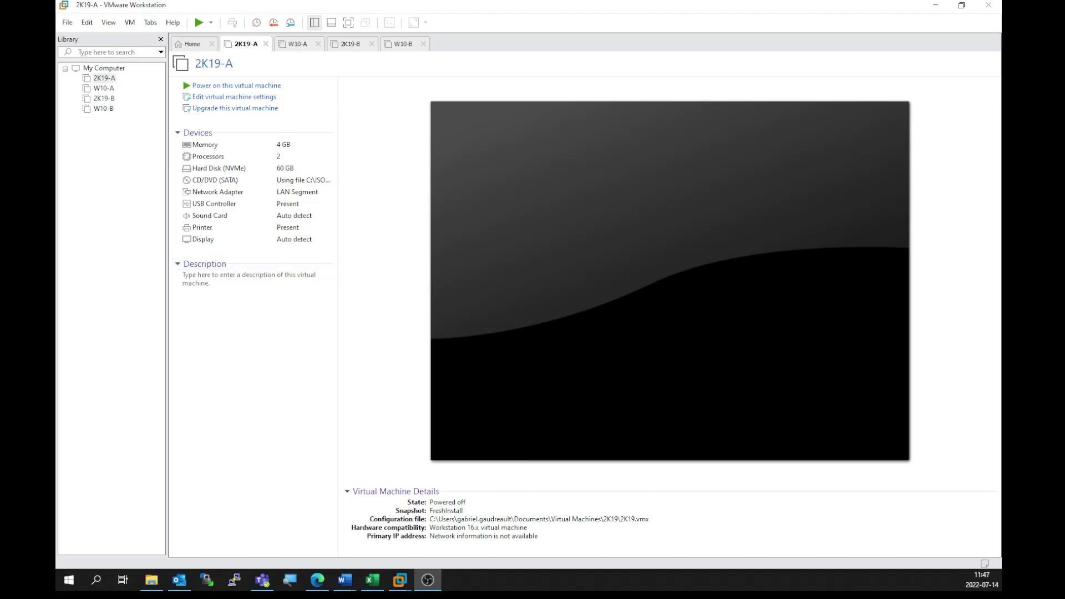
Step: Bring Laboratoire2.docx to the front and scroll up to the 2K19-A/2K19-B/W10-A/W10-B network diagram
key("alt+Tab")
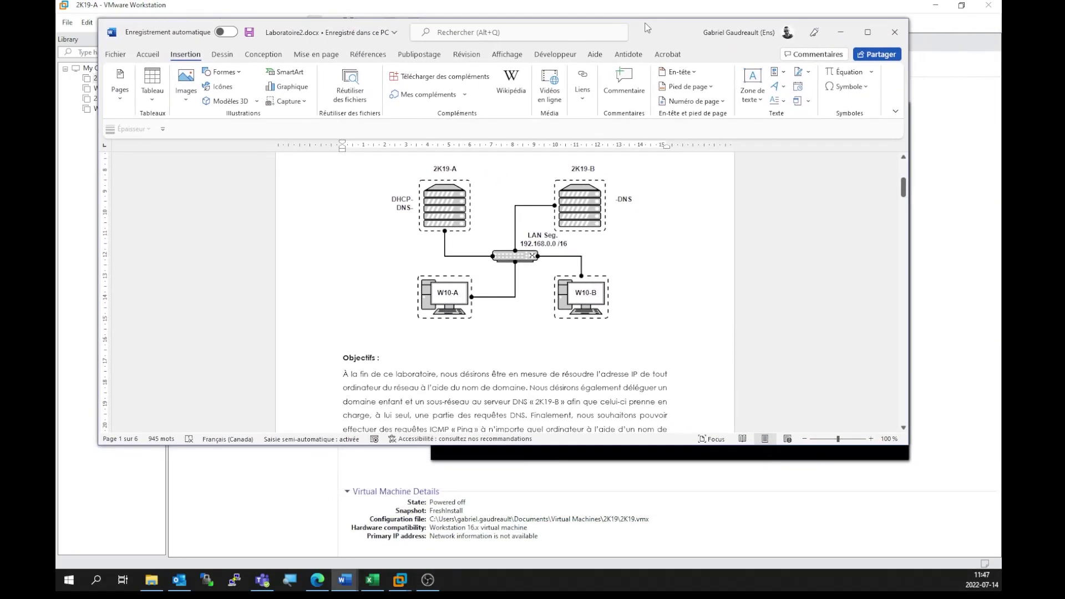
scroll(638, 250, "up", 1)
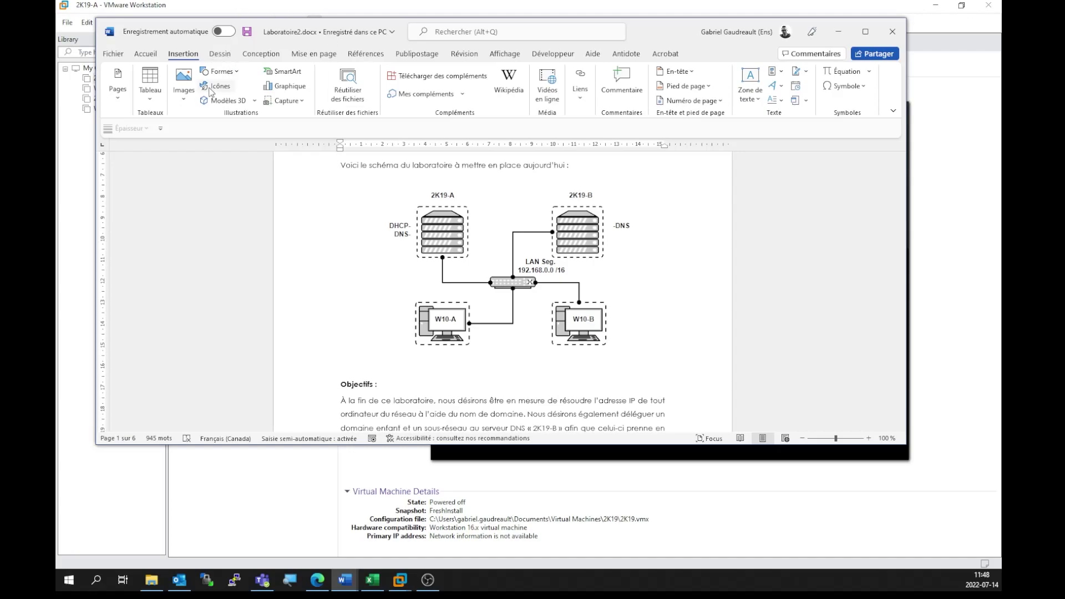
Step: Add a simple text box reading 'gabriel.' beside 2K19-A, bold it and narrow it
left_click(748, 91)
left_click(776, 167)
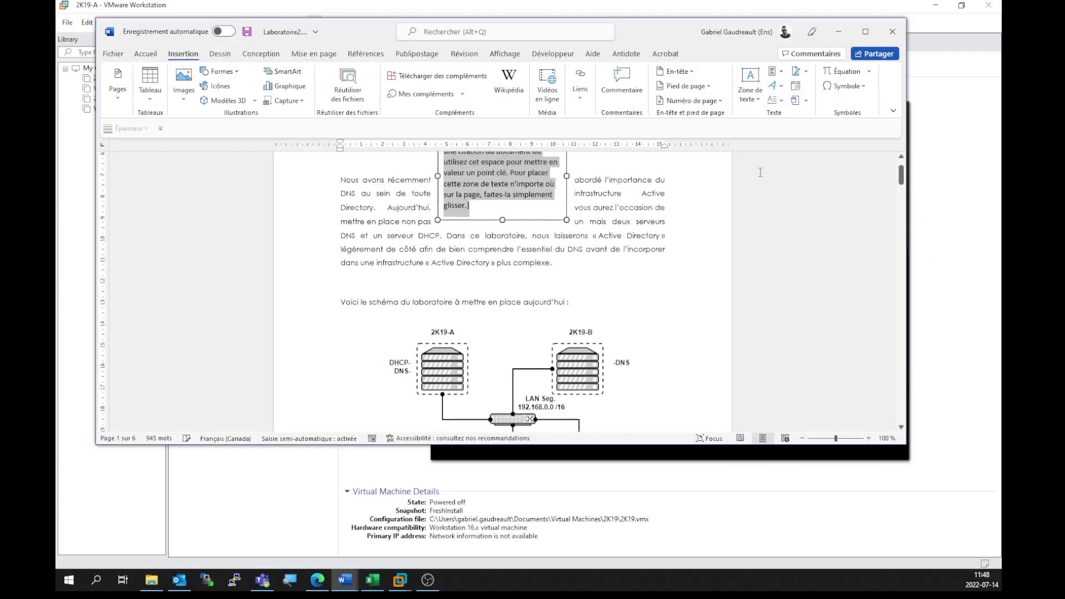
left_click_drag(479, 174, 374, 367)
scroll(393, 315, "down", 5)
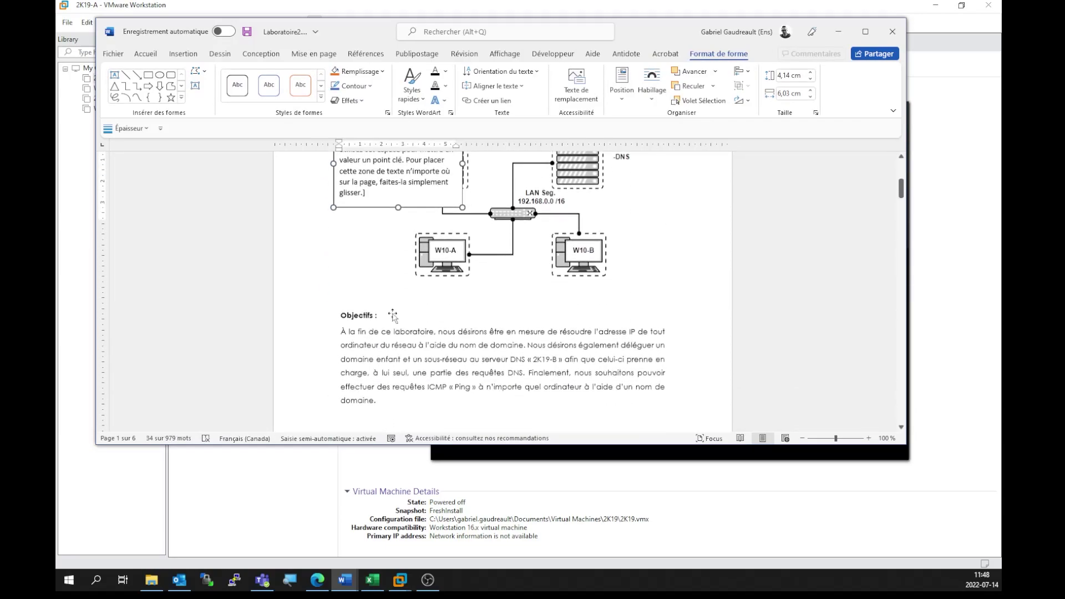
scroll(393, 315, "up", 3)
key("ctrl+a")
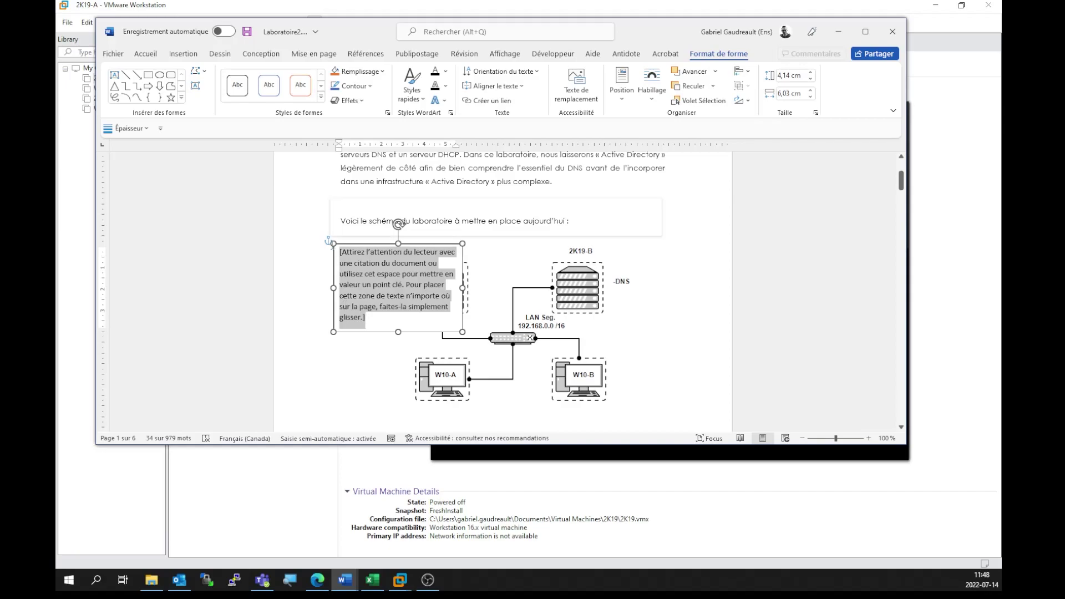
type("gabriel.local")
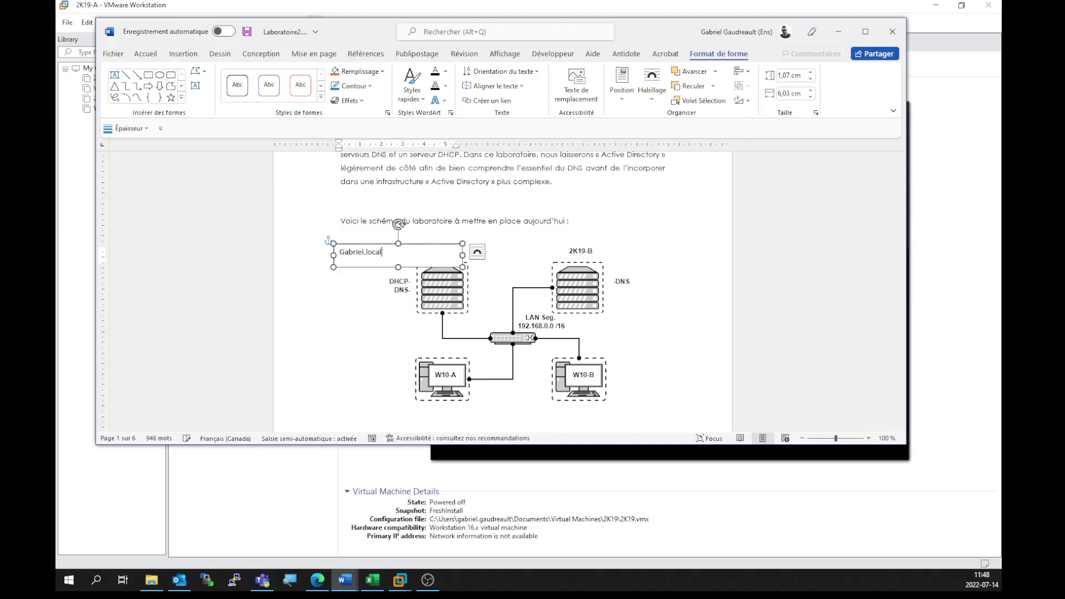
left_click_drag(399, 255, 279, 251)
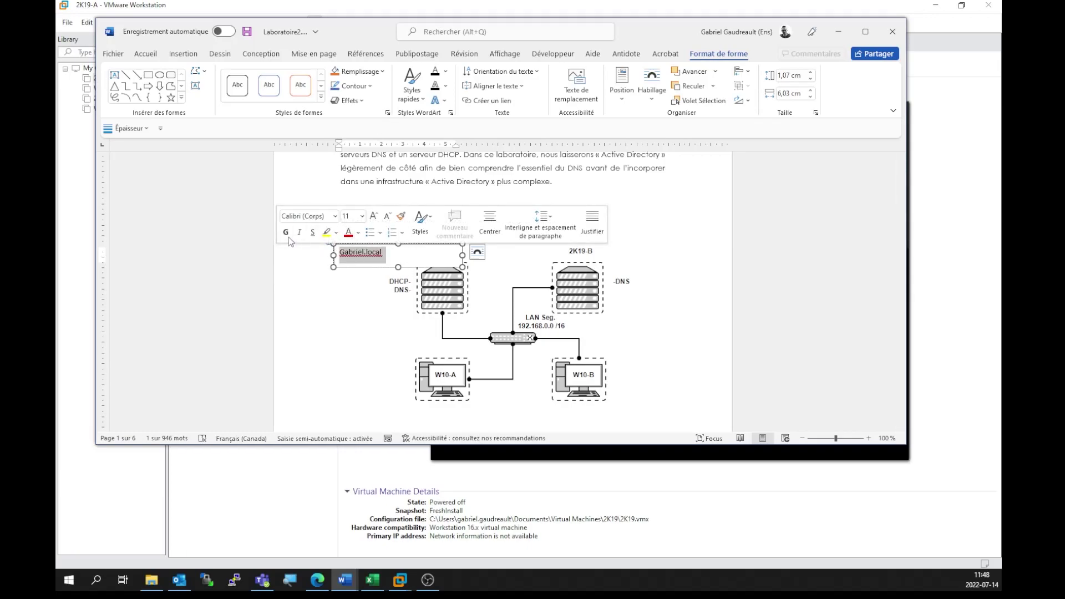
left_click(286, 232)
left_click_drag(462, 255, 384, 314)
left_click(647, 329)
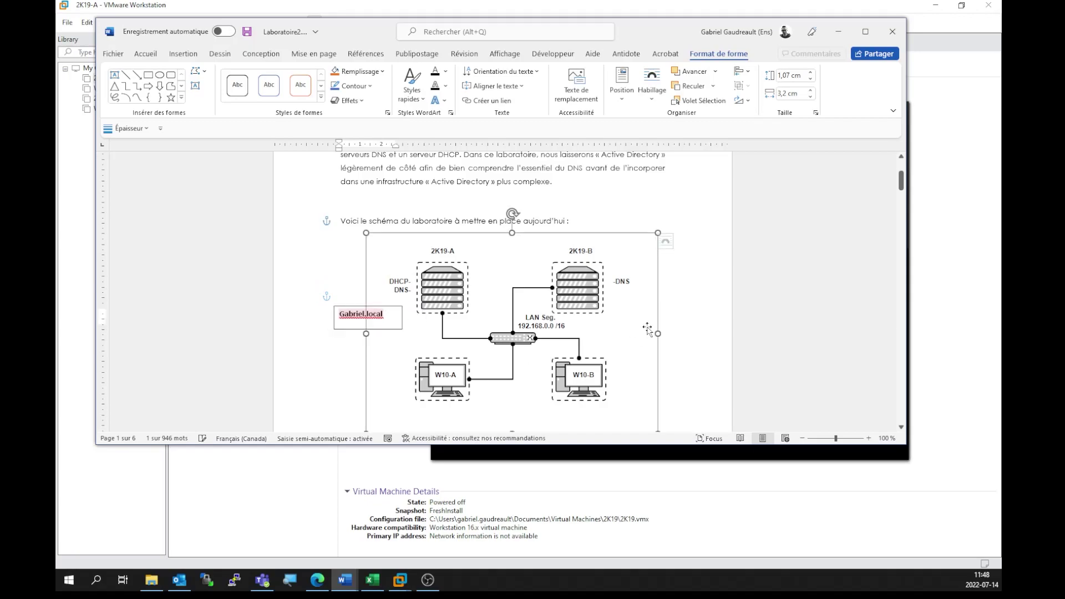
left_click(668, 321)
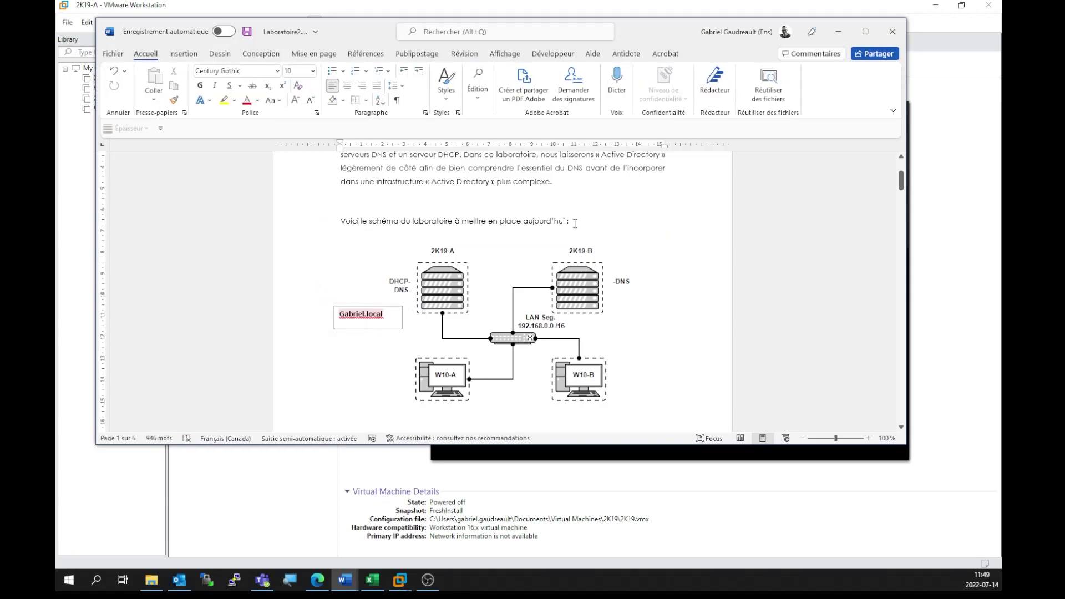
Step: Add a second simple text box reading 'rh' beside 2K19-B and narrow it to fit
left_click(183, 54)
left_click(758, 97)
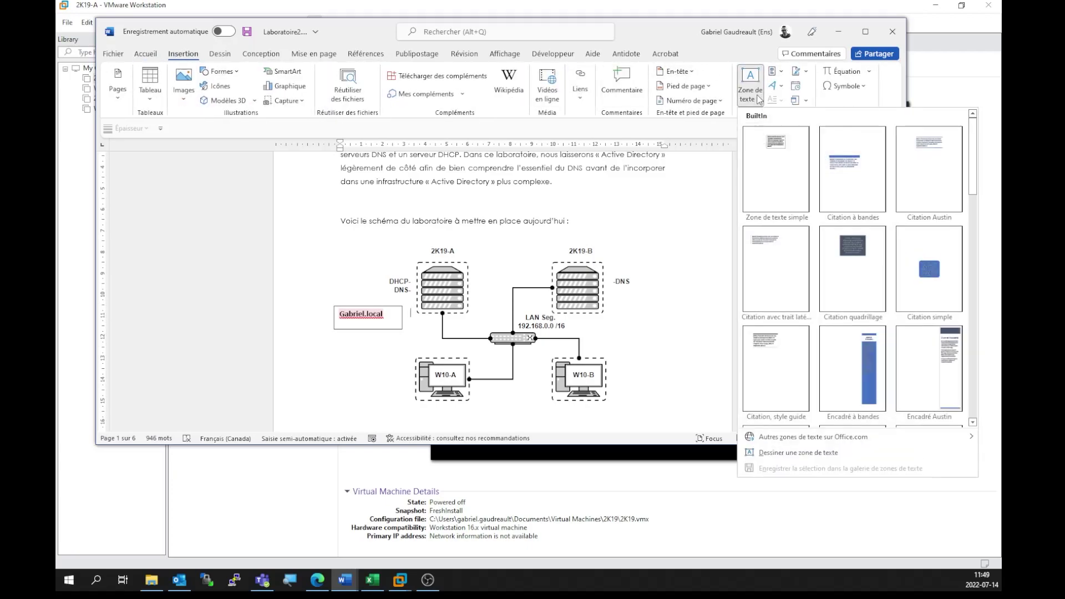
left_click(773, 172)
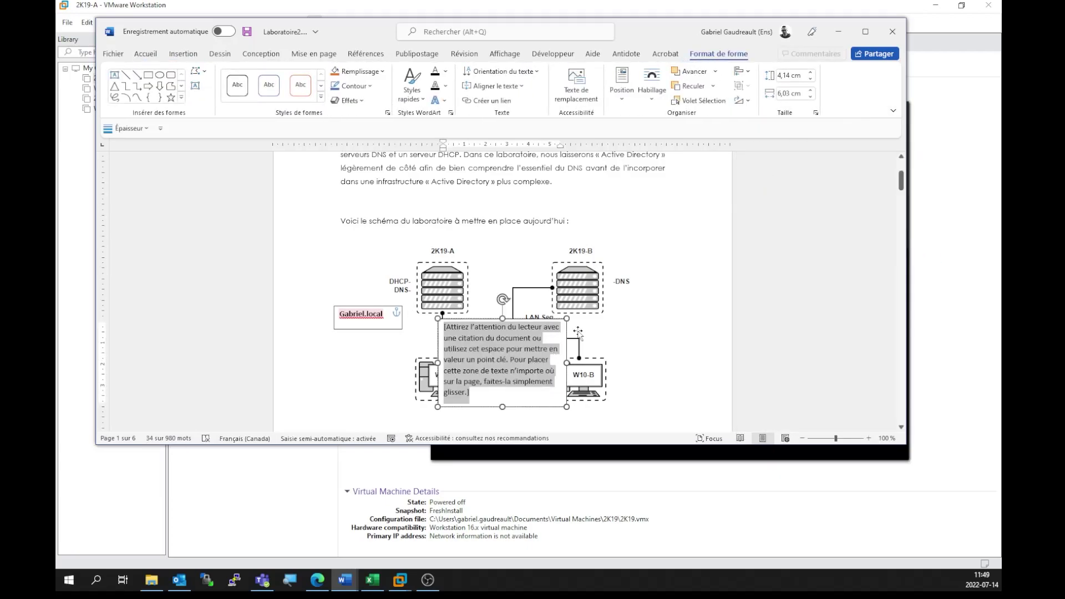
type("rh")
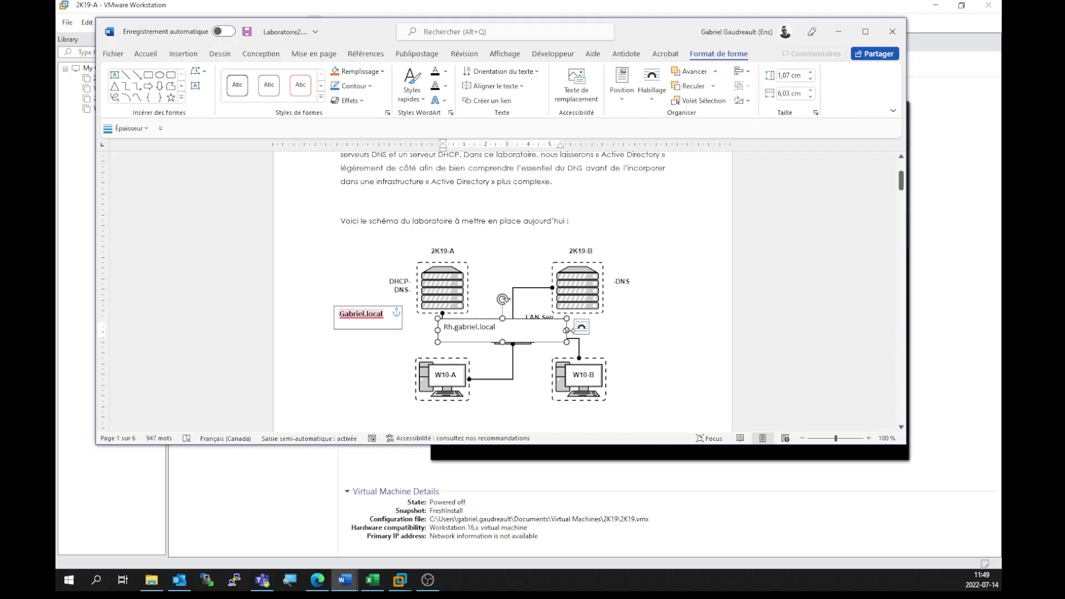
left_click_drag(554, 333, 659, 296)
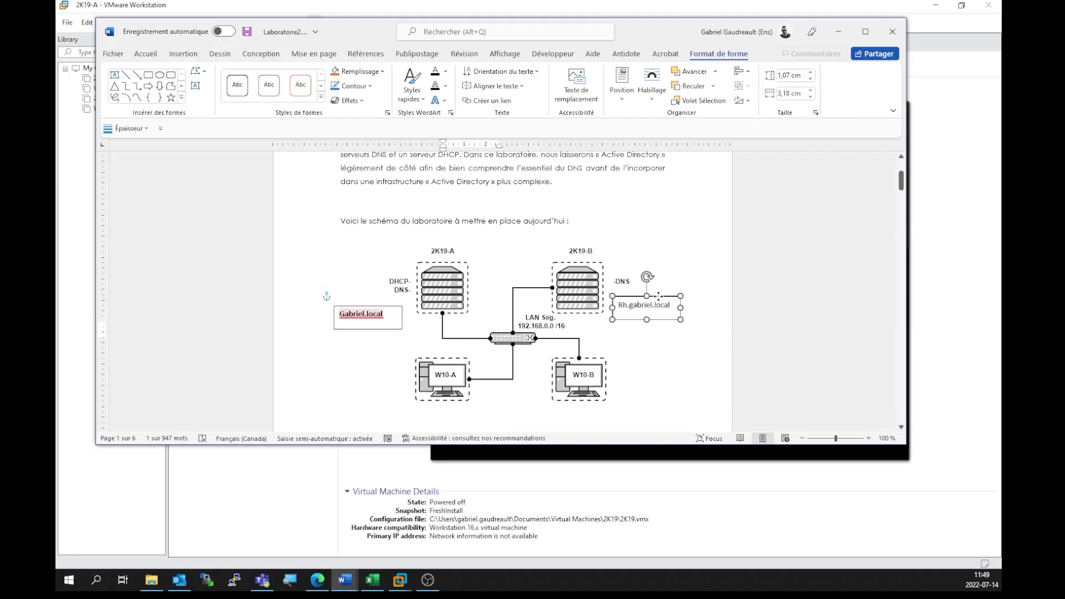
left_click(702, 396)
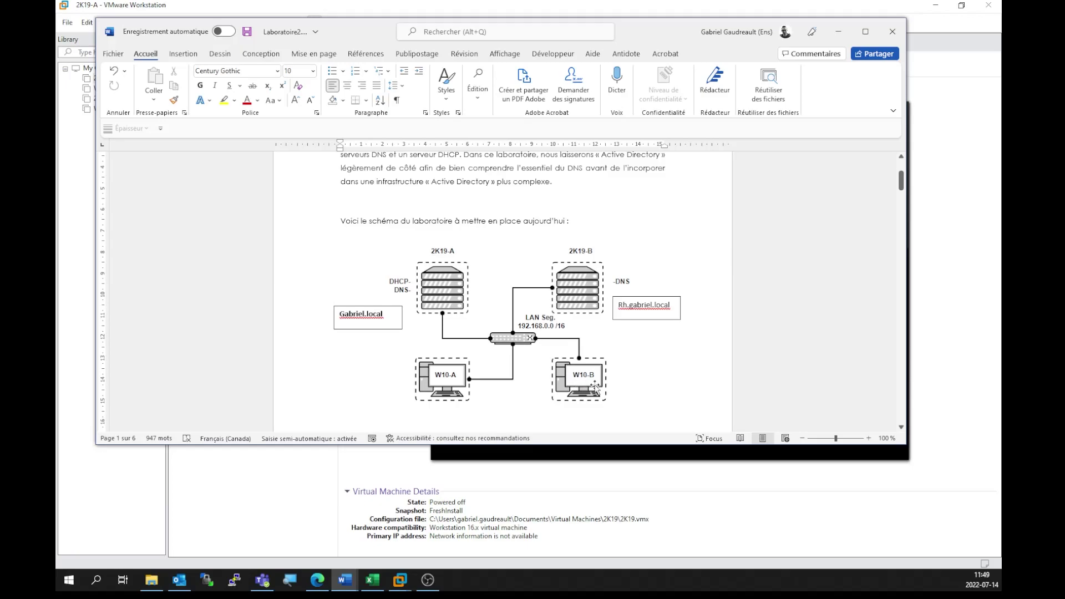
Step: Minimize Word to reveal the powered-off 2K19-A summary in VMware Workstation
double_click(623, 306)
left_click(675, 315)
left_click(838, 32)
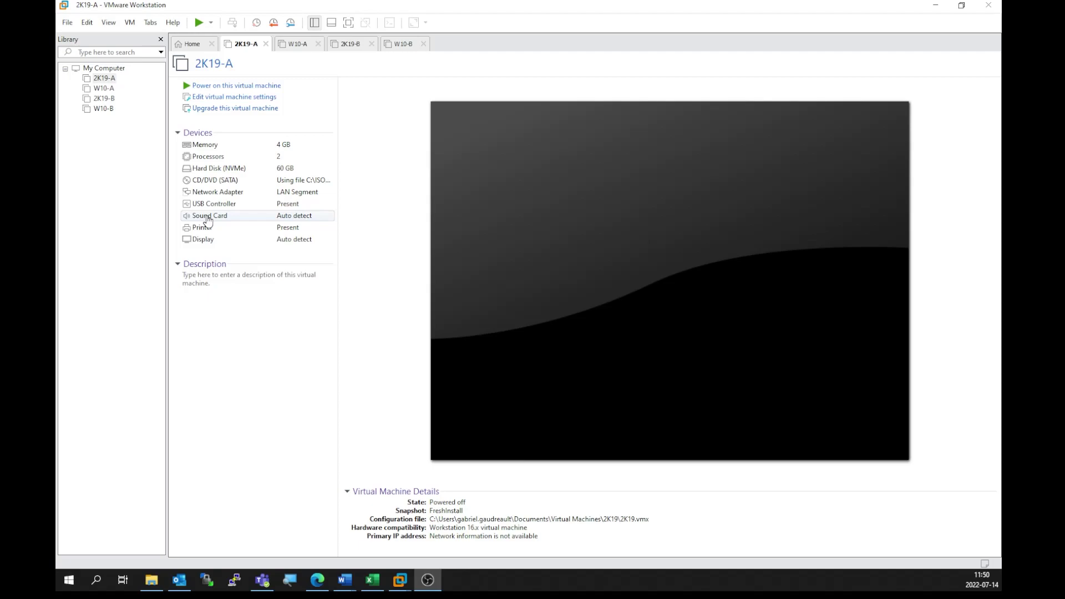
Step: Confirm 2K19-A's network adapter uses the LAN segment and power on the machine
left_click(205, 198)
double_click(204, 195)
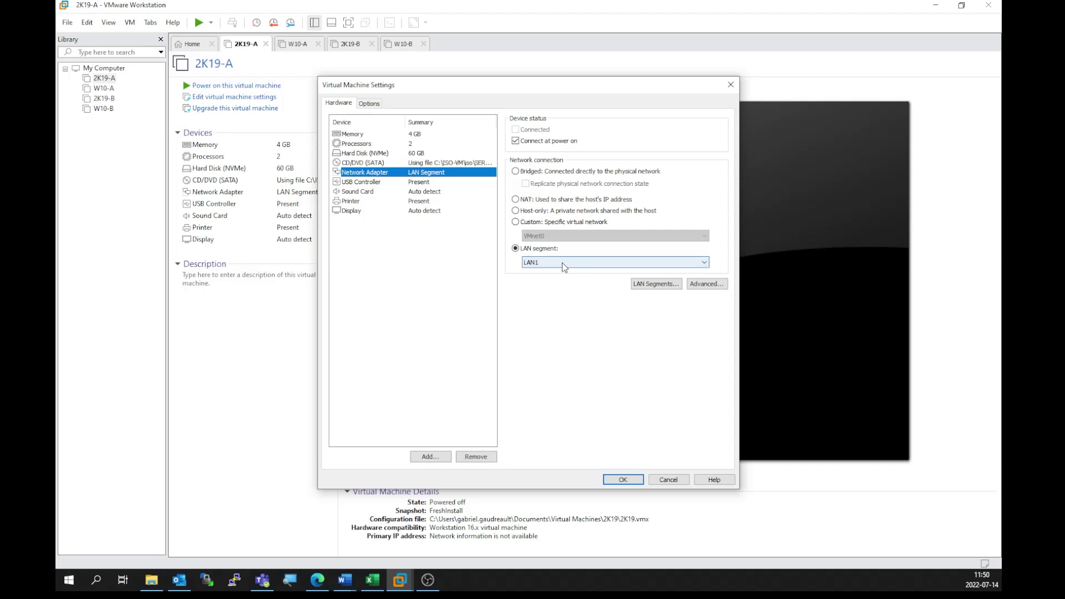
left_click(627, 481)
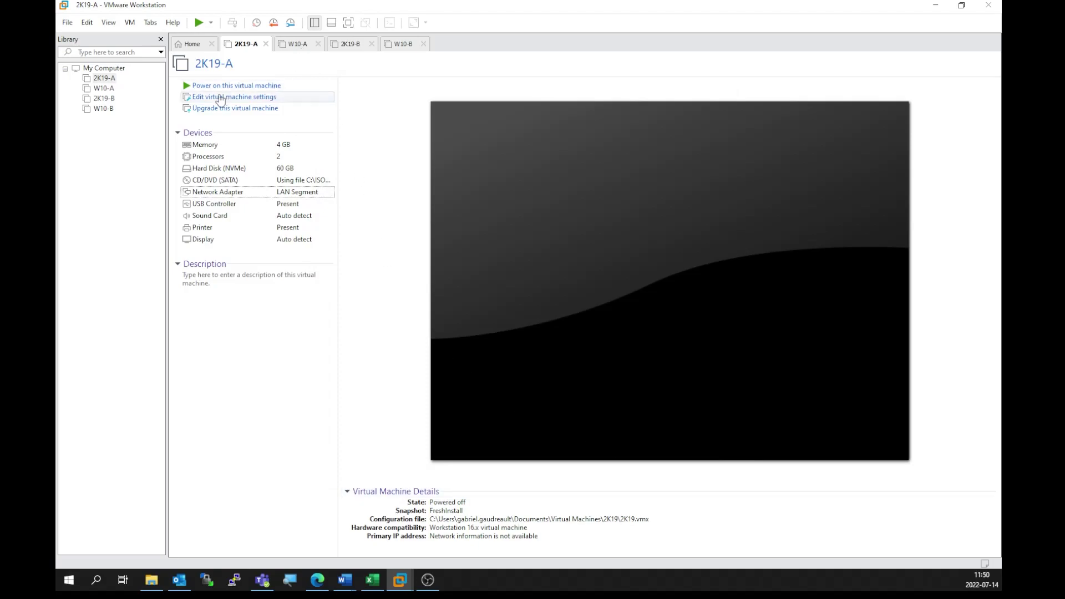
left_click(220, 88)
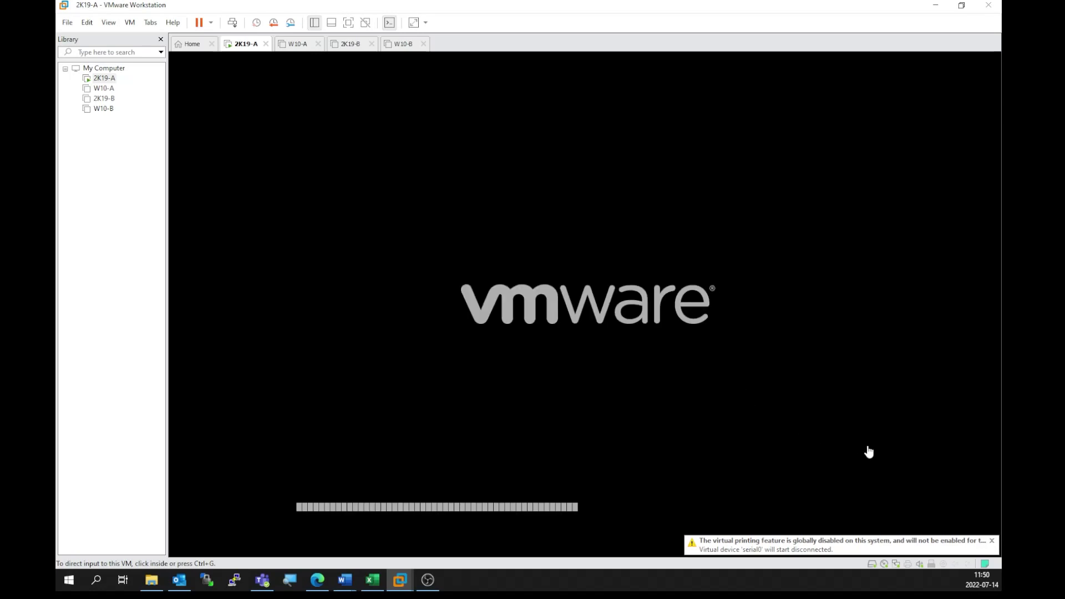
left_click(992, 541)
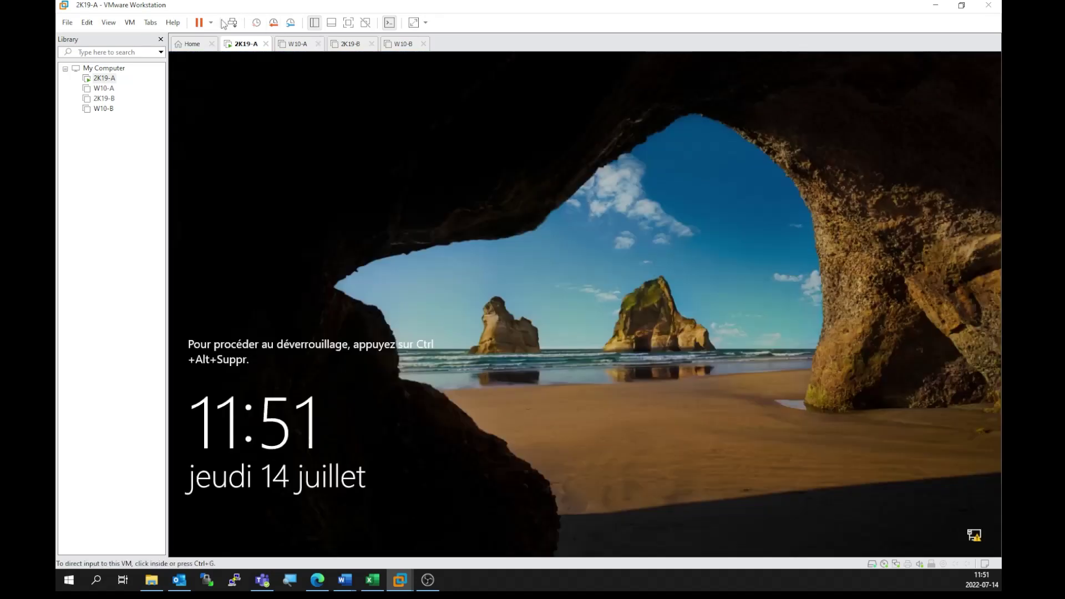
Step: Sign in to 2K19-A as Administrateur with the account password
left_click(230, 22)
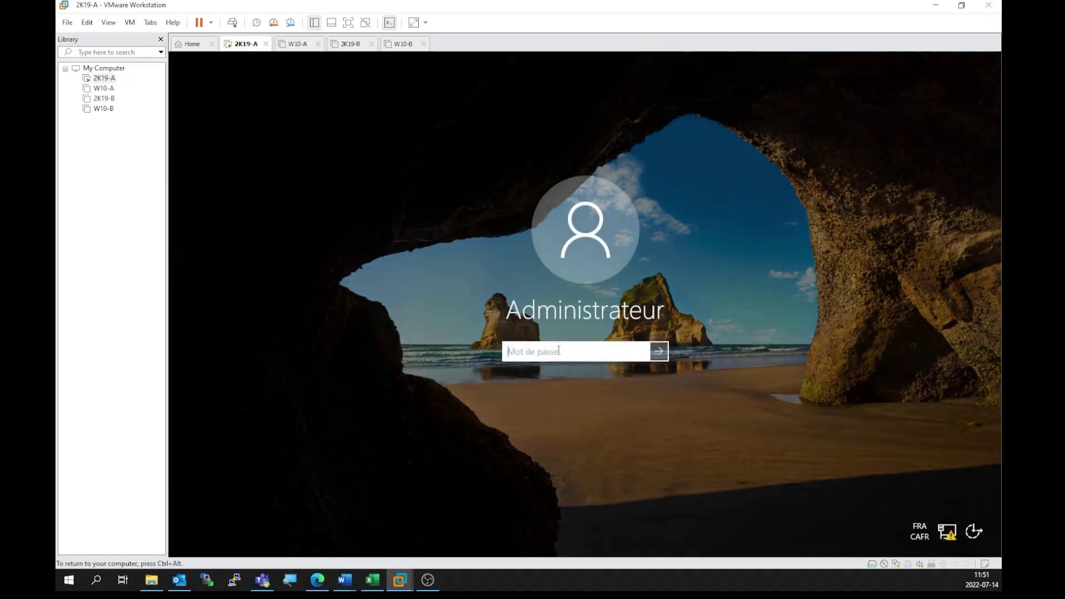
type("Pa$$w0rd")
key("Return")
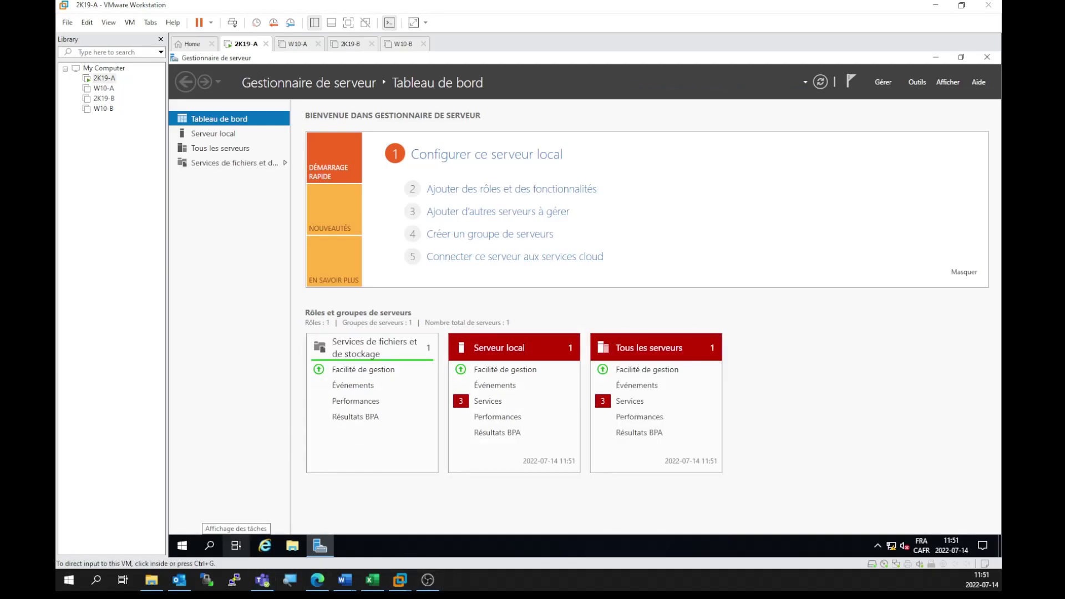
Step: Bring Word back, skim the DNS and DHCP instructions, and return to the network diagram
key("alt+Tab")
scroll(478, 298, "down", 5)
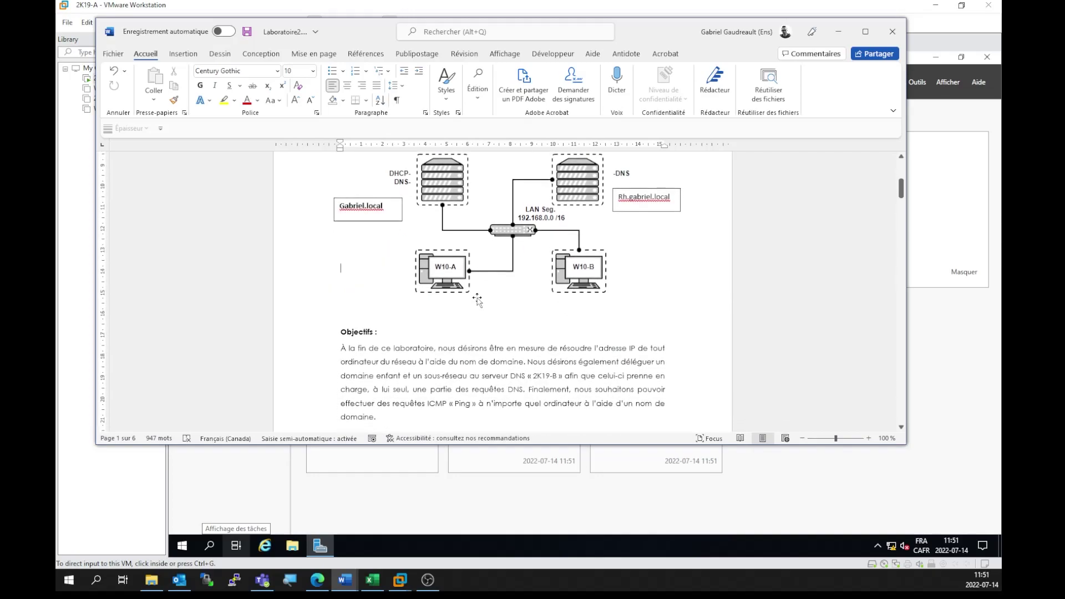
scroll(478, 298, "down", 10)
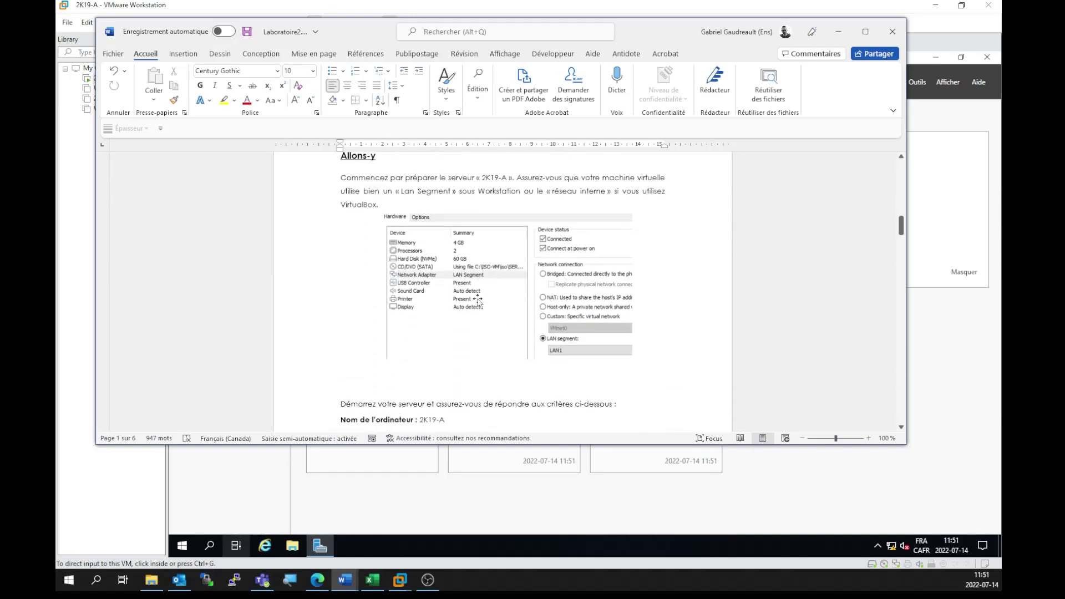
scroll(478, 300, "down", 8)
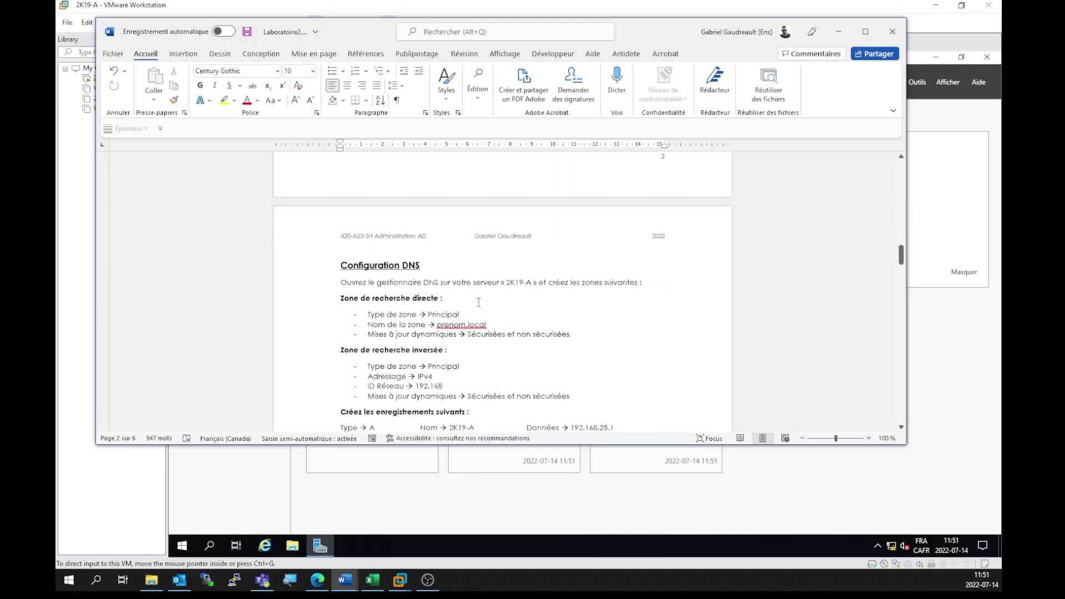
scroll(478, 301, "down", 3)
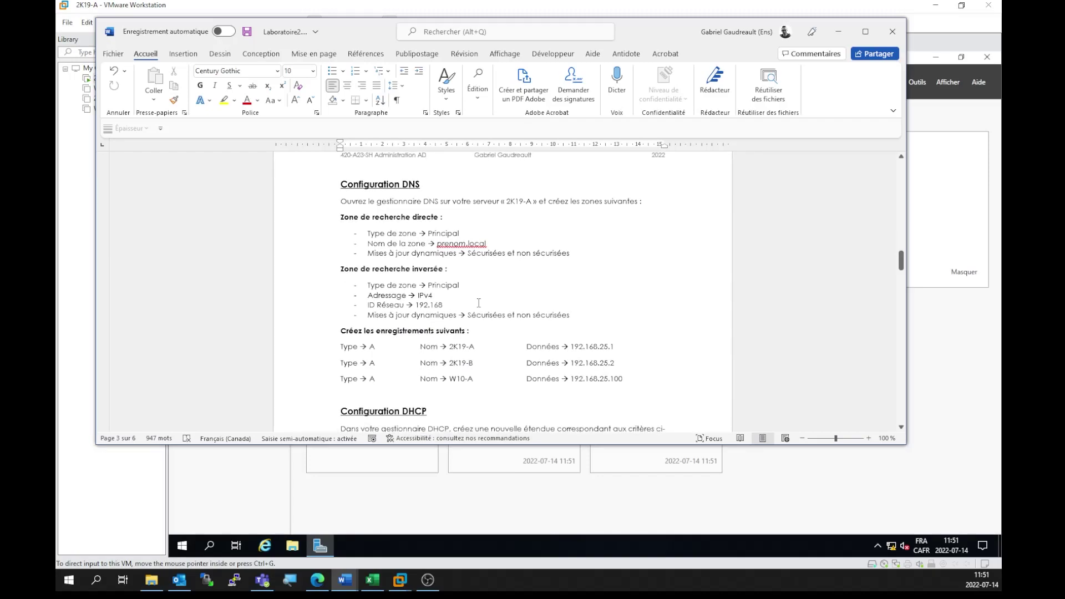
scroll(478, 303, "down", 8)
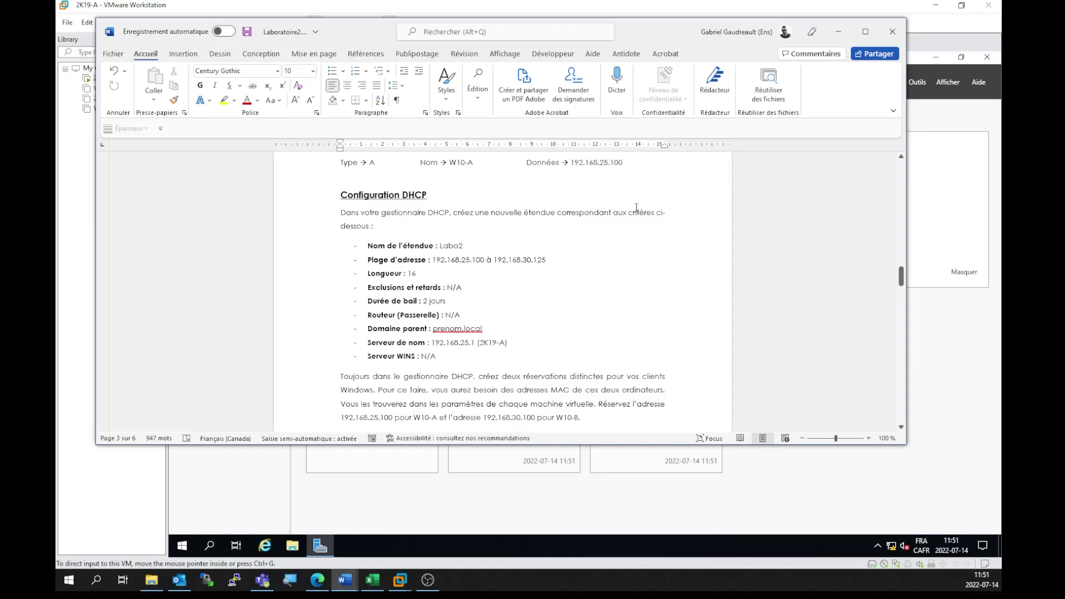
scroll(649, 255, "up", 8)
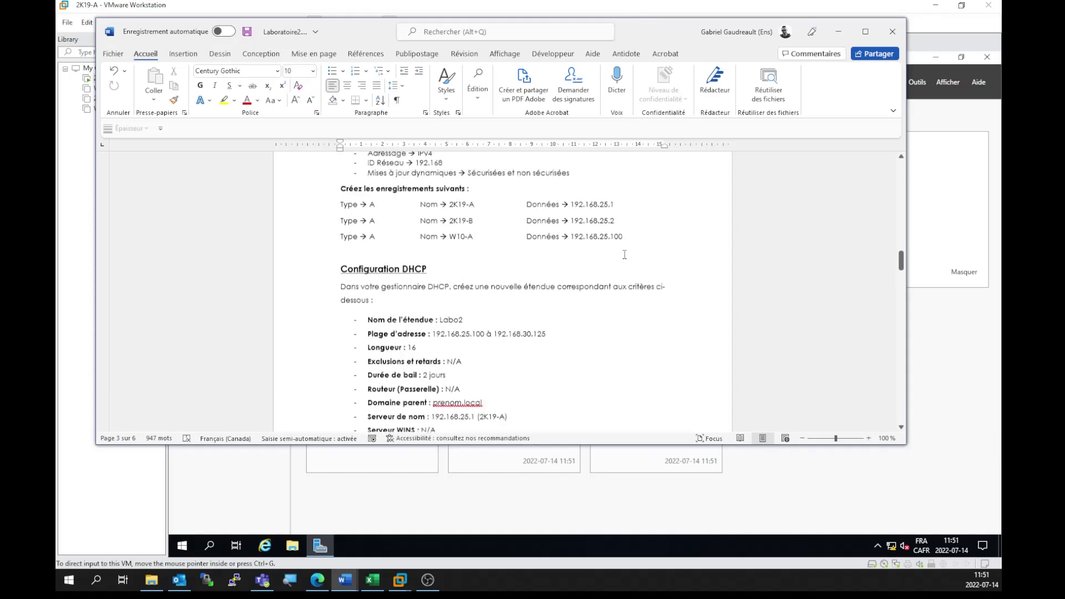
scroll(625, 252, "up", 15)
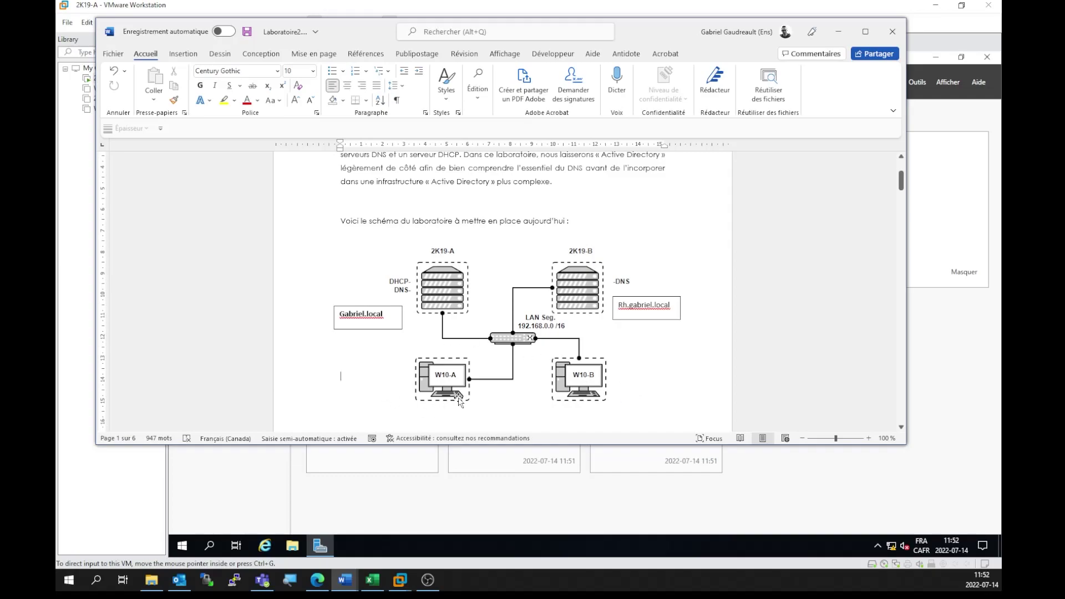
Step: Enlarge the Rh domain label box and add a new line under its domain name
left_click(410, 372)
left_click_drag(651, 304, 671, 302)
triple_click(671, 307)
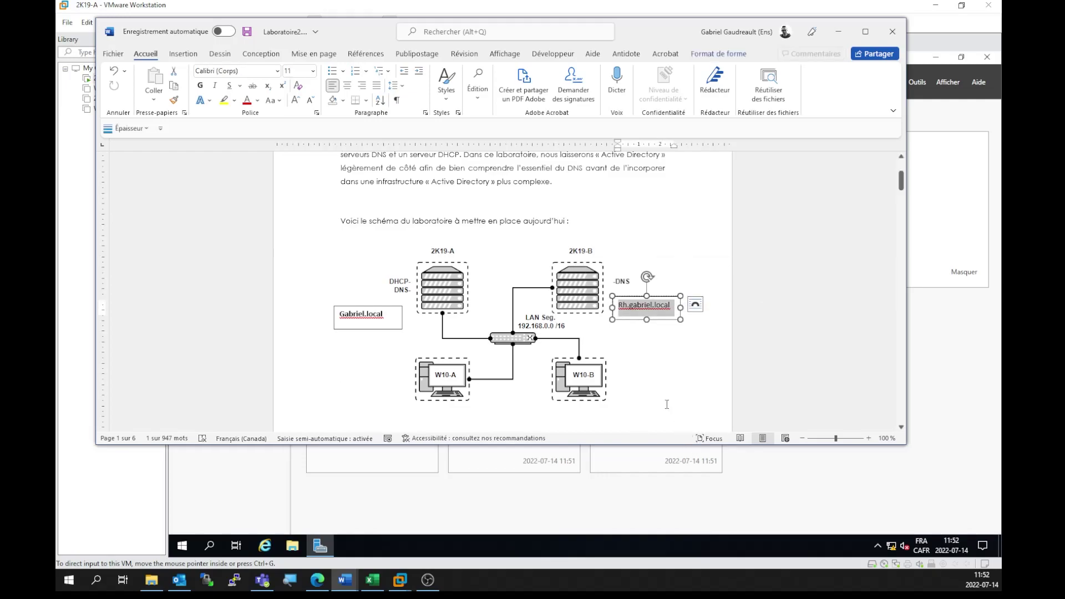
left_click_drag(681, 320, 716, 340)
left_click(672, 312)
key("Return")
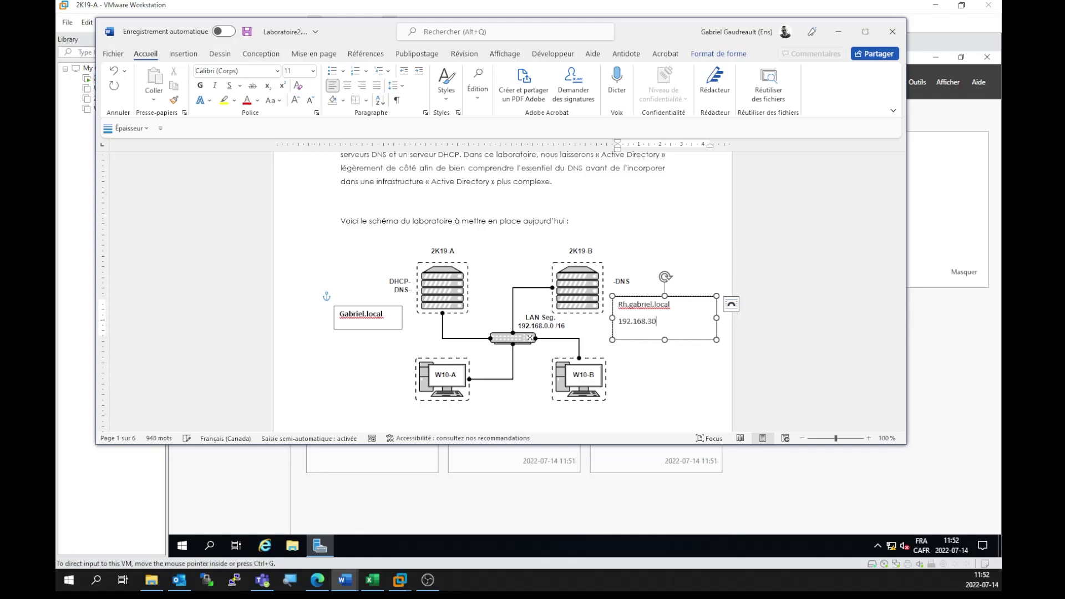
left_click_drag(688, 303, 617, 323)
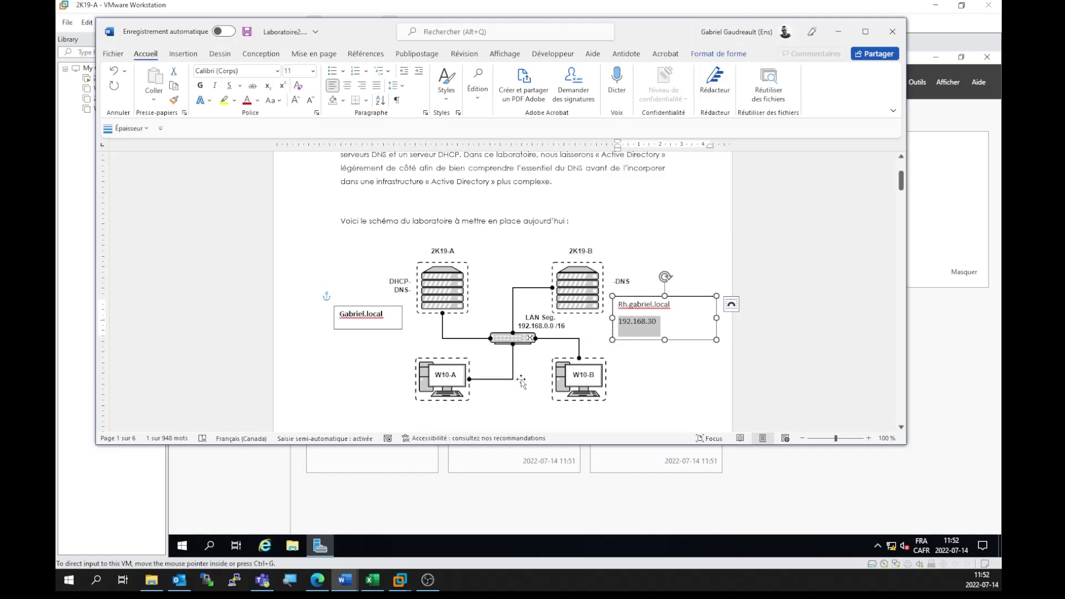
Step: Enlarge the Gabriel.local box and type 192.168.25 on a new line beneath it
triple_click(394, 315)
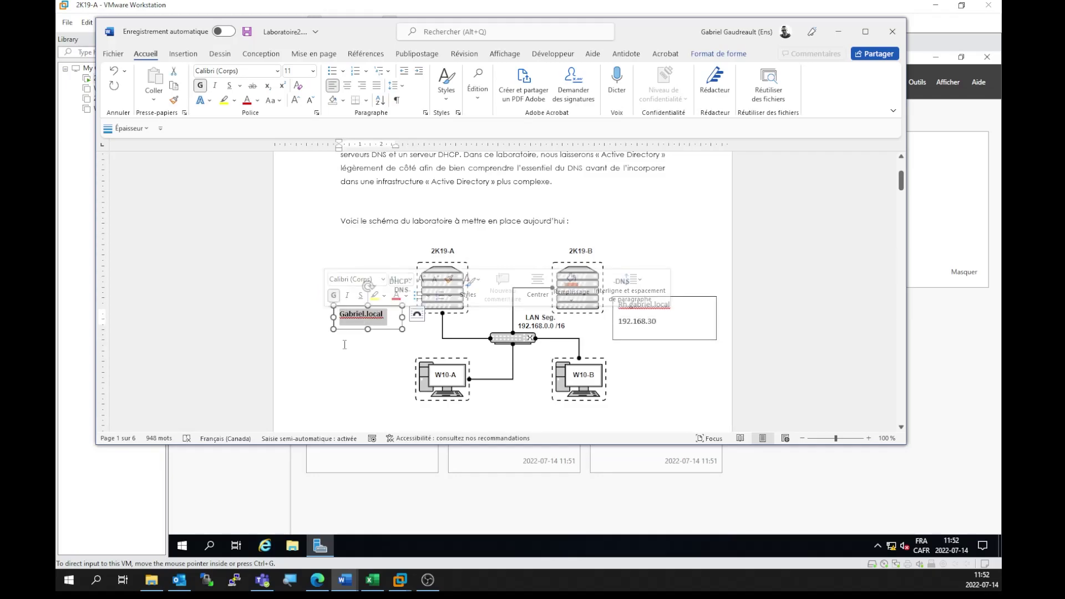
left_click(402, 329)
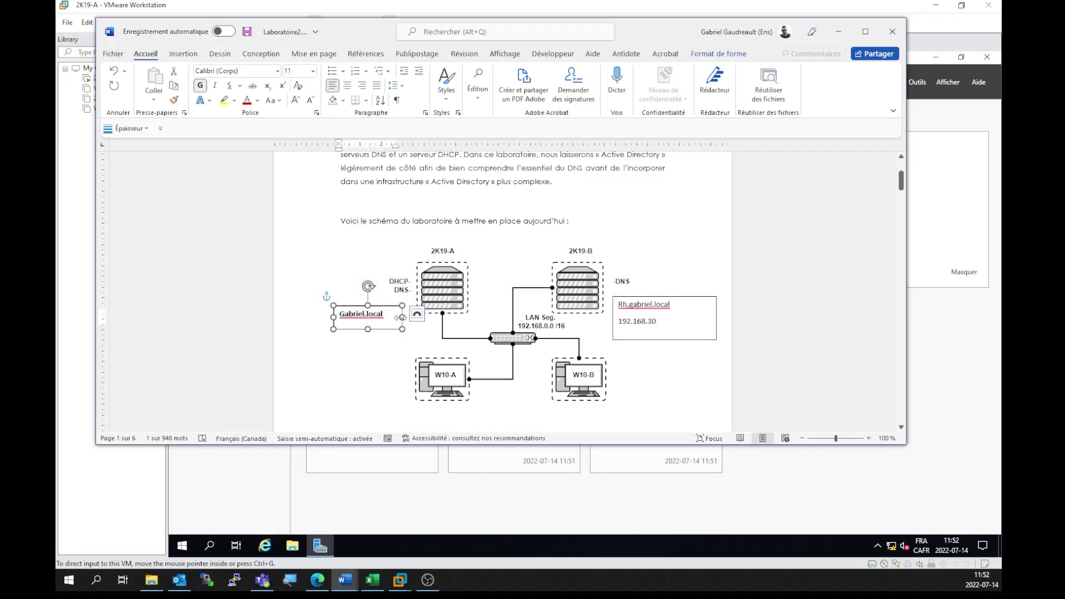
left_click_drag(402, 329, 431, 339)
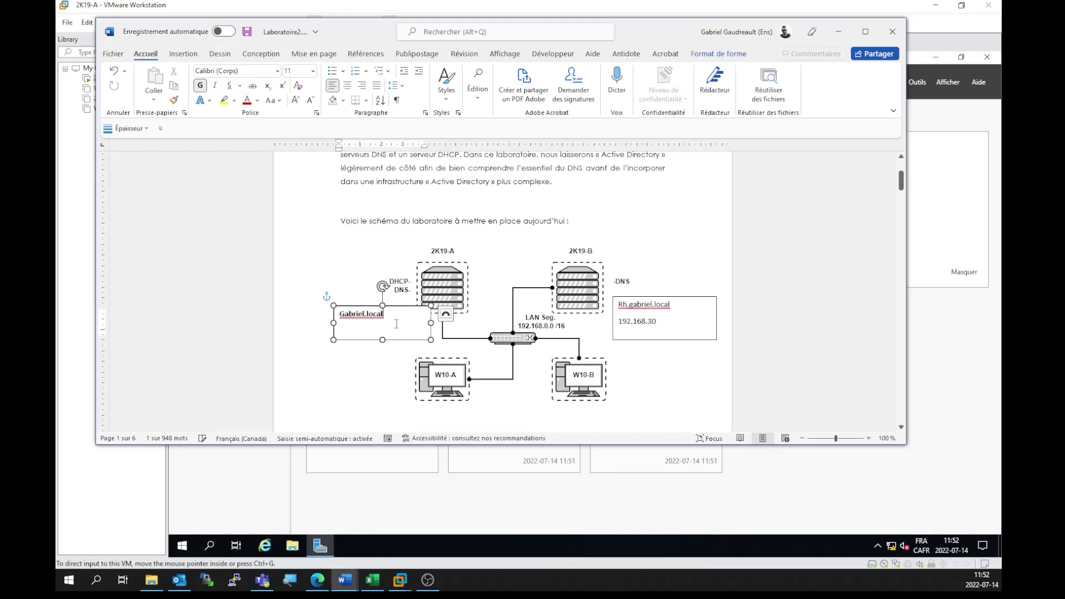
key("Return")
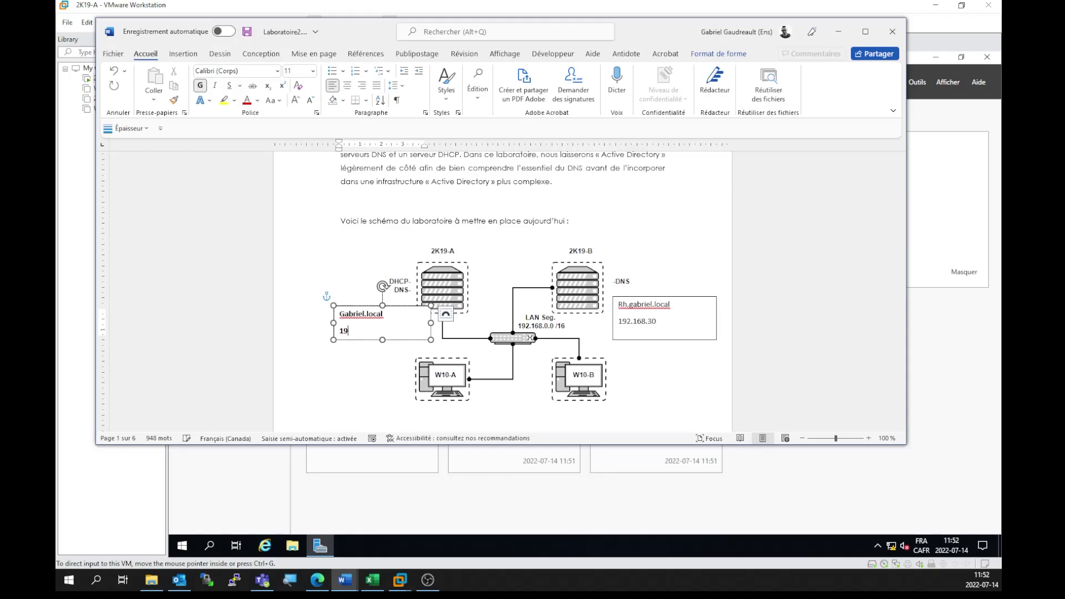
type("192.168.25")
left_click_drag(652, 29, 1064, 43)
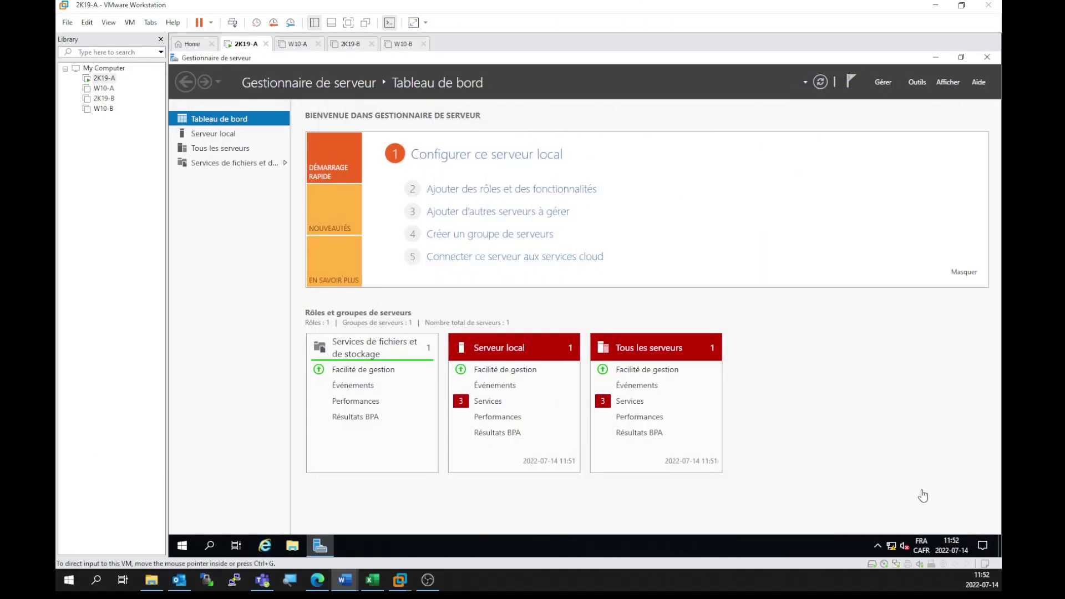
Step: Select all three stopped services, including UALSVC and DPS, and apply a context-menu action
left_click(851, 469)
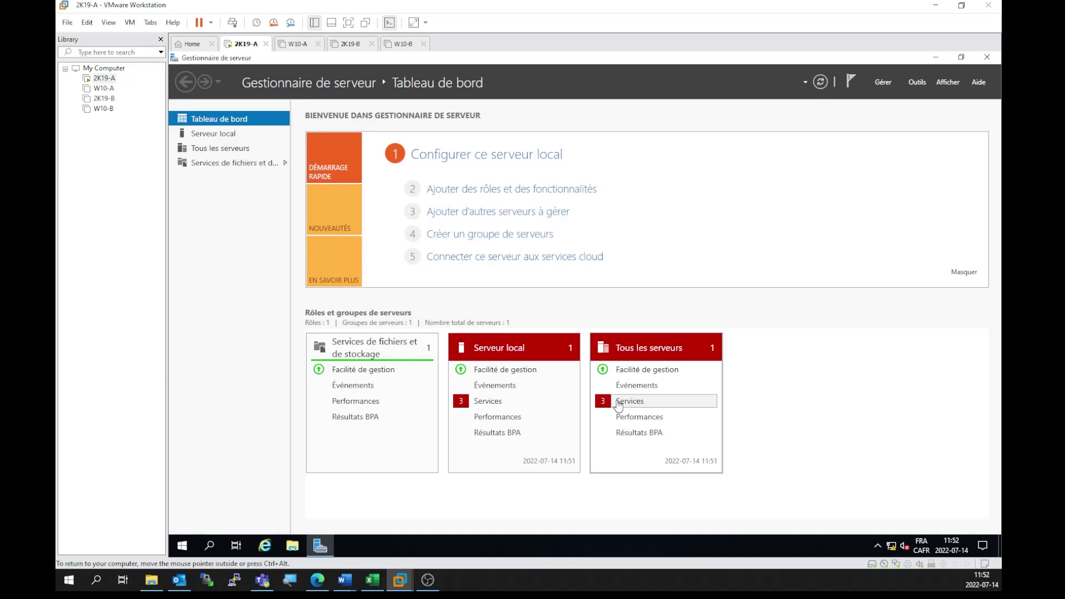
left_click(618, 403)
left_click(474, 300)
right_click(474, 300)
left_click(454, 289)
key("ctrl+a")
right_click(454, 290)
left_click(491, 305)
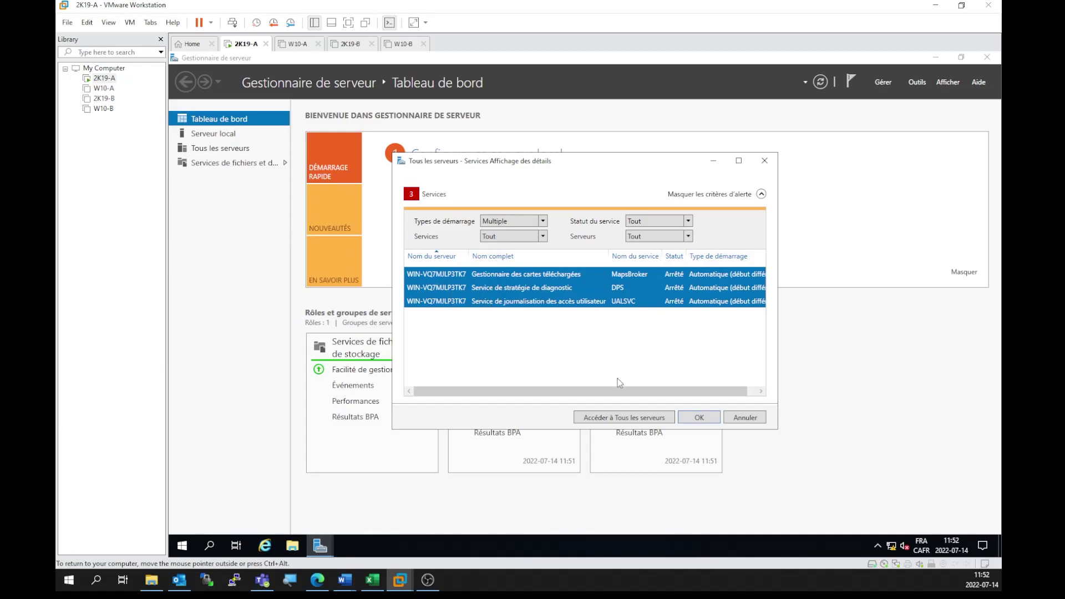
left_click(698, 420)
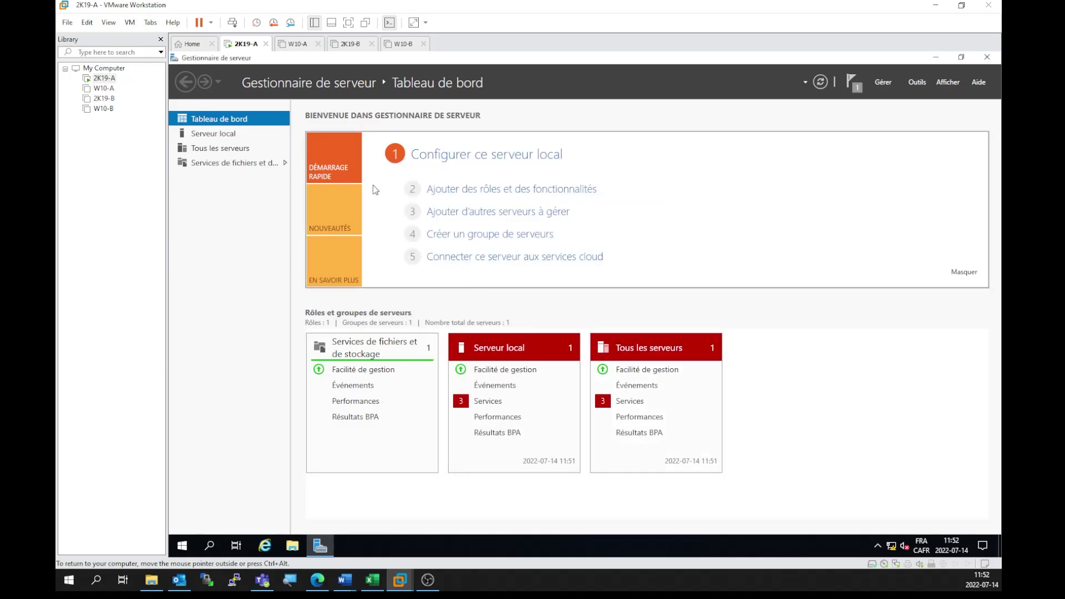
Step: Rename the computer to 2k19-a in workgroup WORKGROUP and postpone the restart
left_click(211, 142)
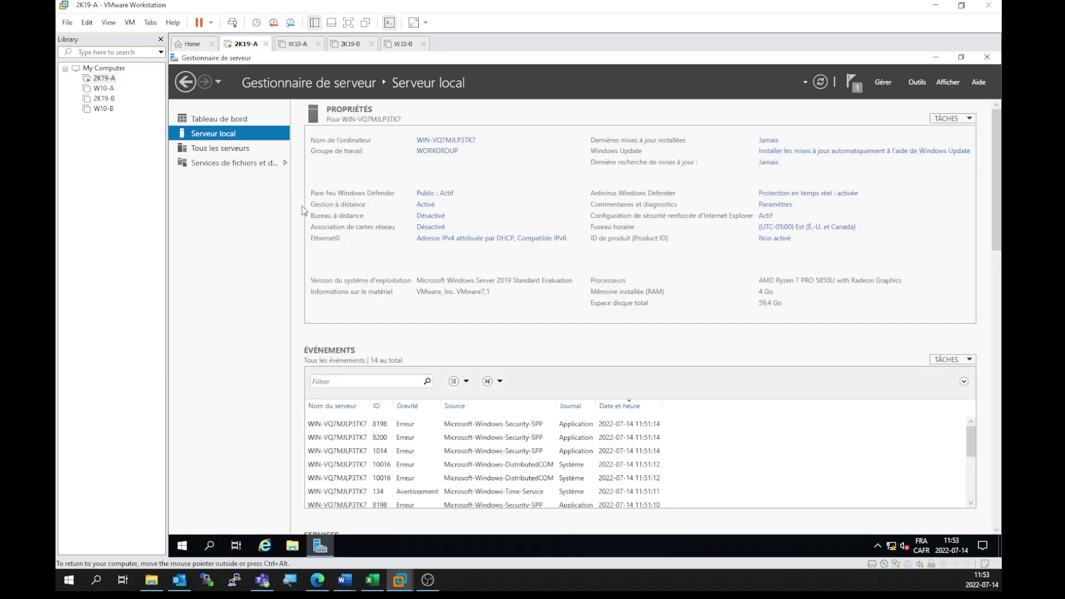
left_click(445, 142)
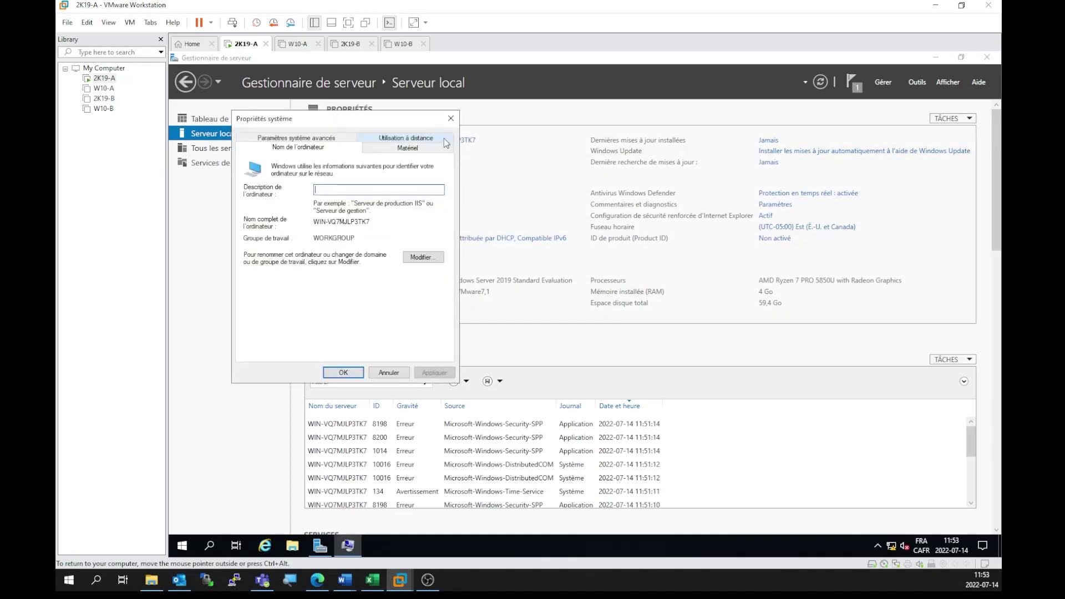
left_click(416, 258)
left_click(263, 269)
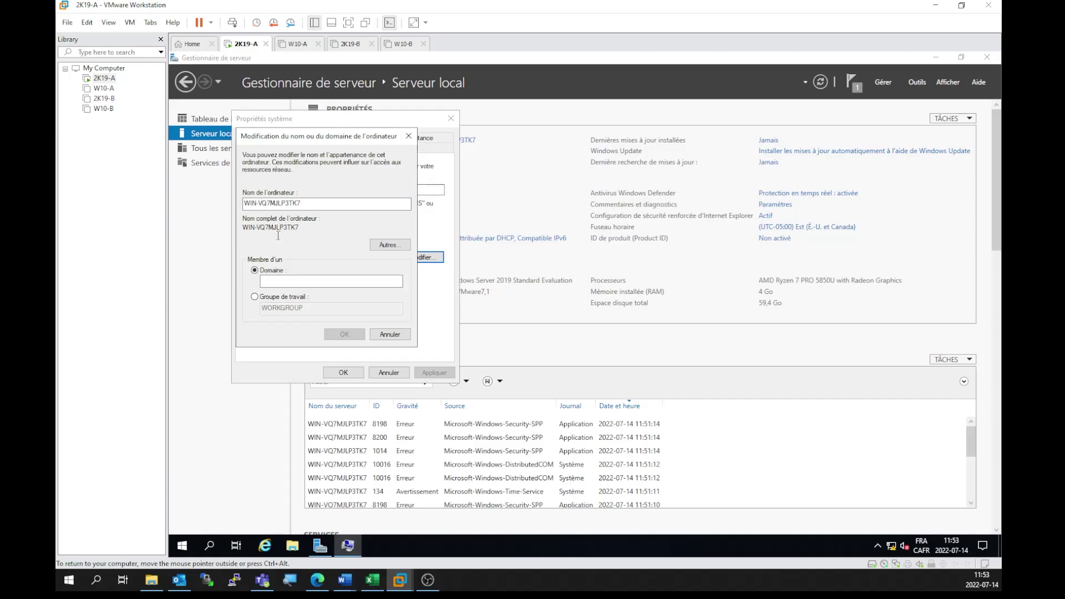
left_click(254, 297)
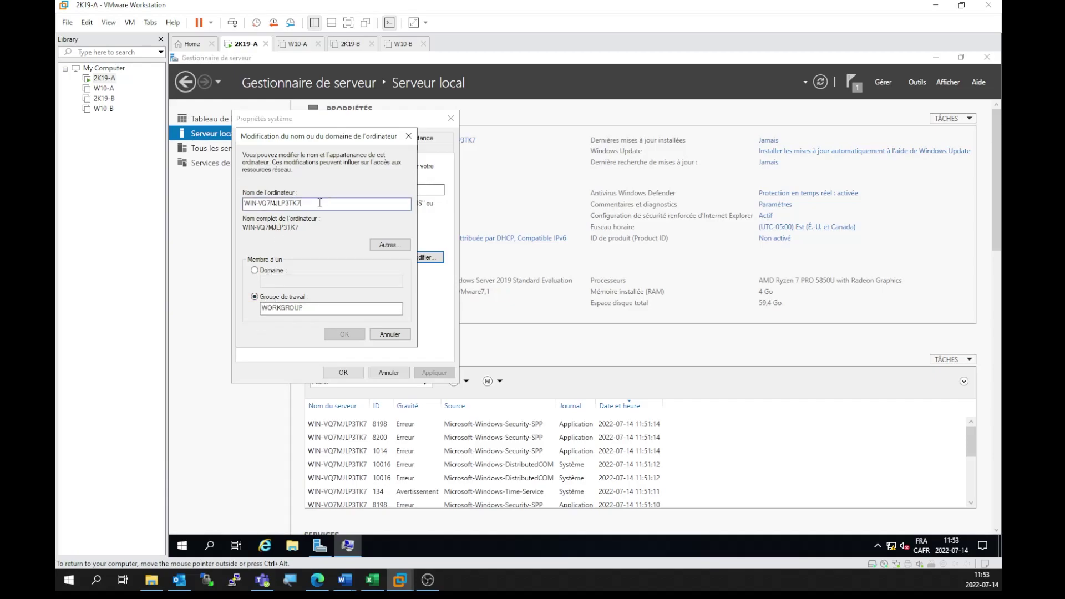
left_click_drag(325, 203, 205, 209)
type("2k19")
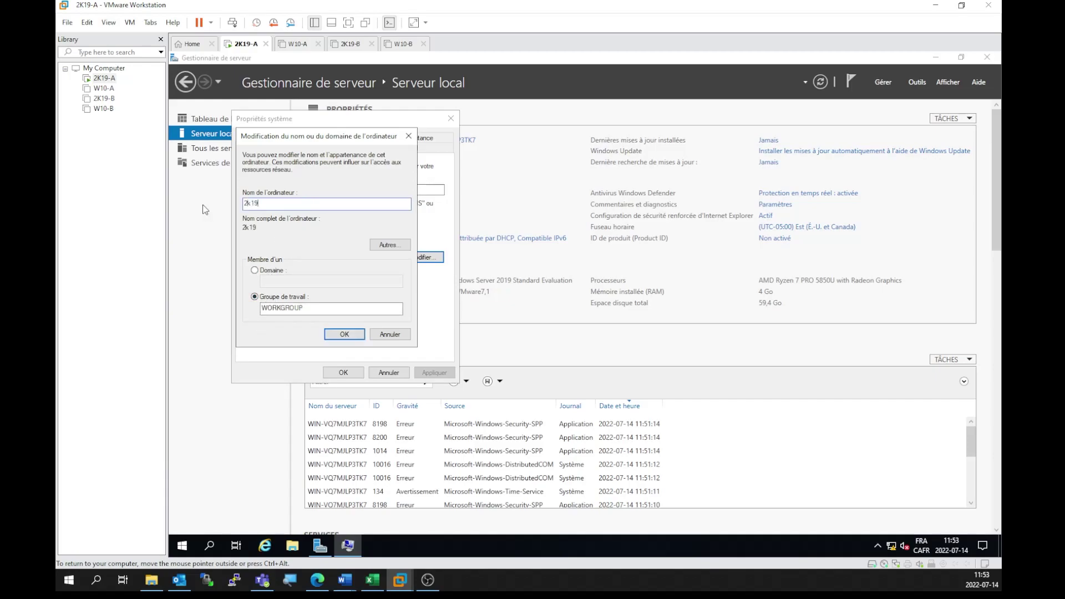
type("-a")
left_click(343, 334)
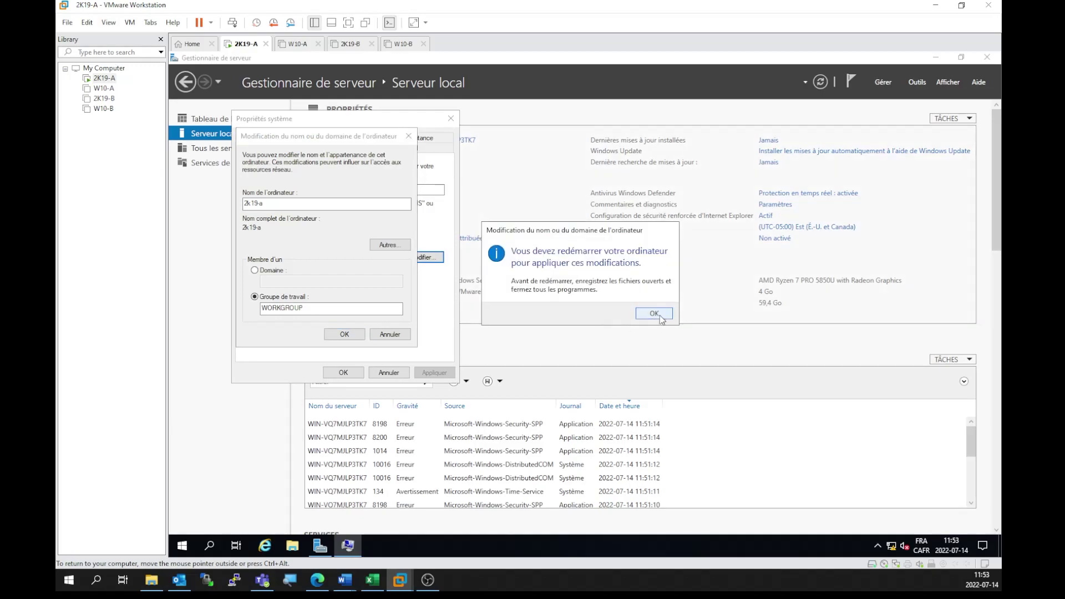
left_click(655, 314)
left_click(342, 372)
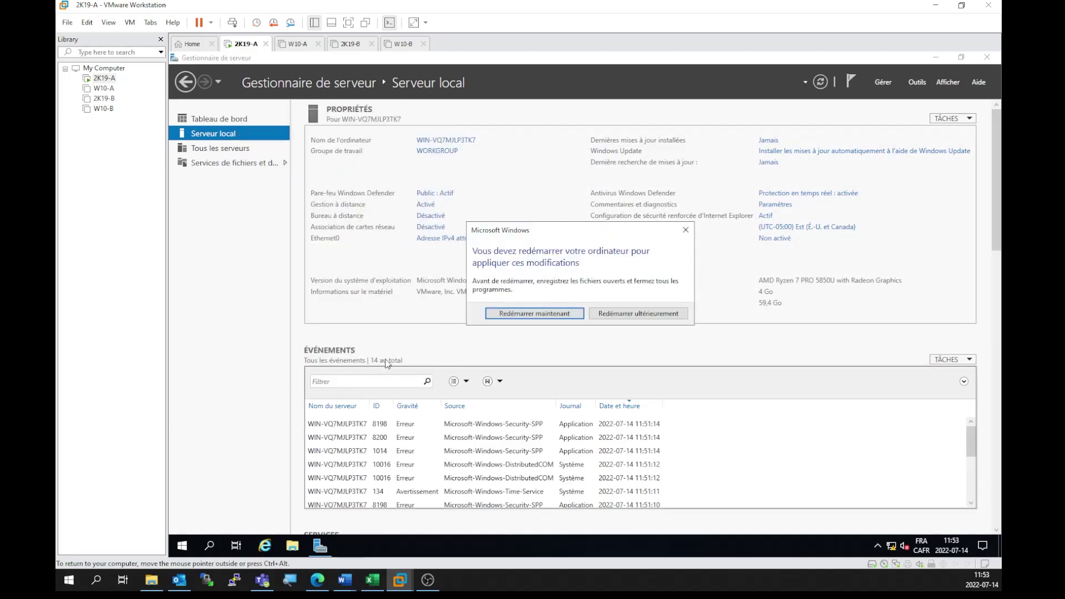
left_click(642, 320)
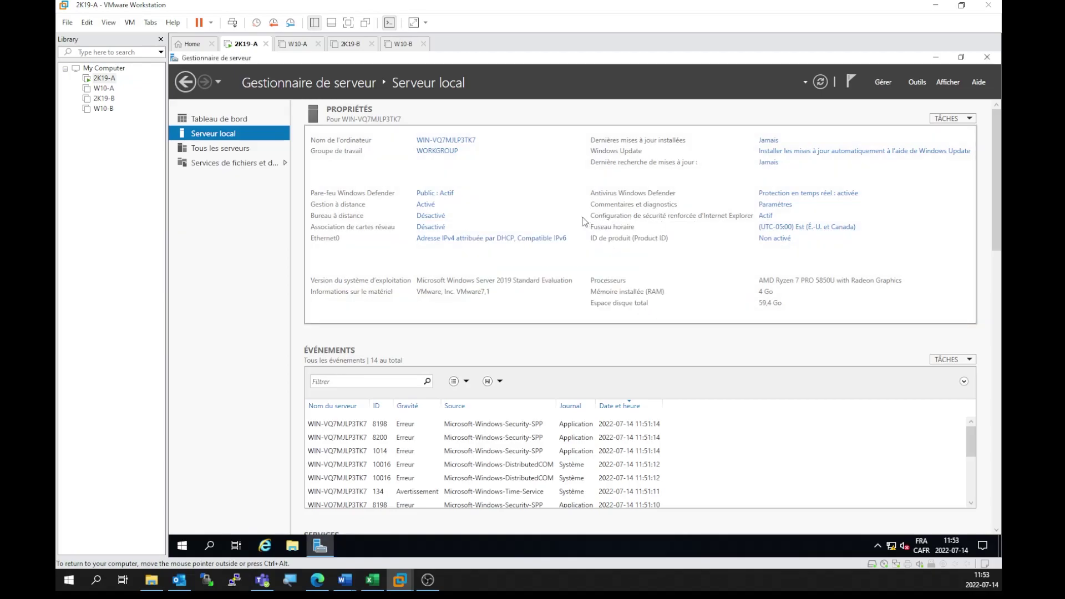
Step: Turn off IE Enhanced Security Configuration for administrators and users, then refresh
left_click(768, 216)
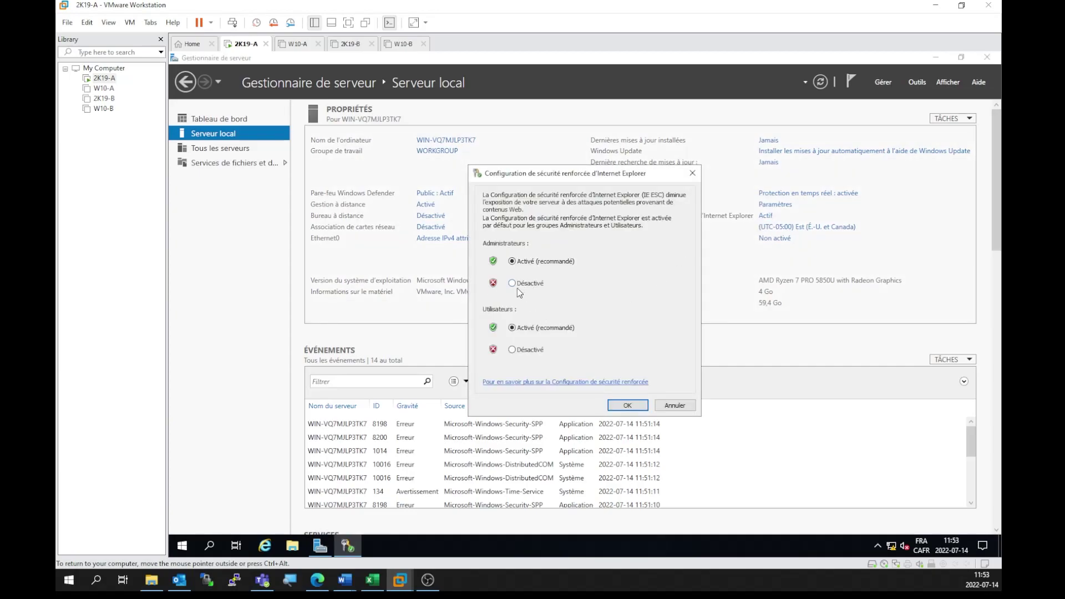
left_click(628, 405)
left_click(823, 78)
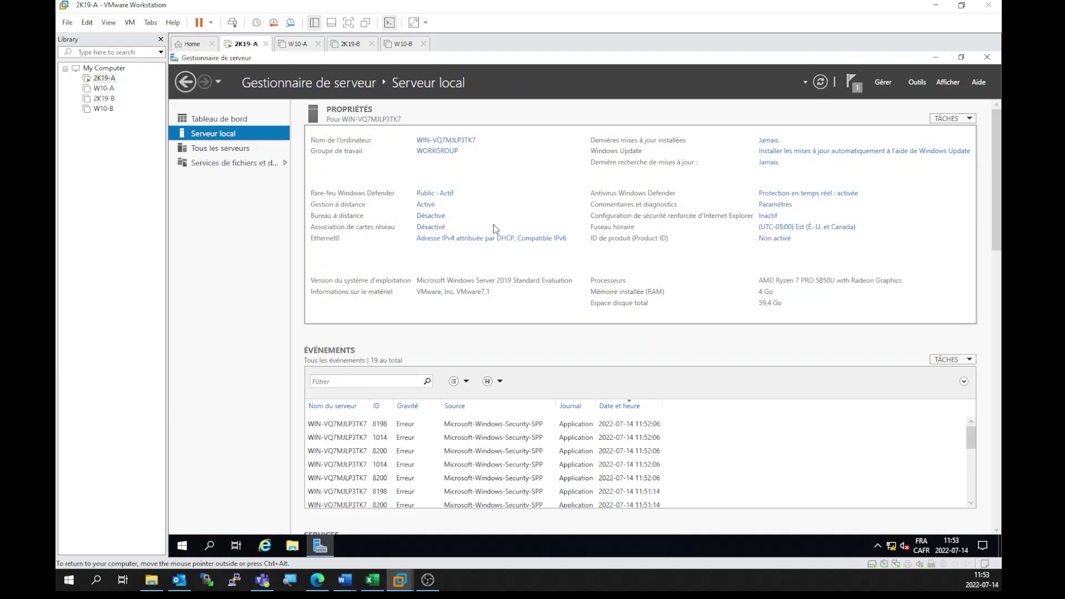
Step: Give Ethernet0 static IPv4 192.168.25.1, mask 255.255.0.0 and DNS 127.0.0.1
left_click(987, 57)
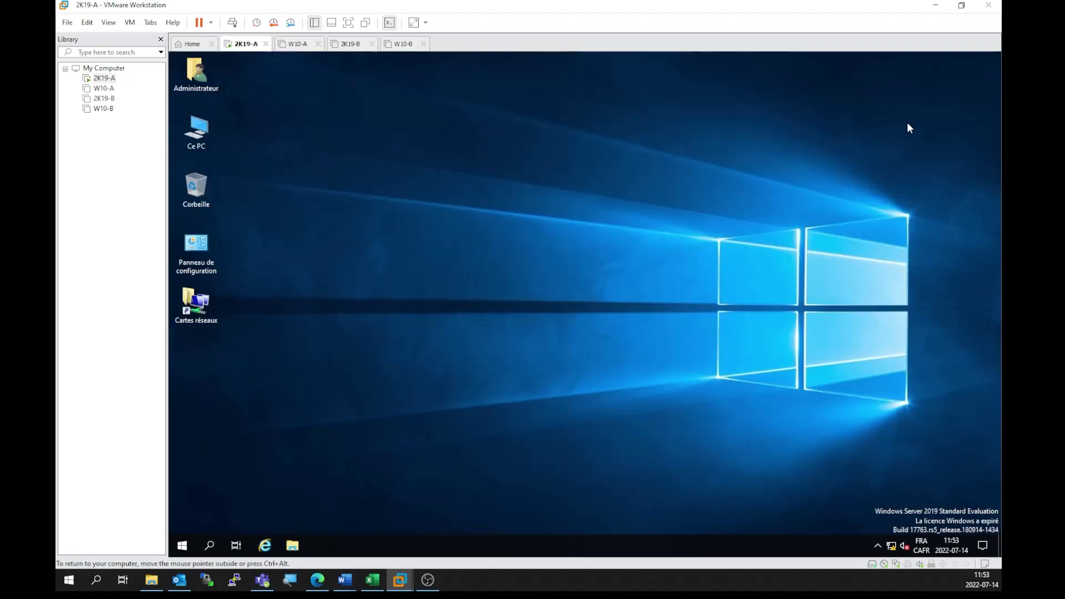
double_click(194, 313)
right_click(319, 203)
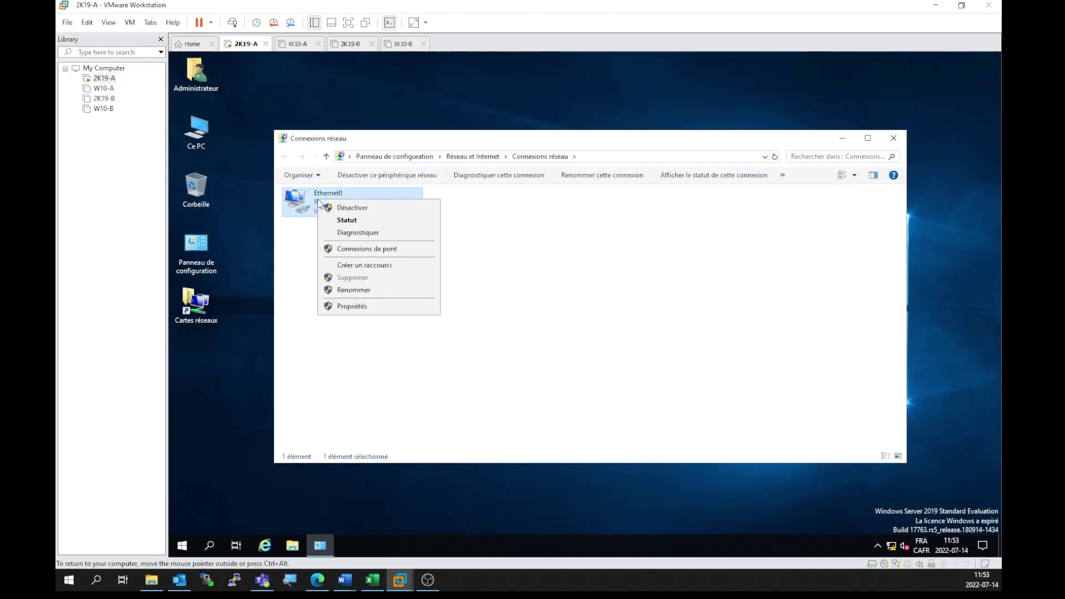
left_click(354, 306)
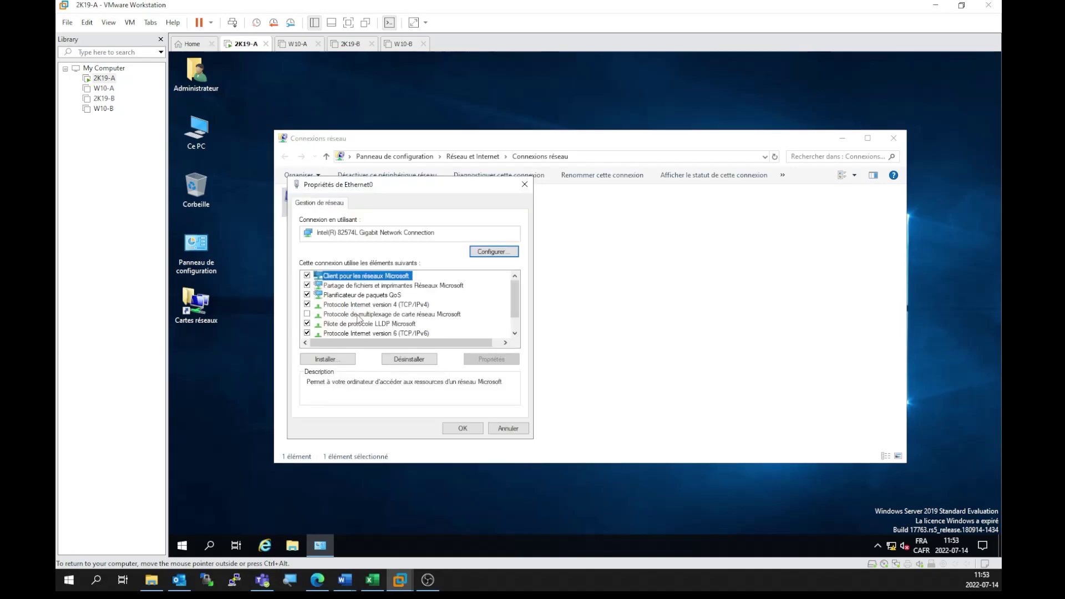
double_click(409, 307)
left_click(392, 309)
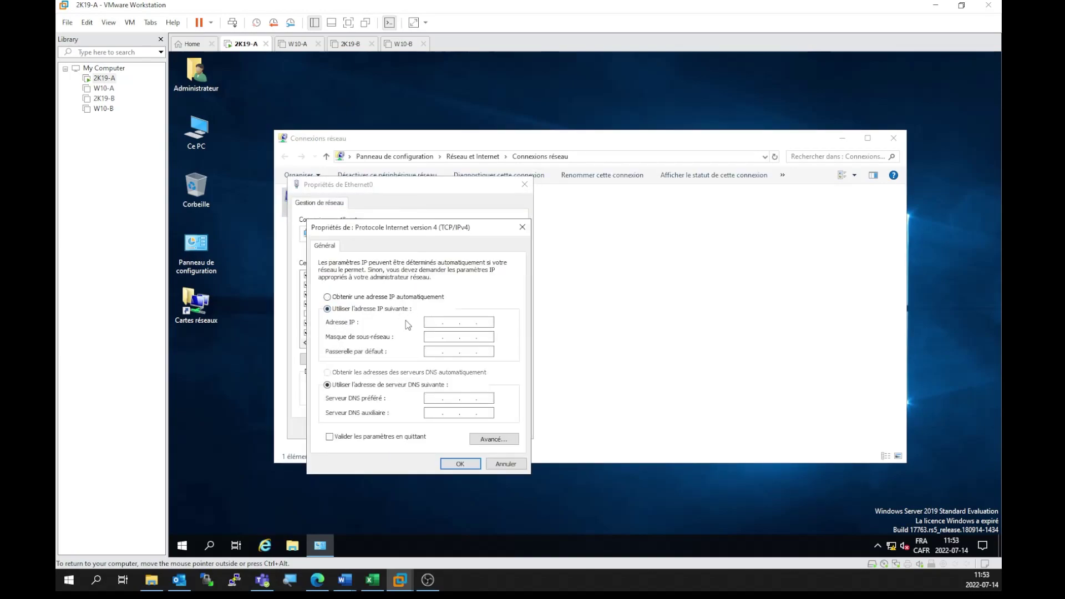
left_click(435, 323)
type("192 . 168 . 25 . 1")
key("Tab")
key("Tab")
double_click(487, 337)
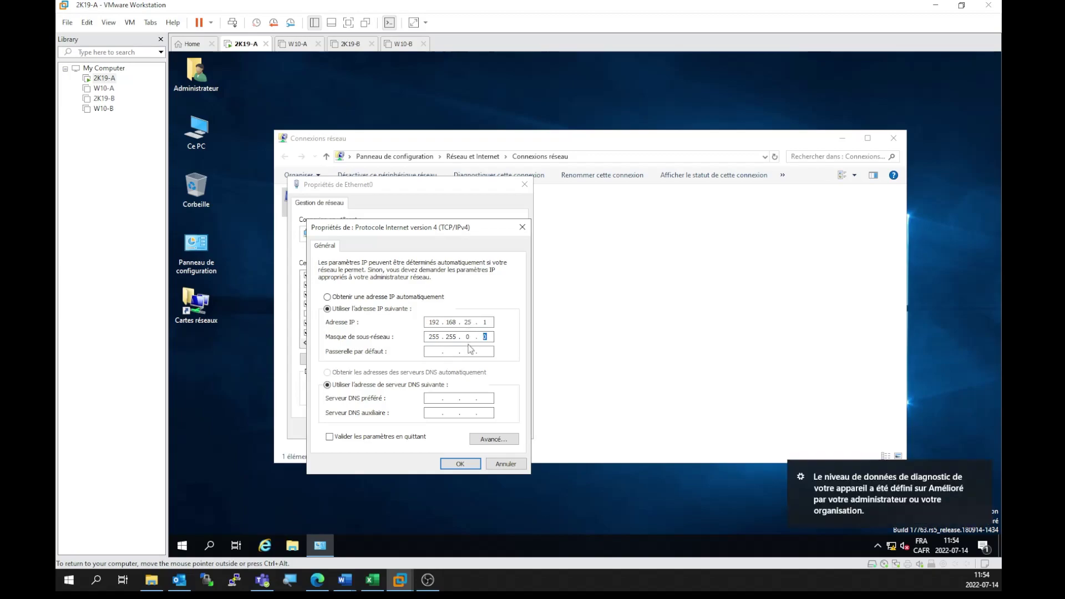
left_click(987, 472)
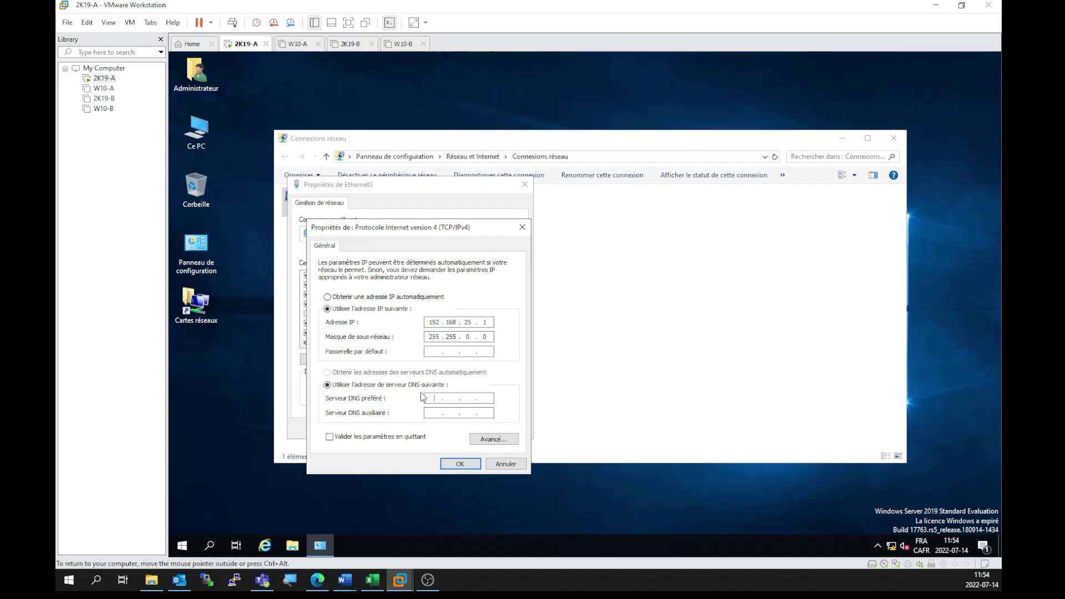
type("127.0.0.1")
left_click(460, 464)
left_click(467, 438)
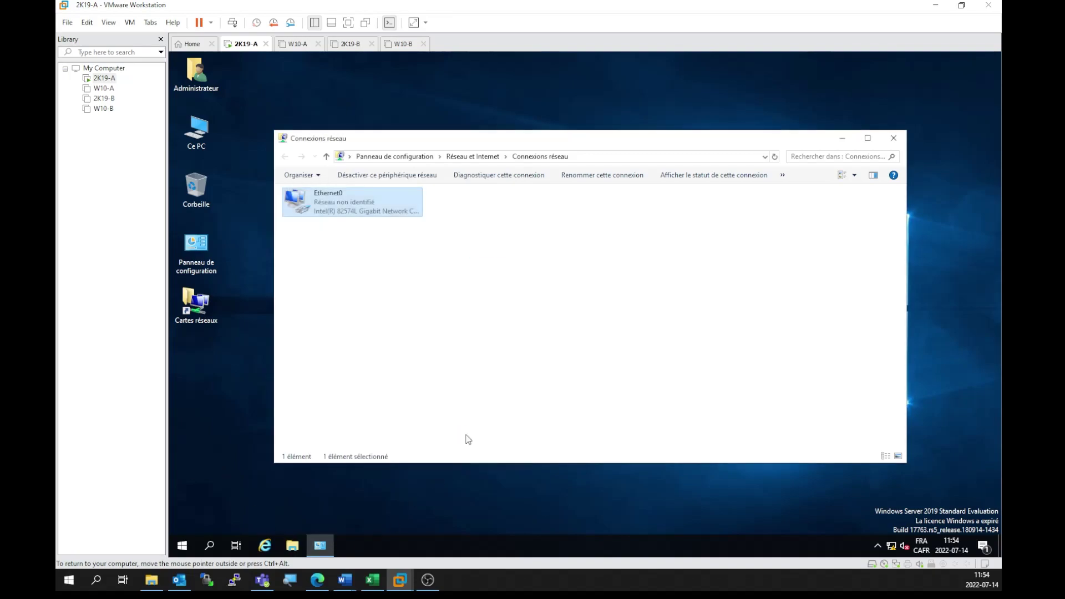
Step: Rename the Ethernet0 connection to LAN1 and close Network Connections
left_click(447, 420)
right_click(349, 212)
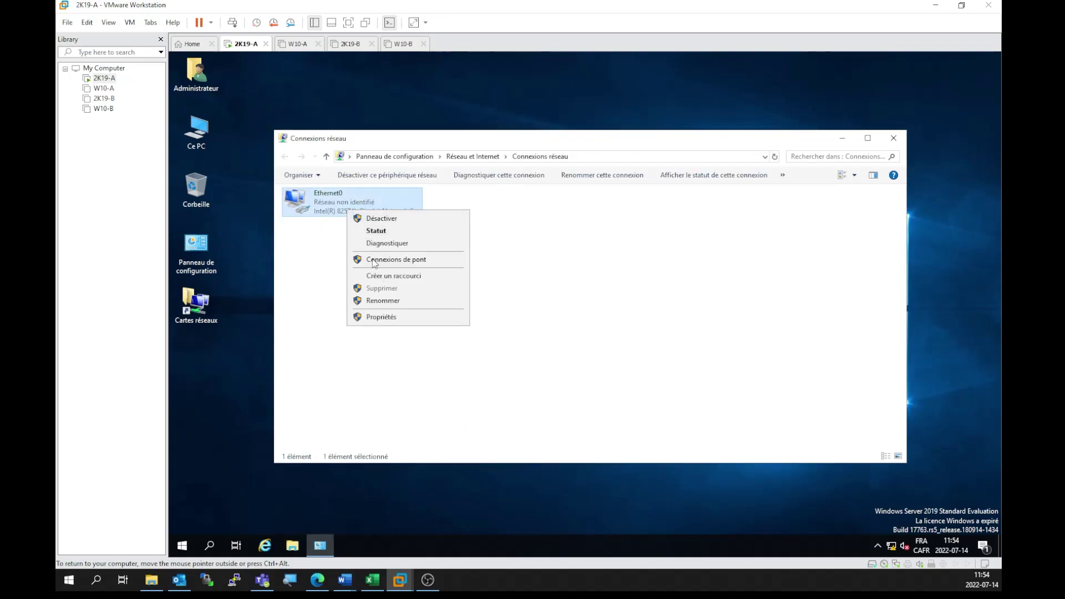
left_click(387, 300)
type("LAN1")
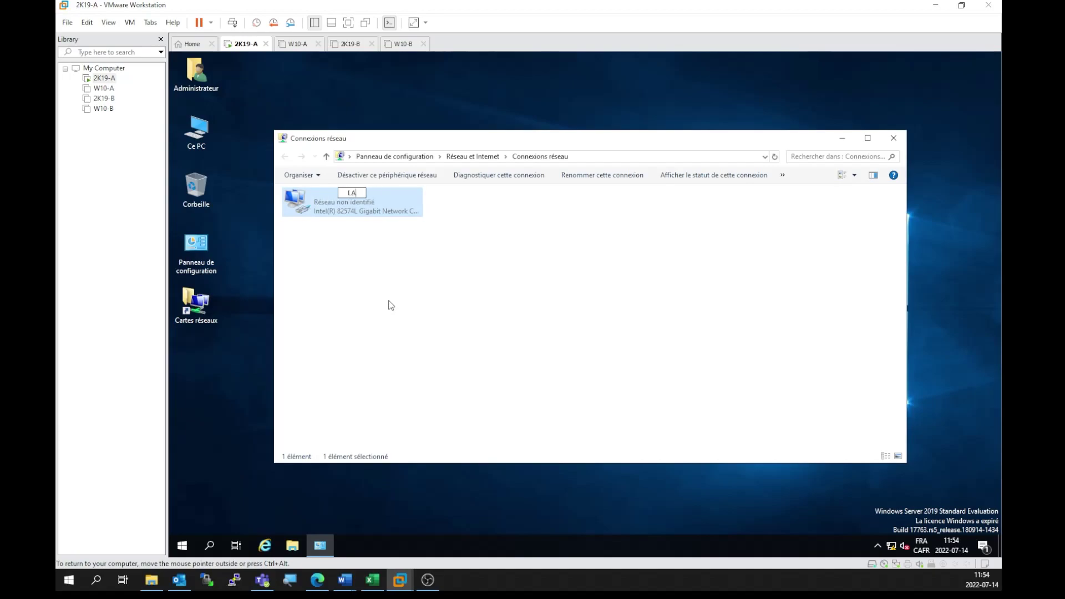
key("Return")
left_click(469, 277)
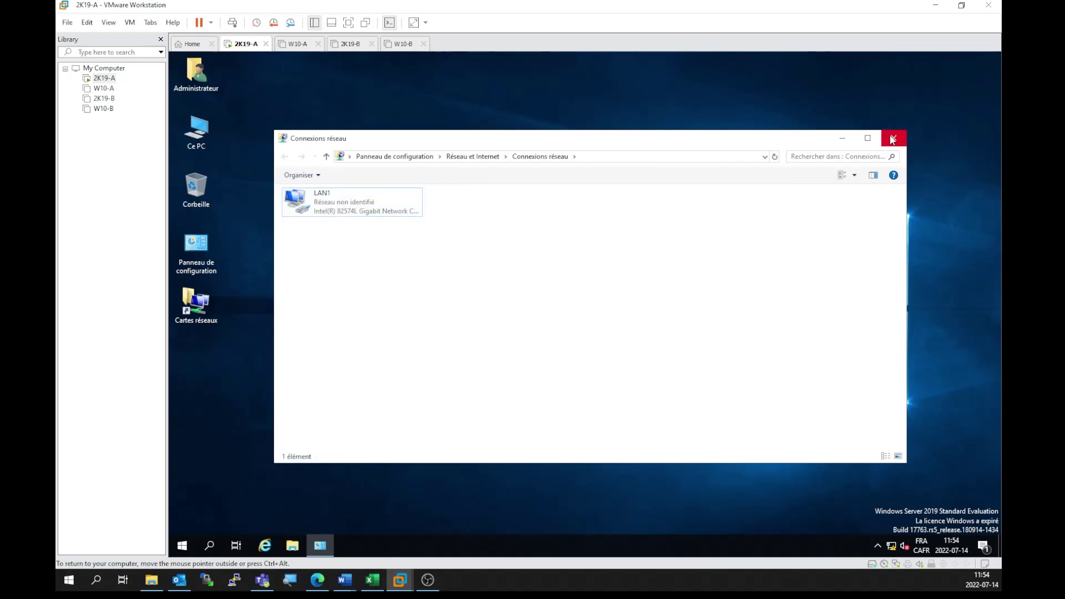
left_click(893, 138)
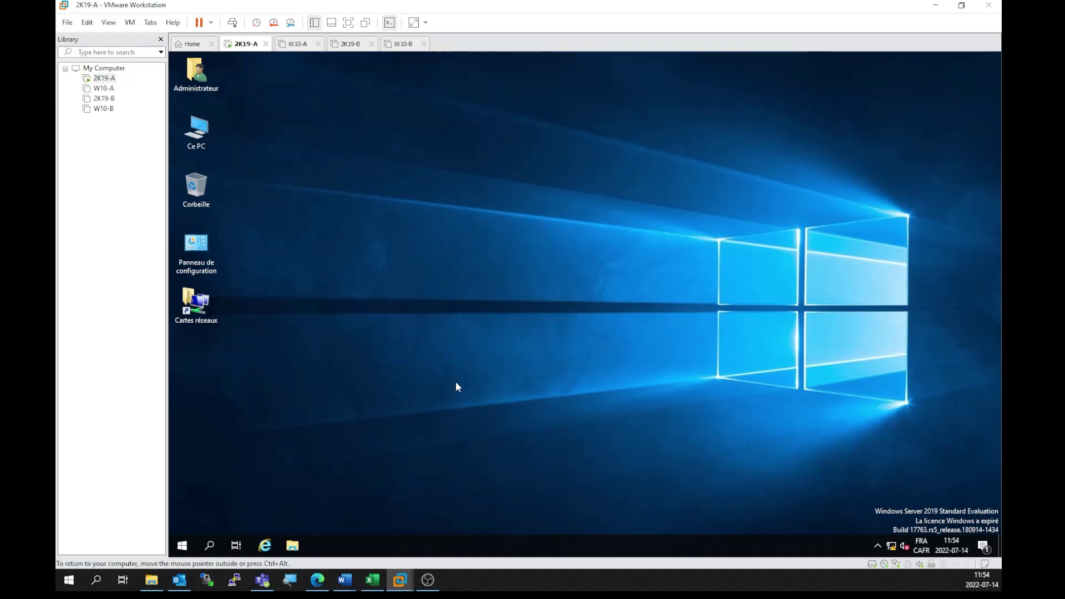
Step: Run slmgr /rearm in a Command Prompt, acknowledge its message, and close cmd
left_click(210, 548)
type("cmd")
key("Return")
left_click_drag(418, 88, 531, 182)
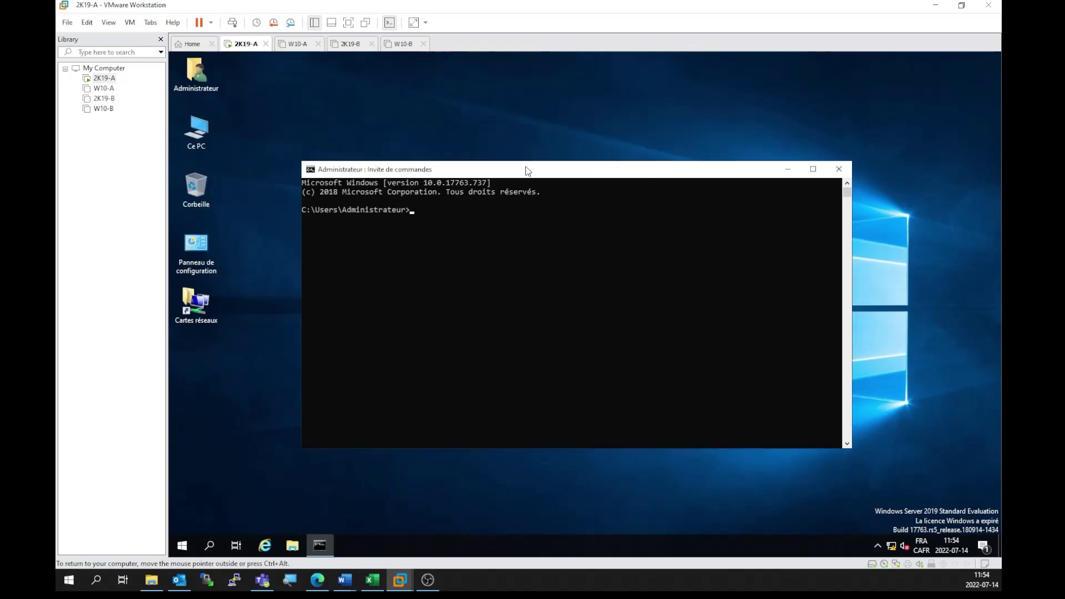
left_click(462, 218)
type("slmgr /rearm")
key("Return")
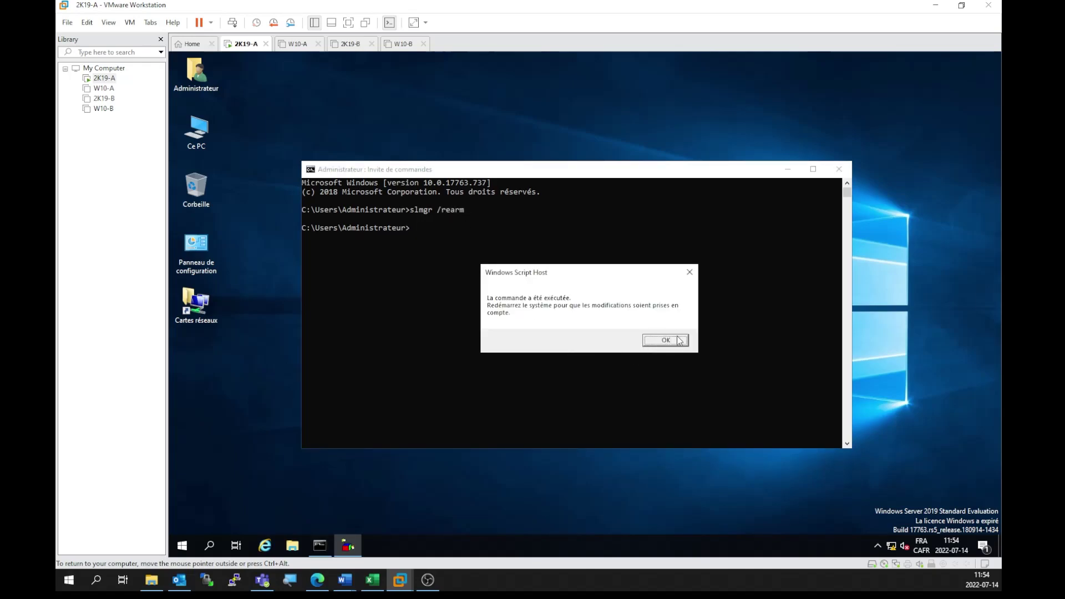
left_click(677, 340)
left_click(839, 169)
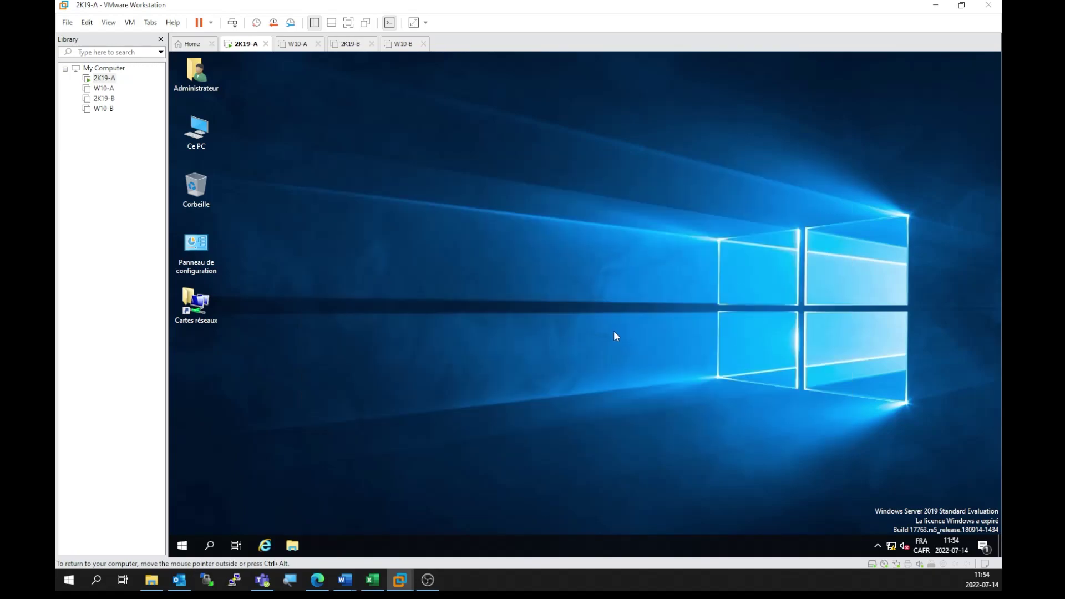
Step: Restart the server from the Start quick menu, confirming the shutdown reason
right_click(182, 546)
mouse_move(249, 505)
left_click(370, 501)
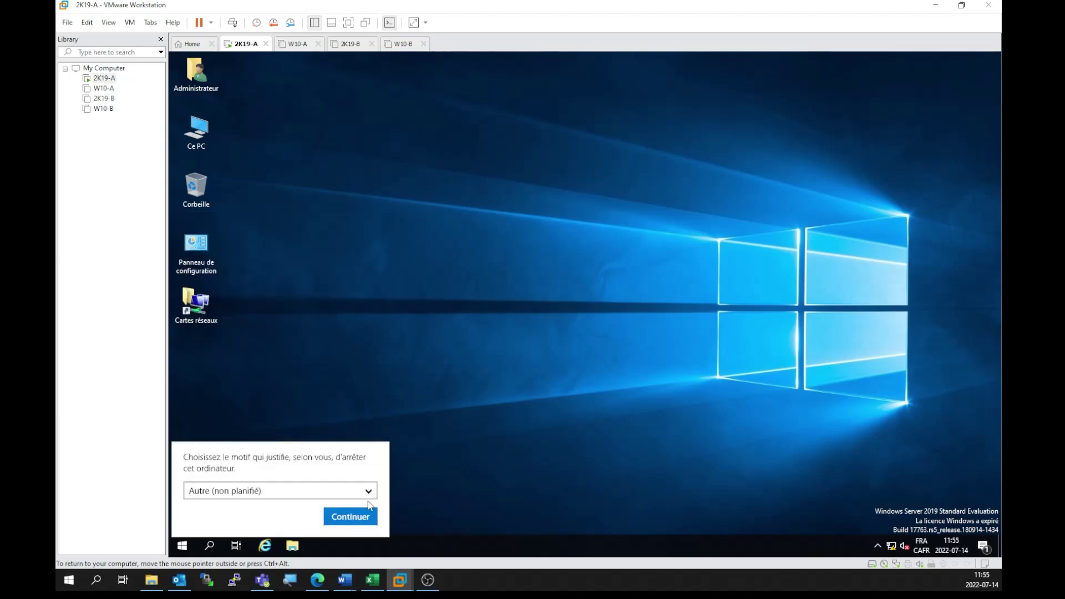
left_click(352, 520)
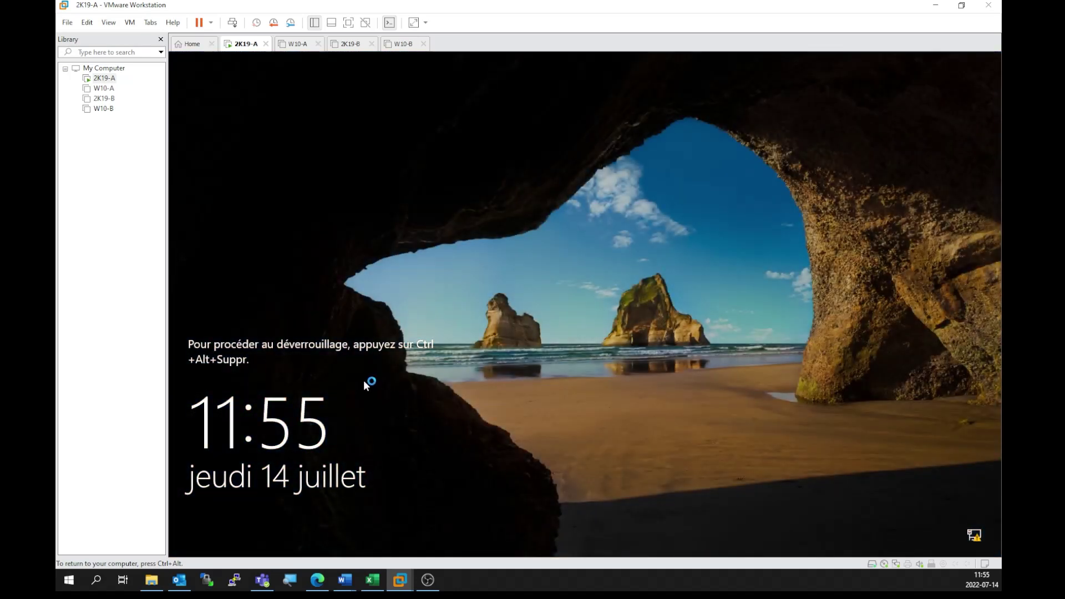
Step: Sign in to the locked 2K19-A as Administrateur with the account password
left_click(233, 23)
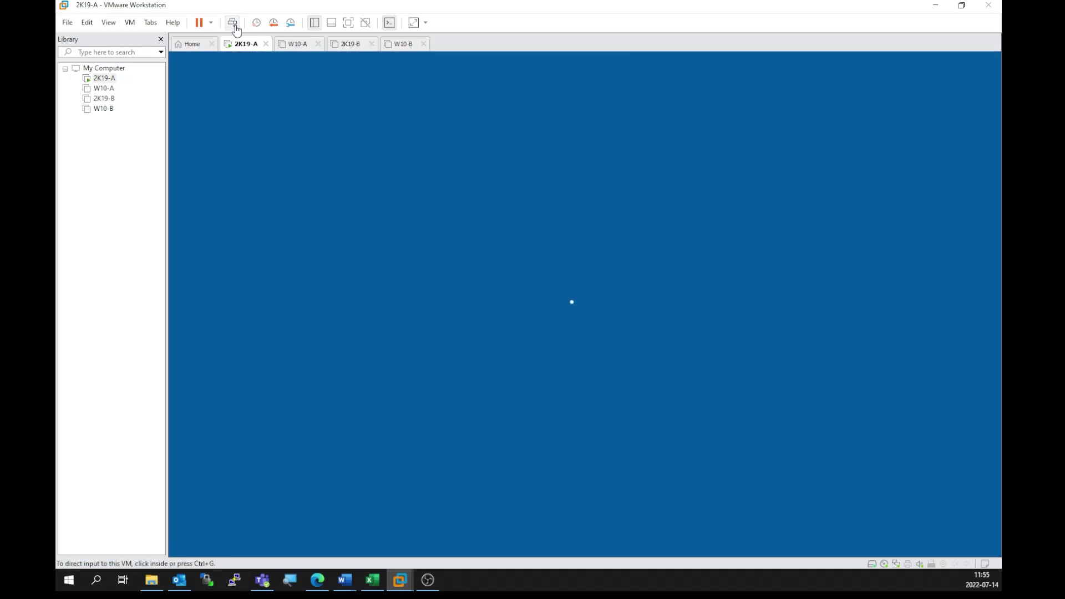
left_click(483, 338)
type("Pa$")
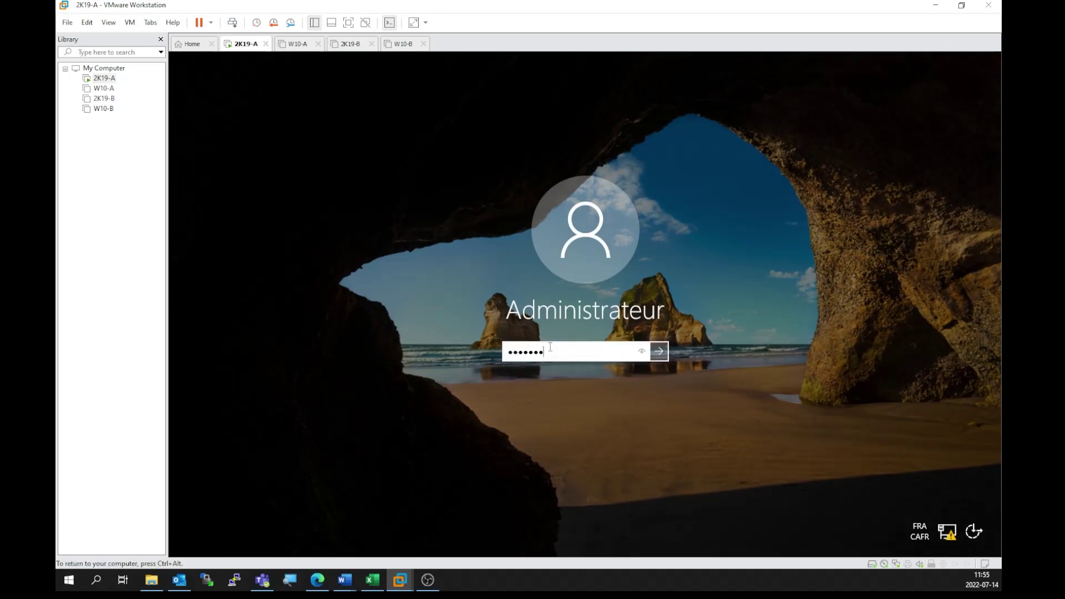
type("$w0rd")
key("Return")
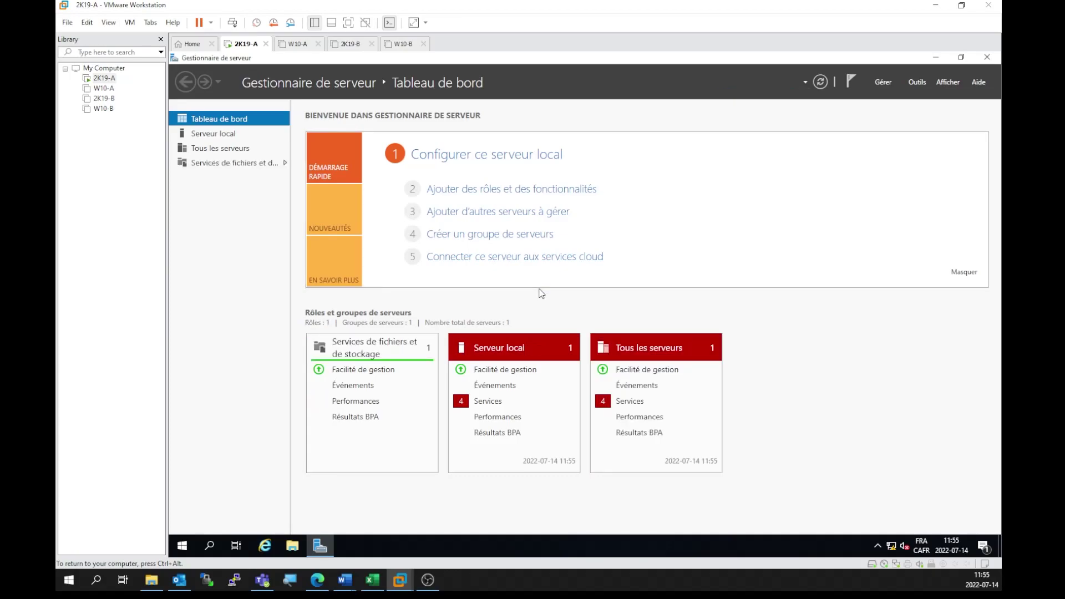
Step: Review all four stopped services in Server Manager, including background transfer, and close the list
left_click(628, 402)
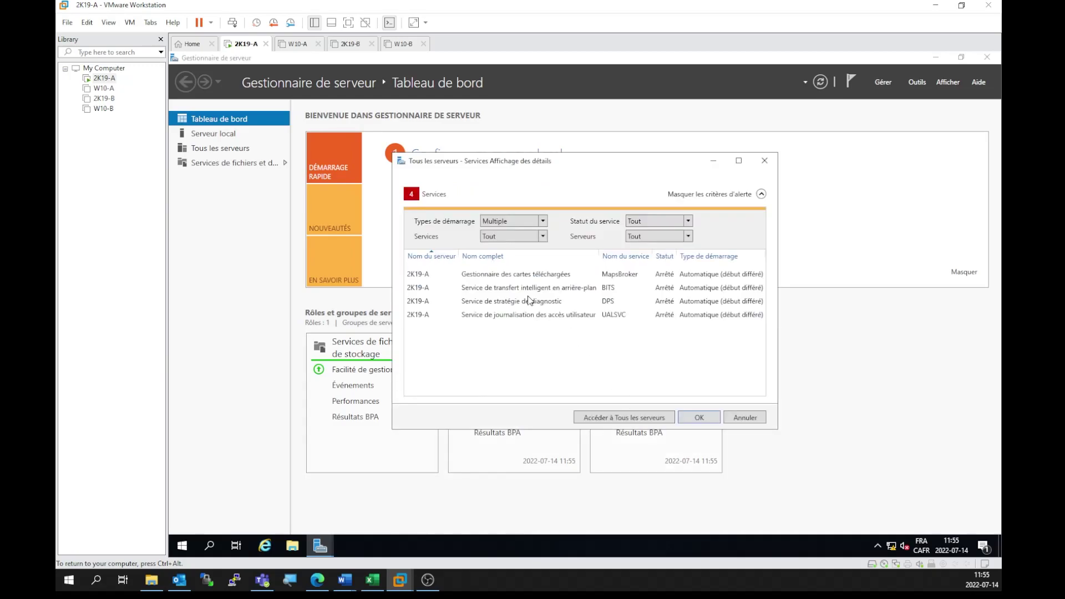
left_click(519, 289)
key("ctrl+a")
right_click(518, 292)
key("Escape")
left_click(701, 416)
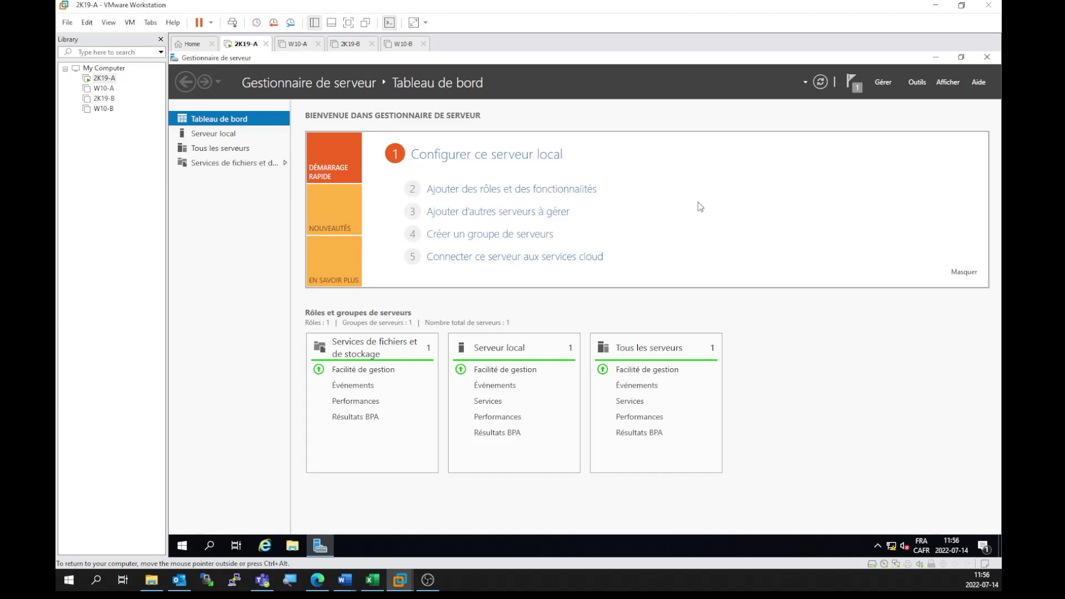
Step: Start Add Roles and Features on 2K19-A and select Serveur DNS and Serveur DHCP with required features
left_click(509, 189)
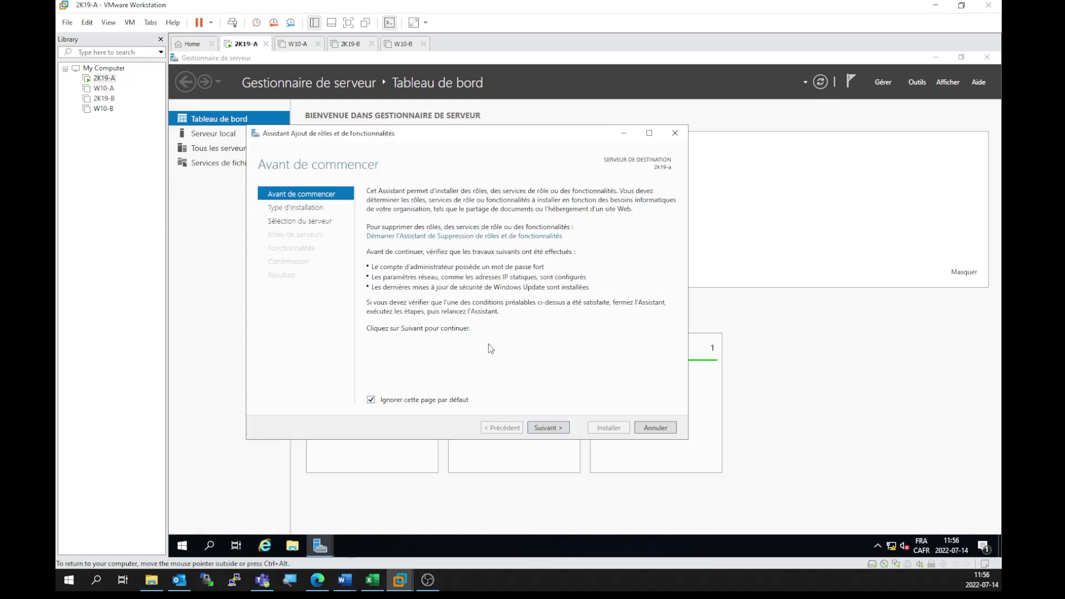
left_click(545, 429)
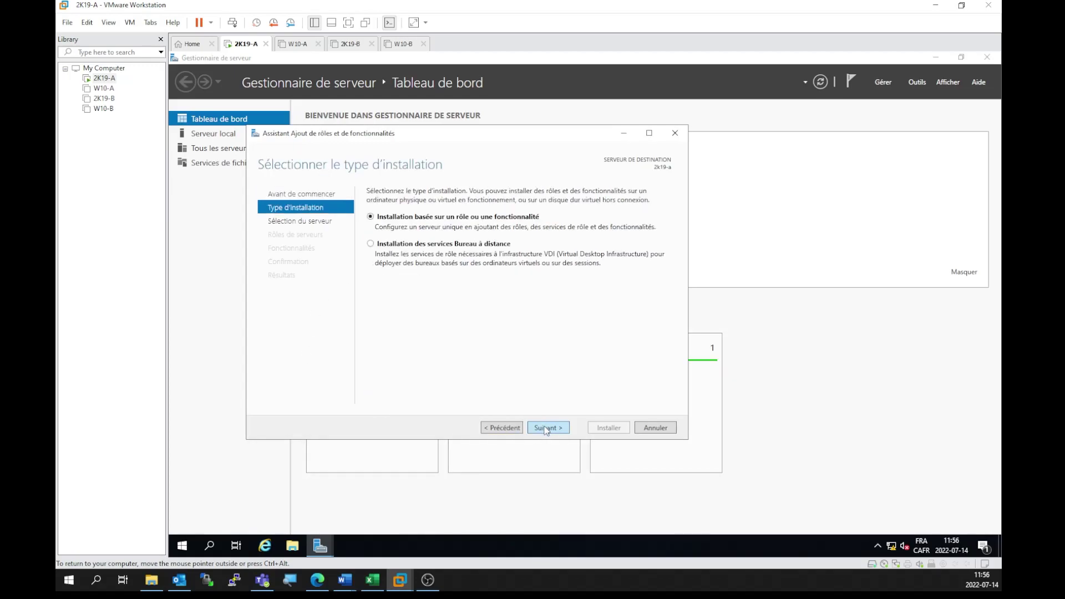
left_click(546, 428)
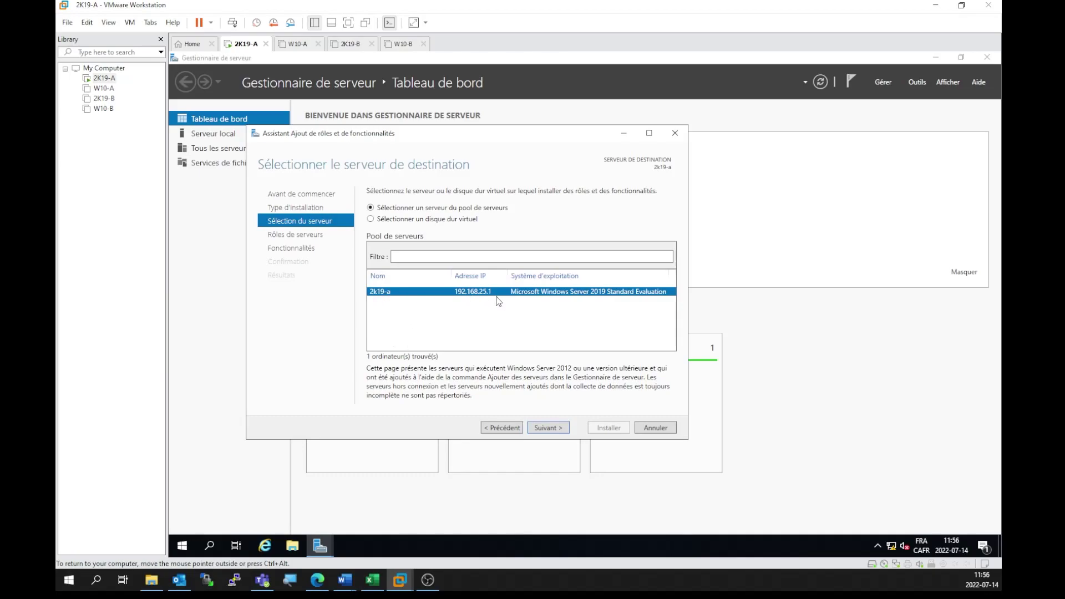
left_click(555, 430)
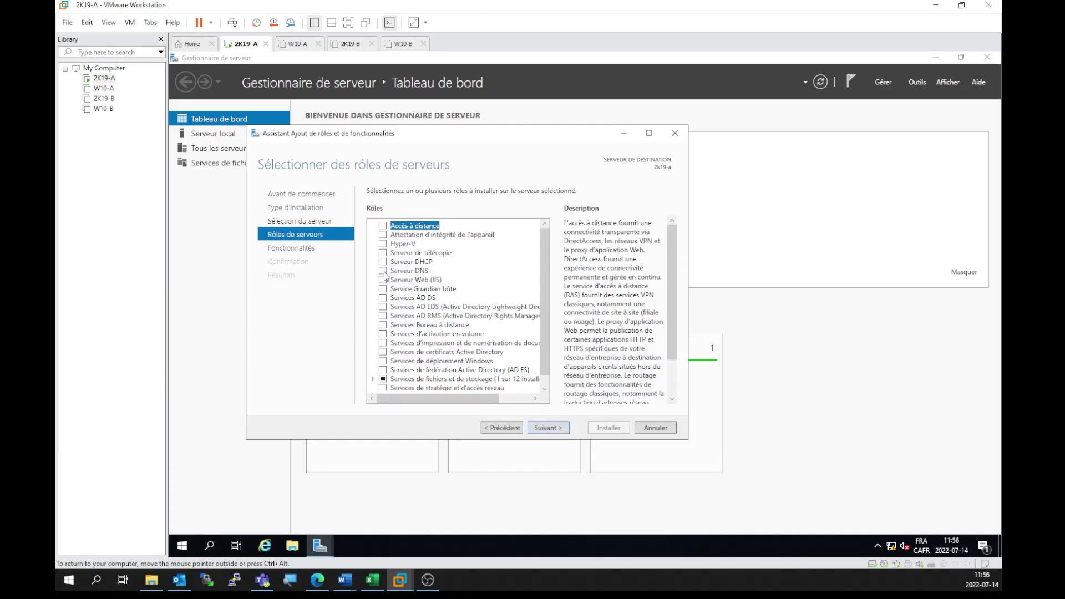
left_click(383, 272)
left_click(482, 395)
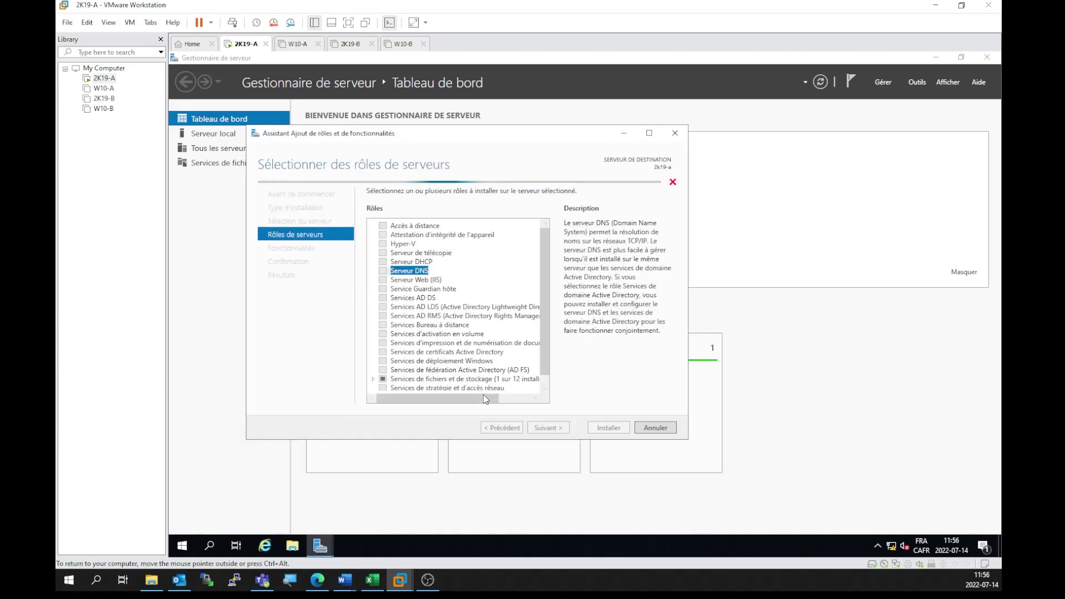
left_click(383, 262)
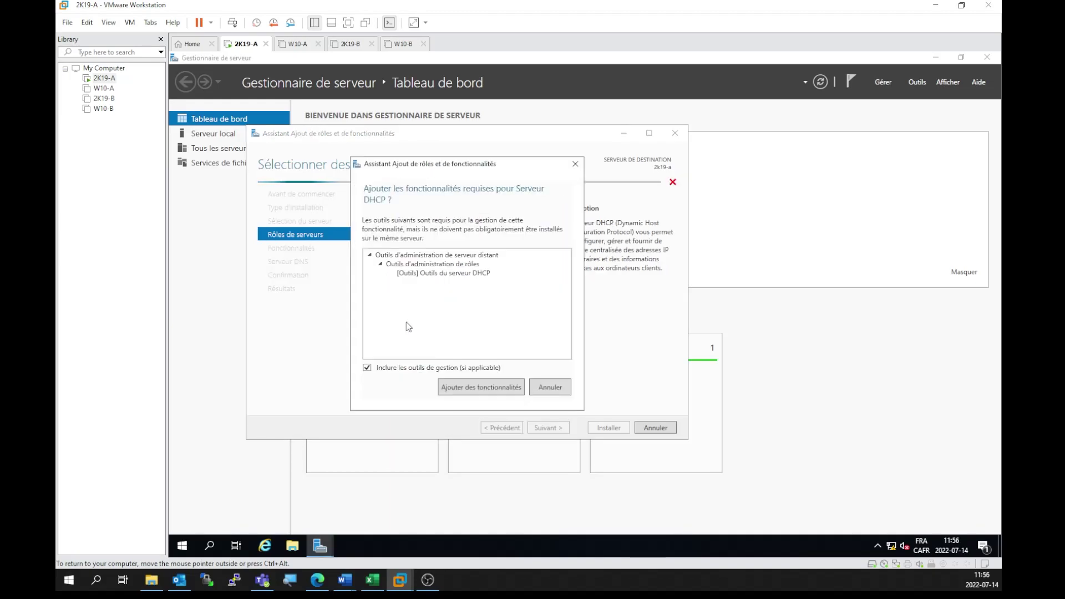
left_click(487, 387)
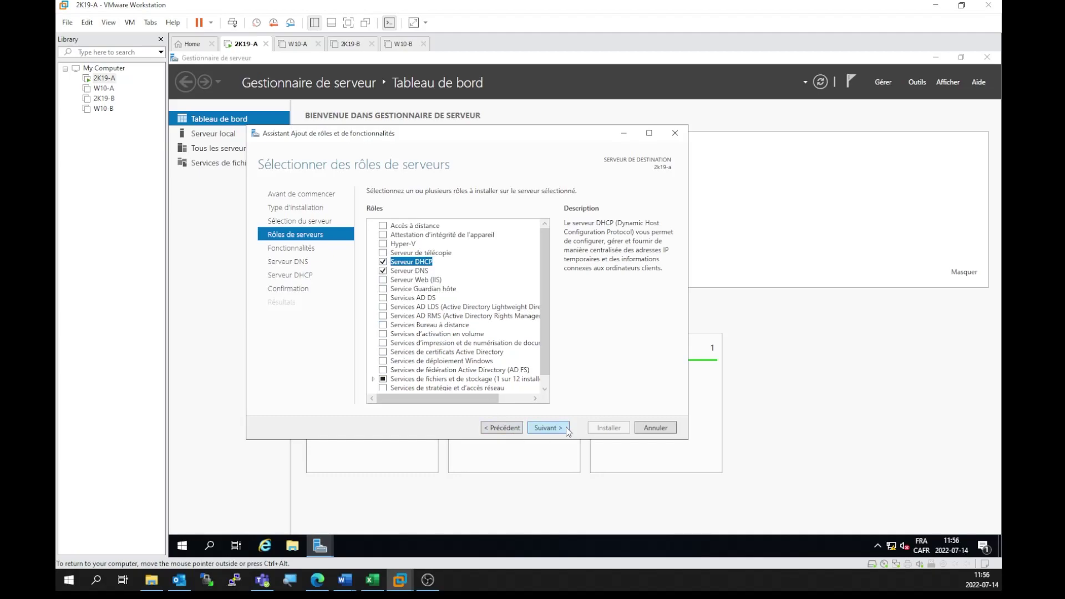
Step: Install the DNS and DHCP roles, close the wizard, and show the pending post-deployment notification
left_click(546, 433)
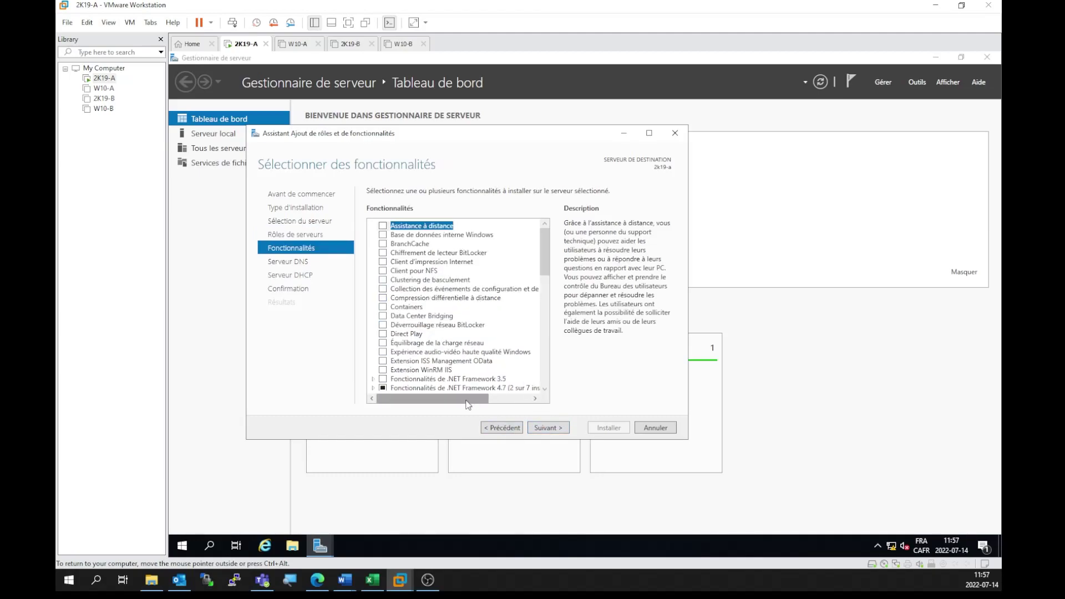
left_click(553, 432)
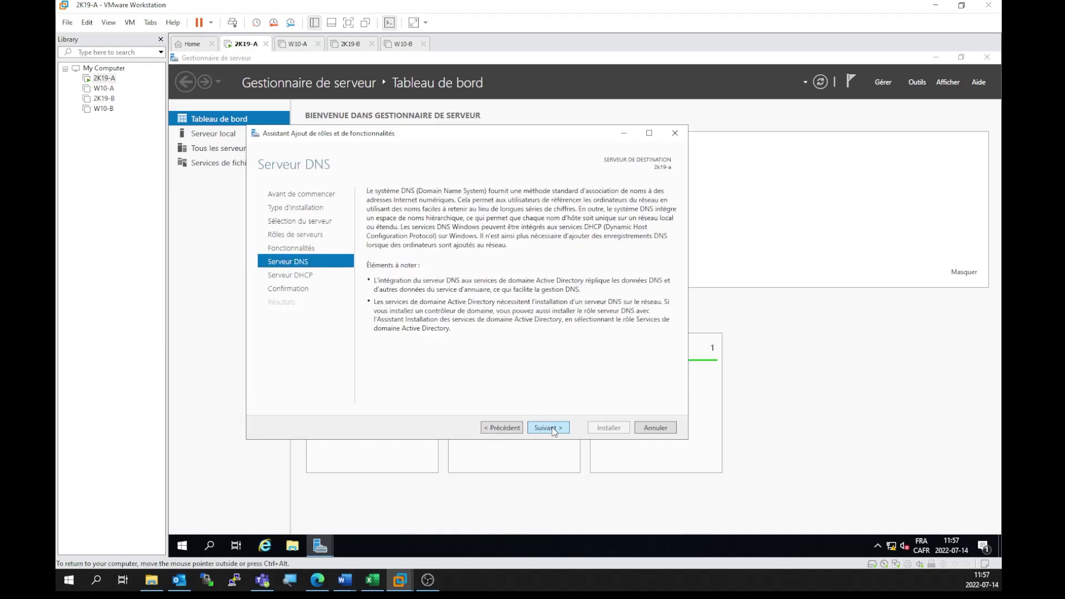
left_click(554, 432)
left_click(555, 432)
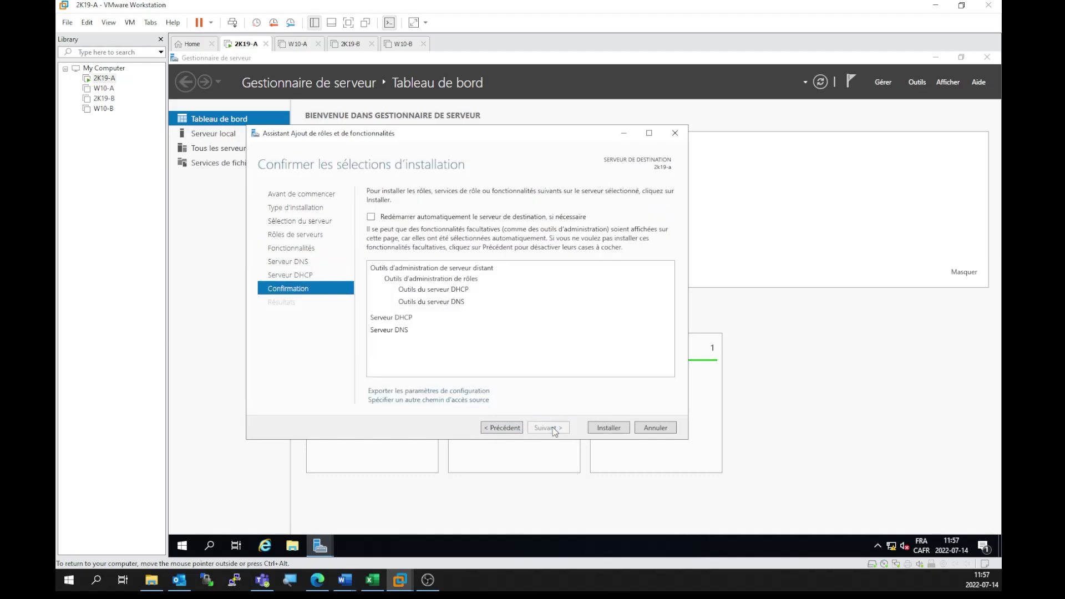
left_click(604, 431)
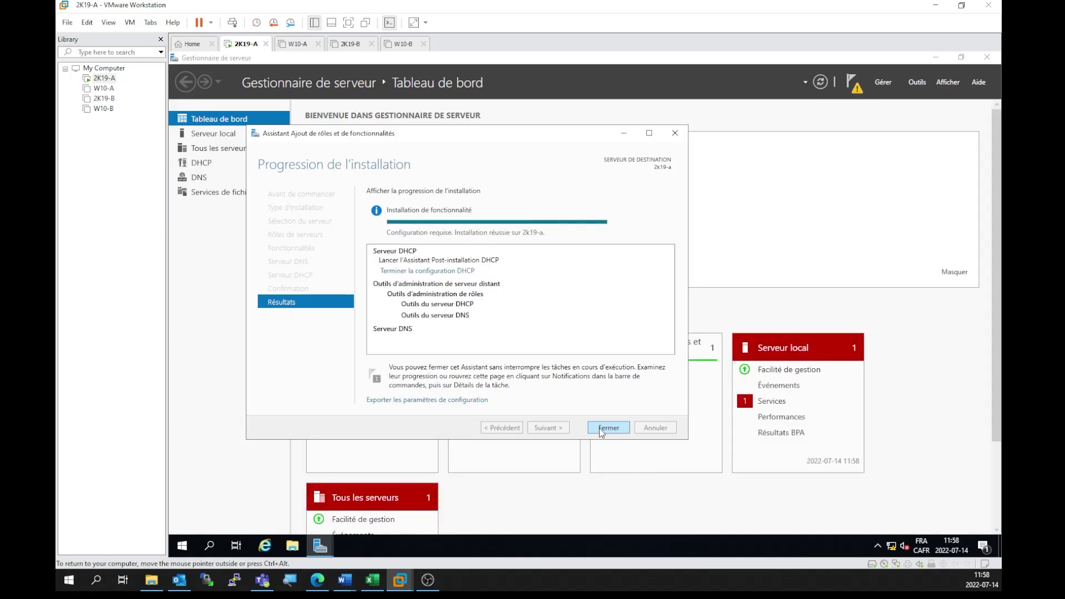
left_click(604, 428)
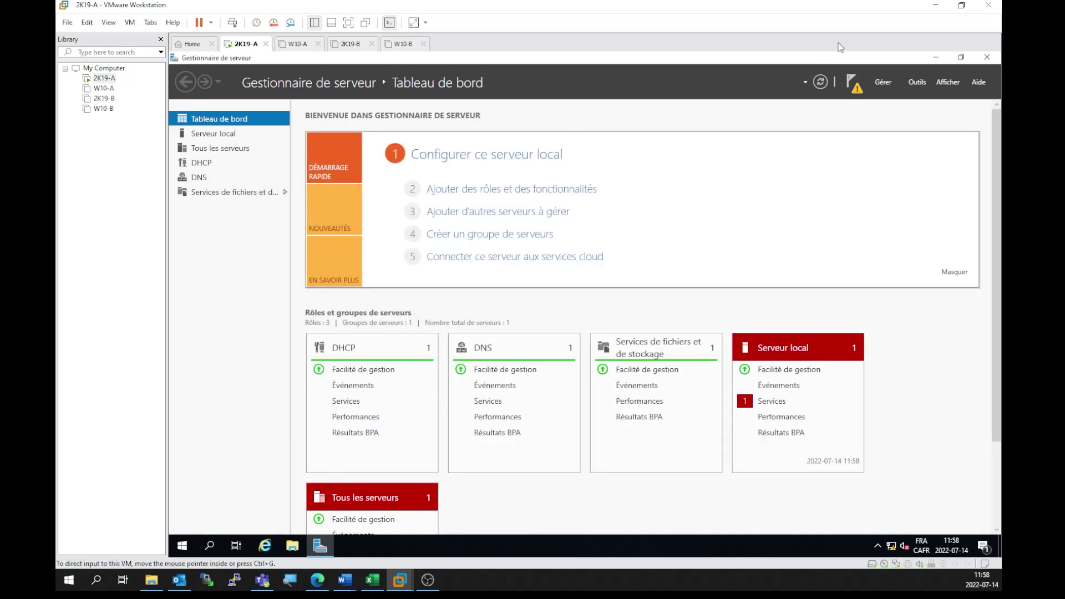
left_click(854, 85)
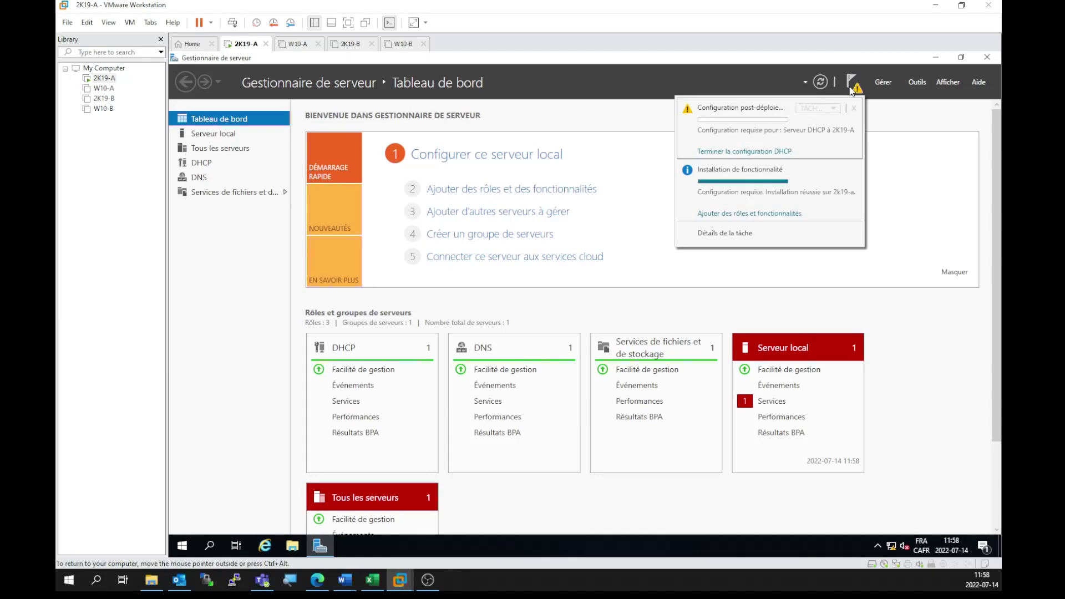
Step: Complete the DHCP post-deployment configuration by creating the DHCP security groups
left_click(739, 152)
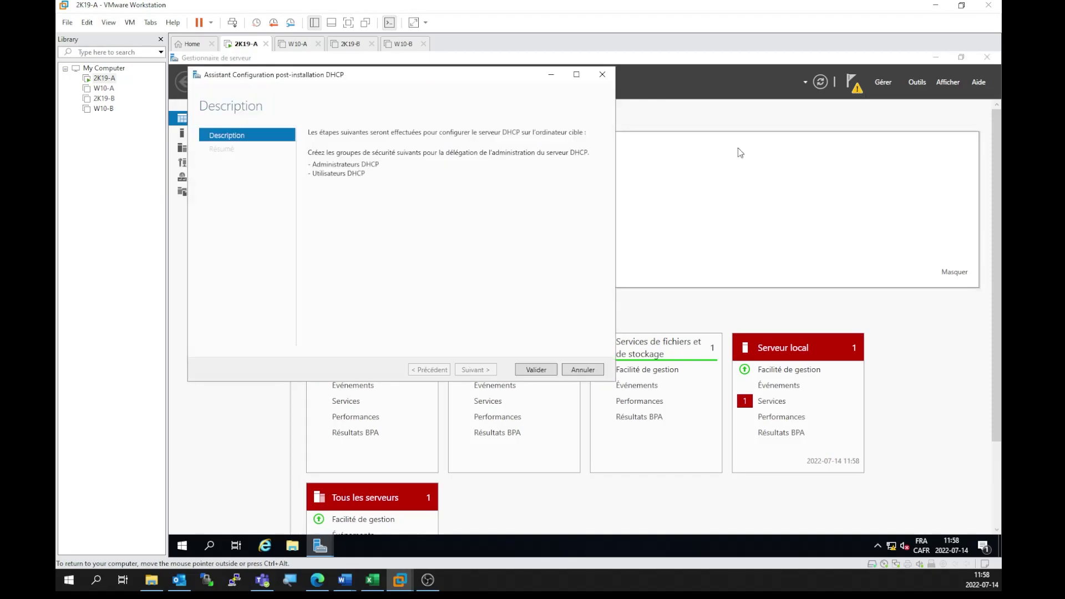
left_click(536, 369)
left_click(538, 370)
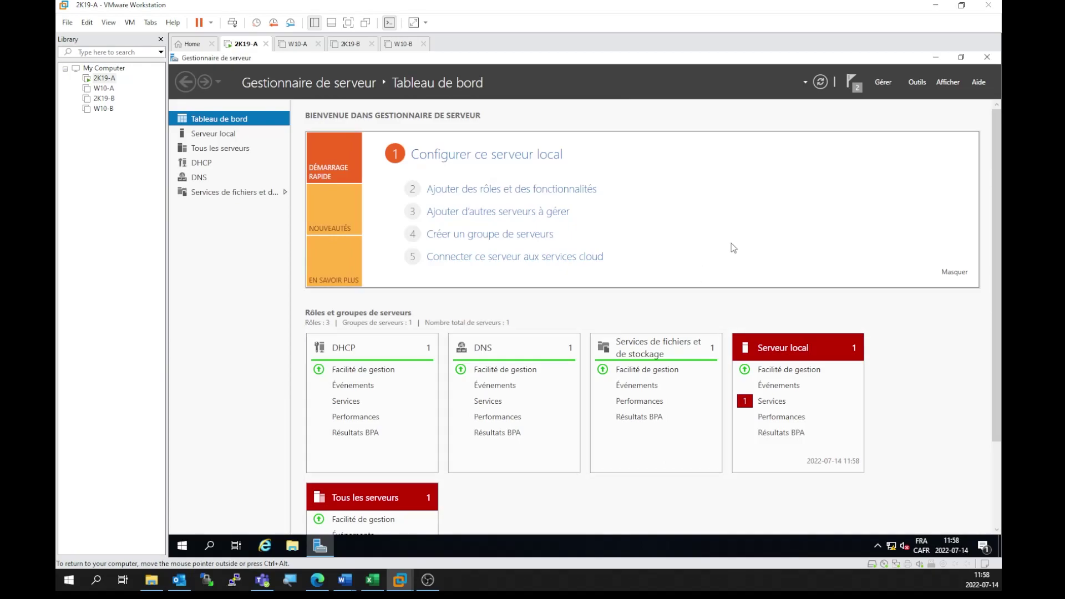
Step: Open DNS Manager enlarged and expand 2K19-A to show its forward and reverse lookup zones
left_click(918, 83)
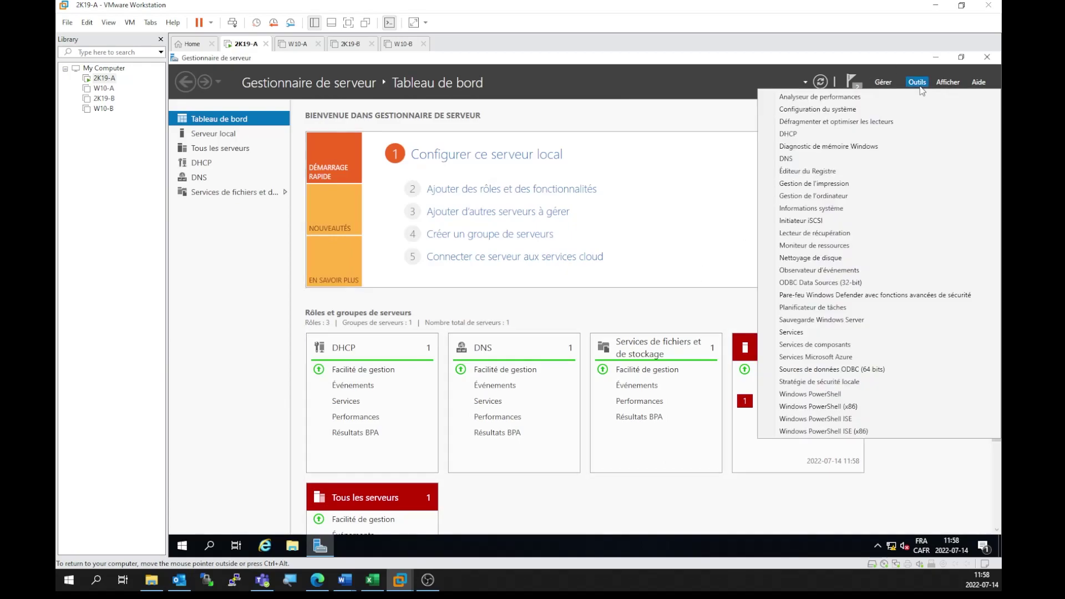
left_click(815, 171)
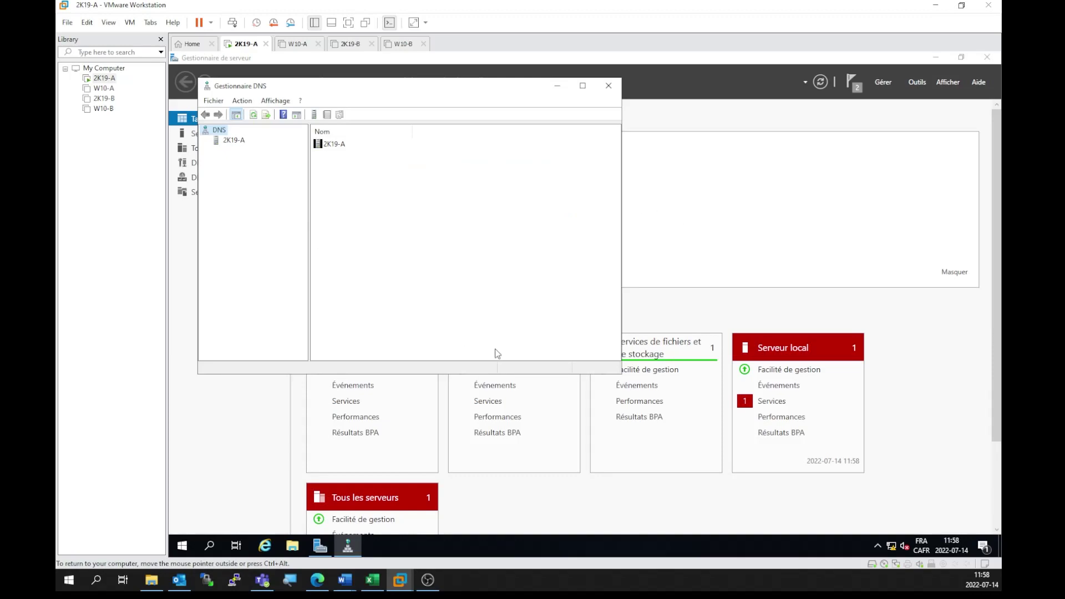
left_click_drag(621, 374, 843, 473)
left_click_drag(308, 255, 392, 268)
left_click(217, 141)
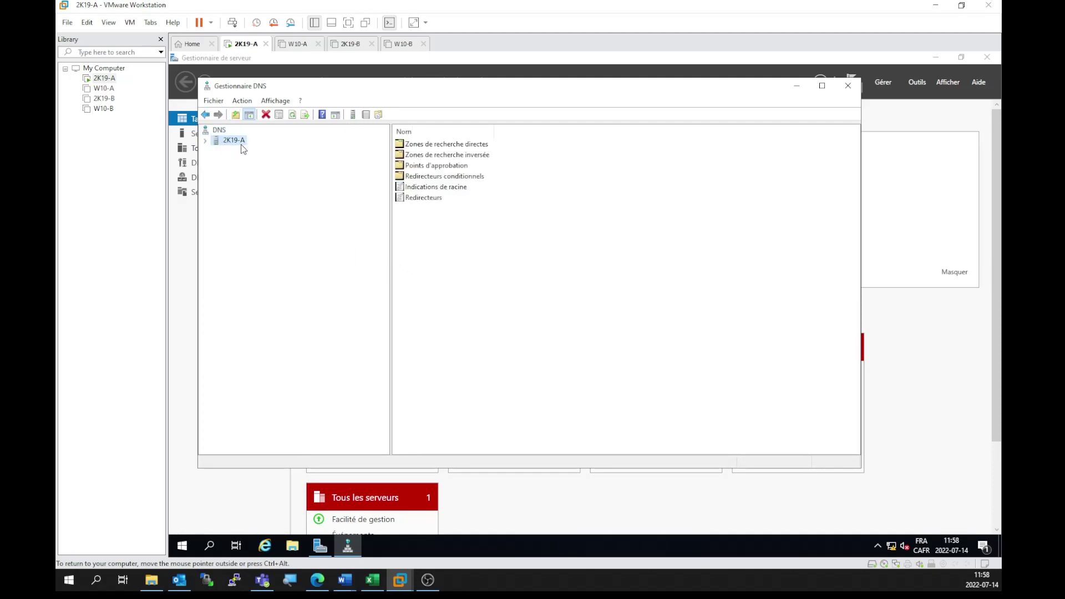
left_click(205, 140)
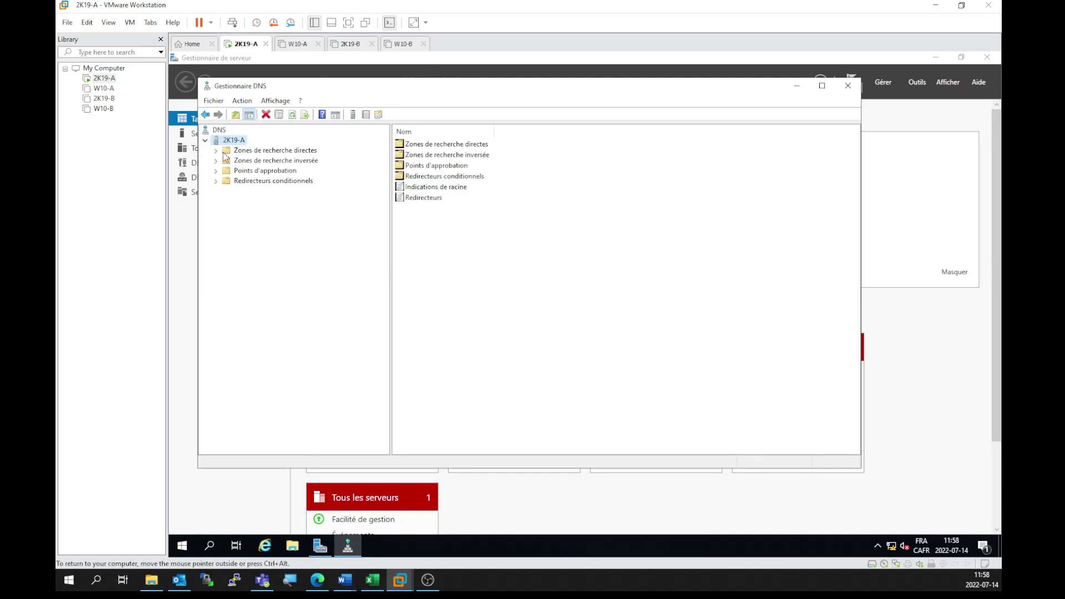
left_click(219, 152)
left_click(222, 161)
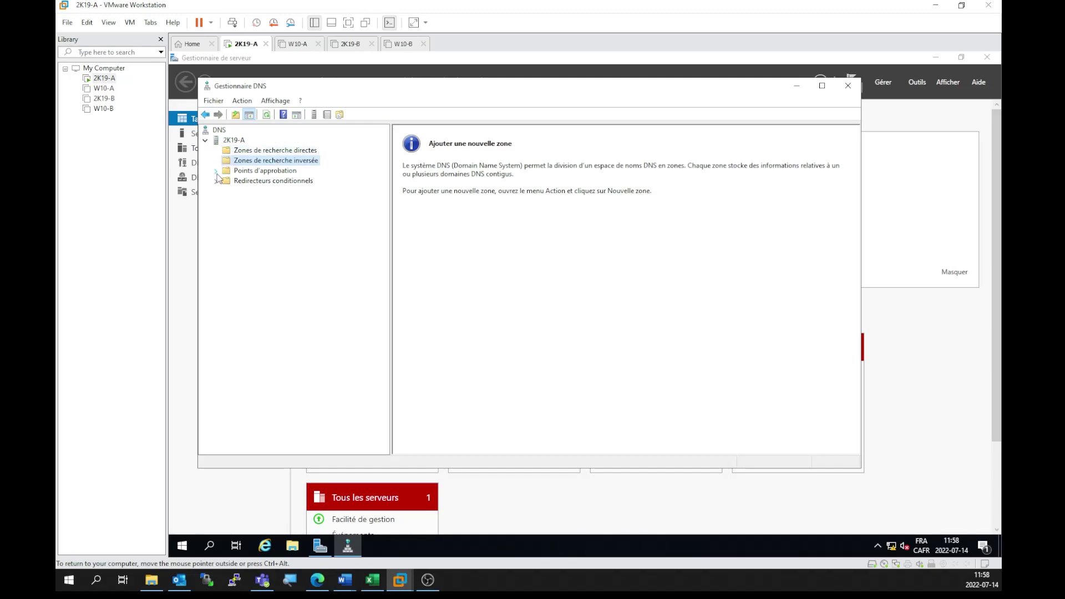
left_click(247, 151)
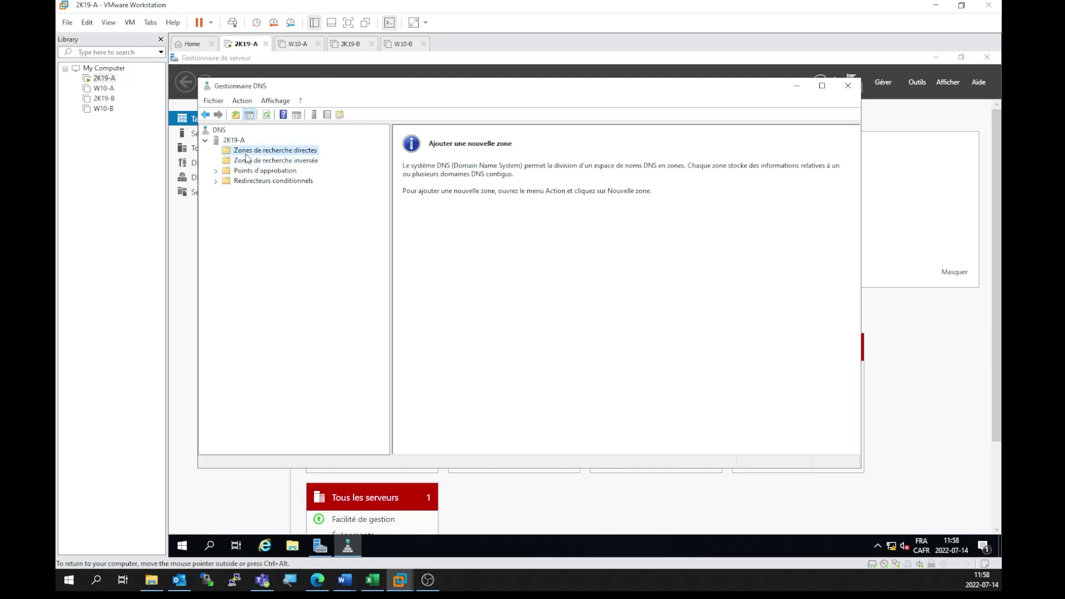
Step: Start a new primary forward lookup zone named gabriel.local
right_click(266, 151)
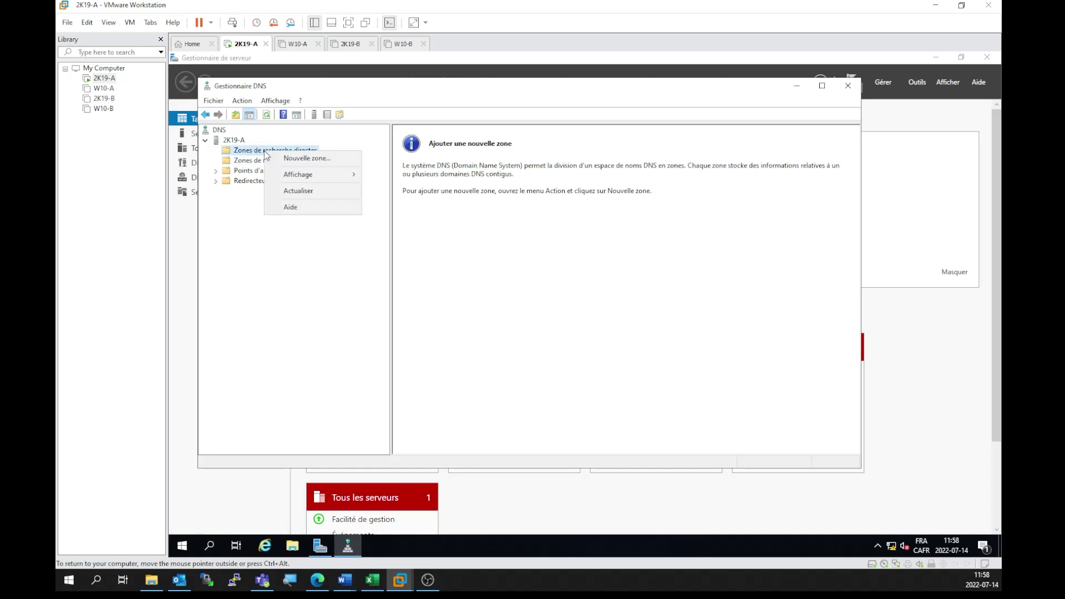
left_click(300, 158)
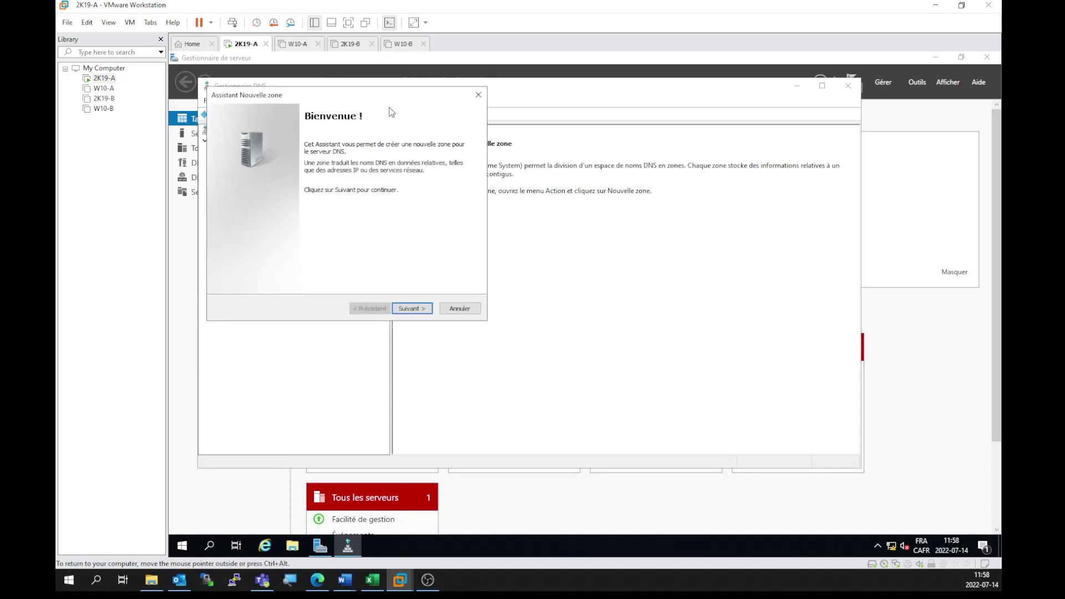
left_click_drag(368, 95, 529, 176)
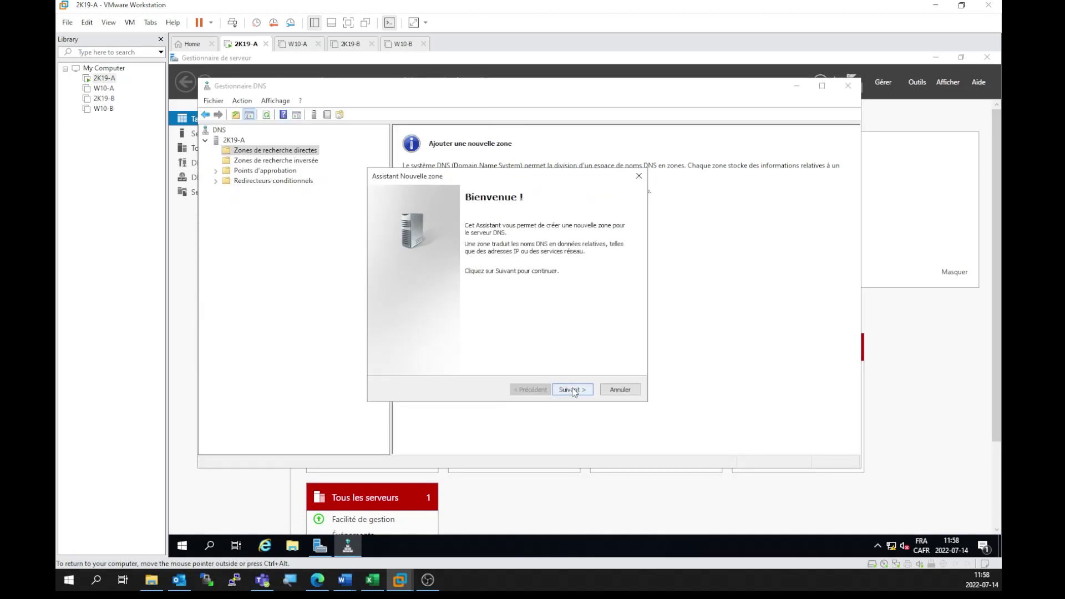
left_click(572, 390)
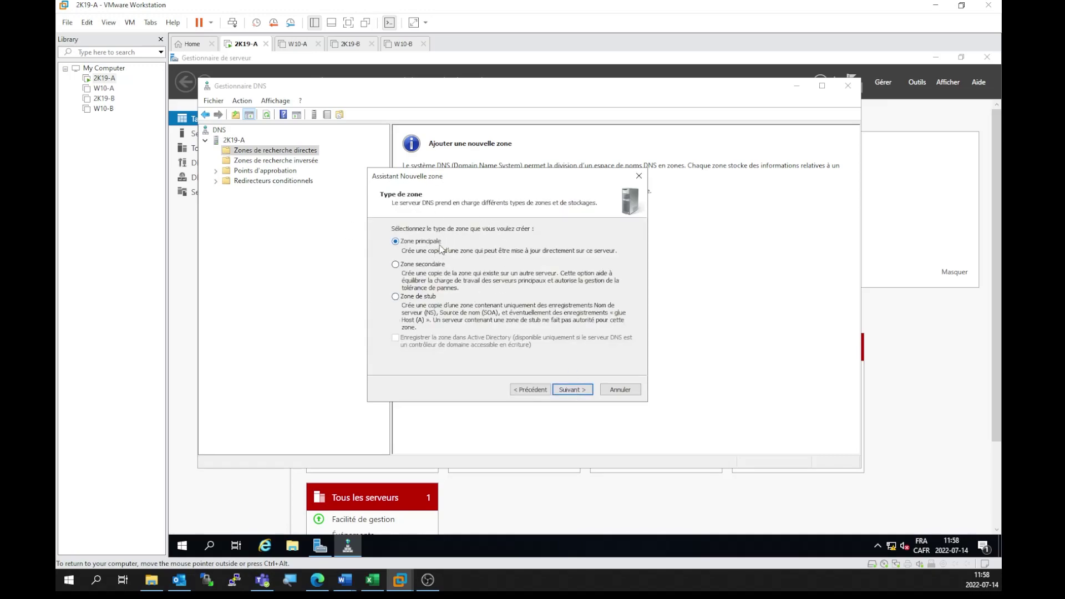
left_click(580, 391)
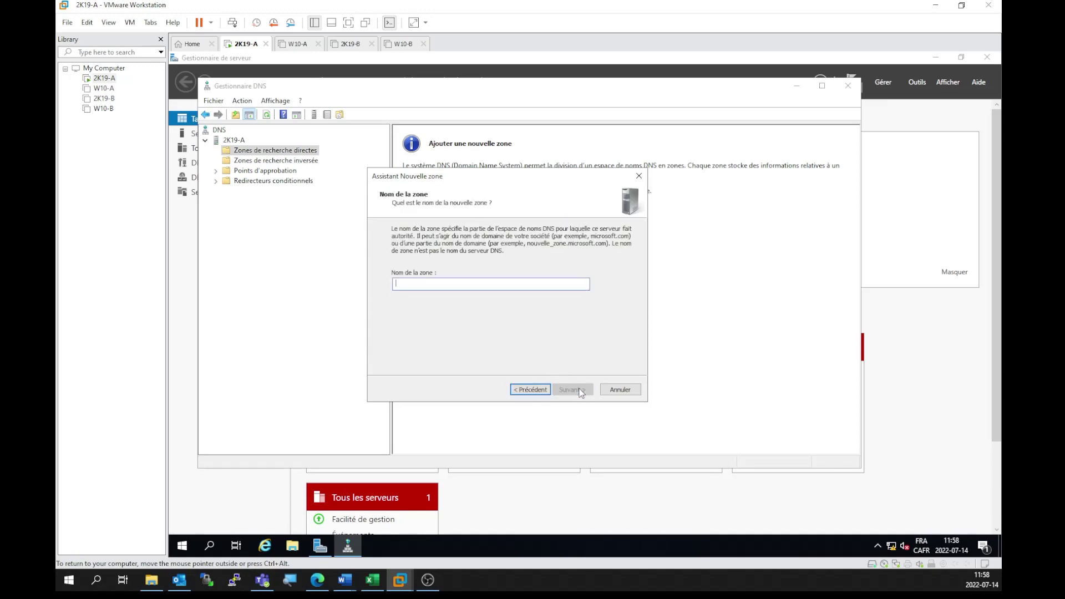
type("gabriel.local")
left_click(572, 389)
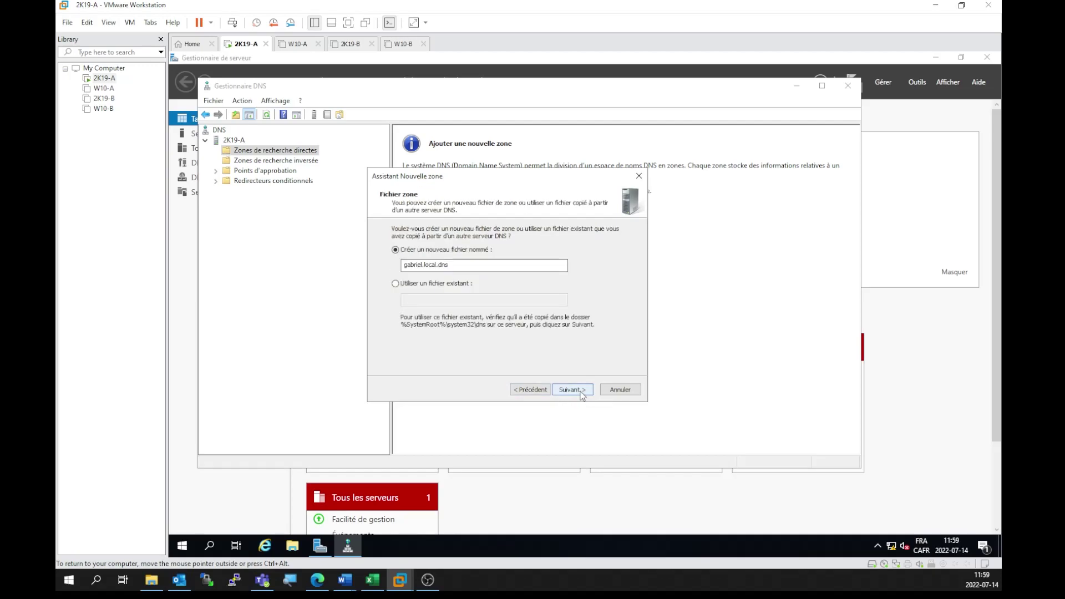
Step: Keep the default zone file, allow secure and non-secure dynamic updates, and finish the zone
left_click_drag(478, 266, 376, 267)
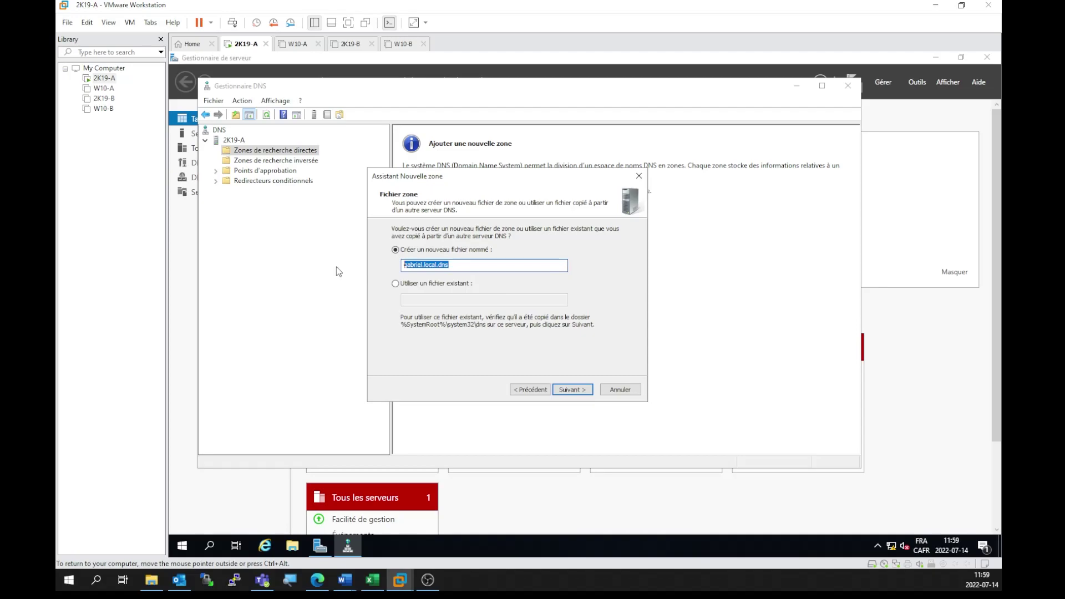
left_click(590, 390)
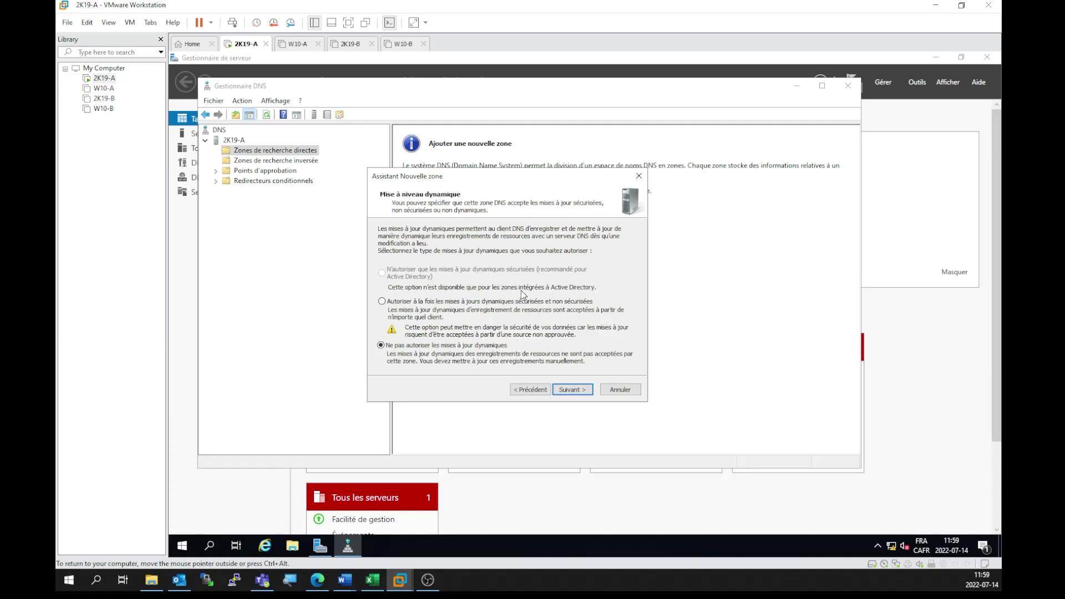
left_click(382, 302)
left_click(577, 395)
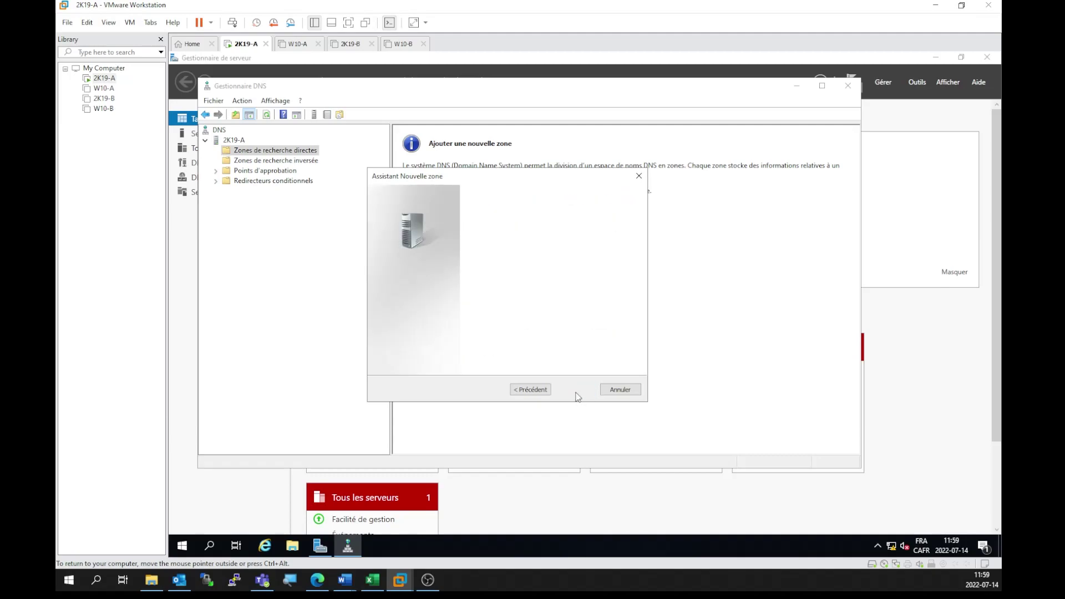
left_click(546, 391)
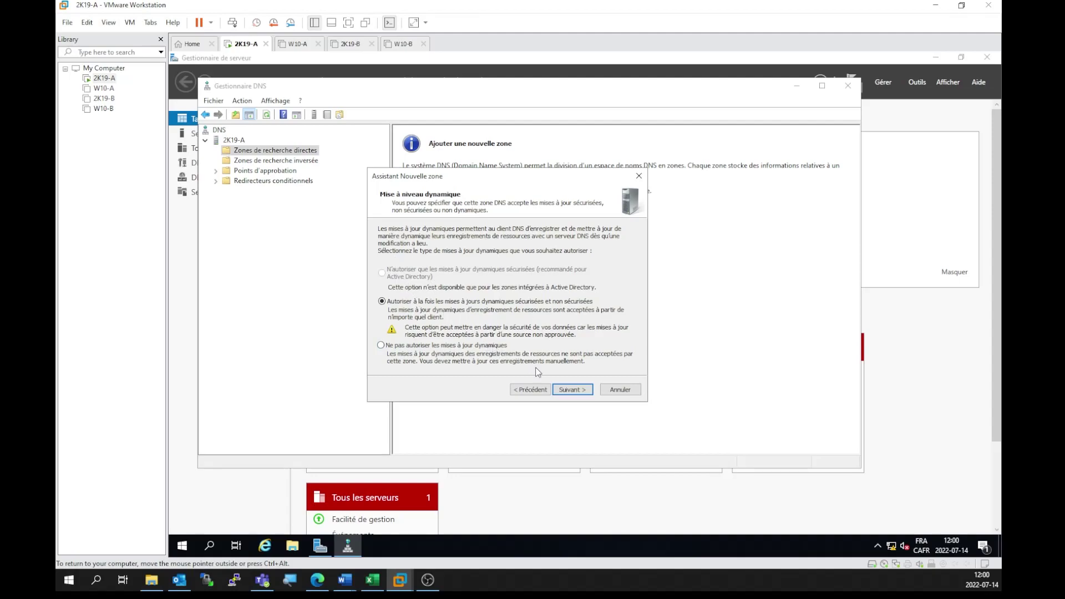
left_click(566, 391)
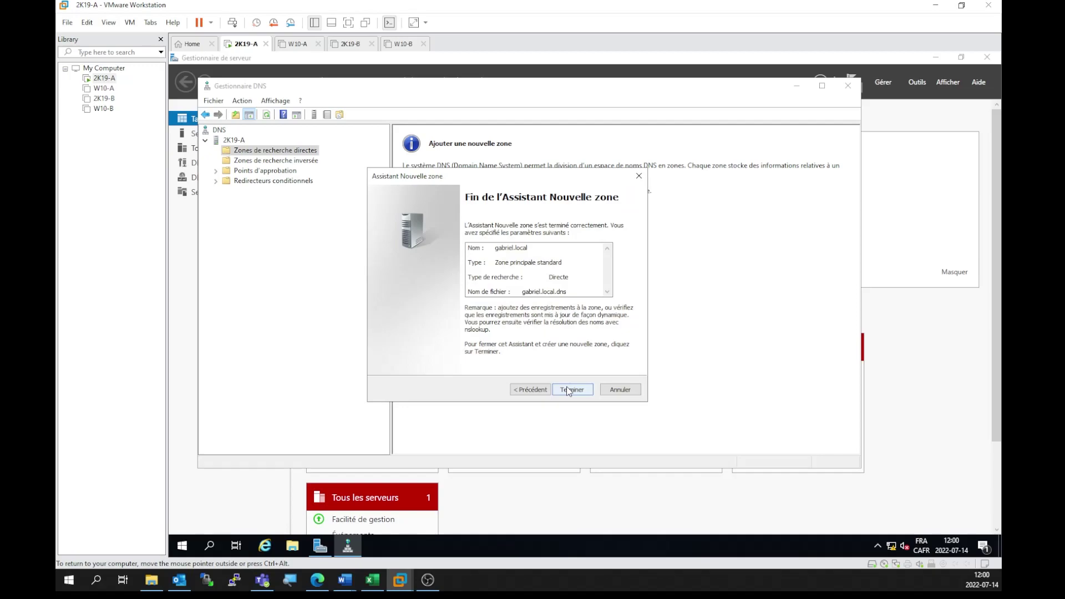
left_click(569, 390)
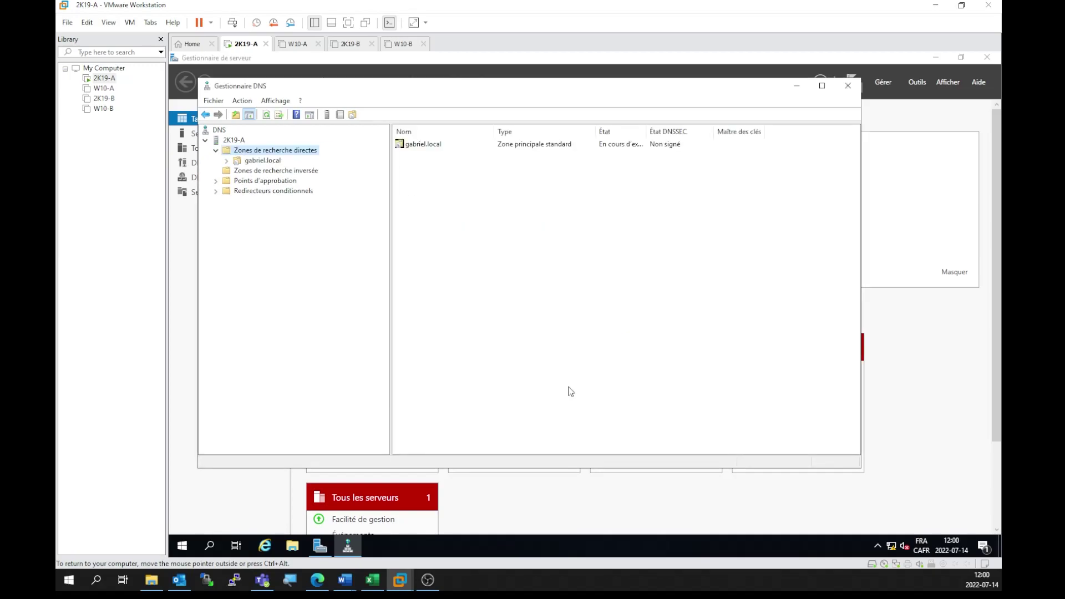
Step: Start a new primary IPv4 reverse lookup zone from the reverse lookup zones folder
left_click(230, 164)
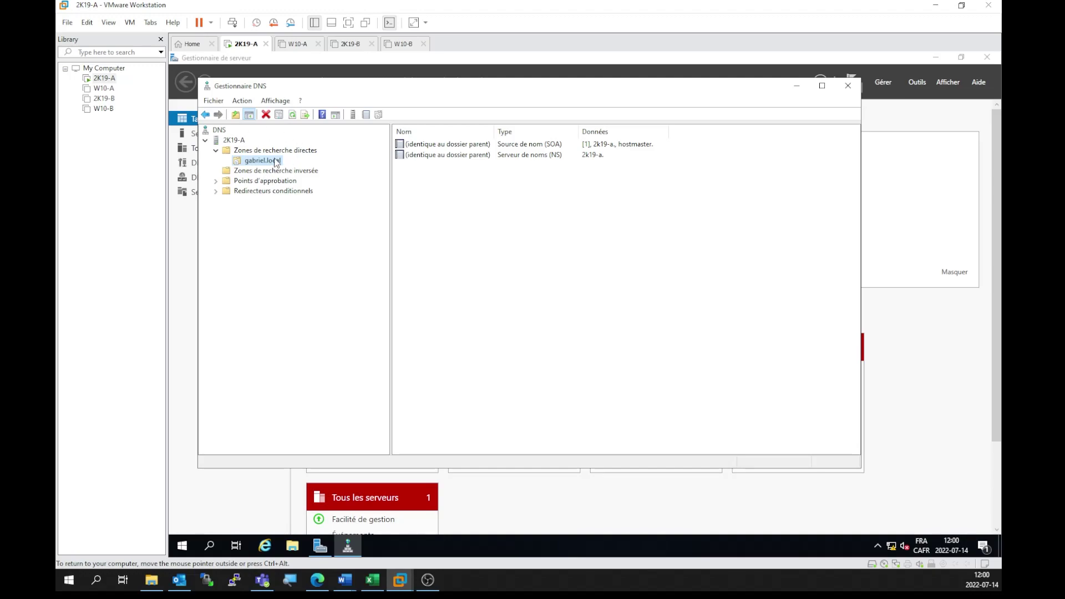
left_click(236, 172)
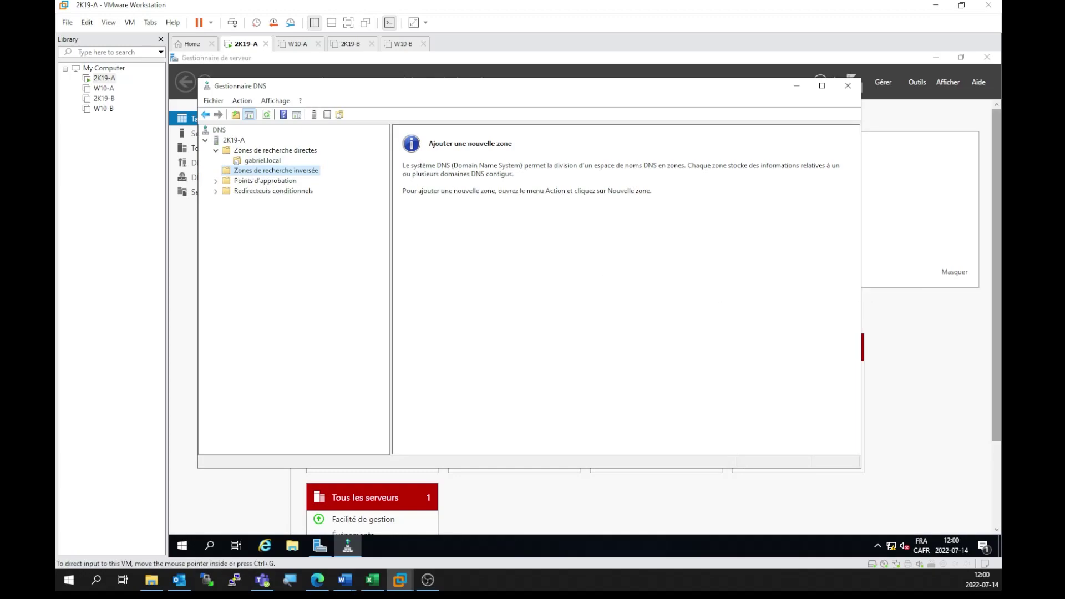
right_click(279, 169)
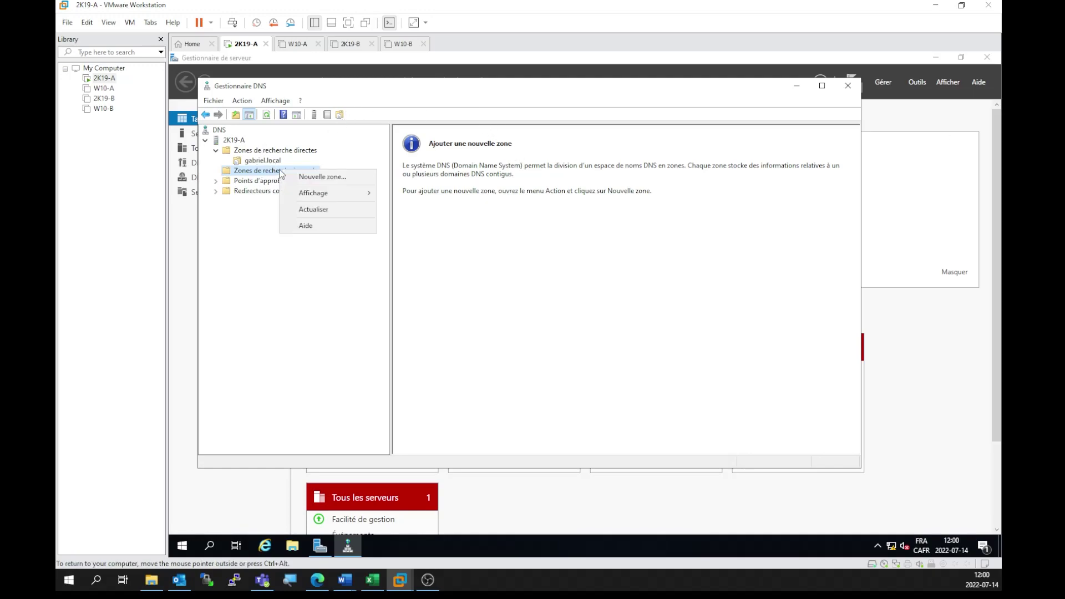
left_click(334, 176)
left_click_drag(344, 100, 526, 201)
left_click(593, 408)
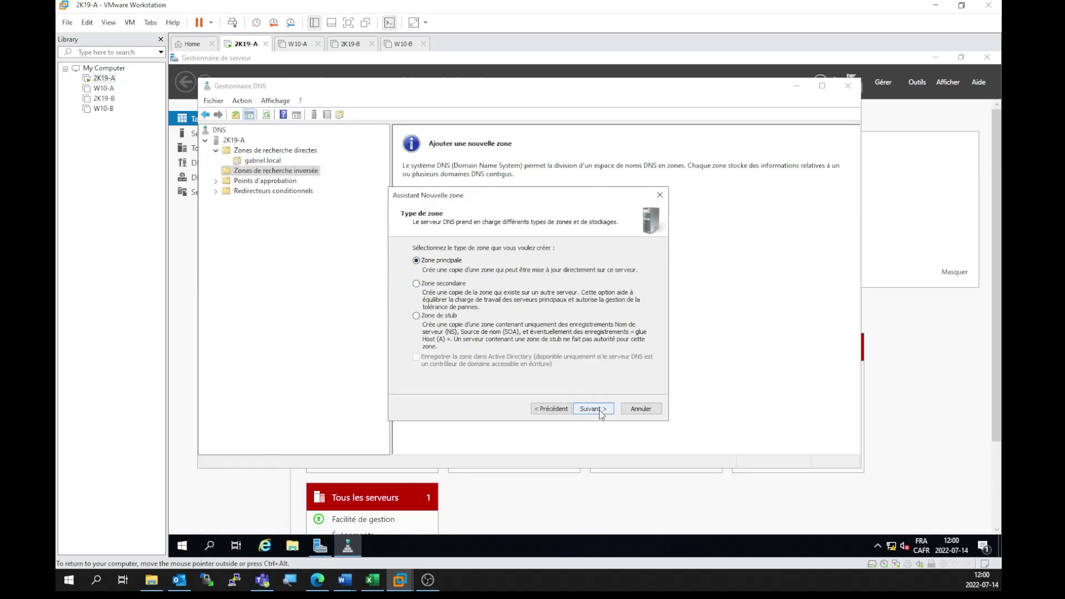
left_click(598, 410)
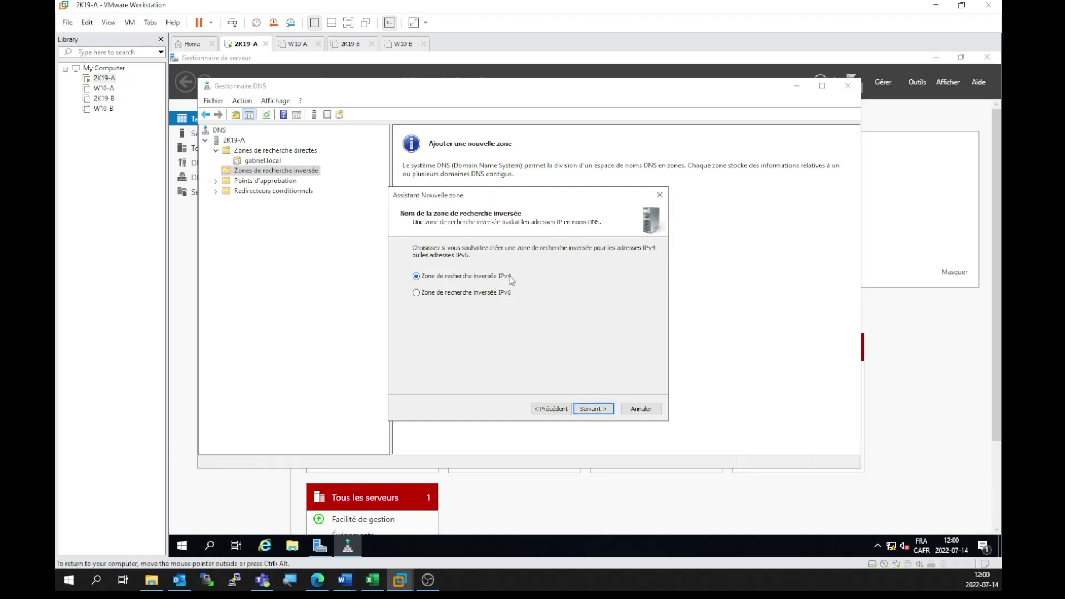
left_click(592, 409)
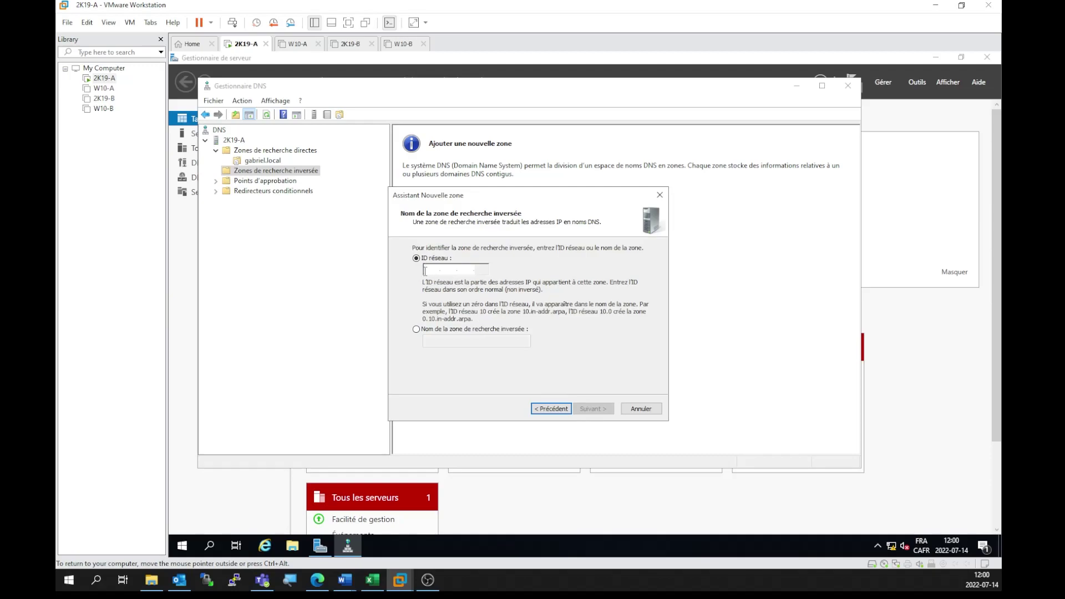
Step: Set network ID 192.168, keep the default file, allow dynamic updates, and finish the zone
type("192.168..")
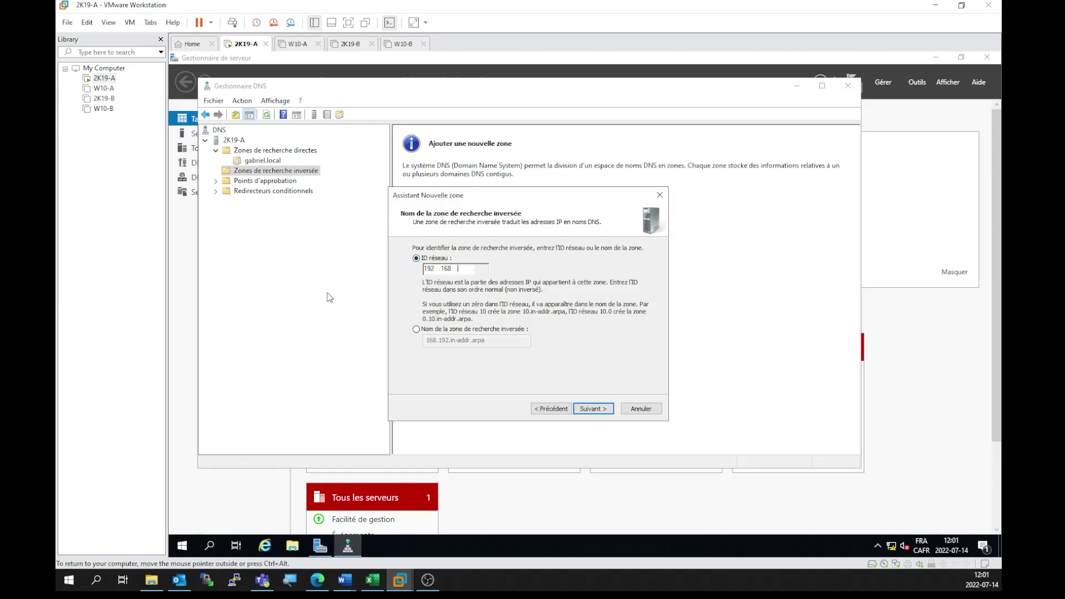
double_click(429, 268)
left_click(600, 413)
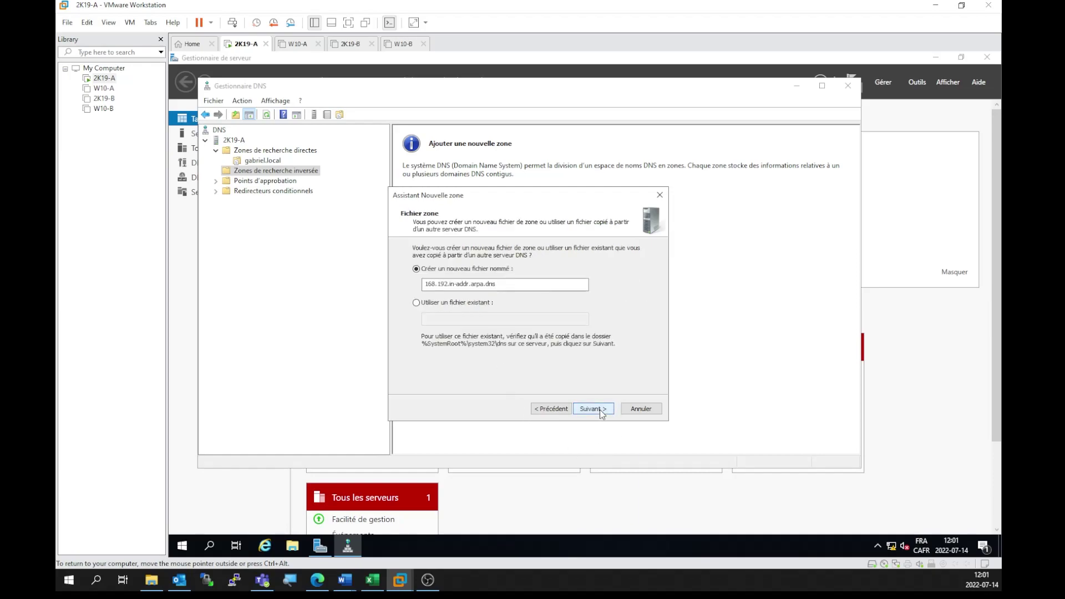
left_click(600, 410)
left_click(421, 321)
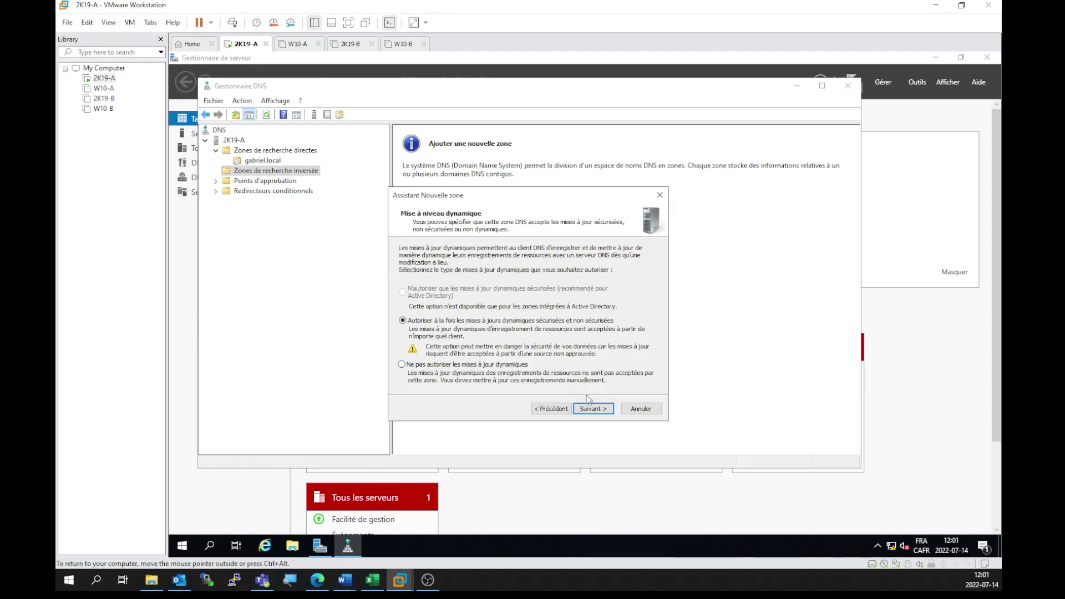
left_click(593, 411)
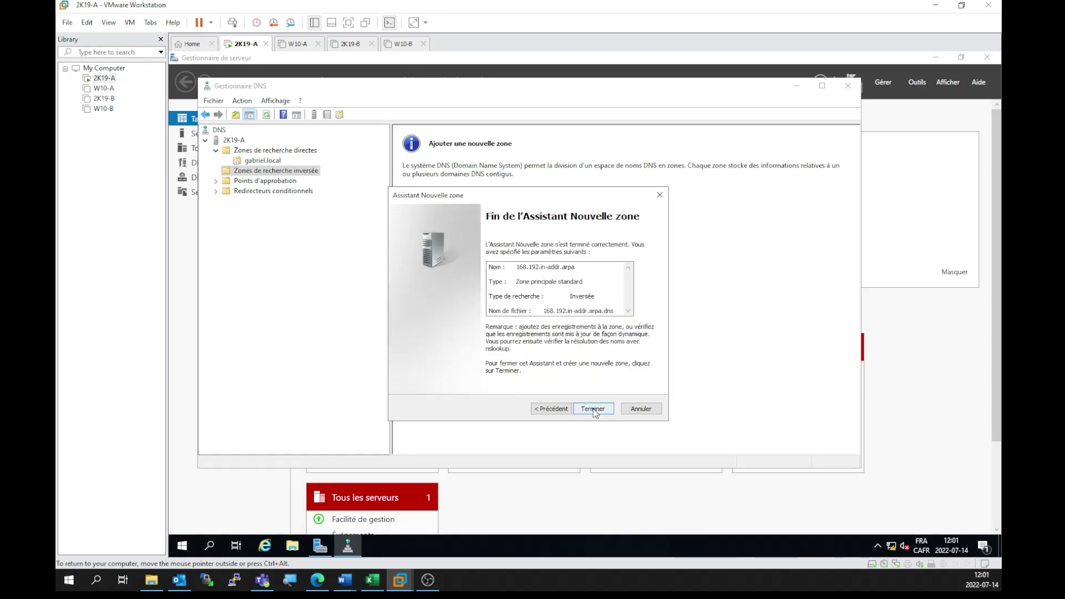
left_click(594, 408)
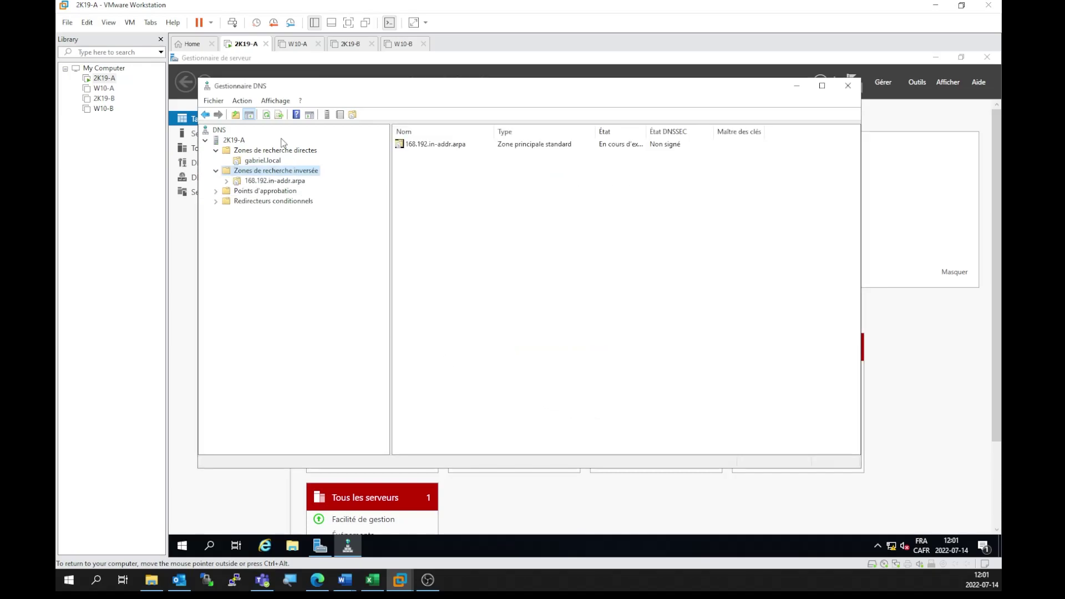
Step: Check the new 168.192.in-addr.arpa zone, then open the record menu in gabriel.local's pane
left_click(269, 163)
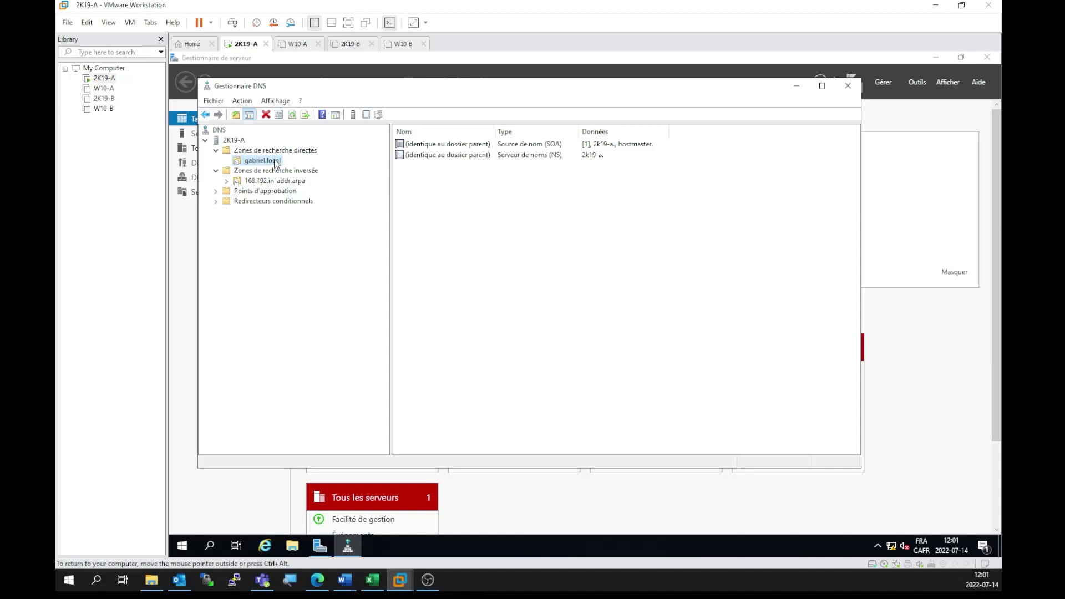
left_click(278, 182)
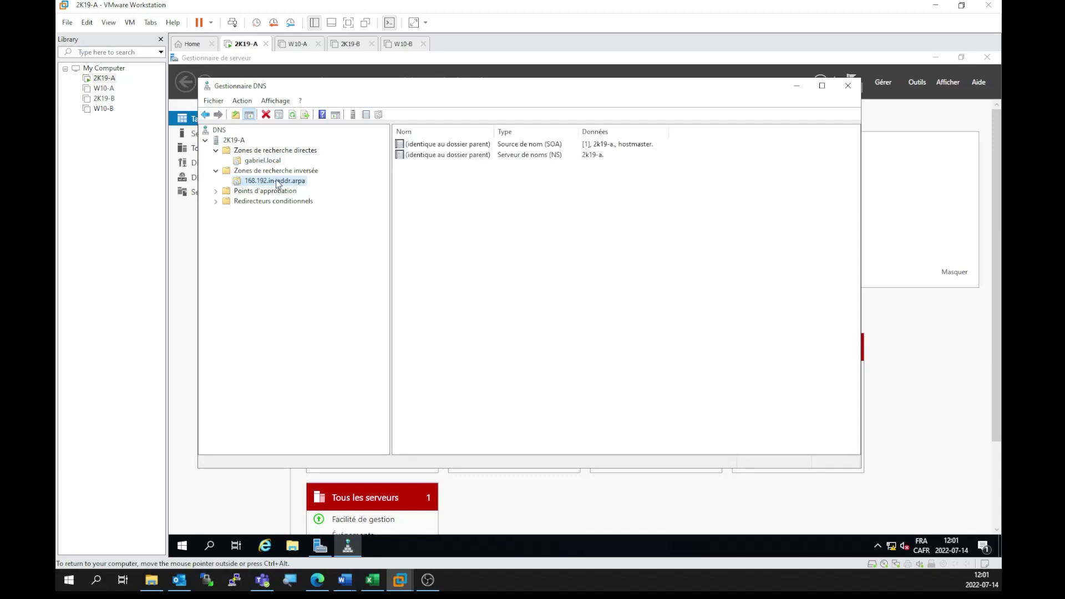
left_click(272, 160)
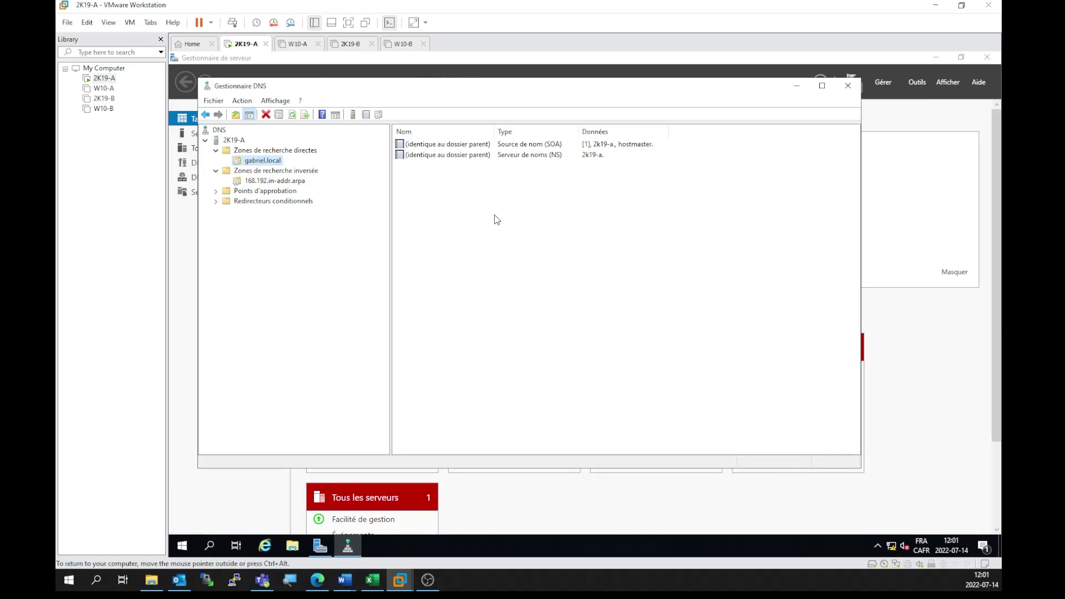
left_click(461, 224)
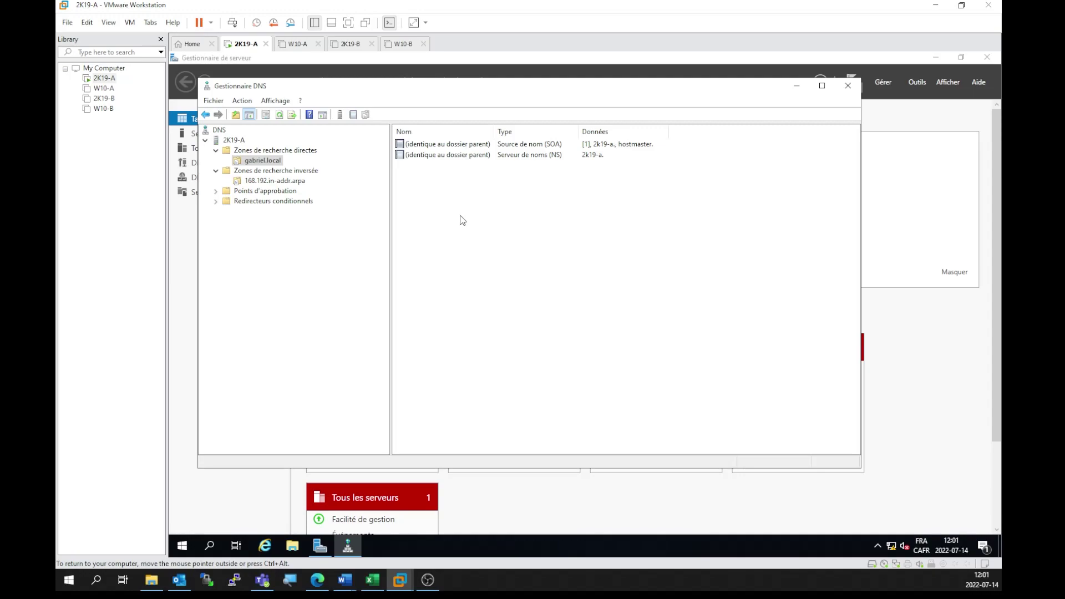
right_click(461, 217)
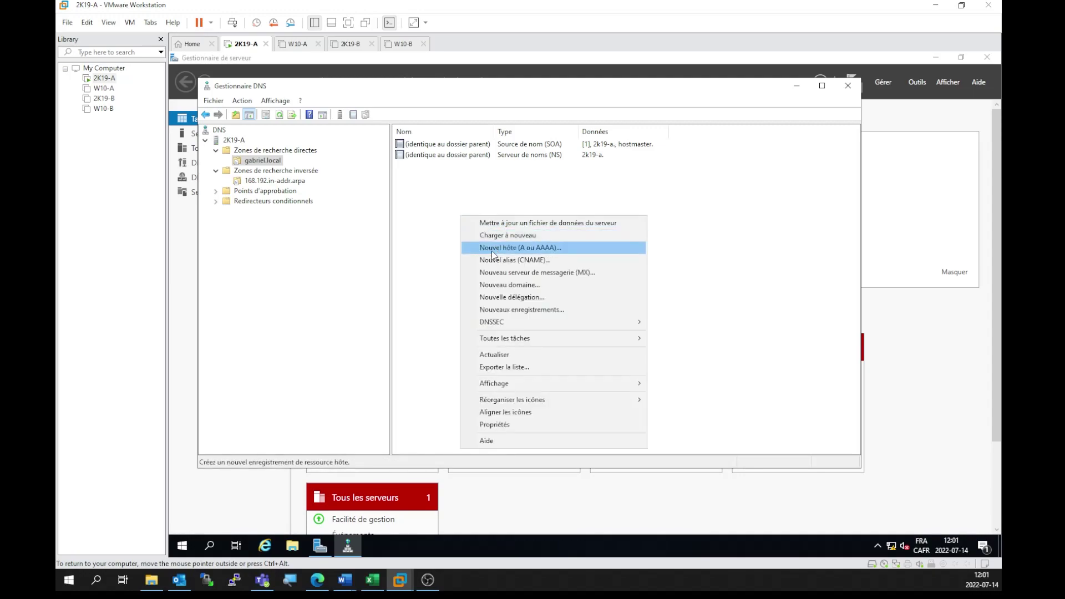
Step: Add host 2k19-a at 192.168.25.1 to gabriel.local with its associated PTR record
left_click(525, 253)
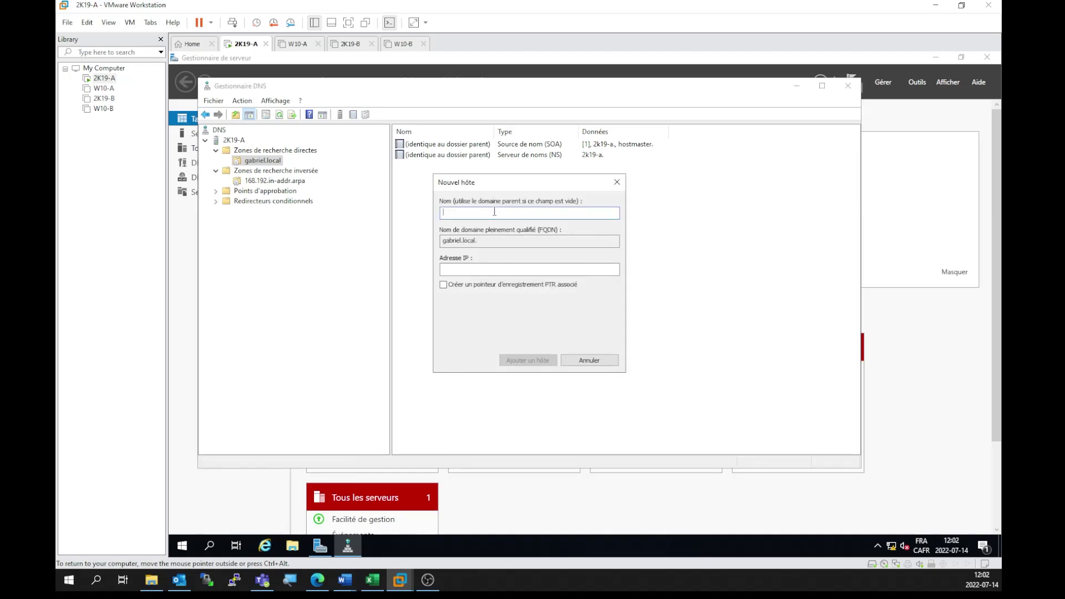
type("2k19-a")
left_click_drag(533, 243, 429, 244)
left_click(498, 243)
left_click(466, 270)
type("192.168.25.1")
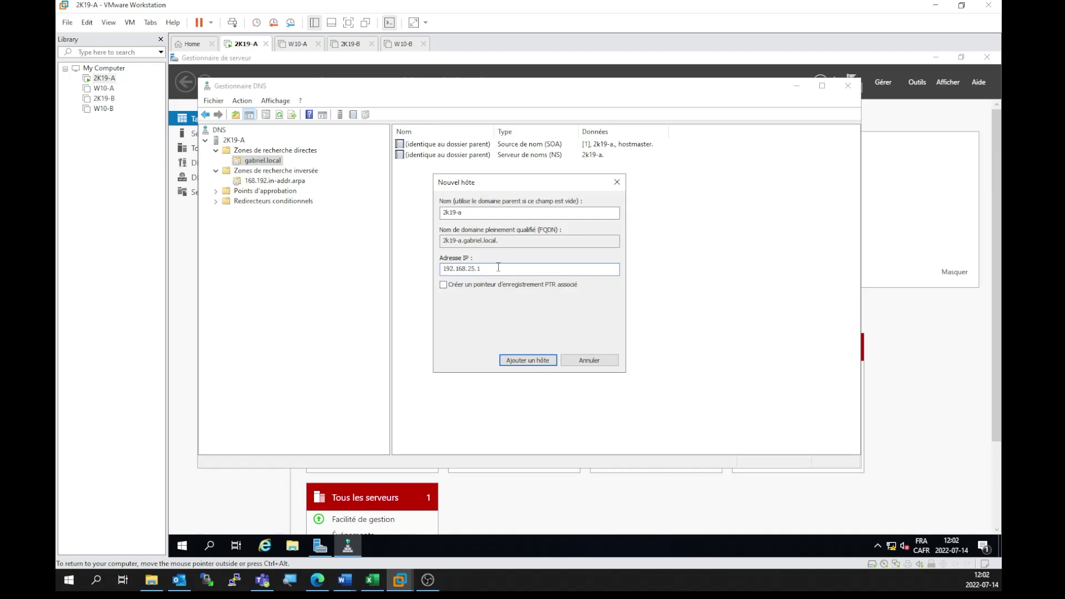
left_click(470, 286)
left_click(444, 283)
left_click(522, 361)
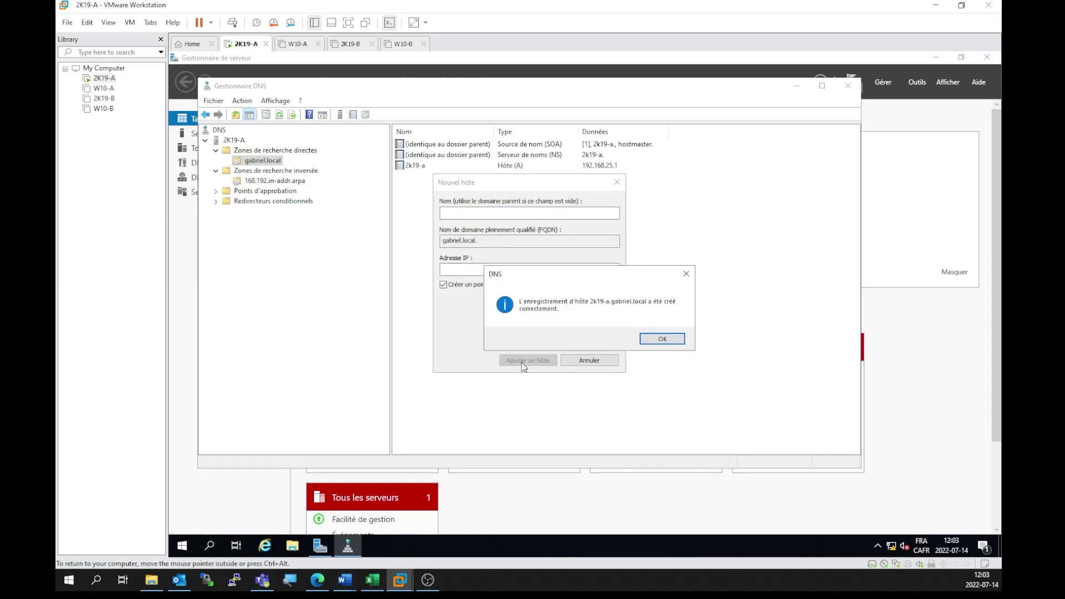
left_click(669, 339)
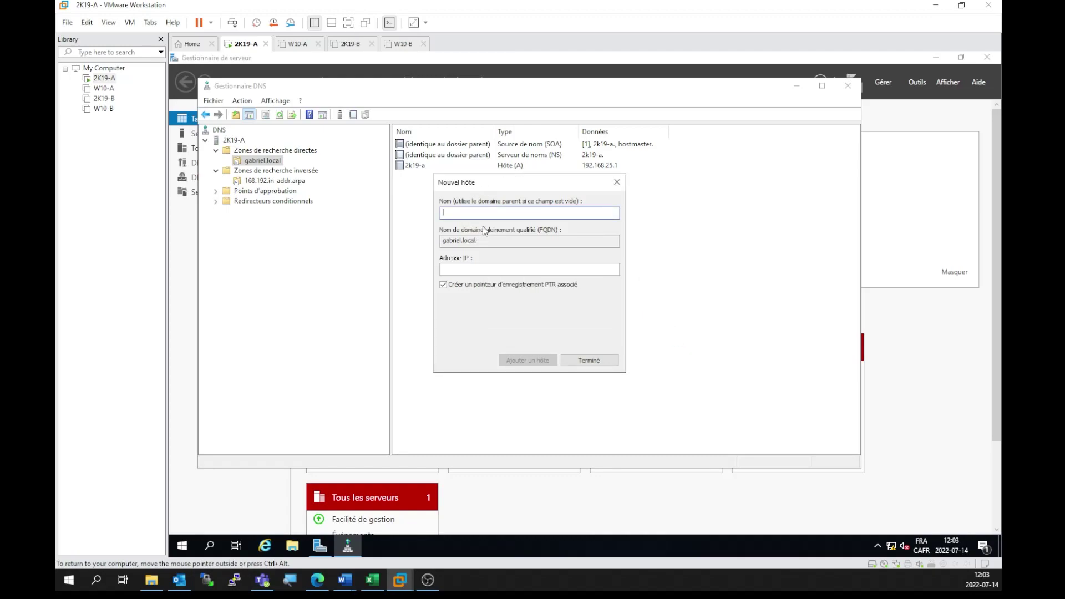
Step: Add host 2k19-b at 192.168.25.2 to gabriel.local
type("2k19-0")
left_click(464, 269)
type("192.168.25.2")
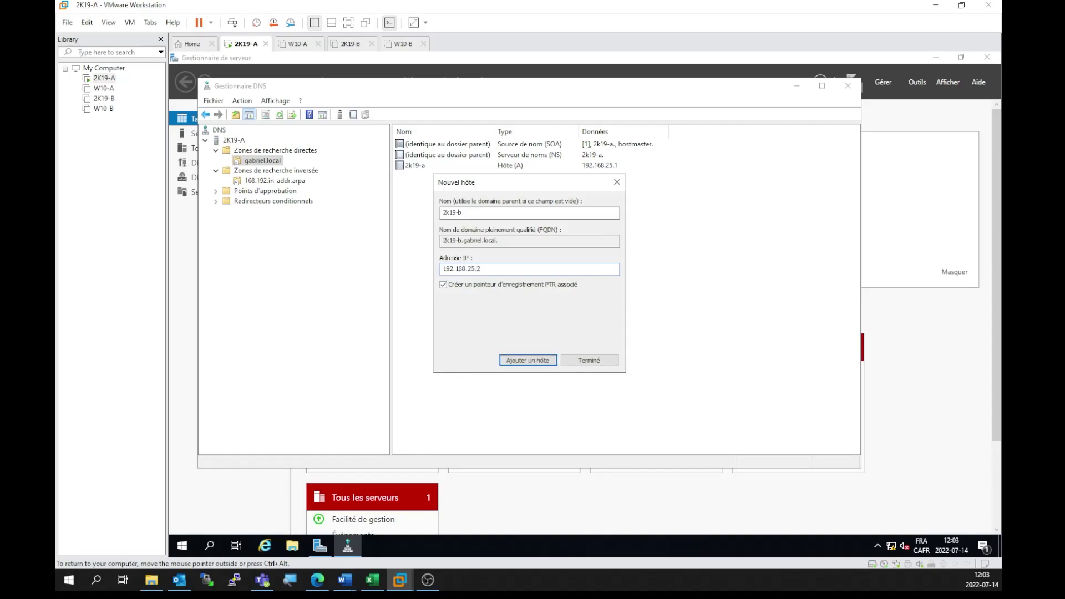
left_click(532, 362)
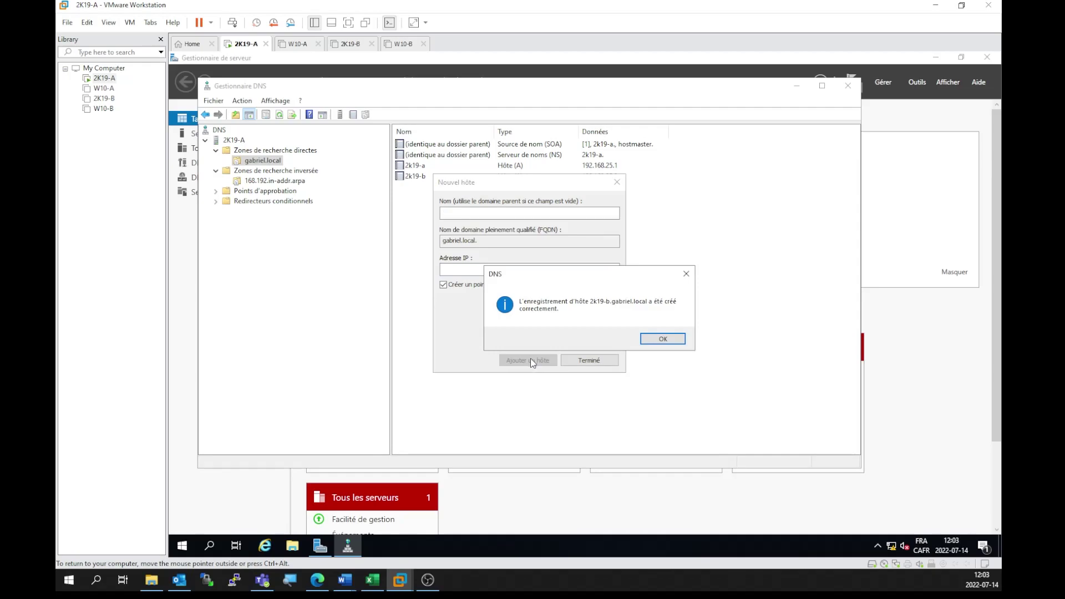
left_click(657, 339)
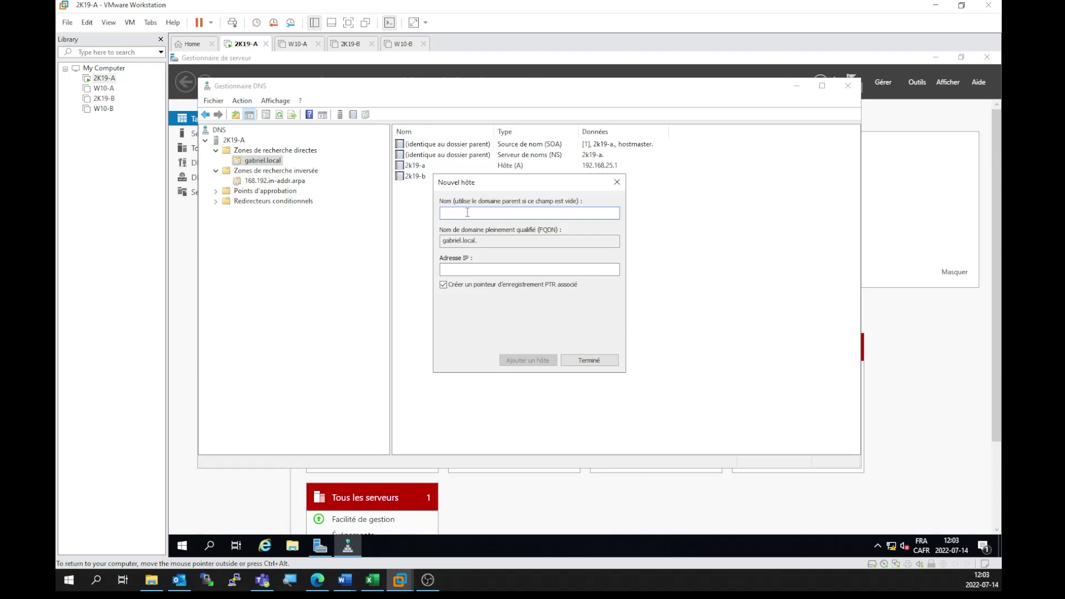
Step: Enter w10-a as the next host name
type("W")
key("BackSpace")
type("w10-a")
Step: Add host w10-a at 192.168.25.100 to gabriel.local
left_click(480, 270)
type("192.168.25.100")
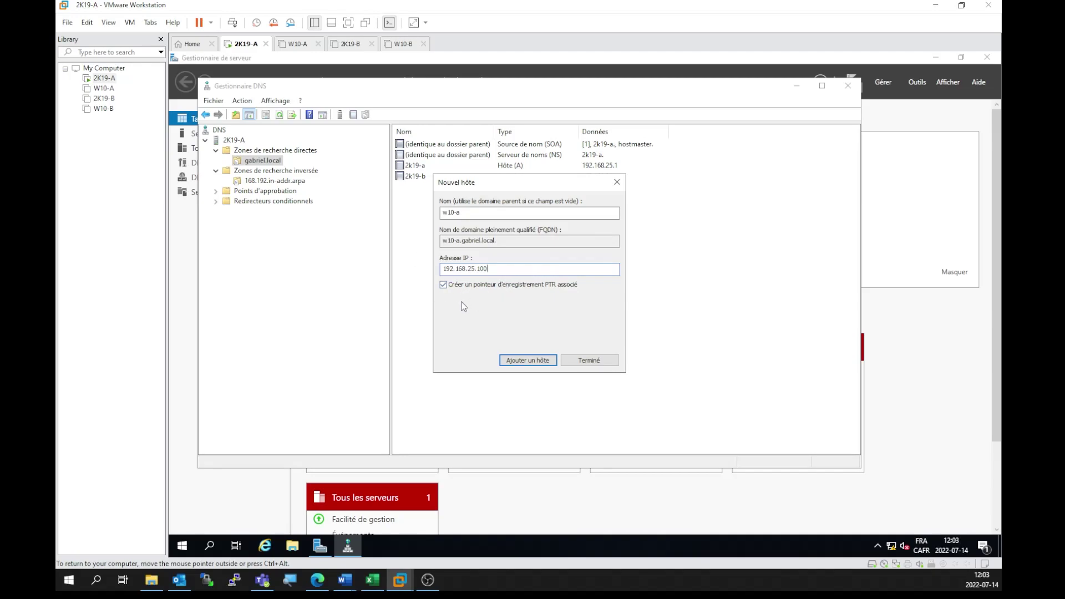
left_click(510, 362)
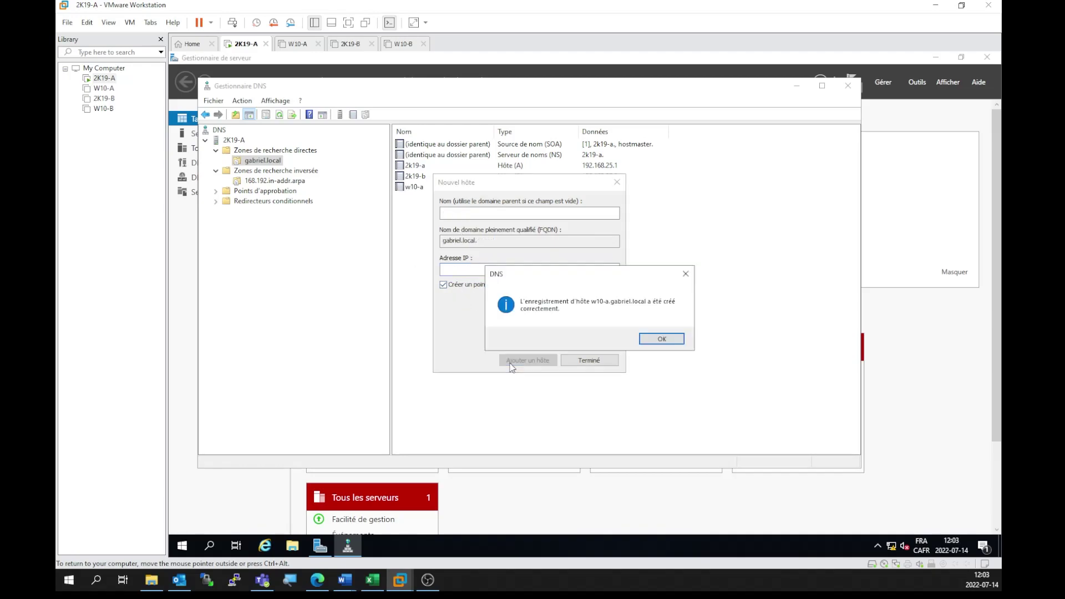
left_click(651, 340)
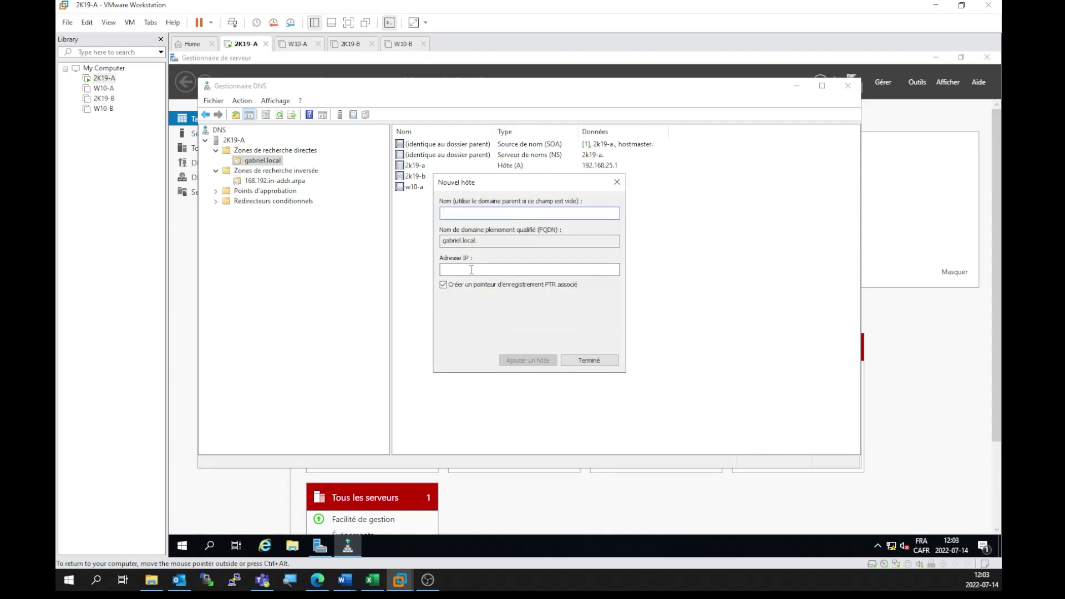
Step: Close the New Host dialog and DNS Manager
left_click_drag(492, 242, 442, 240)
left_click(617, 182)
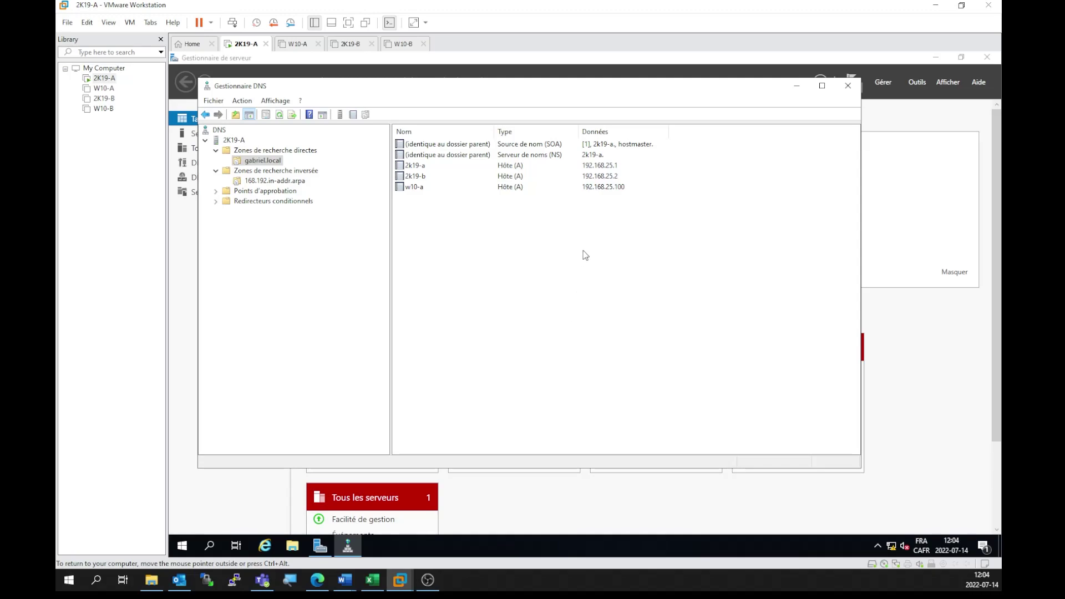
left_click(849, 85)
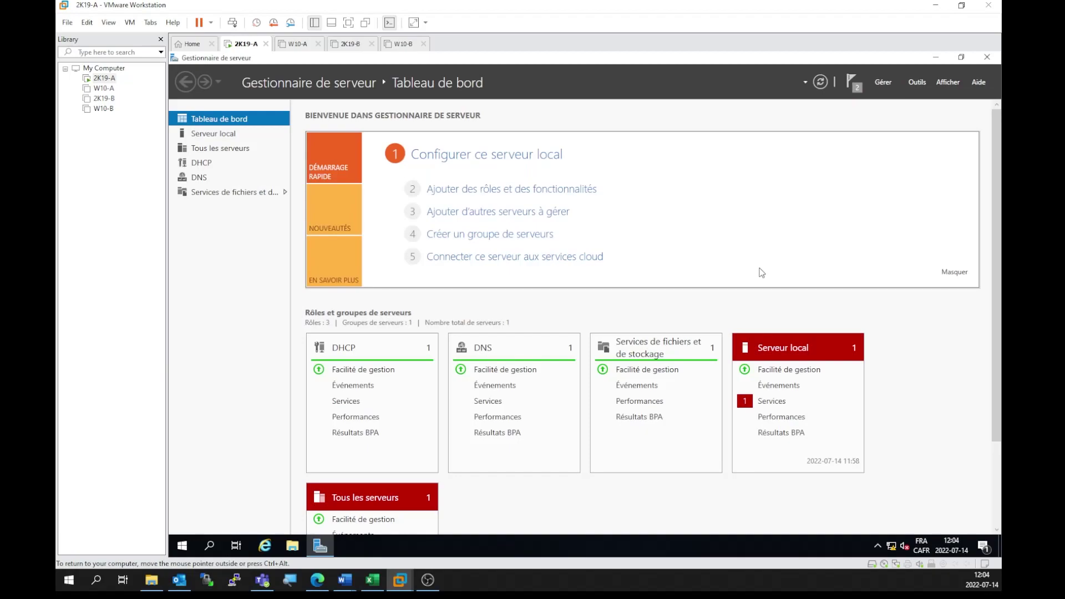
Step: Open the DHCP console, expand 2k19-a > IPv4, and start the Nouvelle étendue wizard
left_click(915, 83)
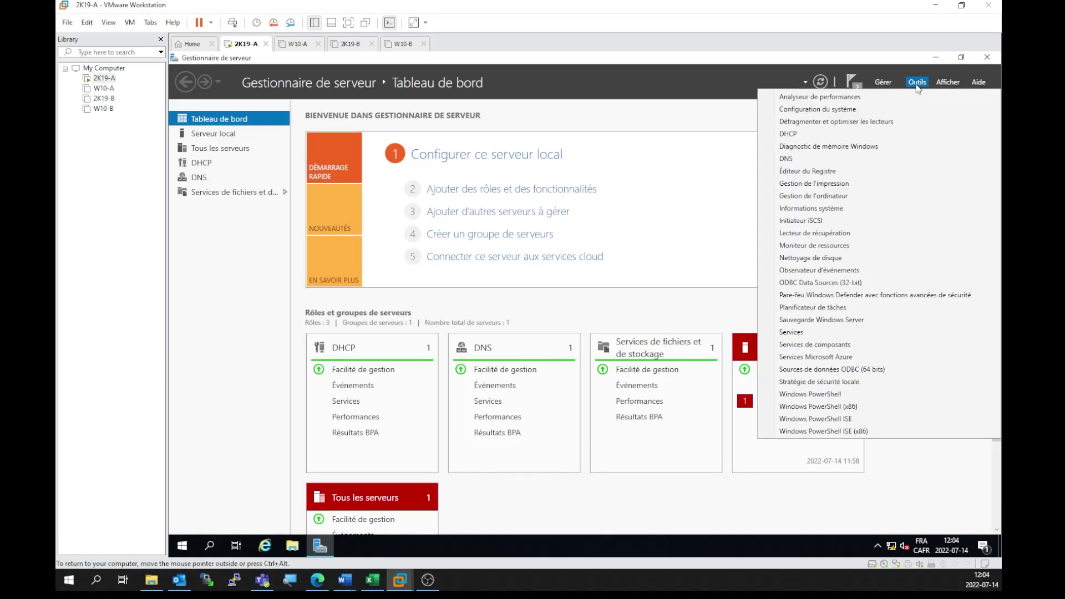
left_click(790, 139)
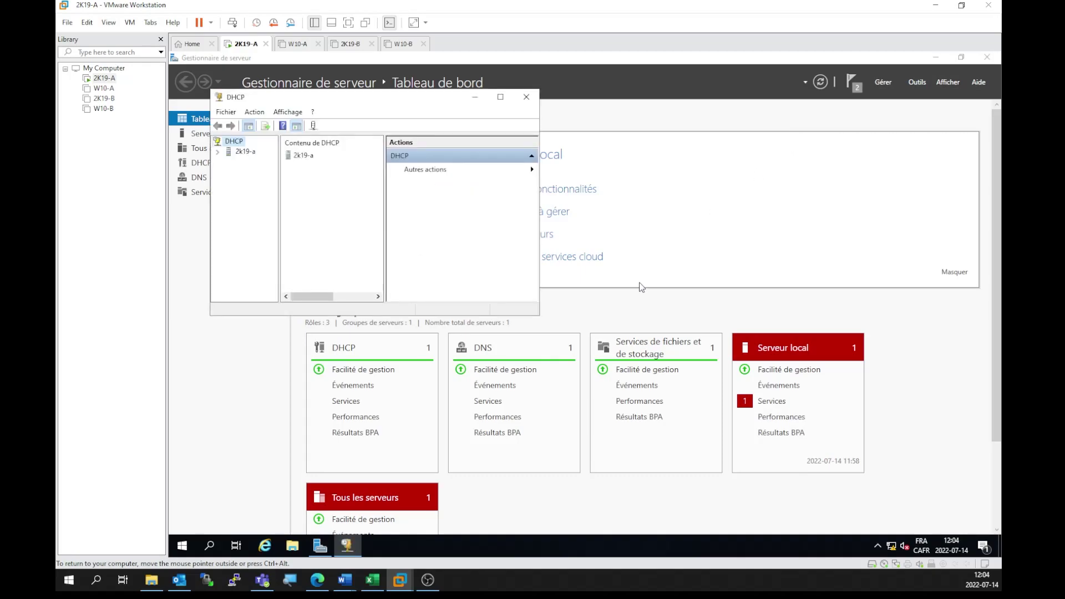
left_click_drag(539, 315, 801, 443)
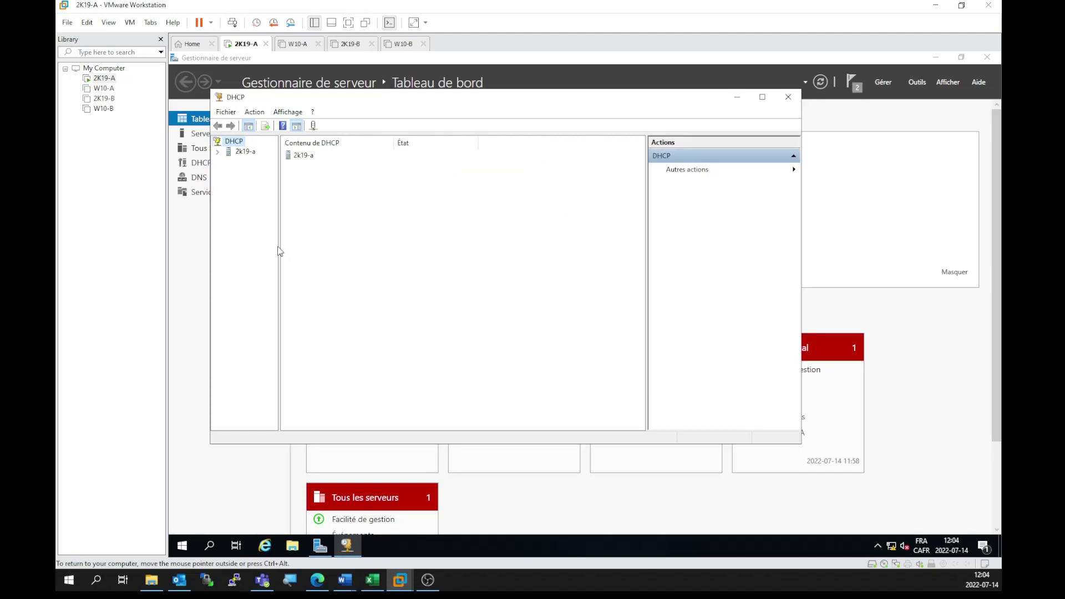
left_click_drag(279, 249, 358, 250)
left_click(218, 152)
left_click(228, 161)
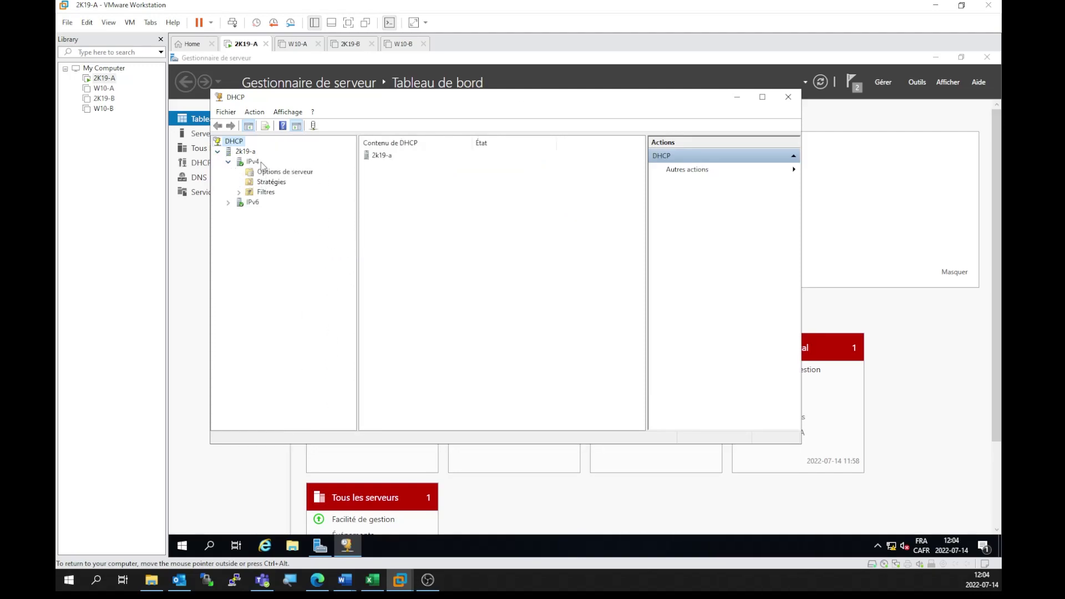
right_click(260, 162)
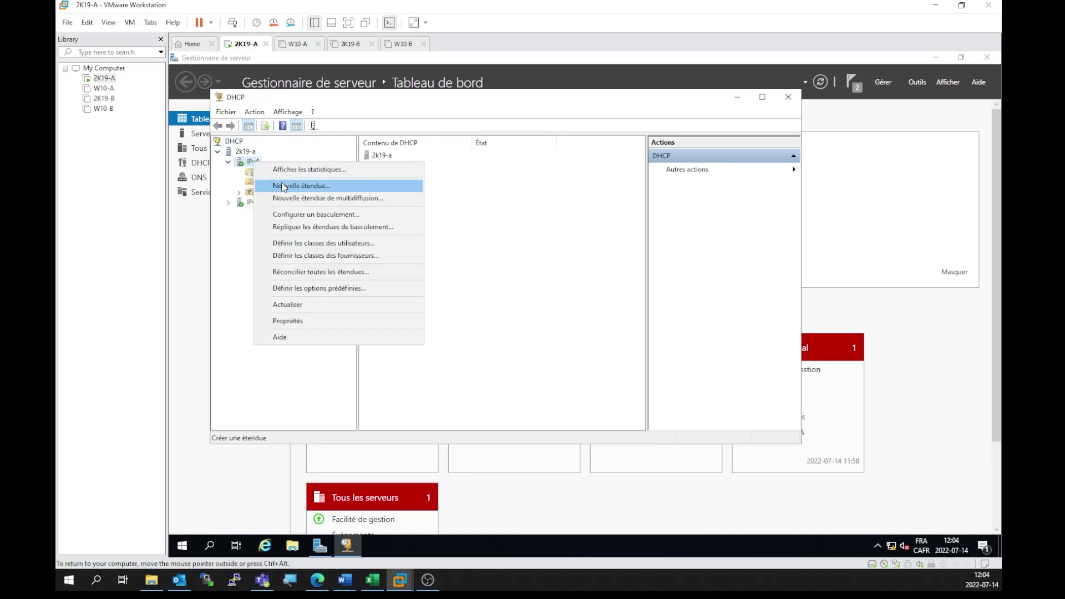
left_click(283, 187)
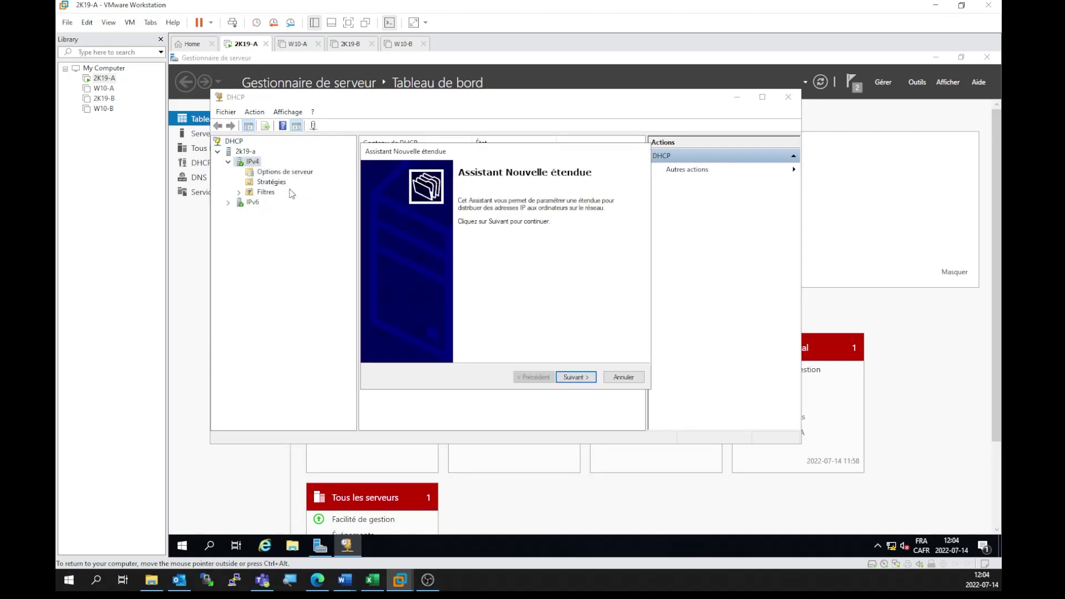
left_click(591, 380)
Step: Name the scope labo2 and enter the range 192.168.25.100 to 192.168.30.20
type("labo2")
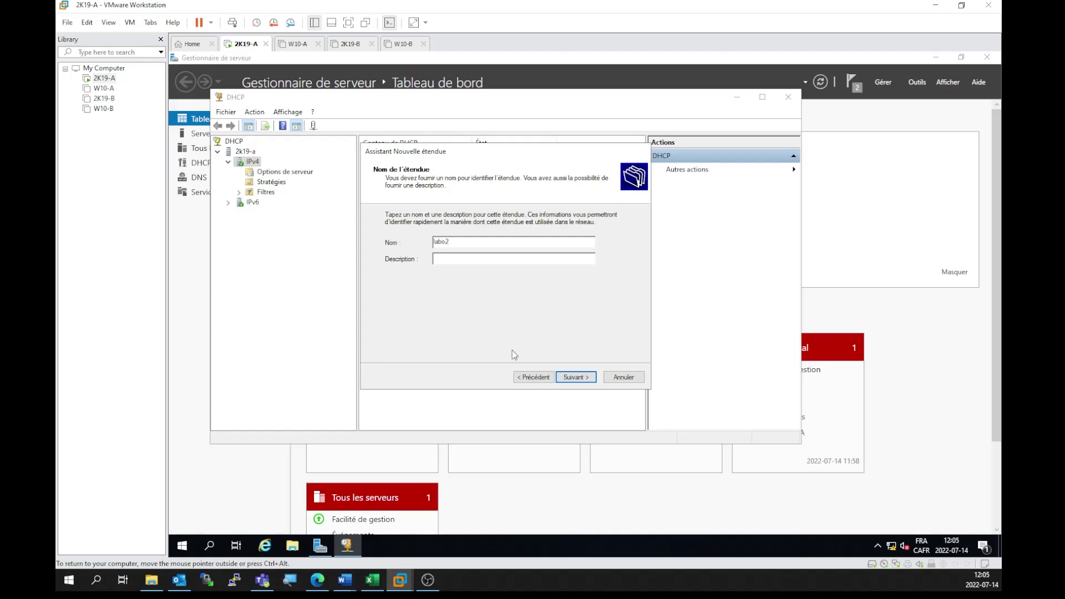
left_click(590, 380)
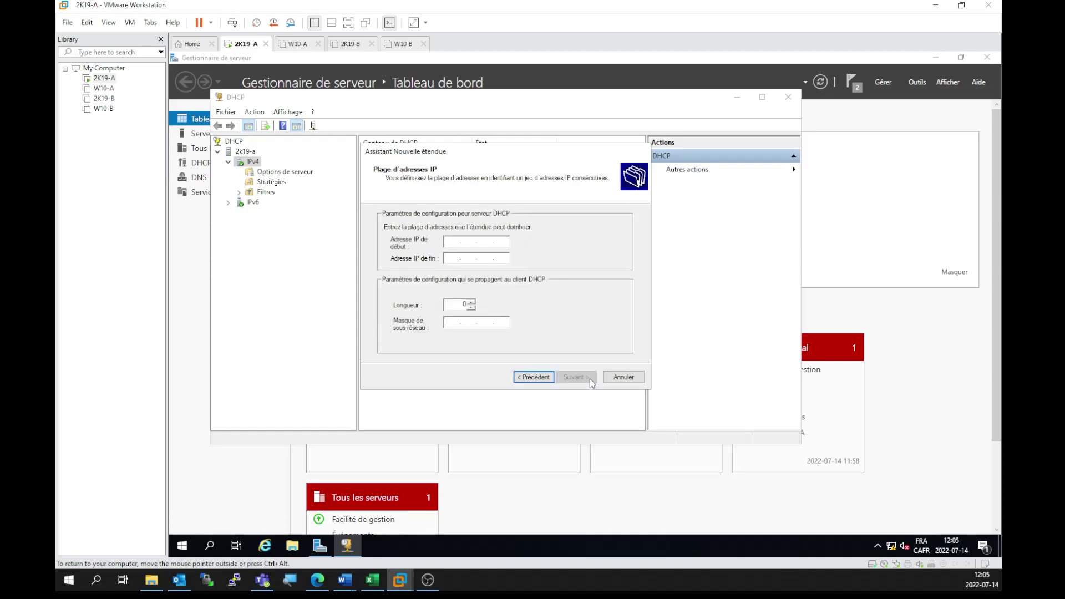
type("192 . 168 . 25 . 100")
key("Tab")
type("192 . ")
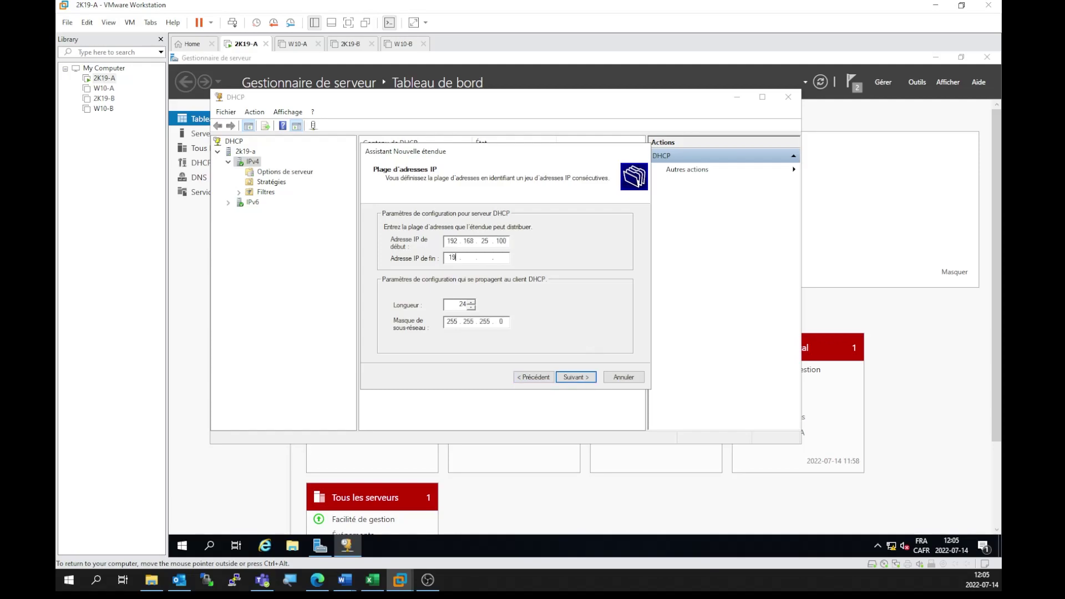
type("168 . 30")
key("Tab")
left_click(497, 256)
type("1200")
Step: Set the prefix length to 16 (mask 255.255.0.0) and confirm the address range
double_click(453, 305)
type("16")
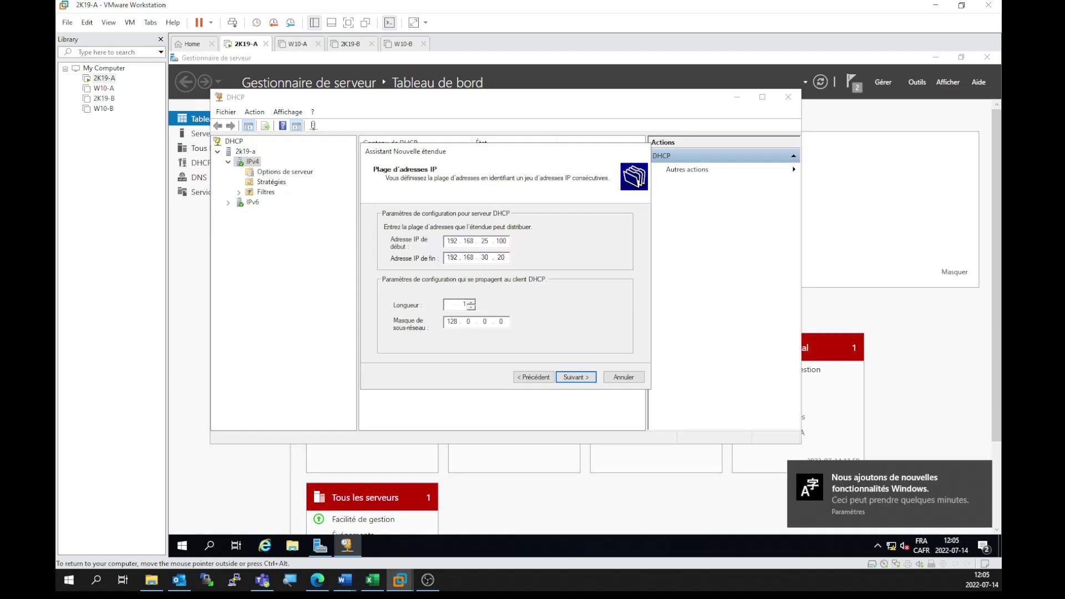
double_click(452, 304)
left_click(489, 257)
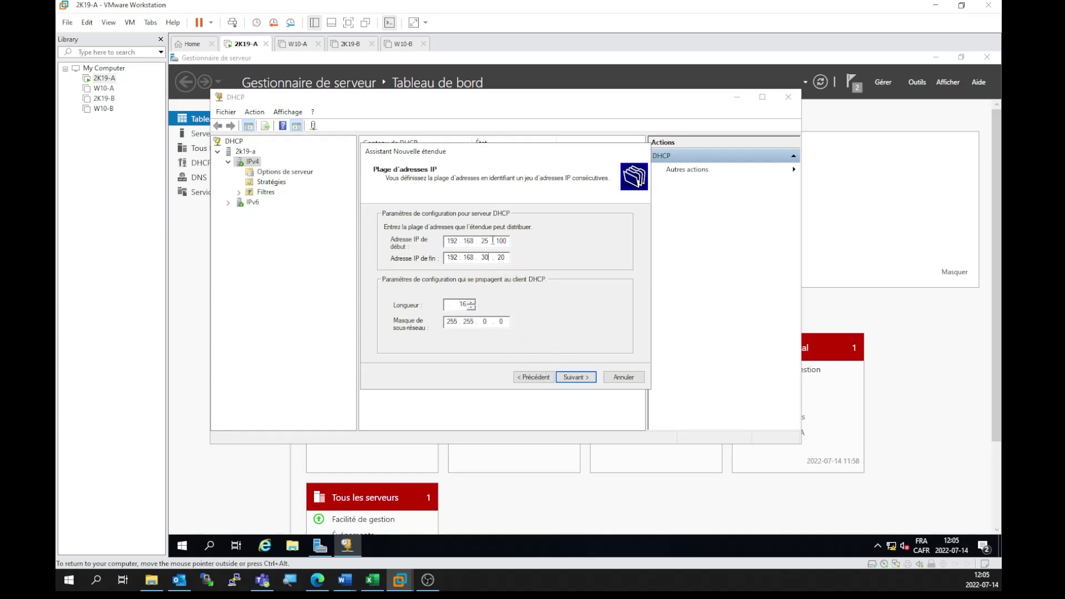
left_click(580, 377)
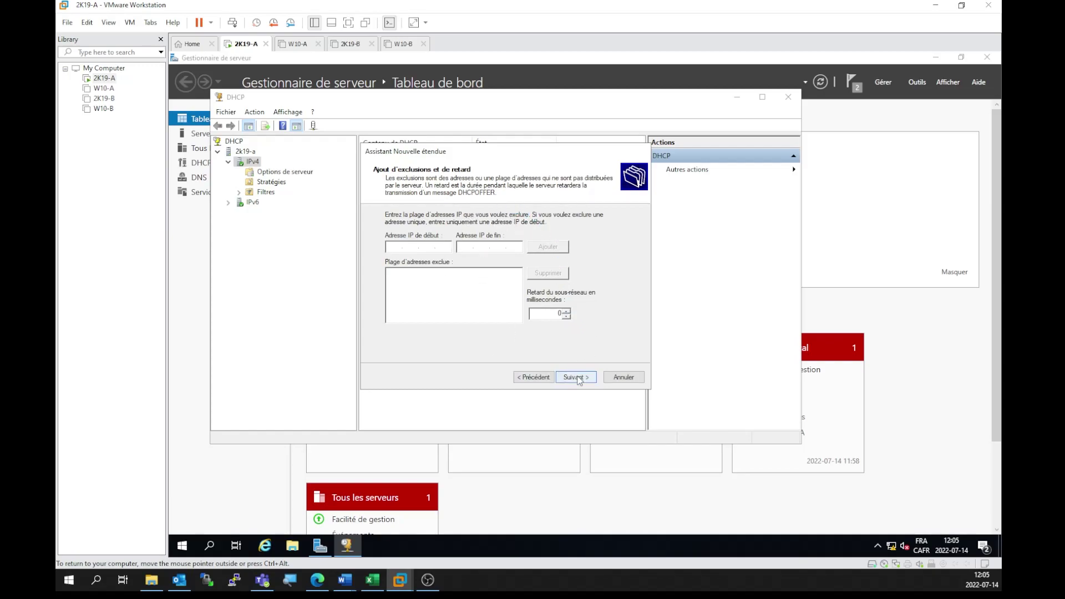
Step: Accept no exclusions and the default lease, choose to configure options now, and skip the gateway
left_click(578, 380)
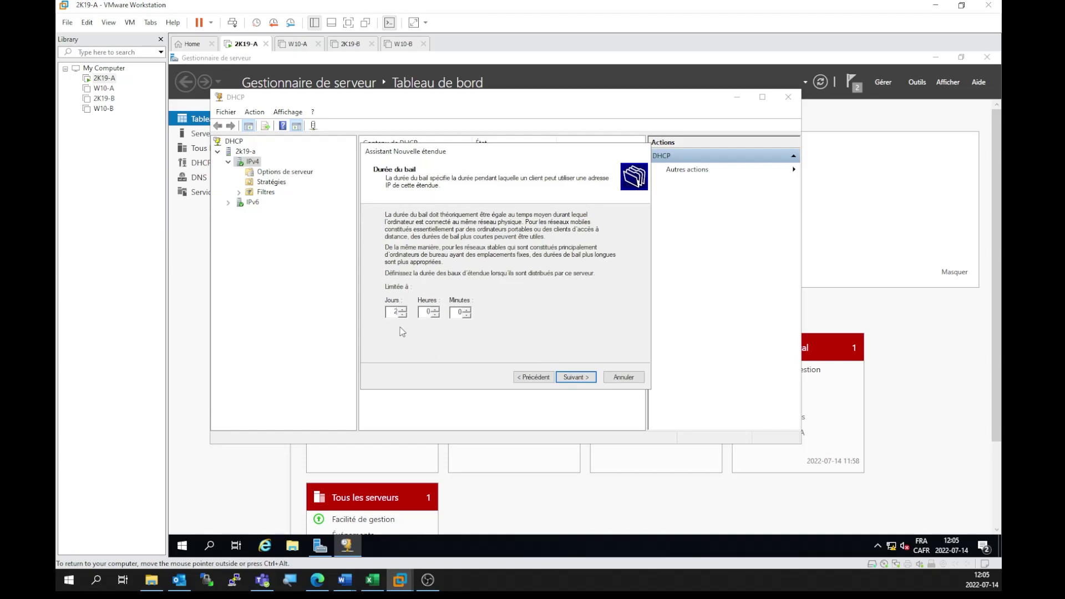
left_click(578, 379)
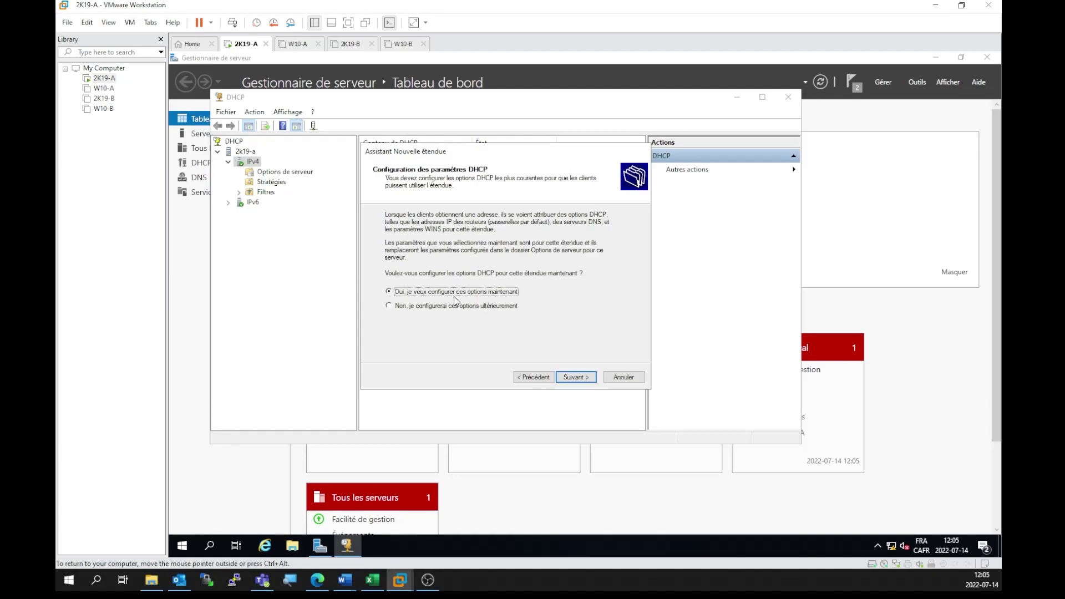
left_click(591, 376)
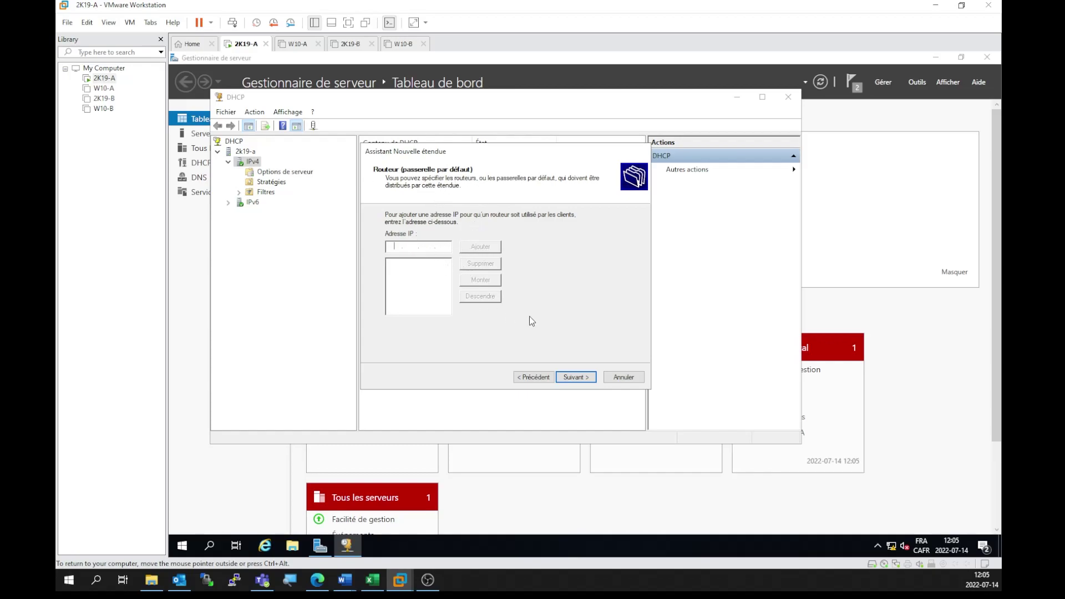
left_click(571, 378)
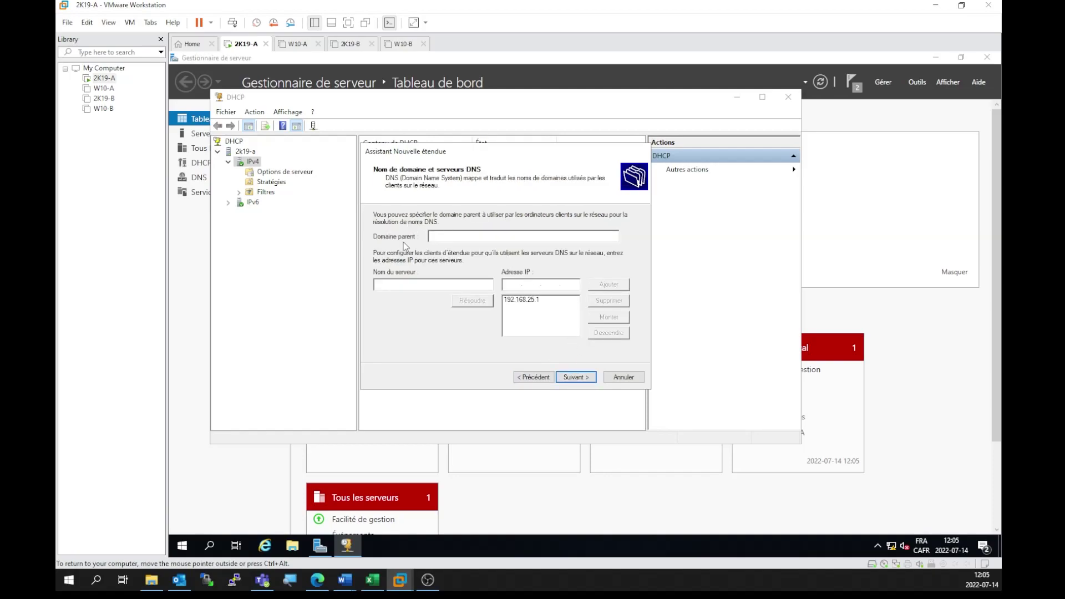
Step: Set the parent domain to gabriel.local with DNS server 192.168.25.1
left_click(487, 237)
type("gabriel.local")
left_click(539, 307)
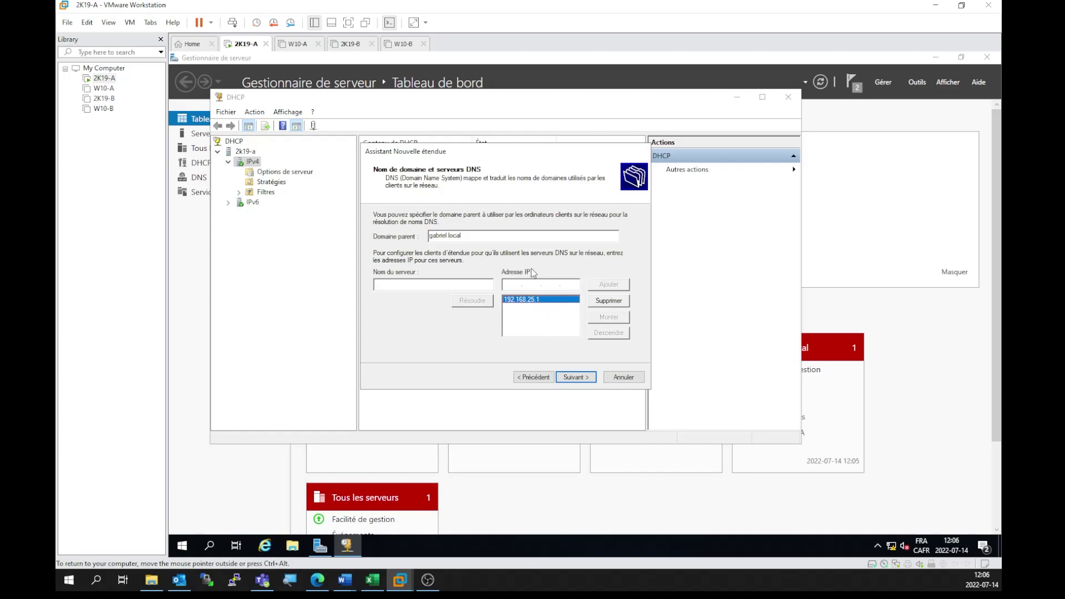
left_click(590, 378)
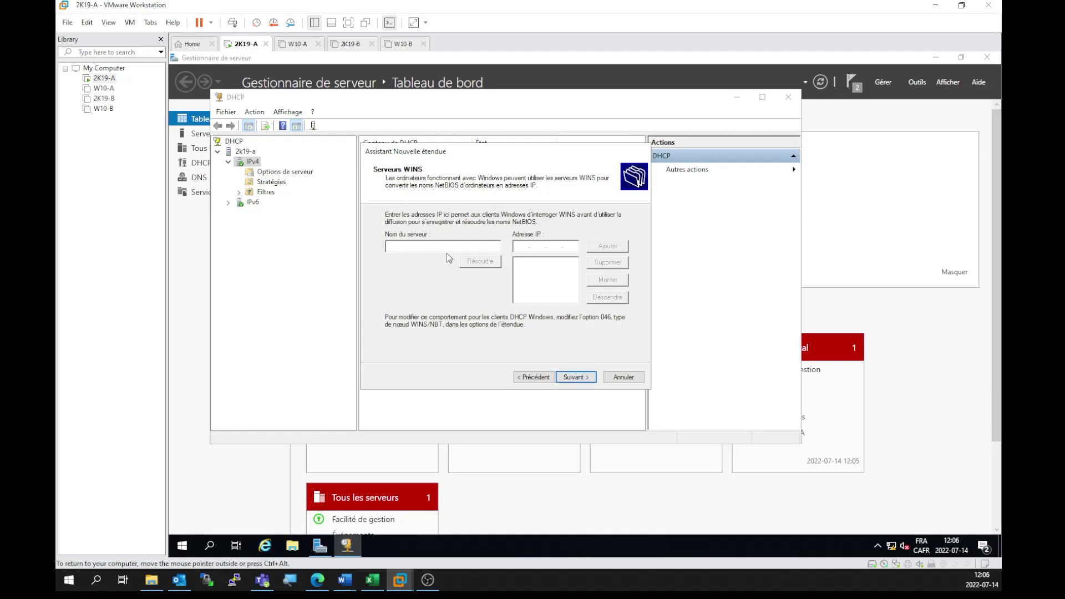
Step: Skip WINS, activate the labo2 scope, finish the wizard and close the DHCP console
left_click(574, 378)
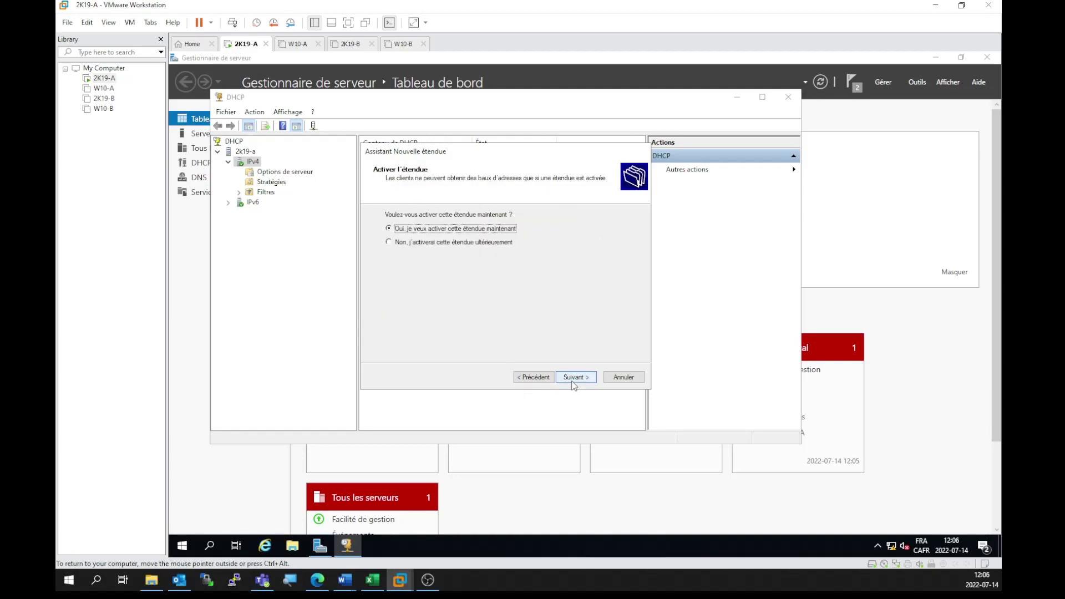
left_click(574, 381)
left_click(576, 380)
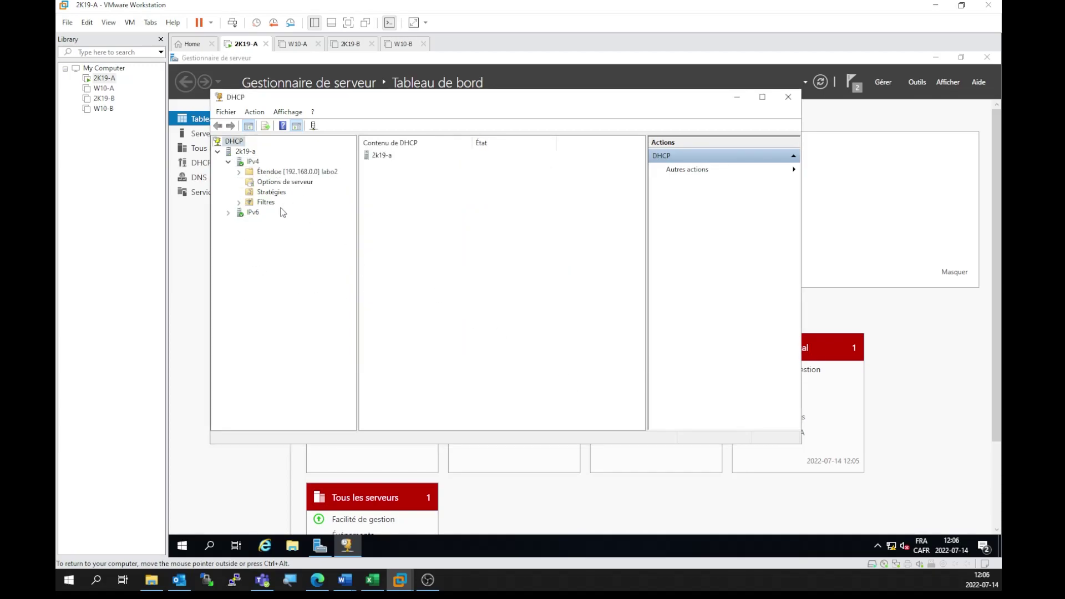
left_click(787, 98)
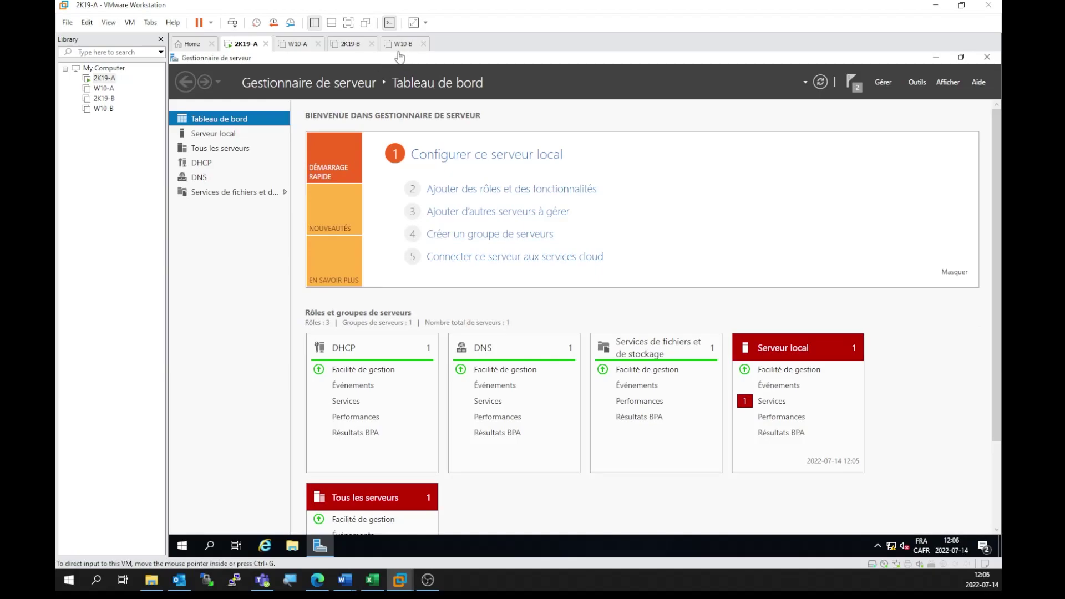
Step: Switch to the 2K19-B virtual machine, power it on and dismiss the virtual printing warning
left_click(343, 45)
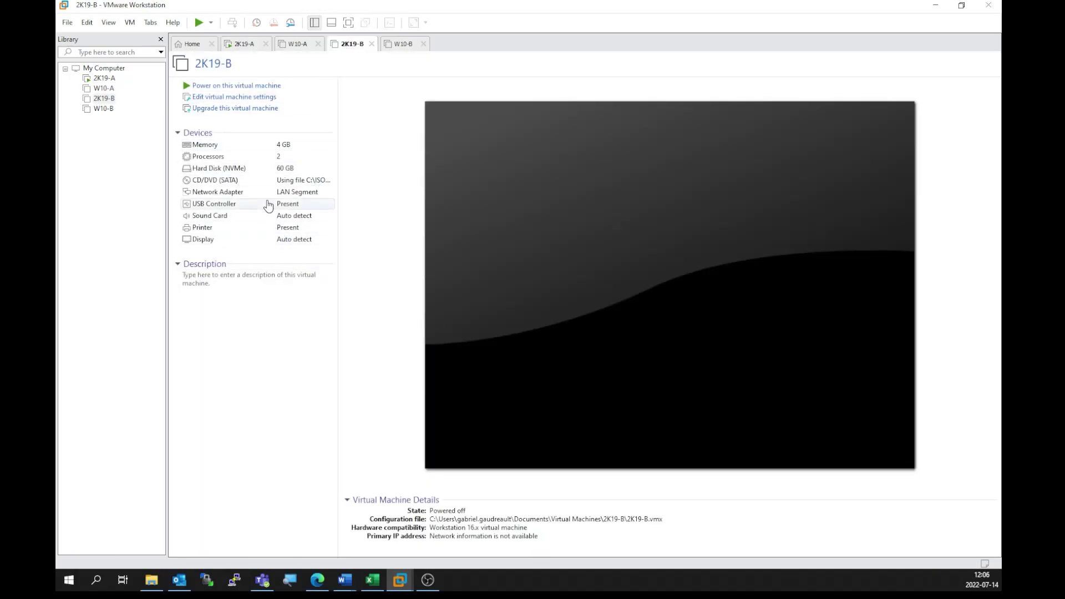
left_click(206, 87)
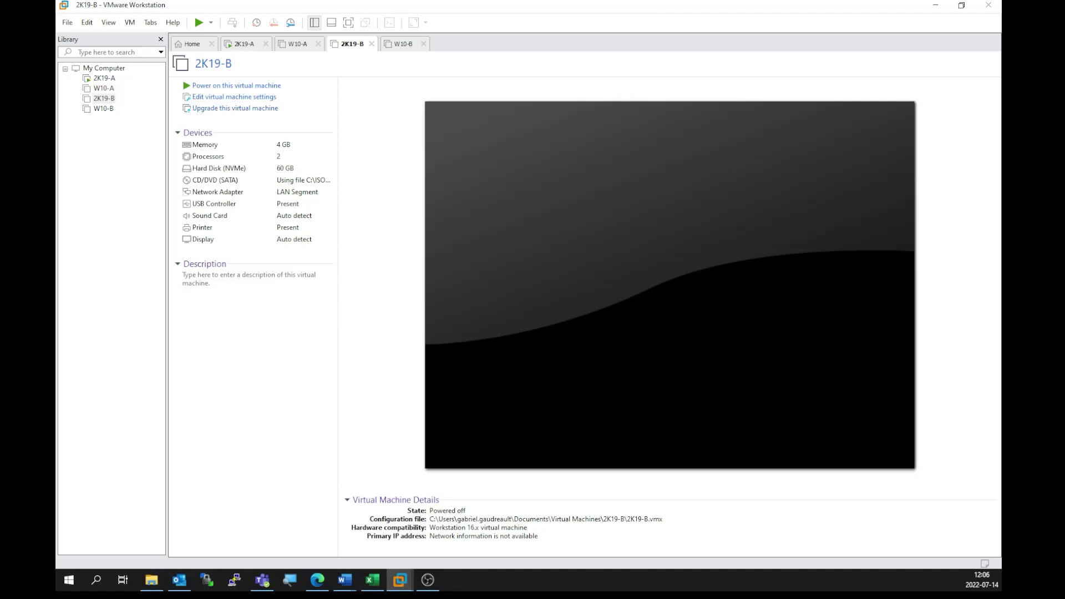
left_click(238, 87)
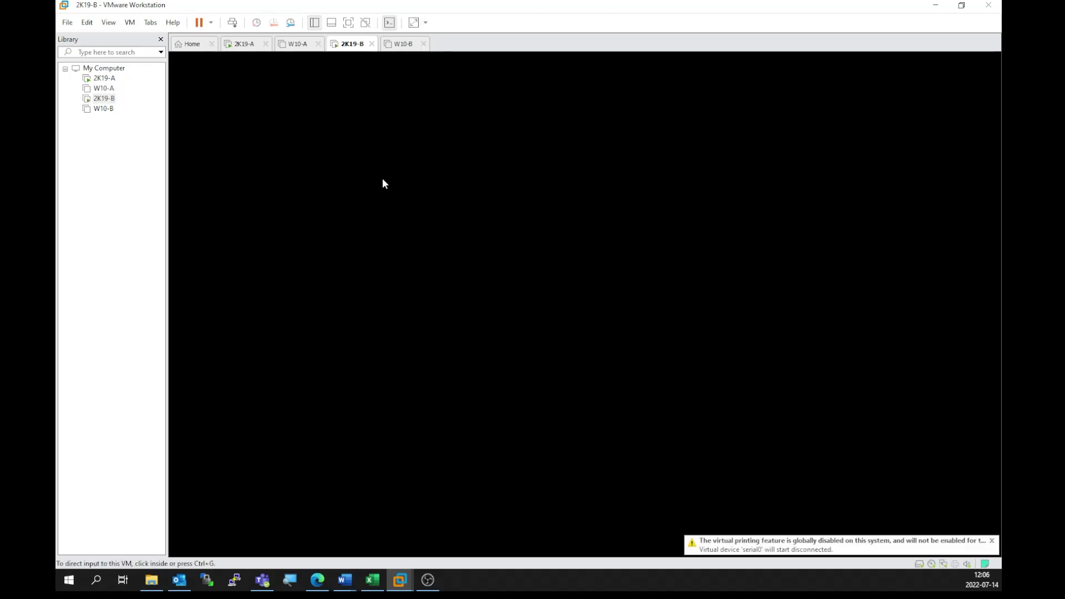
left_click(992, 541)
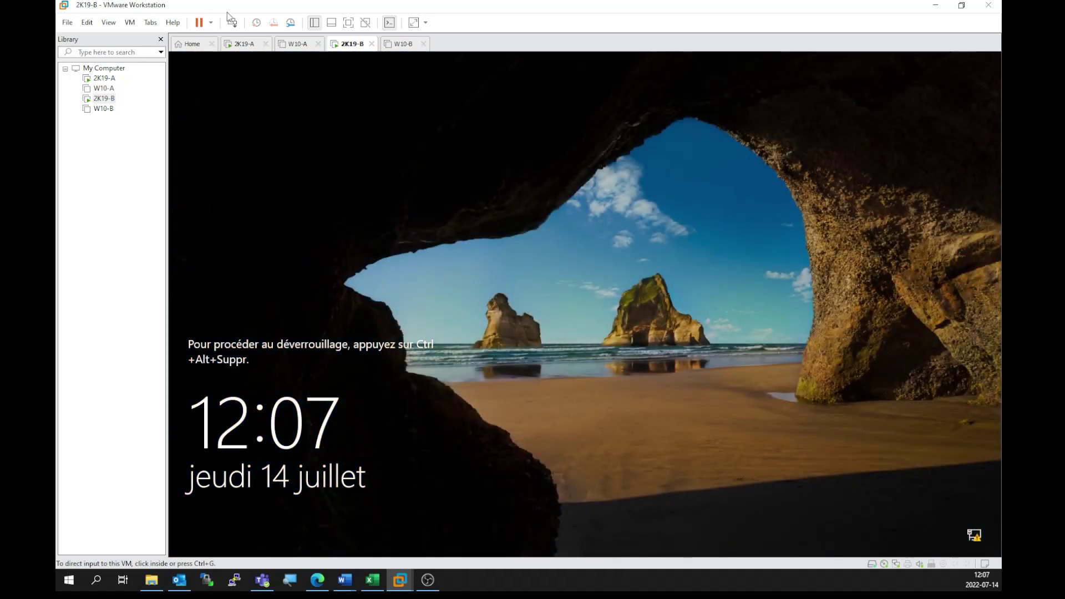
Step: Sign in to 2K19-B as Administrateur with the account password
left_click(233, 26)
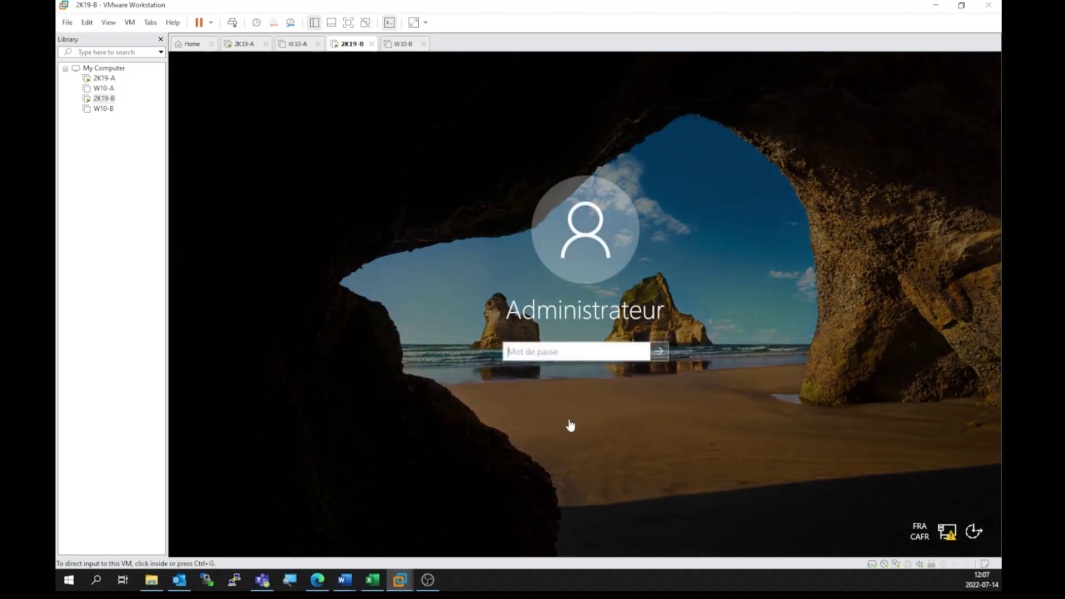
left_click(545, 352)
type("•••••••")
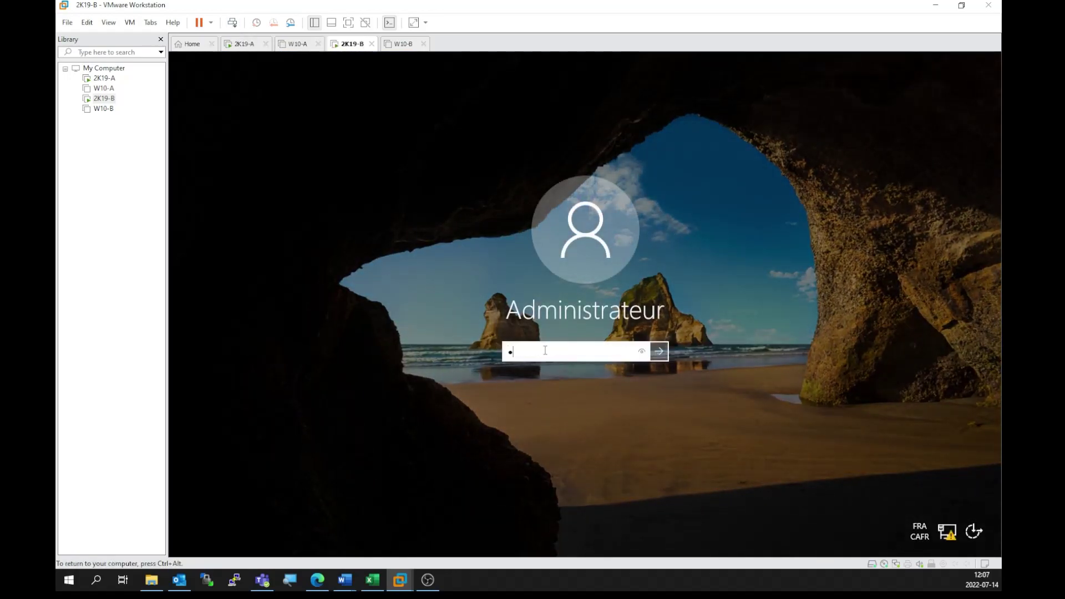
key("Return")
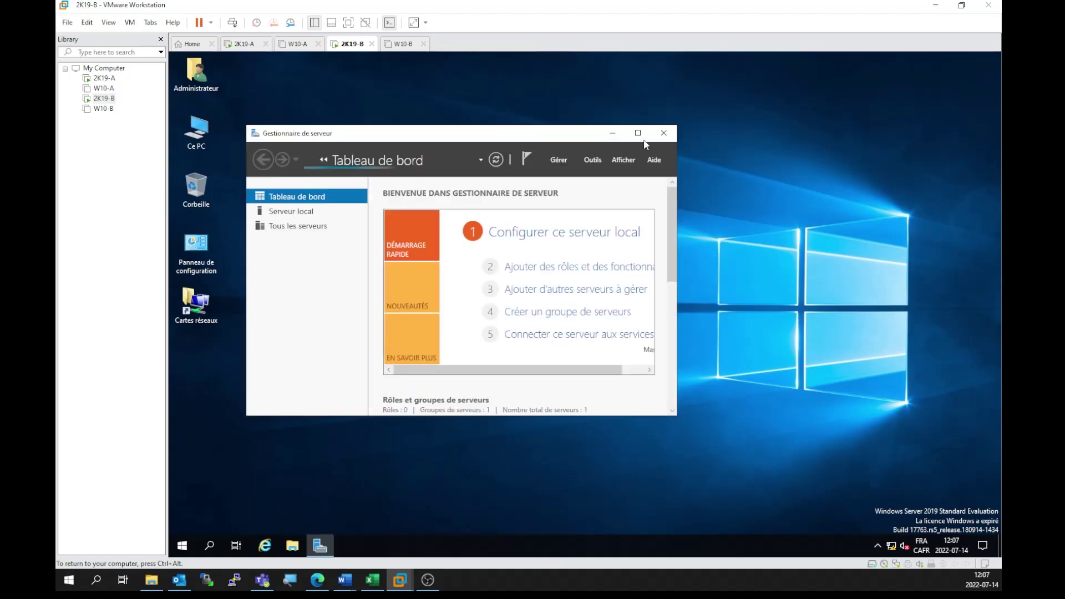
Step: Rename the computer to 2k19-b in Serveur local and postpone the restart
left_click(638, 132)
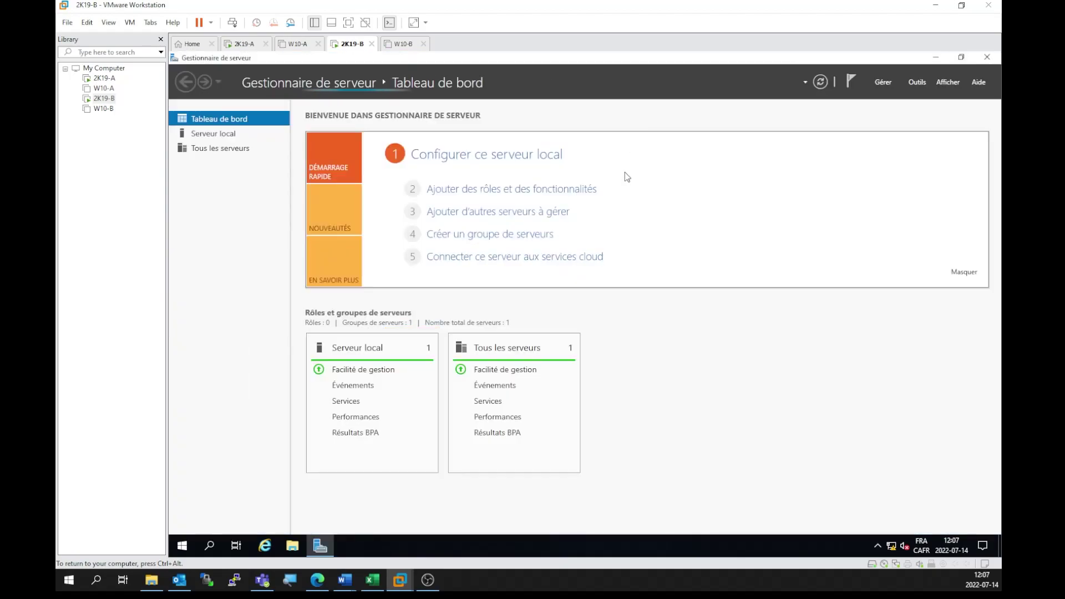
left_click(223, 133)
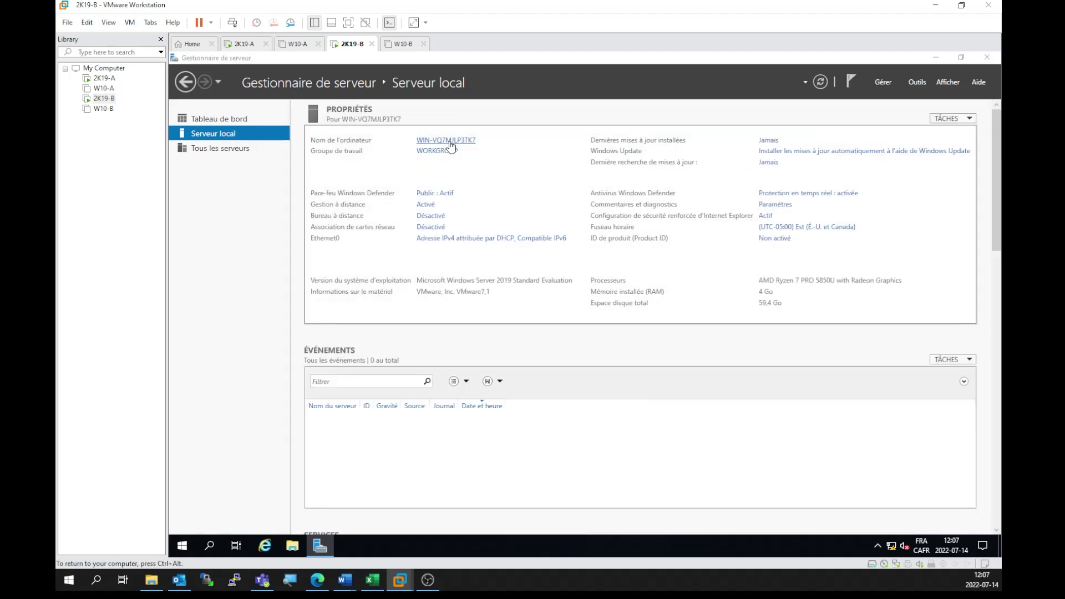
left_click(450, 142)
left_click(370, 216)
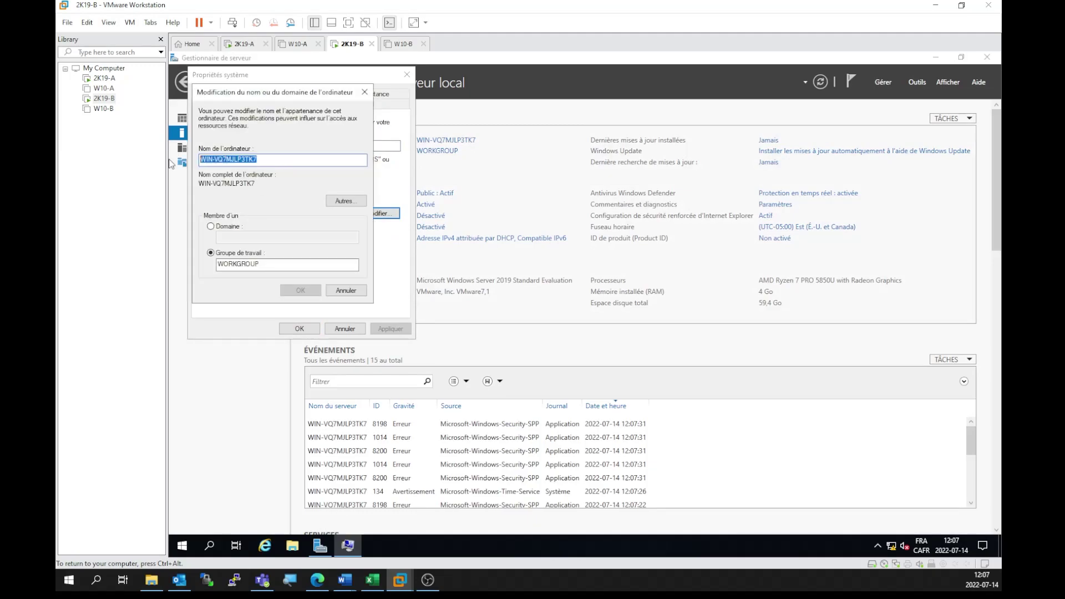
type("2k19-b")
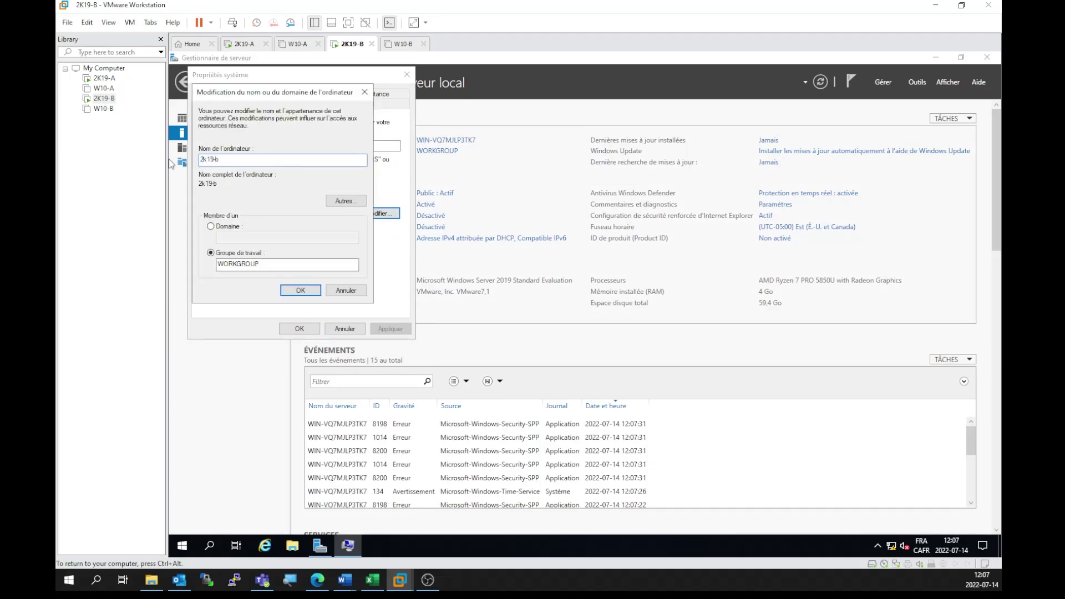
left_click(304, 291)
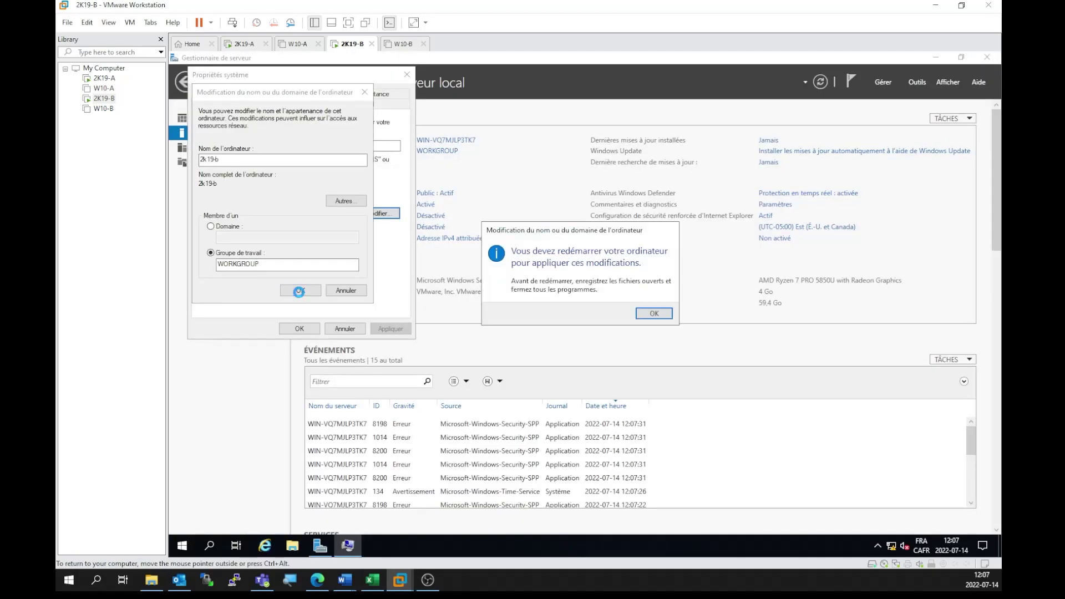
left_click(652, 314)
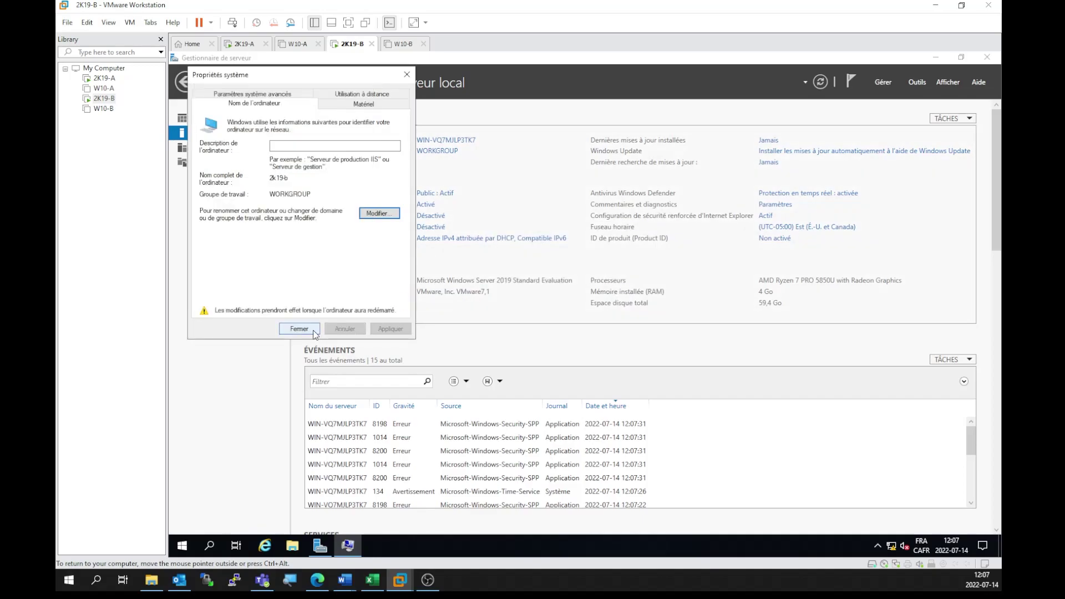
left_click(314, 329)
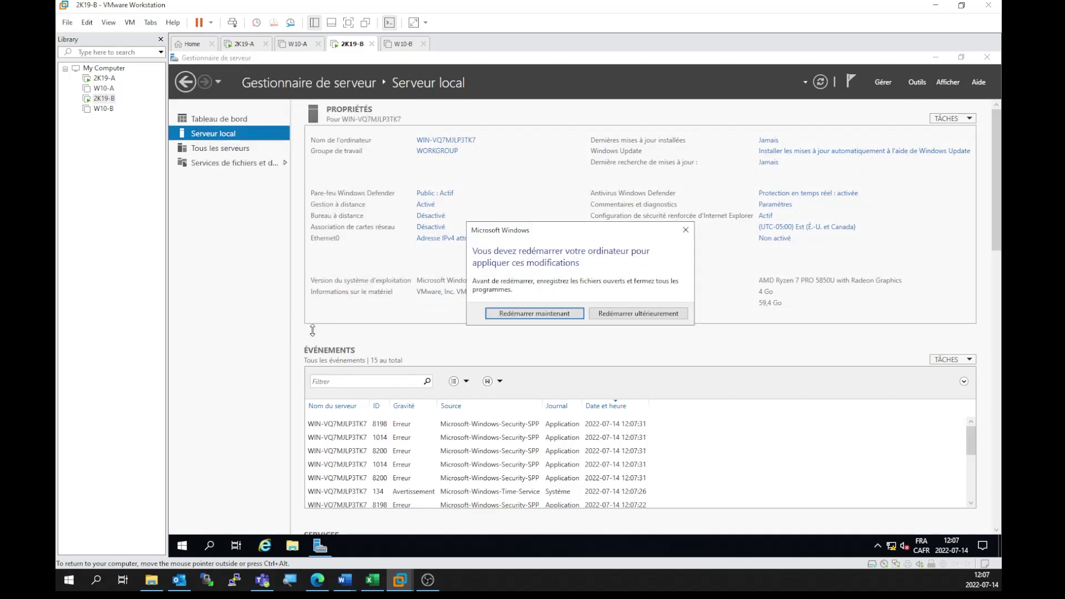
left_click(647, 314)
Step: Turn IE Enhanced Security off for both administrators and users
left_click(767, 217)
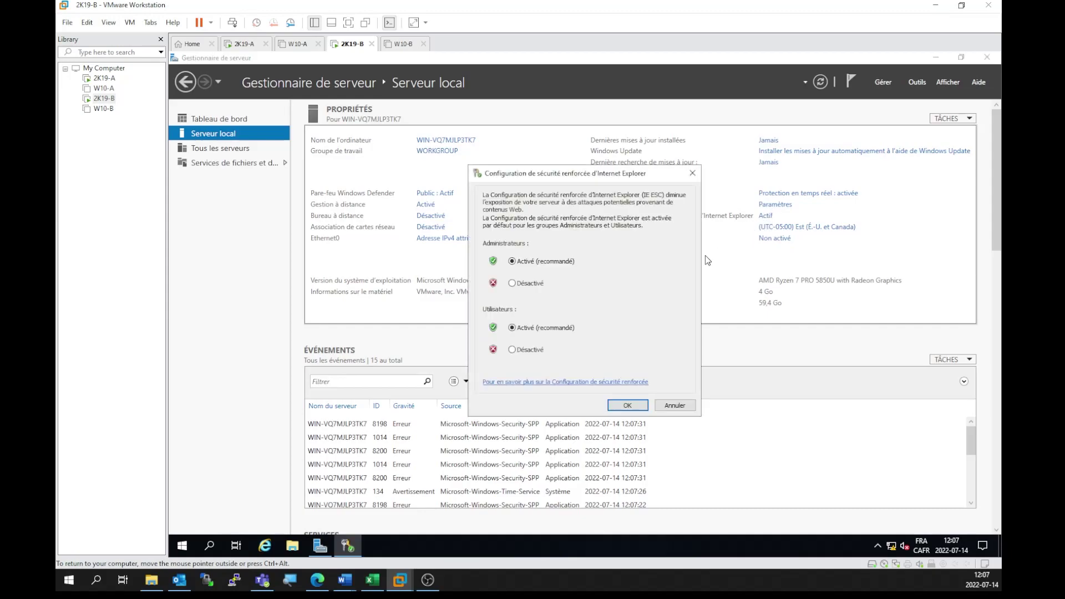
left_click(512, 283)
left_click(515, 352)
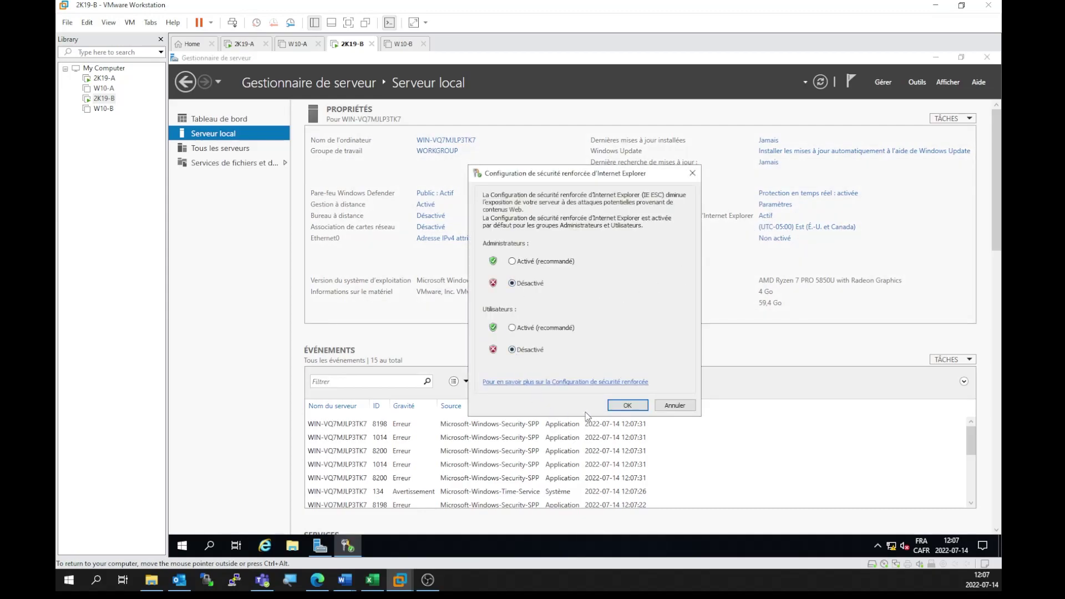
left_click(637, 405)
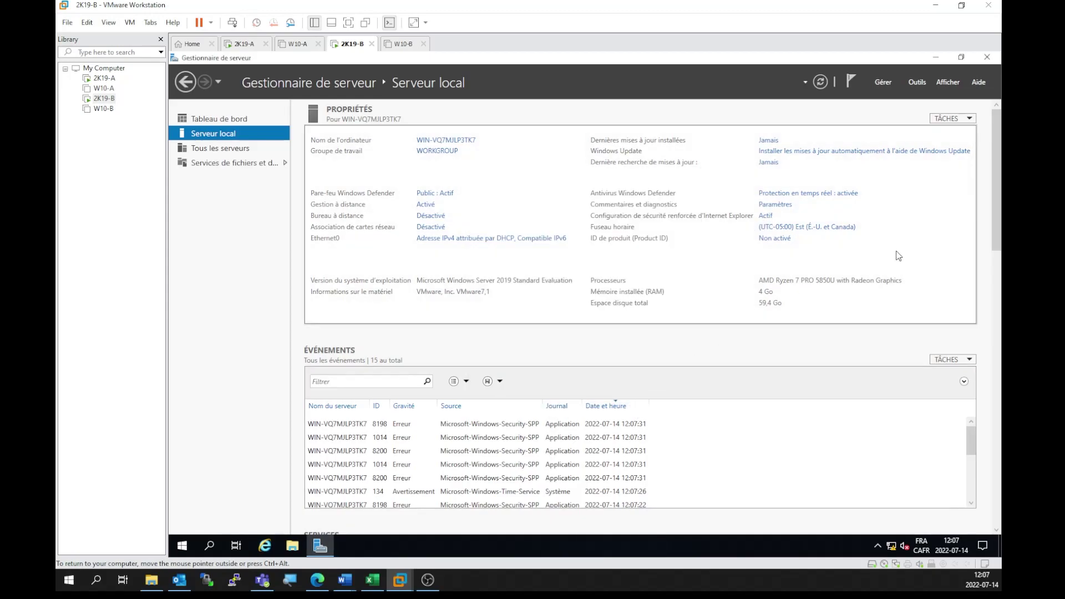
Step: Close Server Manager and open the network connections folder from the Cartes réseaux shortcut
left_click(981, 60)
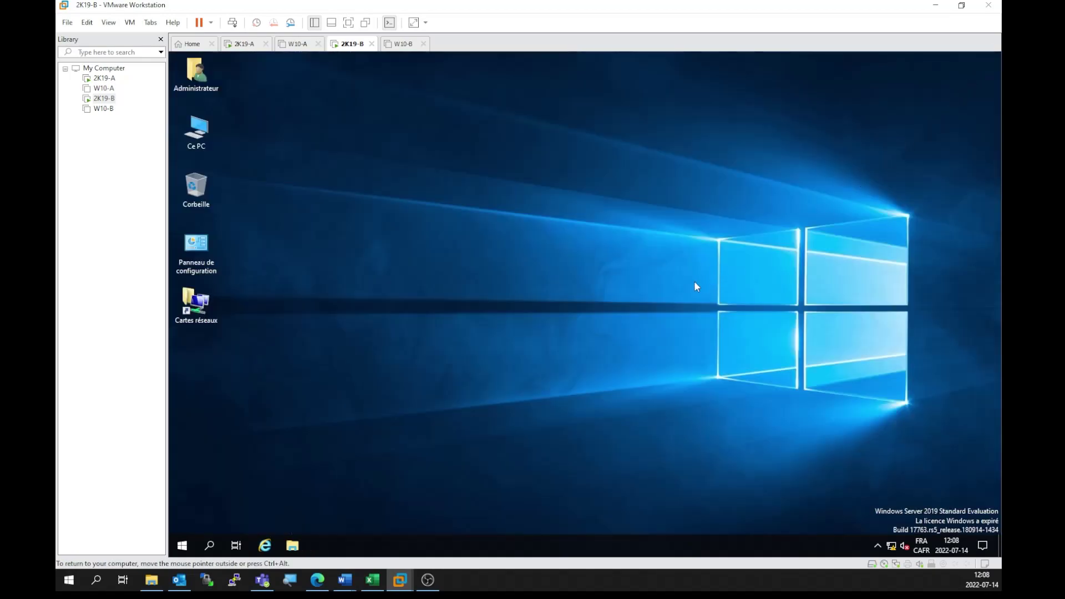
right_click(189, 309)
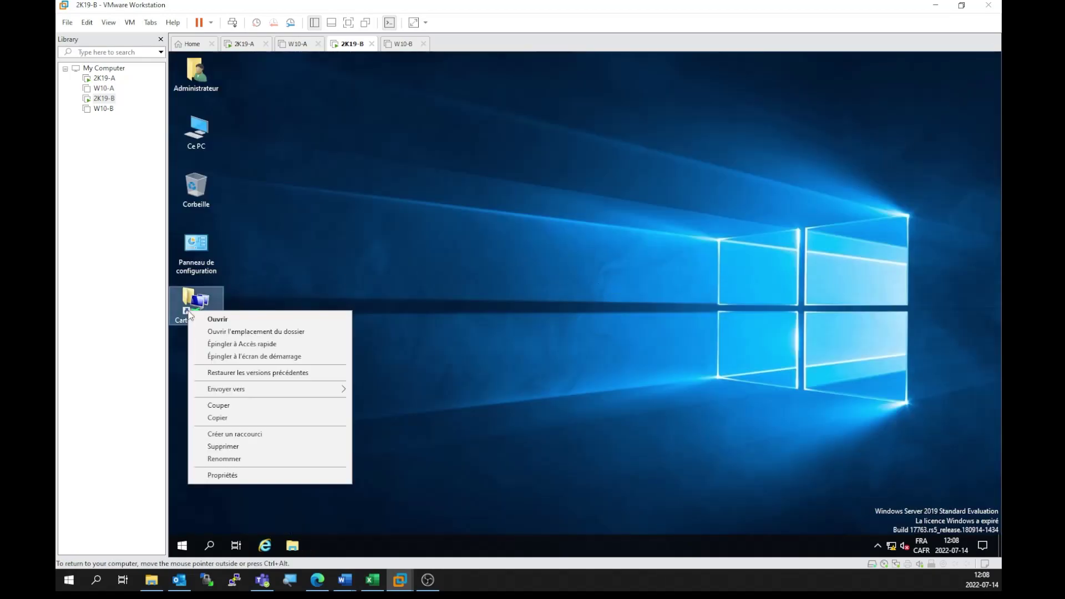
left_click(223, 475)
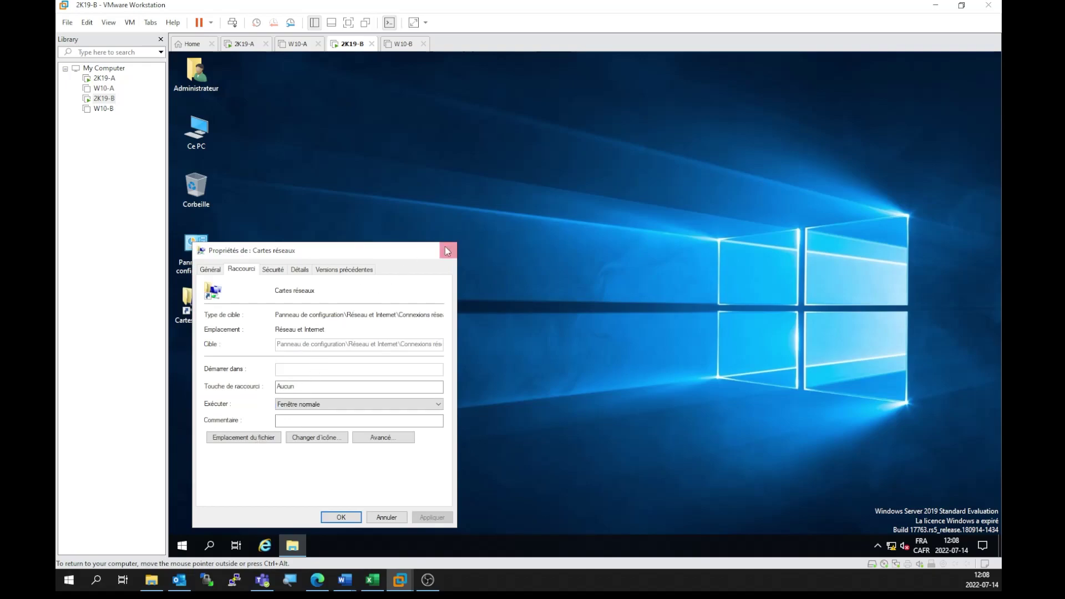
left_click(445, 253)
double_click(222, 293)
Step: Give Ethernet0 static IPv4 192.168.25.2, mask 255.255.0.0, preferred DNS 127.0.0.1
right_click(342, 198)
left_click(377, 304)
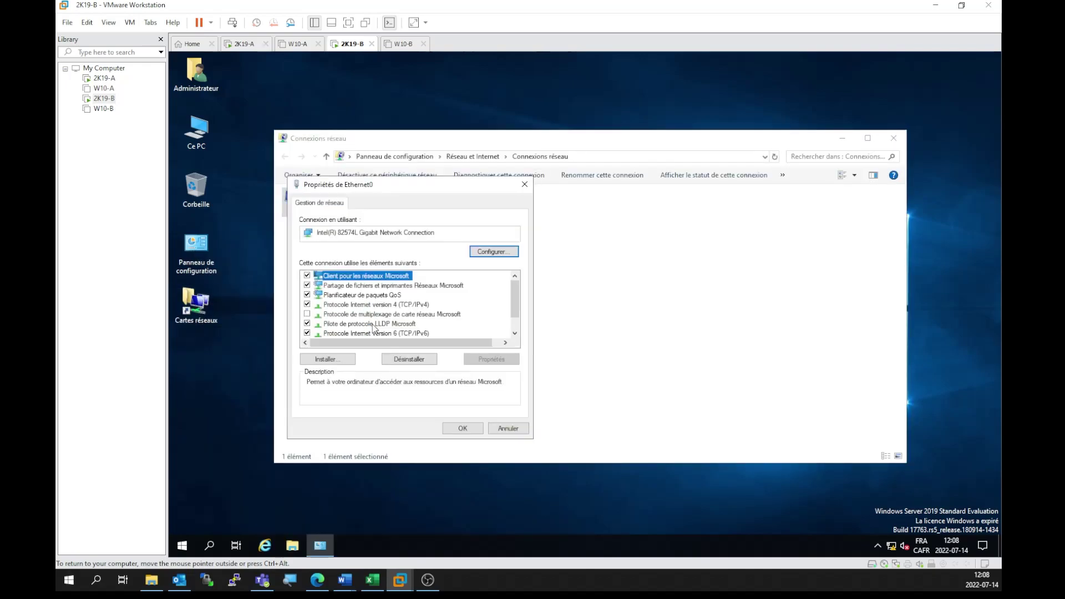
double_click(395, 305)
left_click(391, 309)
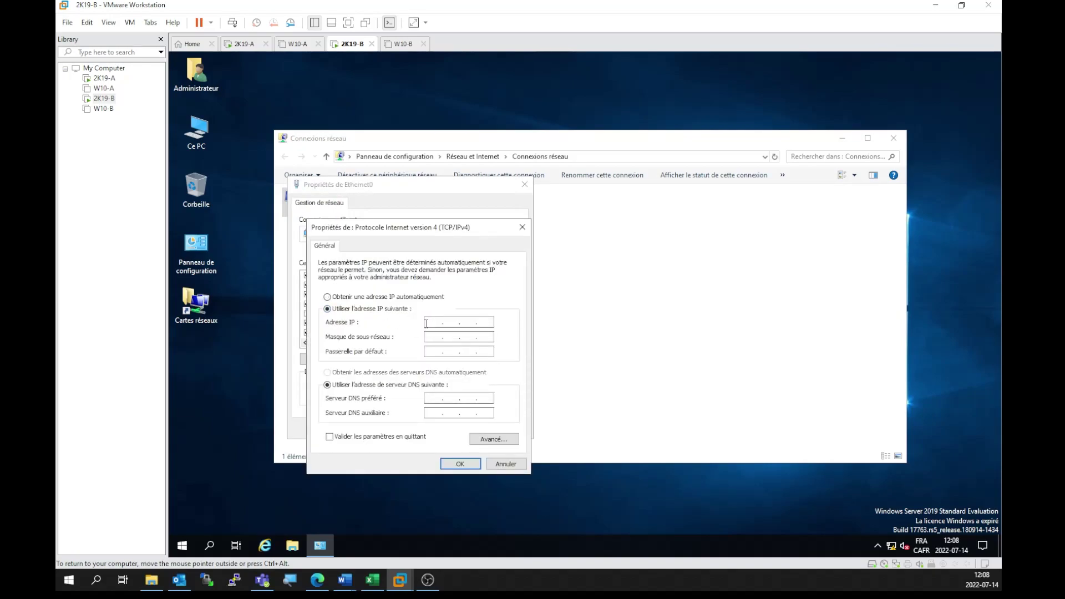
left_click(426, 323)
type("1")
key("Tab")
type("255")
key("BackSpace")
key("BackSpace")
key("Tab")
key("Tab")
left_click(460, 463)
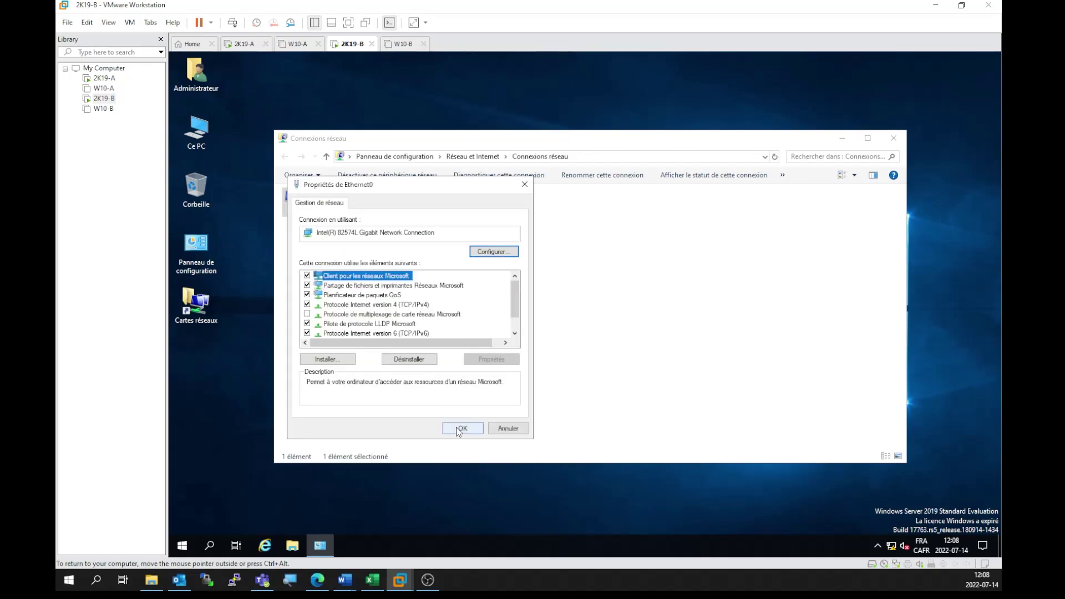
left_click(462, 428)
Step: Rename the Ethernet0 adapter to LAN1 and close Network Connections
left_click(438, 371)
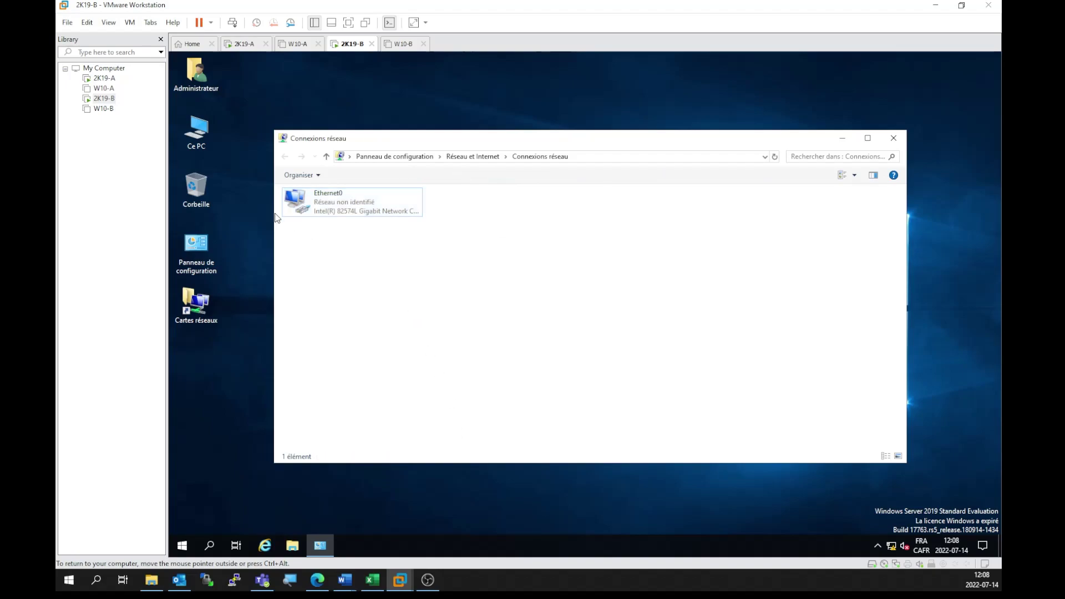
right_click(331, 211)
left_click(366, 298)
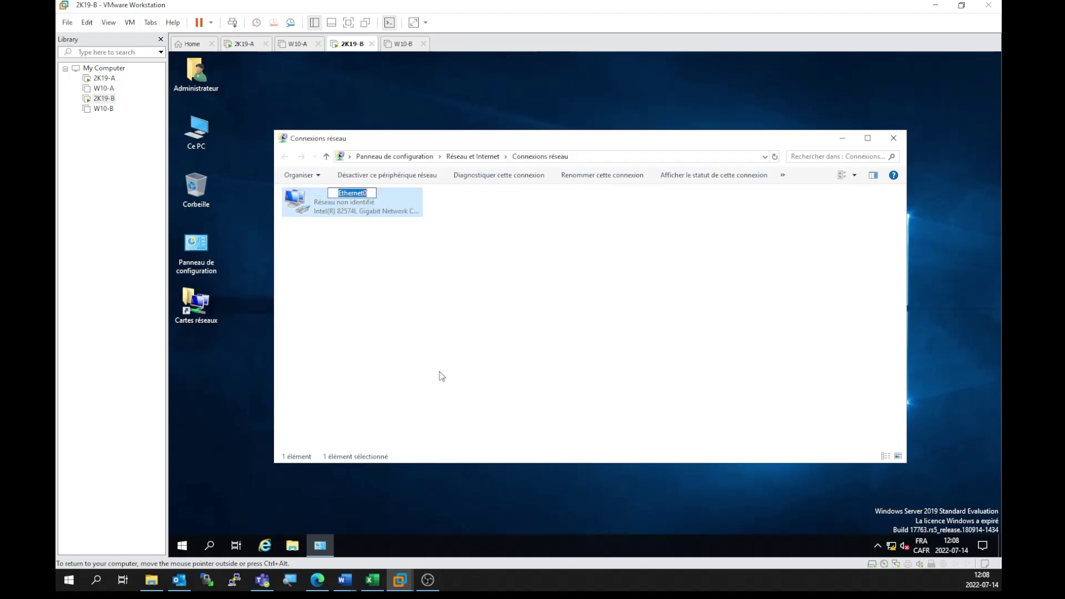
type("LAN1")
key("Return")
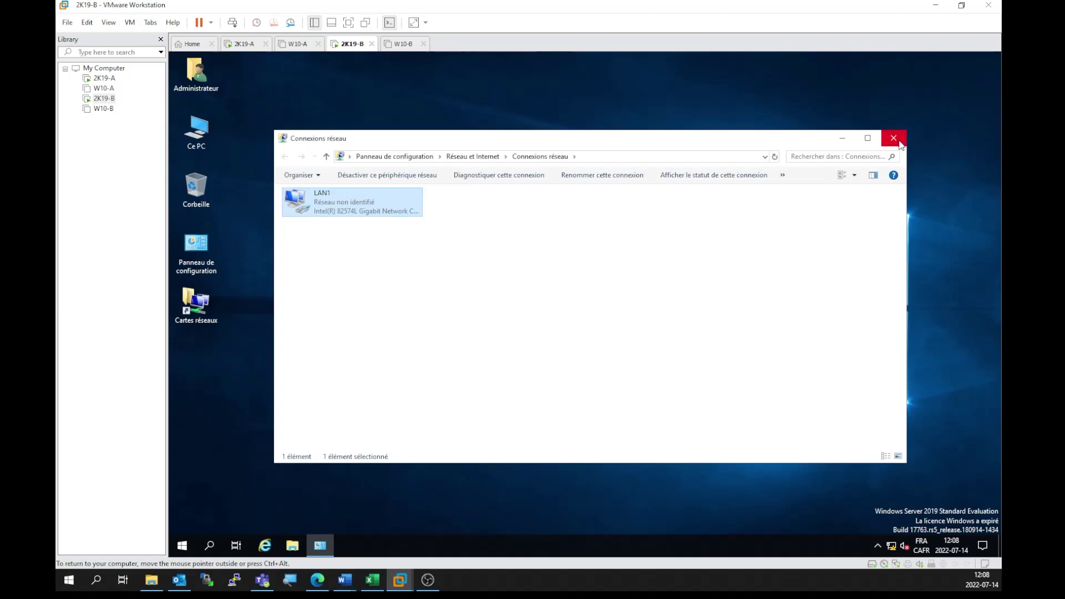
left_click(894, 138)
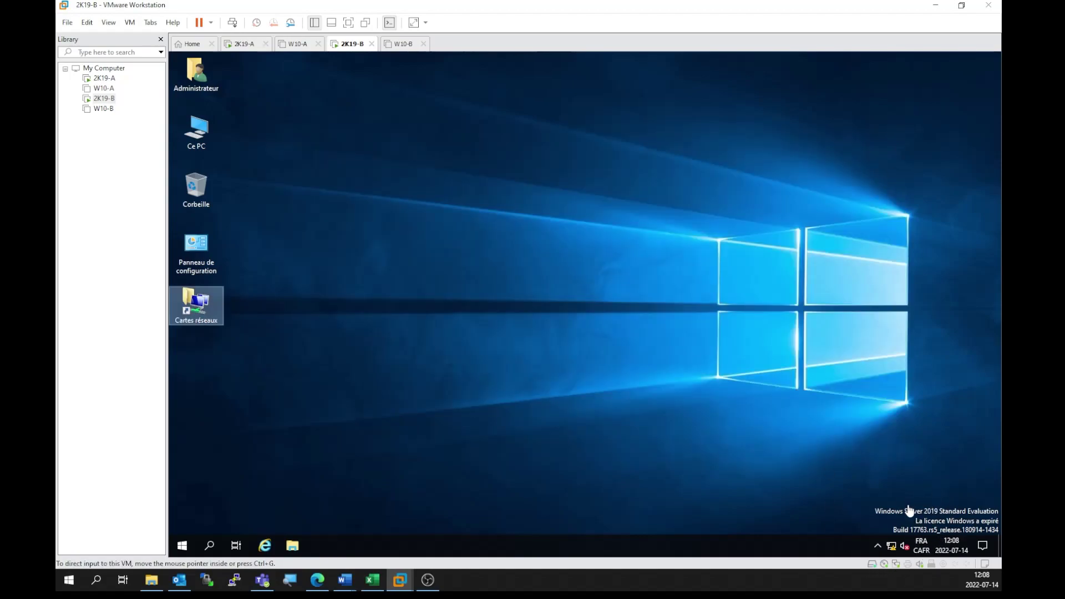
Step: Reset the Windows evaluation period by running slmgr /rearm in a command prompt
key("super+r")
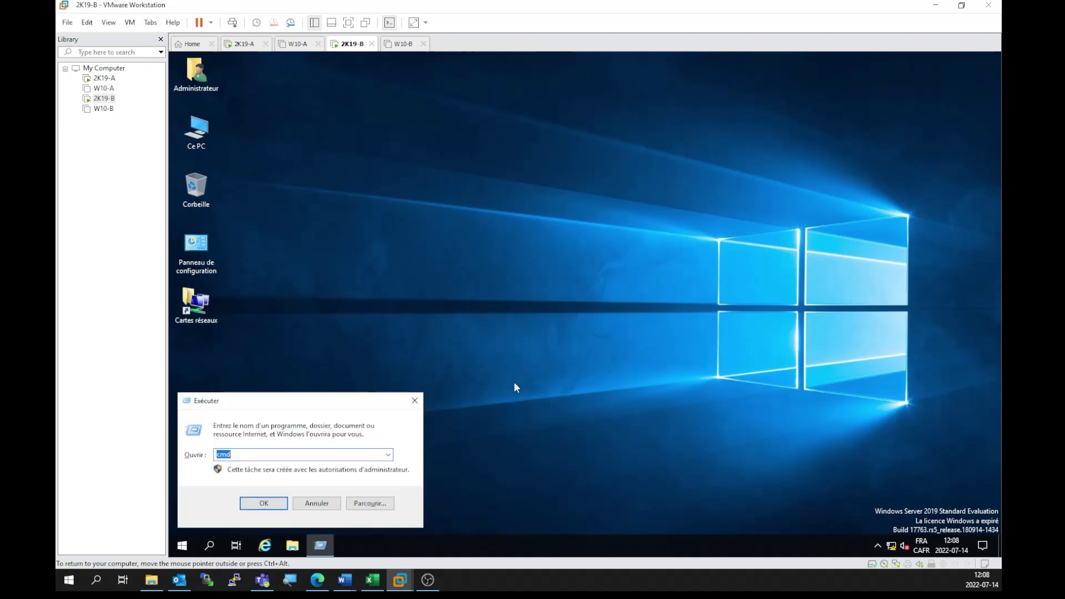
key("Return")
type("sl")
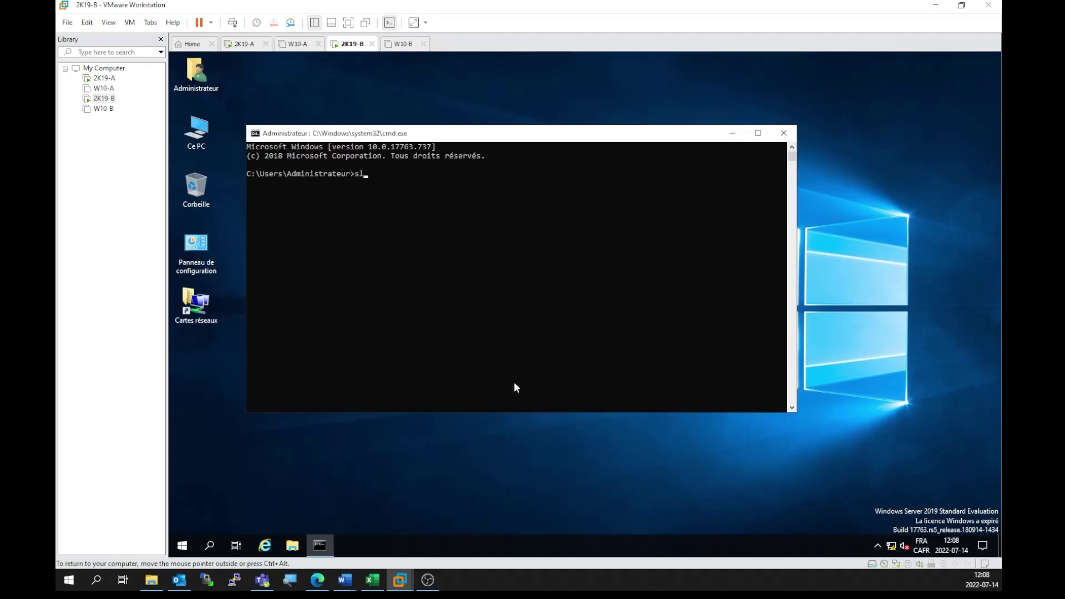
type("mgr /rearm")
key("Return")
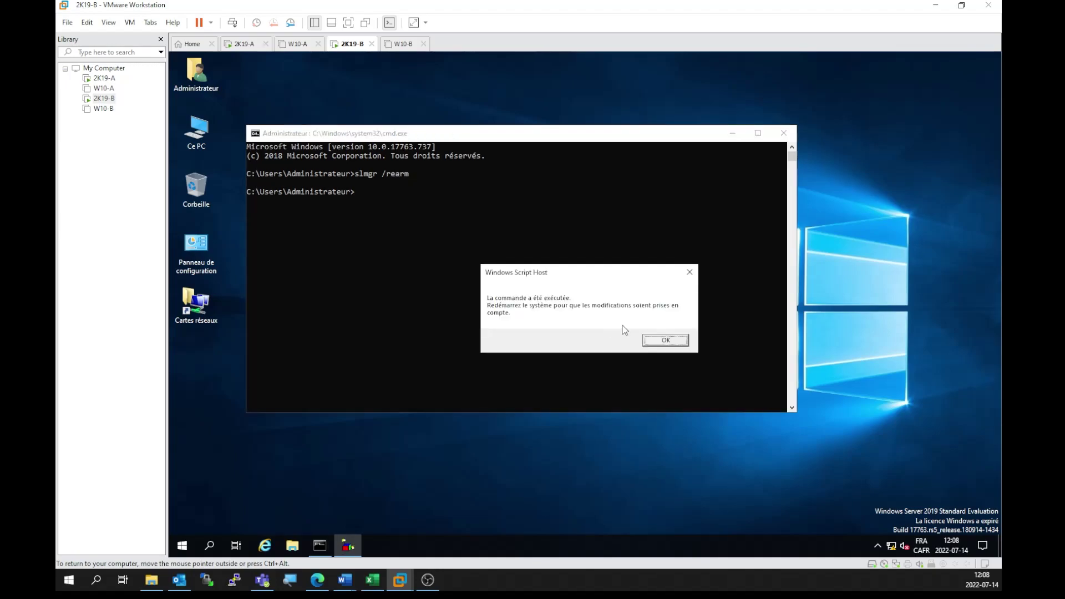
left_click(667, 340)
Step: Restart the server immediately with shutdown /r -t 00
left_click(478, 309)
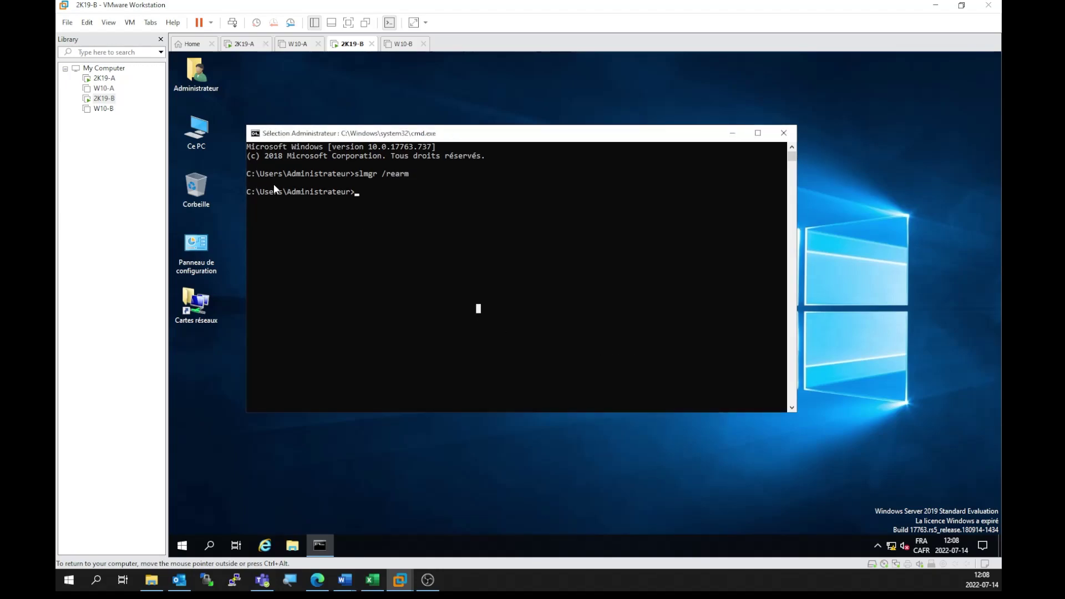
type("shutdown")
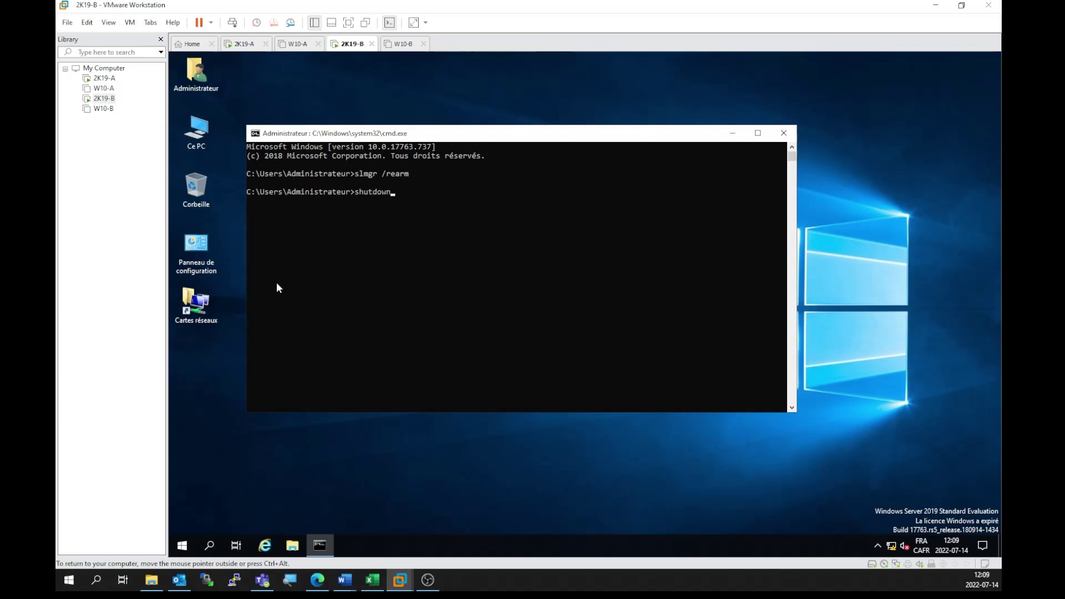
type(" /r -t 00")
key("Return")
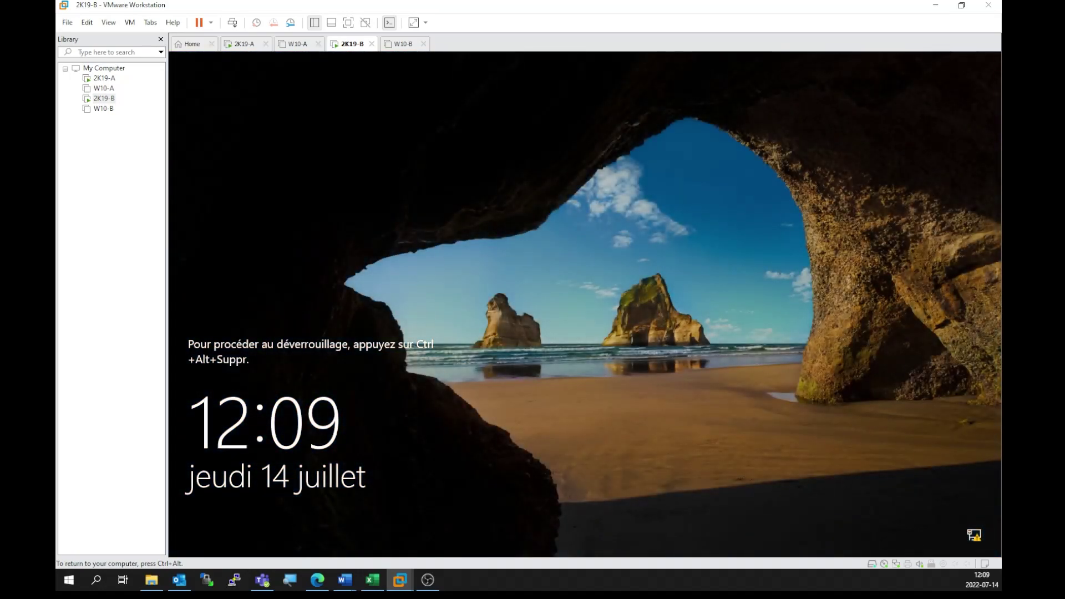
Step: Sign back in to 2K19-B as administrator with the account password
left_click(232, 23)
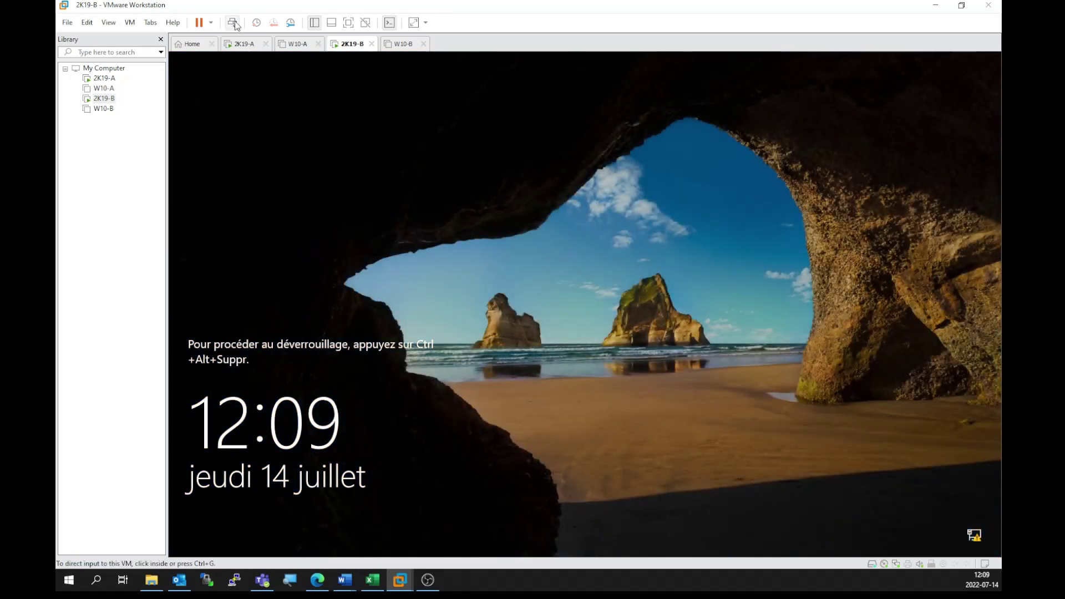
left_click(555, 349)
type("•••••••")
key("Return")
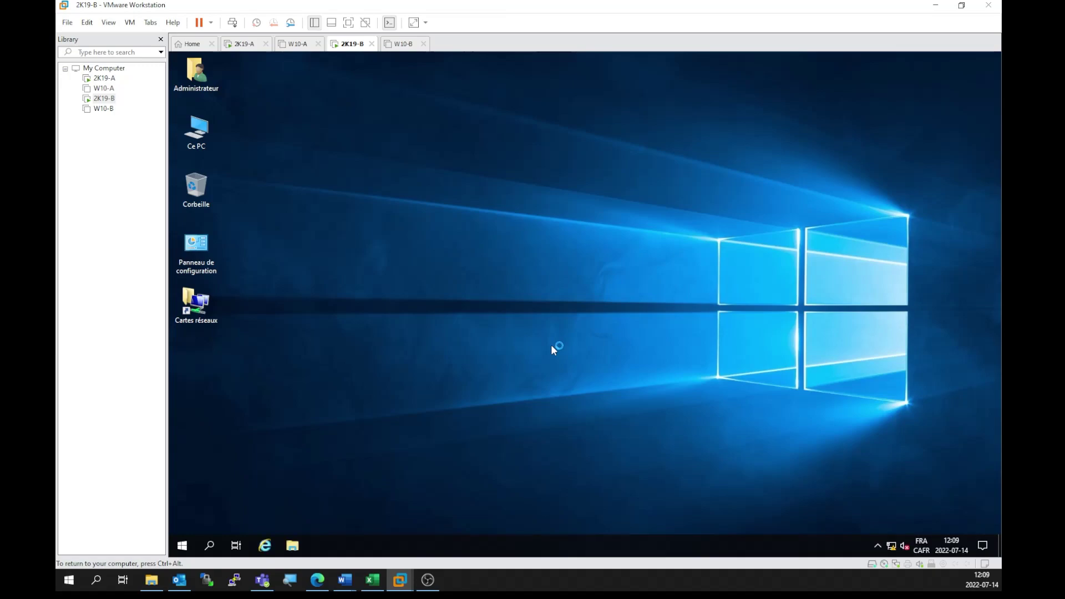
Step: Check LAN1's IPv4 settings show 192.168.25.2 with preferred DNS 192.168.25.1, then close them
double_click(208, 316)
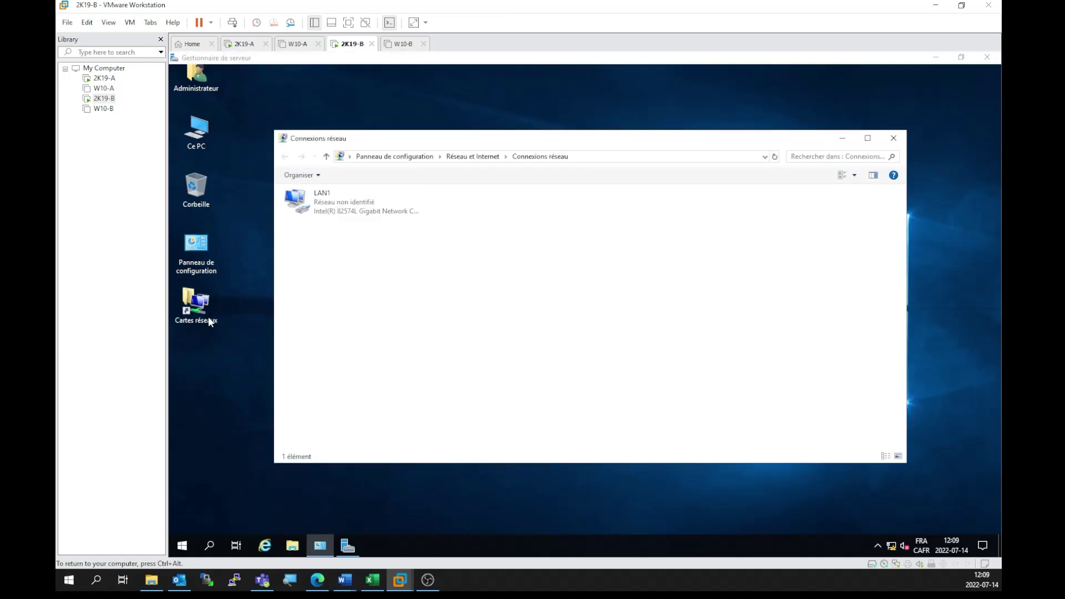
right_click(358, 203)
left_click(405, 374)
double_click(366, 304)
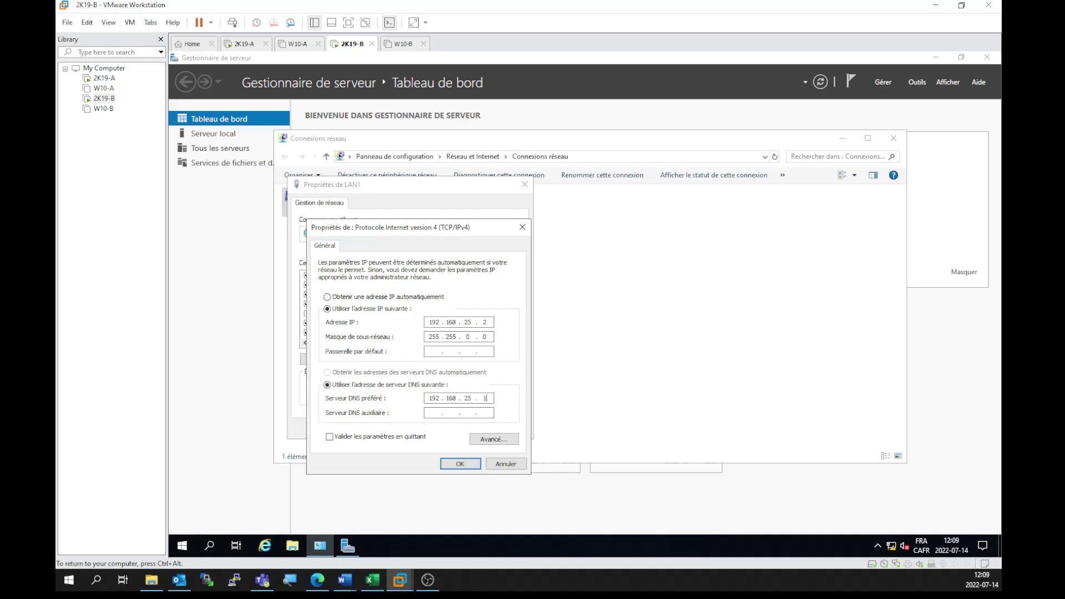
left_click(467, 466)
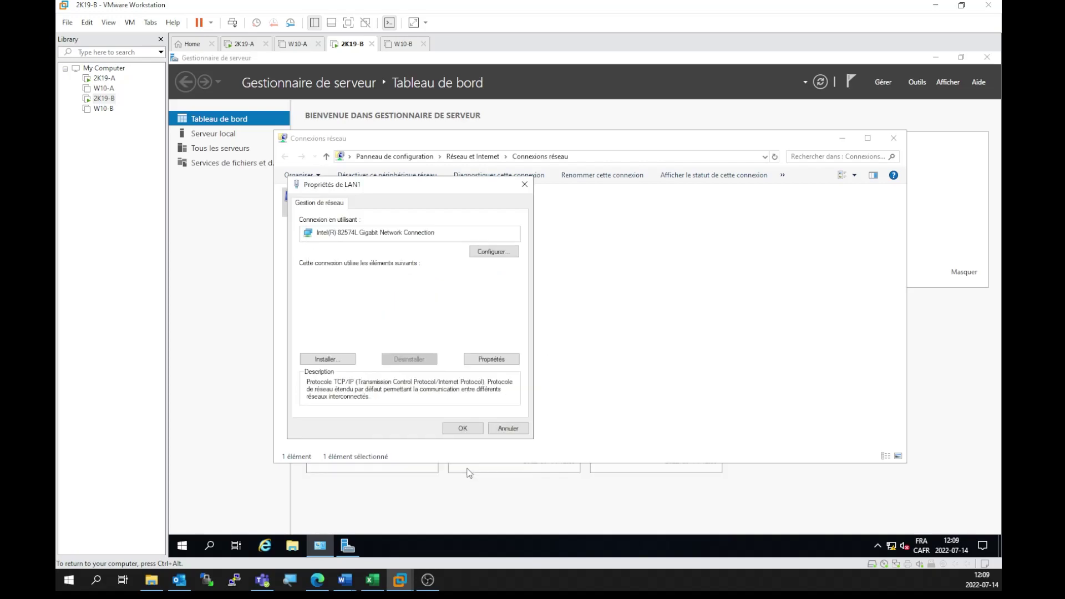
left_click(462, 429)
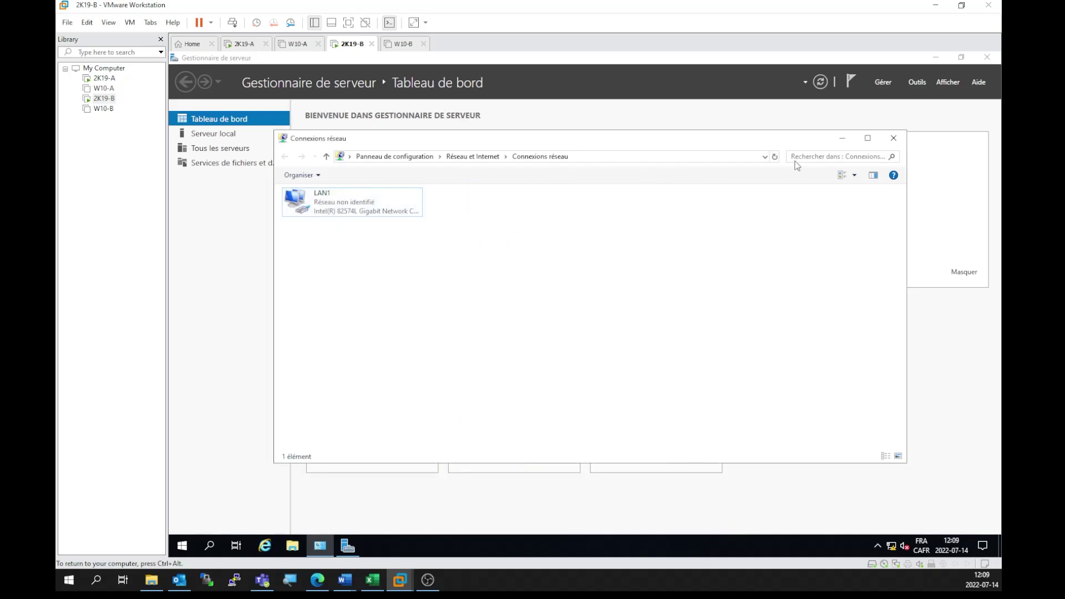
Step: Select all five stopped services in the dashboard alert, start them, and refresh Server Manager
left_click(893, 138)
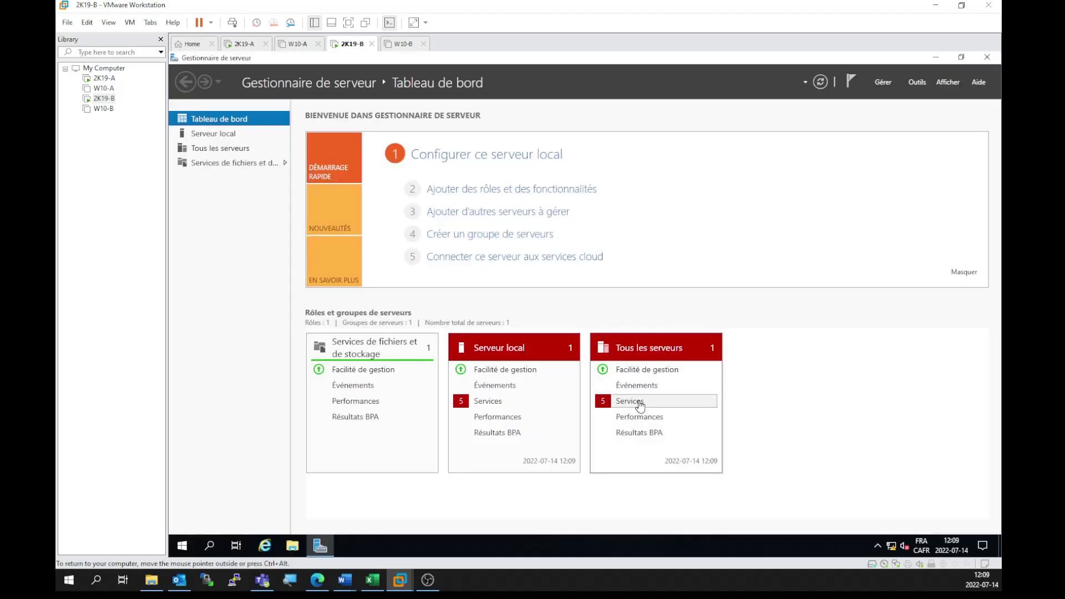
left_click(639, 402)
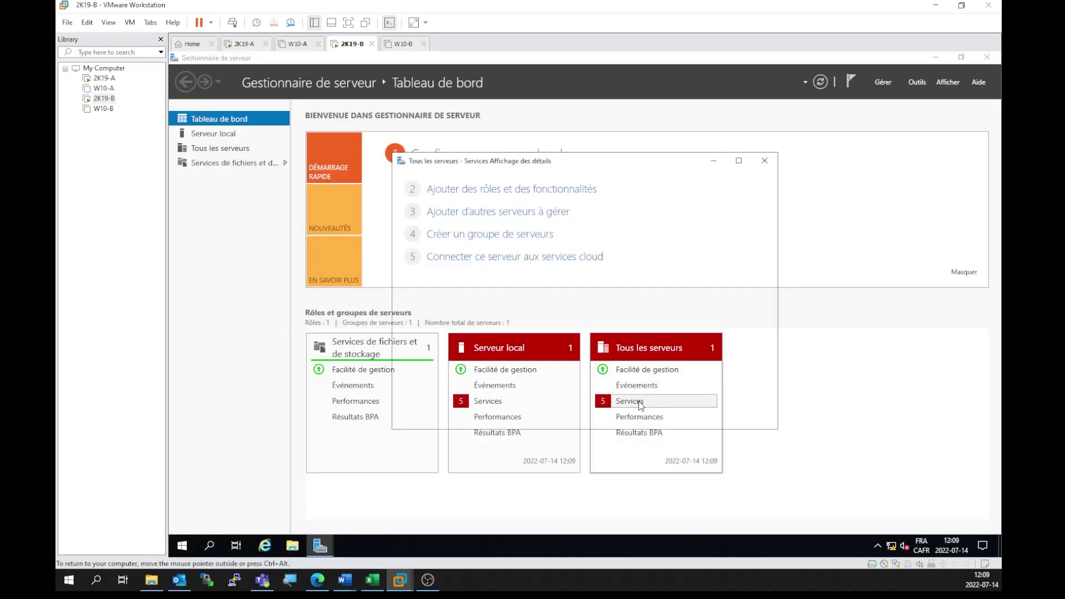
left_click(517, 276)
key("ctrl+a")
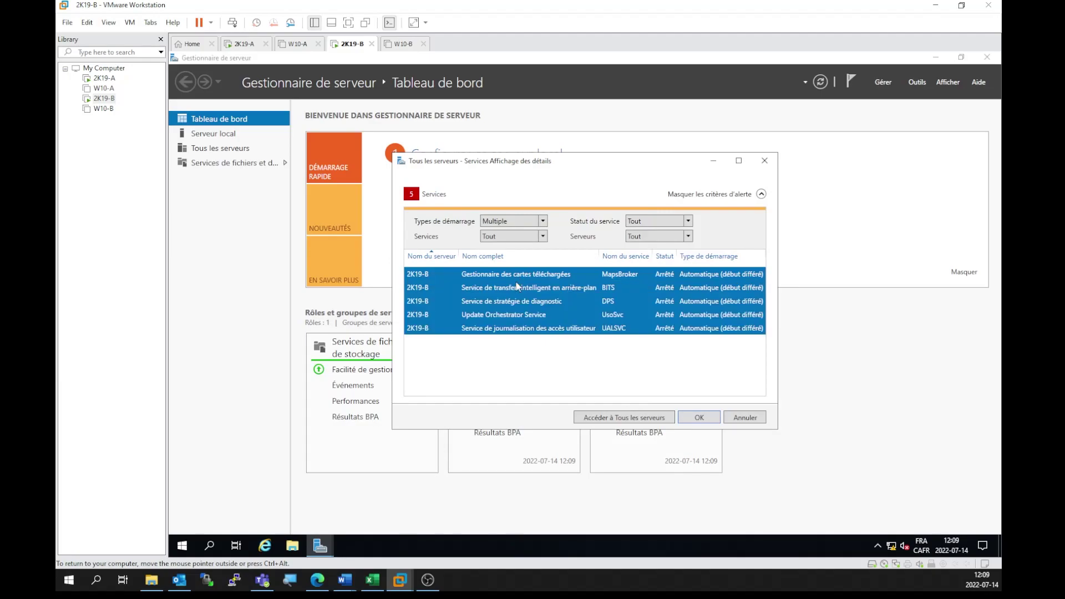
right_click(516, 285)
left_click(548, 294)
left_click(699, 417)
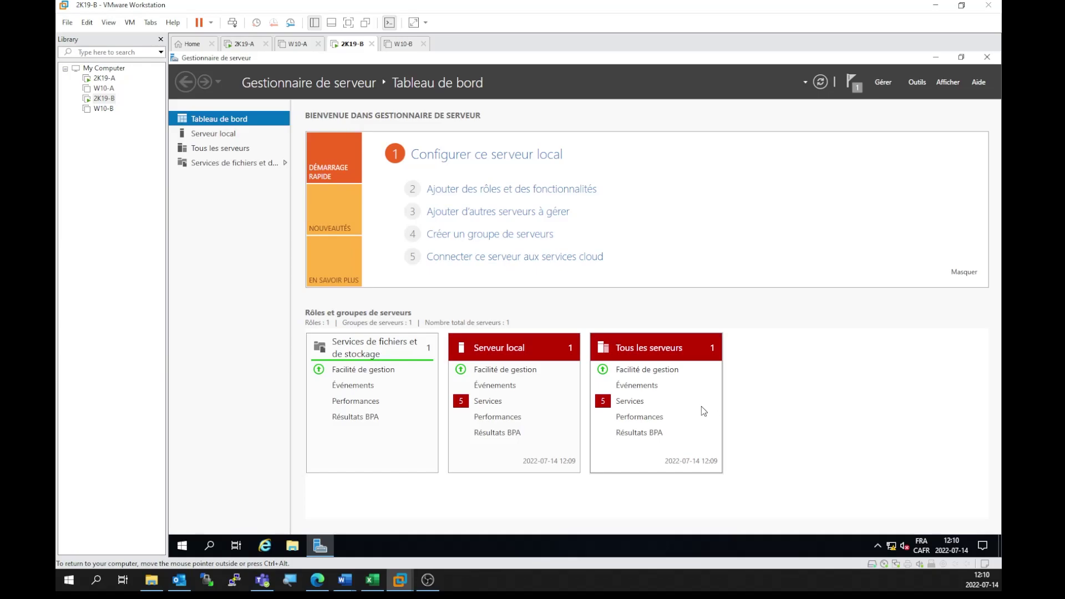
left_click(820, 81)
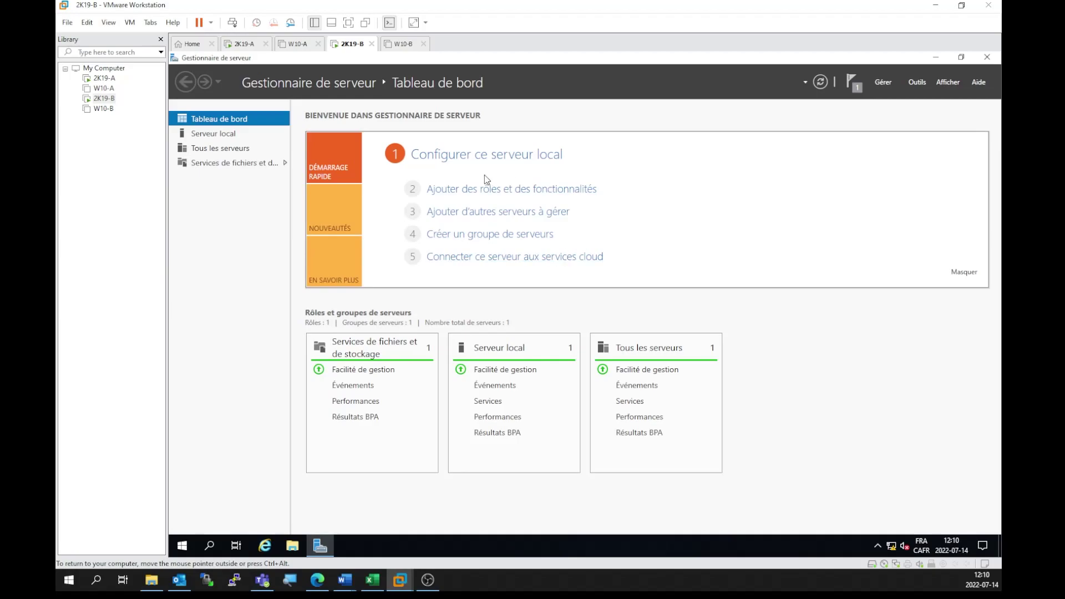
Step: Install the Serveur DNS role with its management tools on 2k19-b
left_click(476, 189)
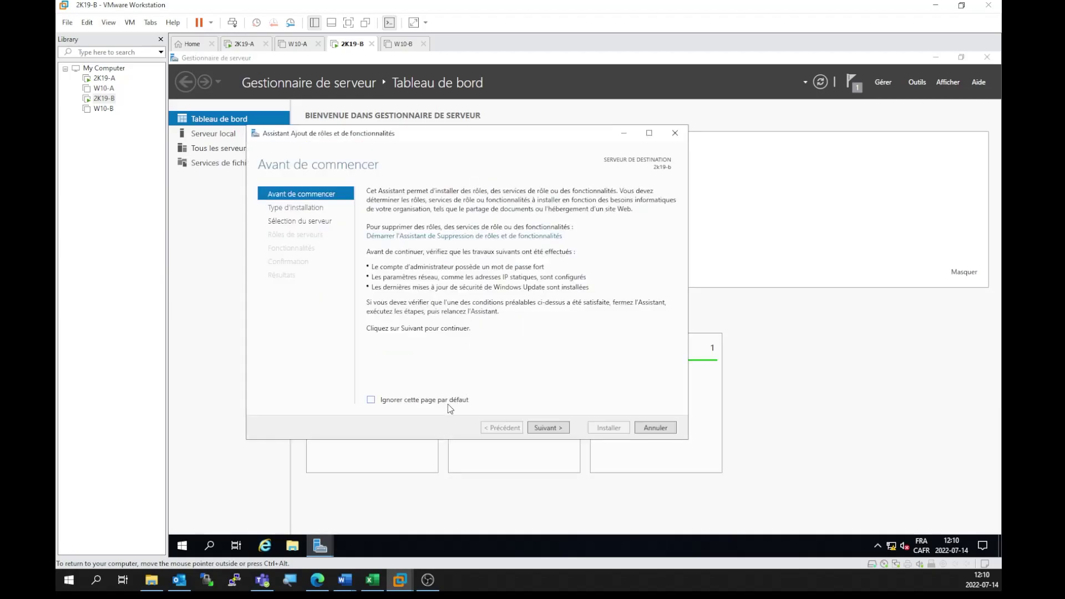
left_click(552, 429)
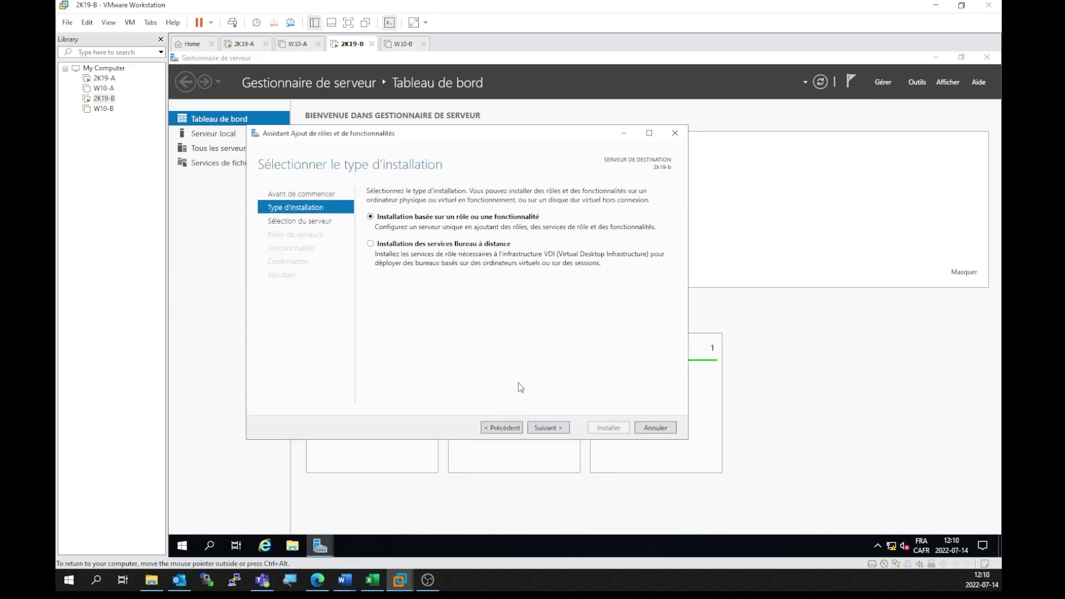
left_click(552, 431)
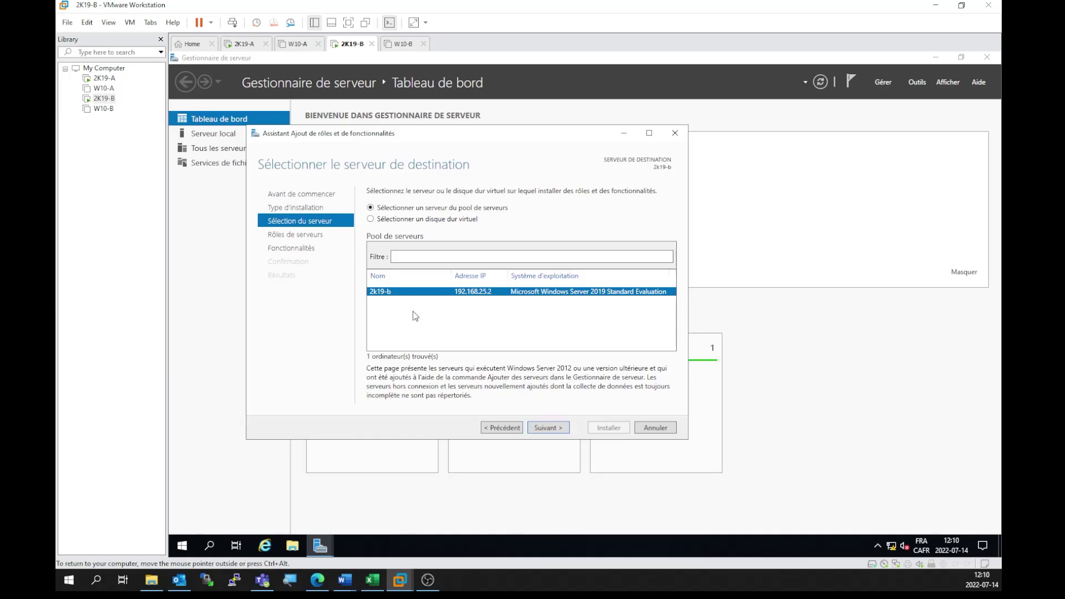
left_click(545, 429)
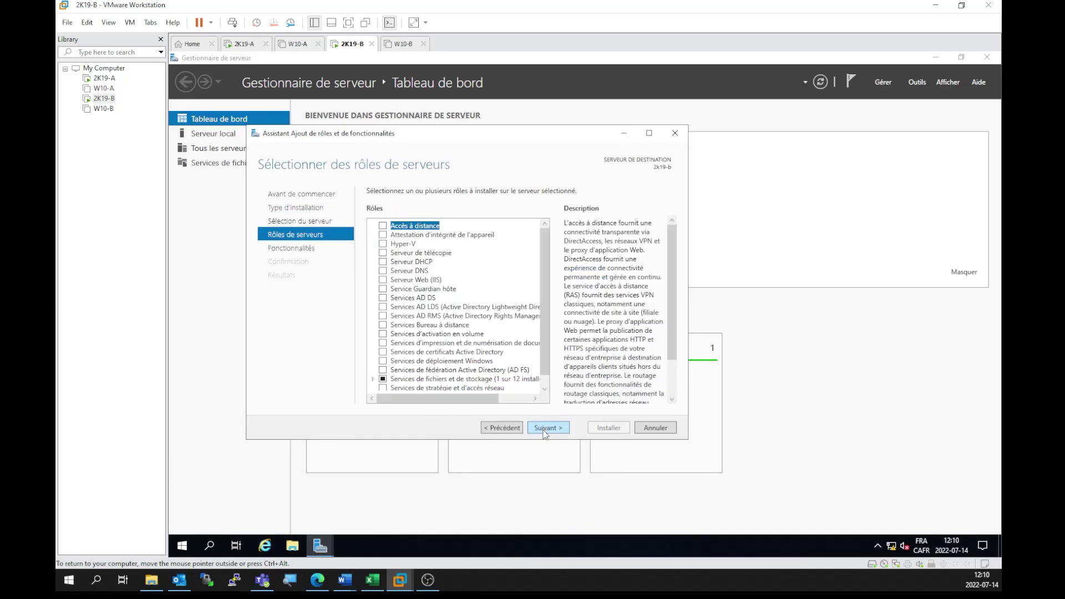
left_click(382, 271)
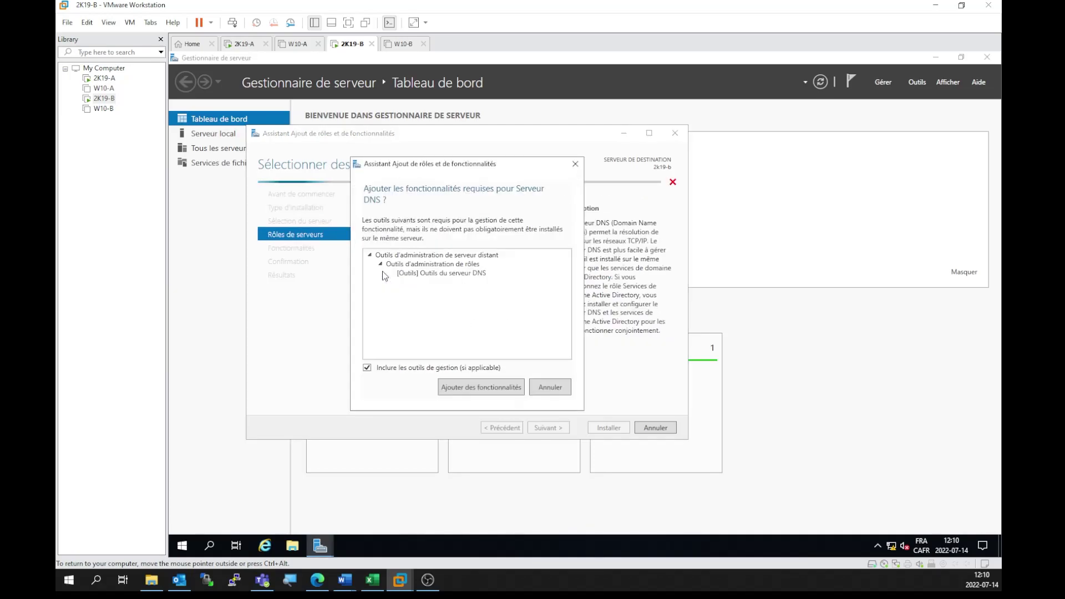
left_click(483, 388)
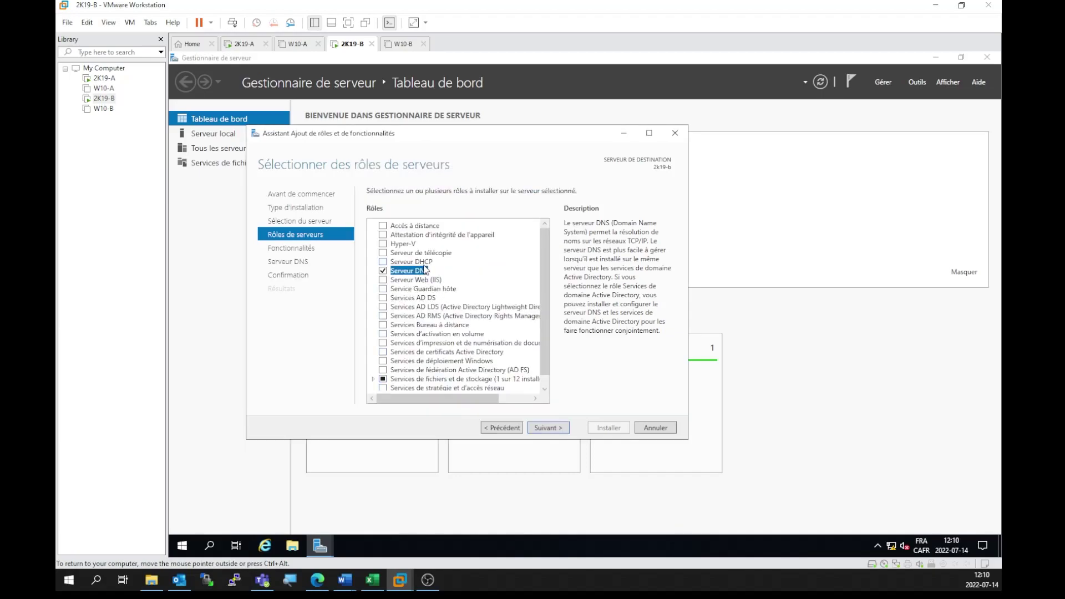
left_click(548, 430)
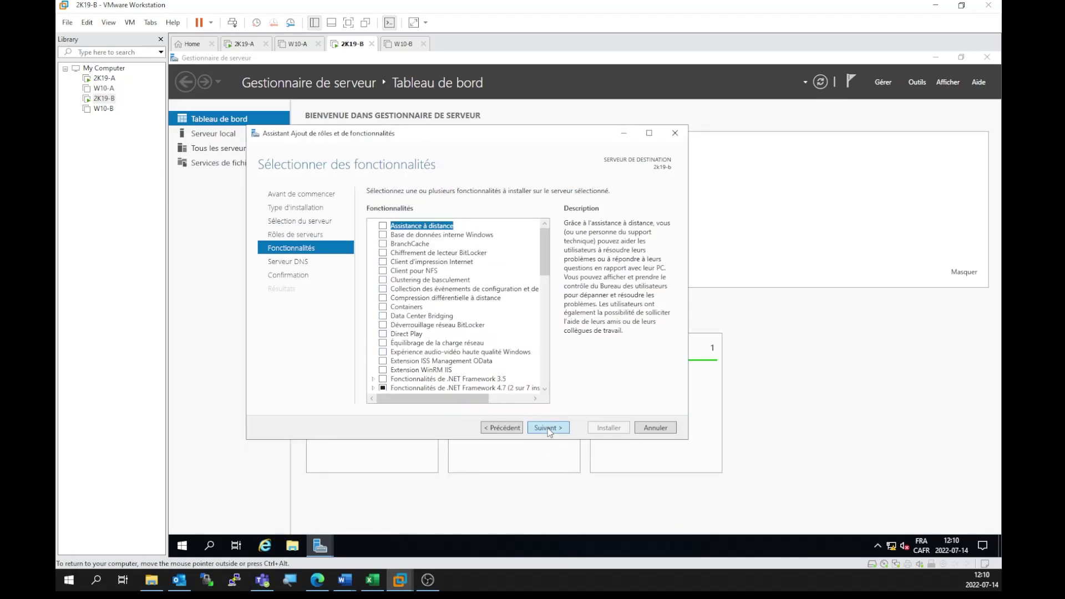
left_click(547, 430)
left_click(548, 430)
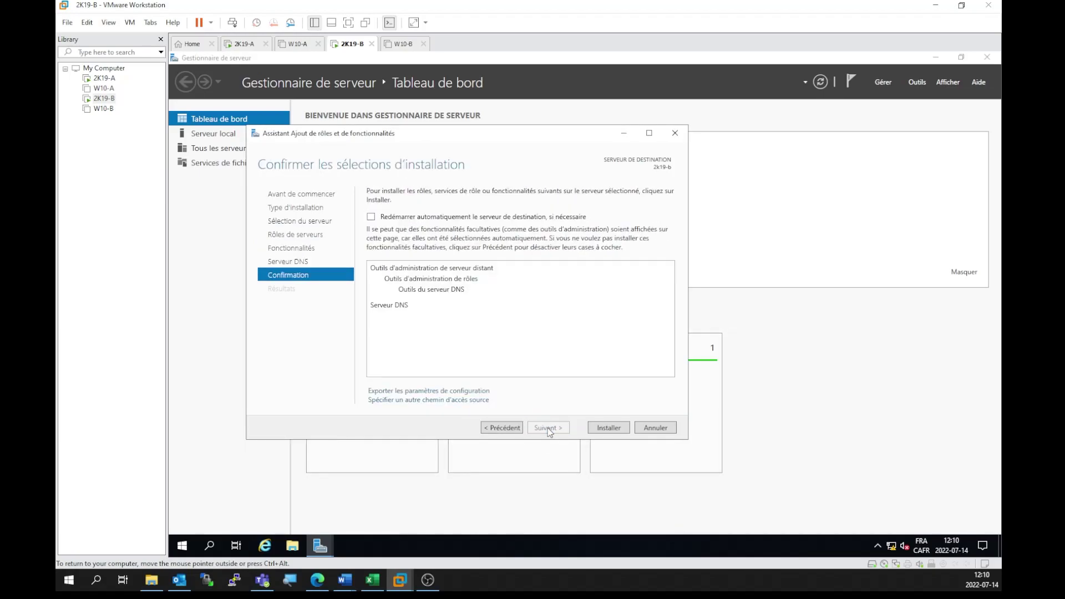
left_click(621, 428)
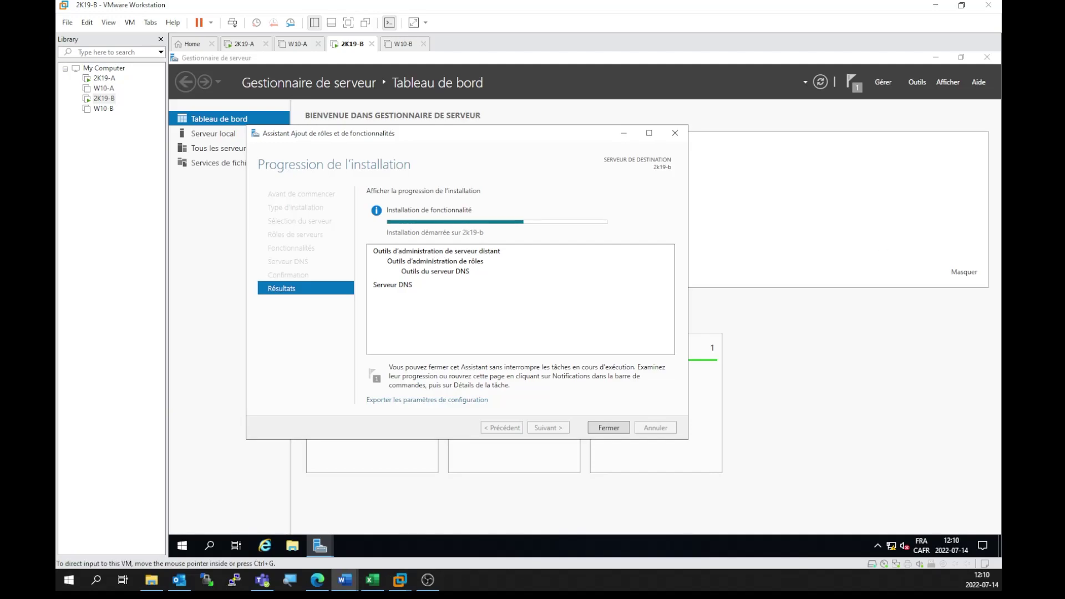
left_click(582, 395)
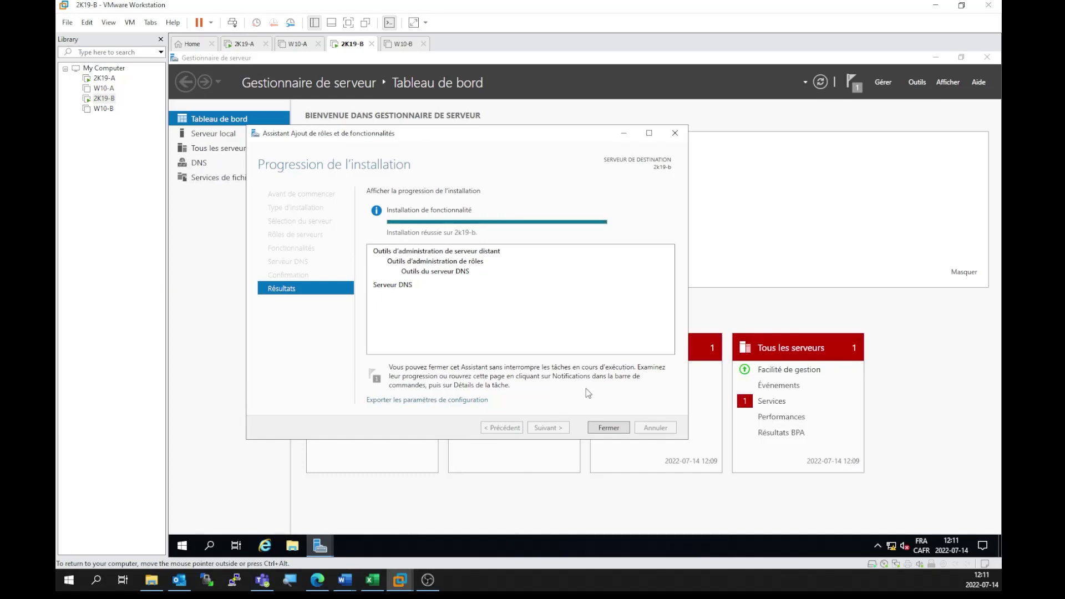
left_click(609, 428)
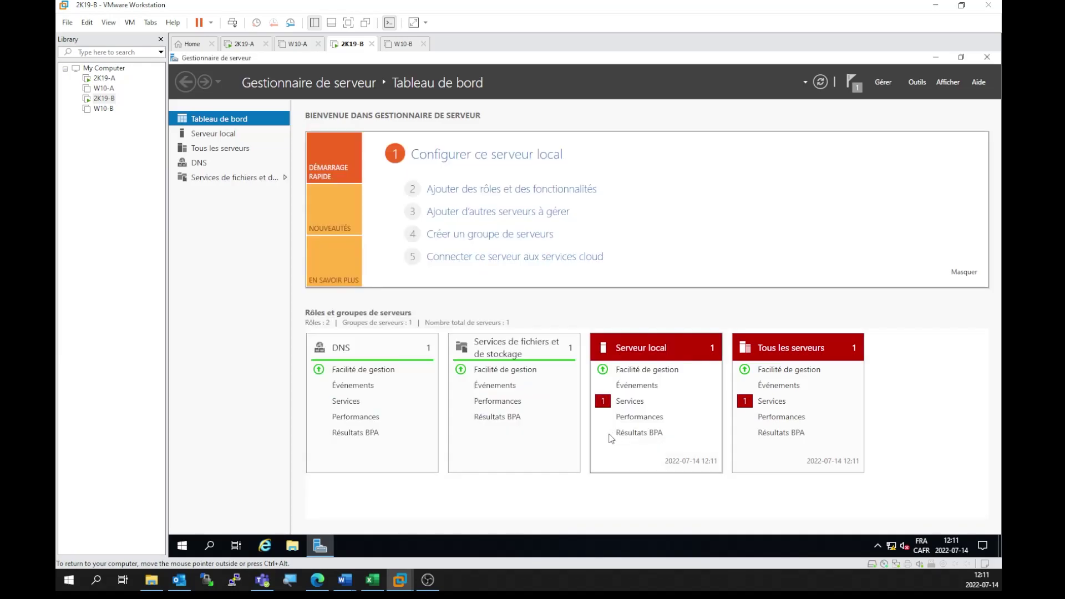
Step: Switch over to the 2K19-A virtual machine's Server Manager dashboard
left_click(912, 84)
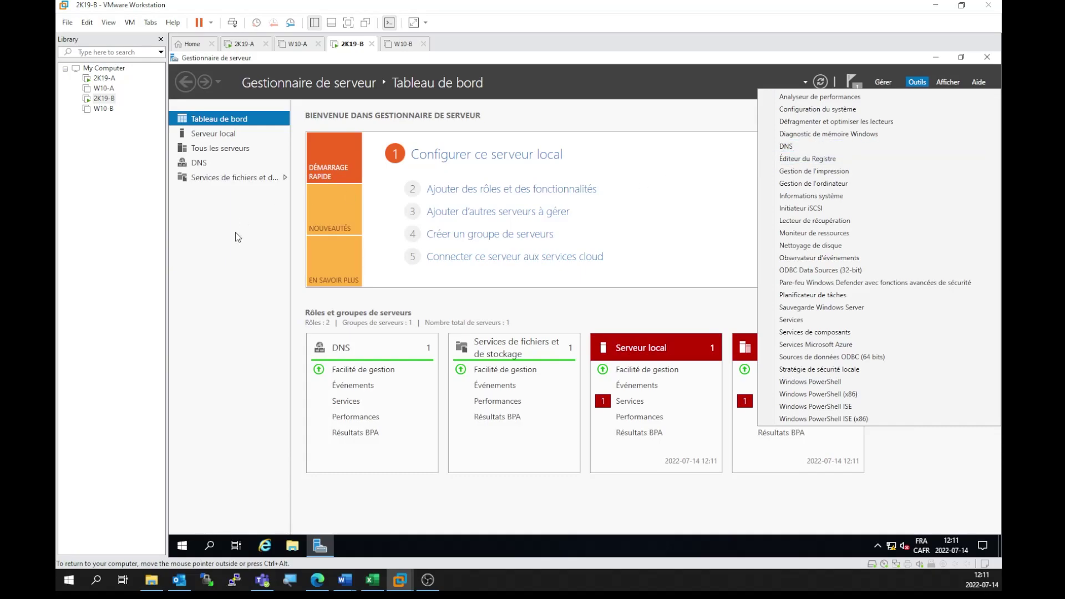
left_click(228, 271)
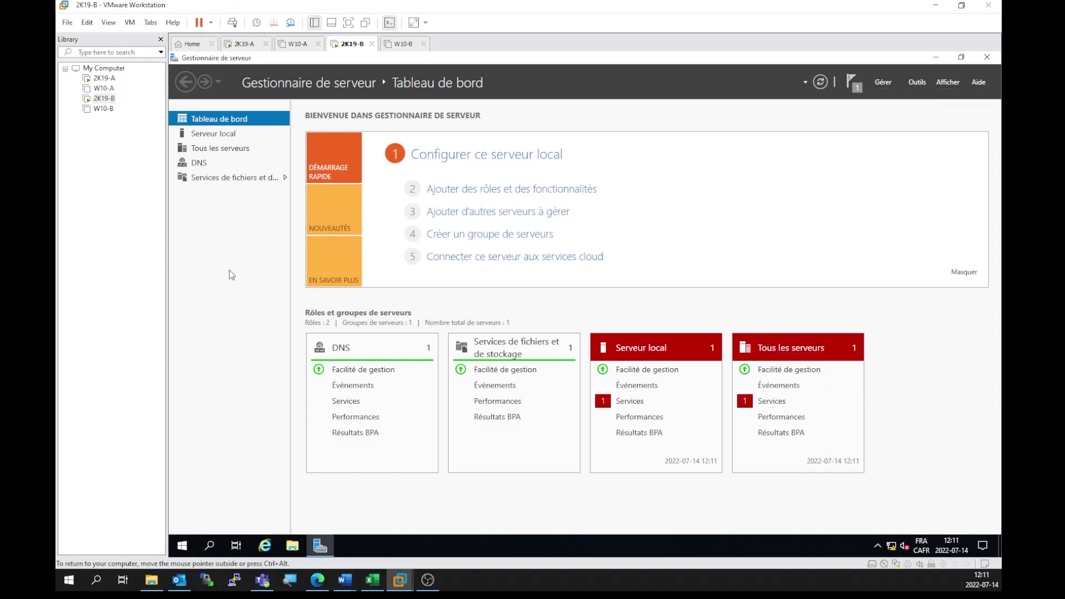
left_click(244, 43)
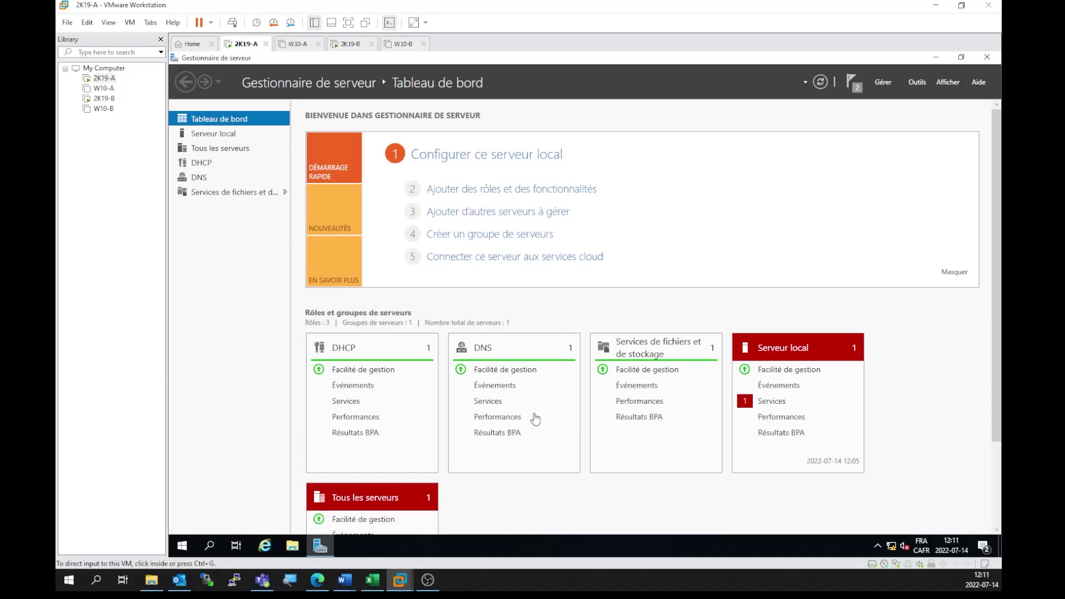
Step: Launch DNS Manager and browse the gabriel.local and 168.192.in-addr.arpa zones on 2K19-A
left_click(920, 84)
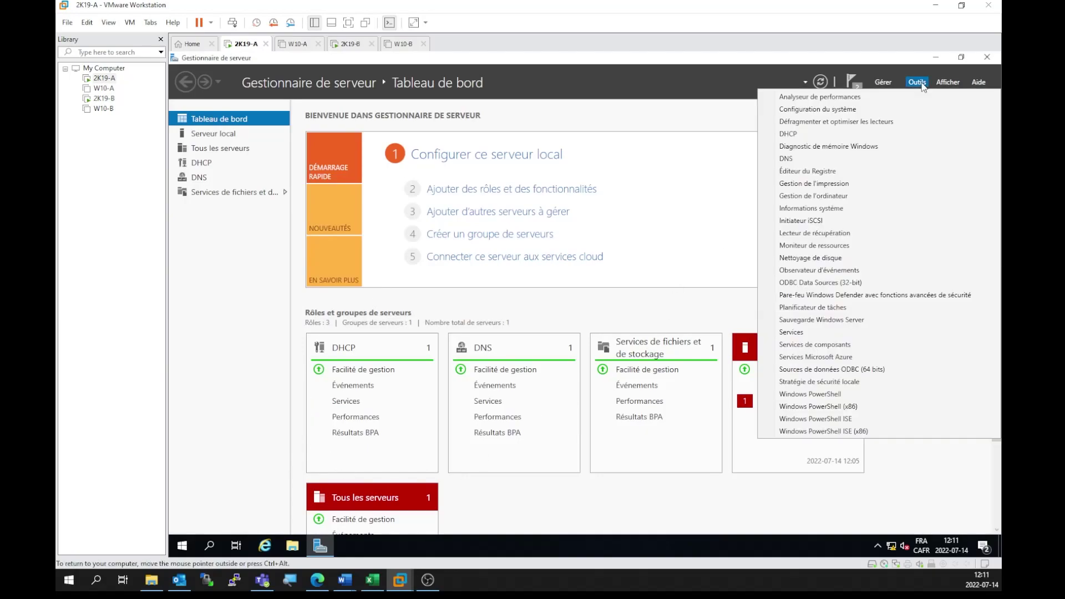
left_click(809, 158)
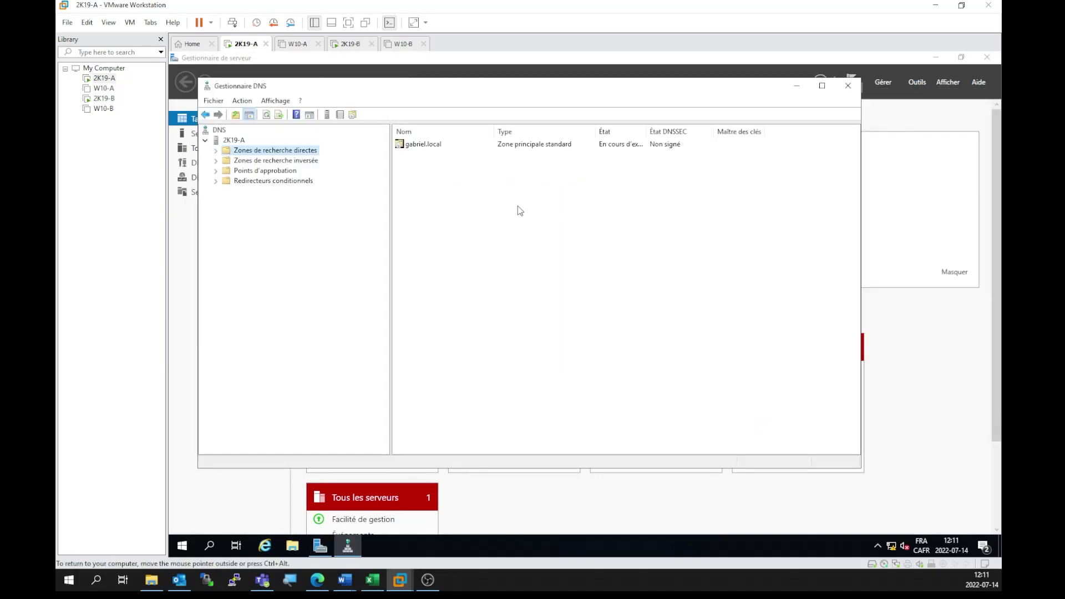
left_click(216, 151)
left_click(258, 162)
left_click(216, 171)
left_click(249, 181)
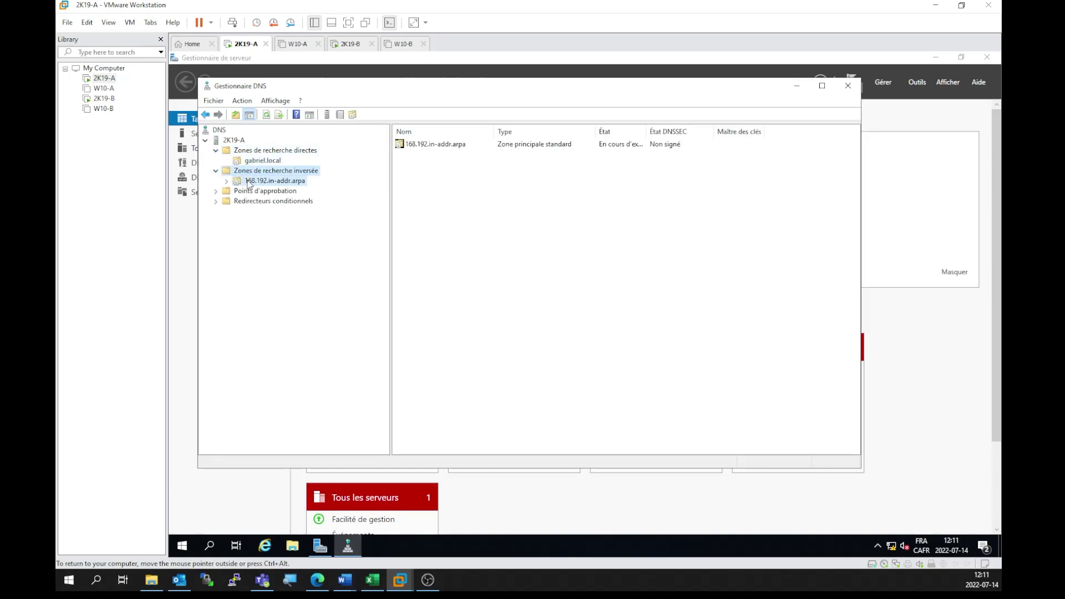
left_click(219, 131)
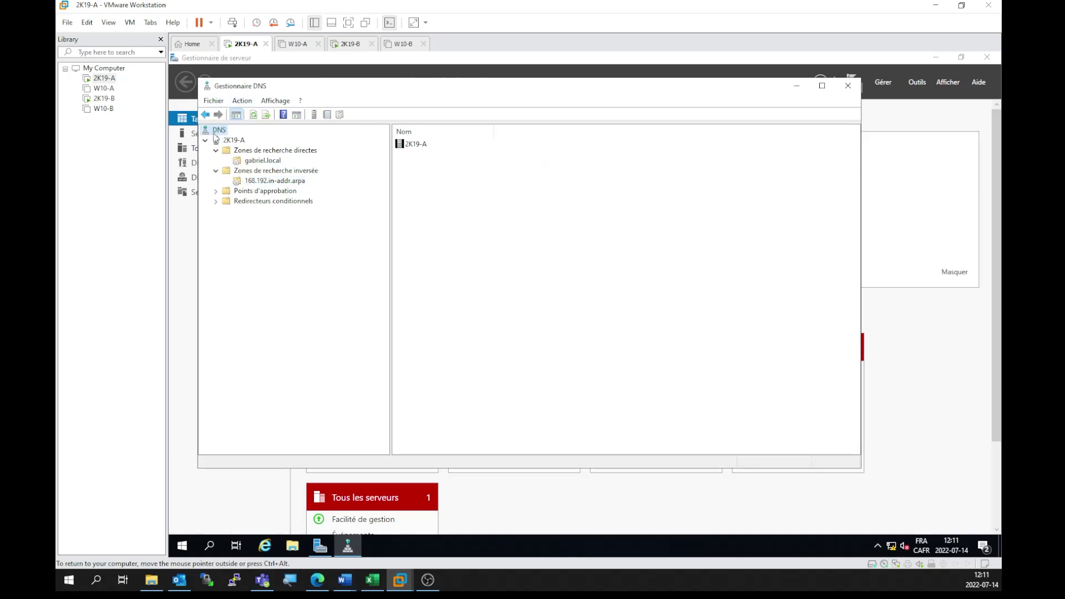
Step: Connect DNS Manager to the 2k19-b DNS server and select its node
left_click(243, 102)
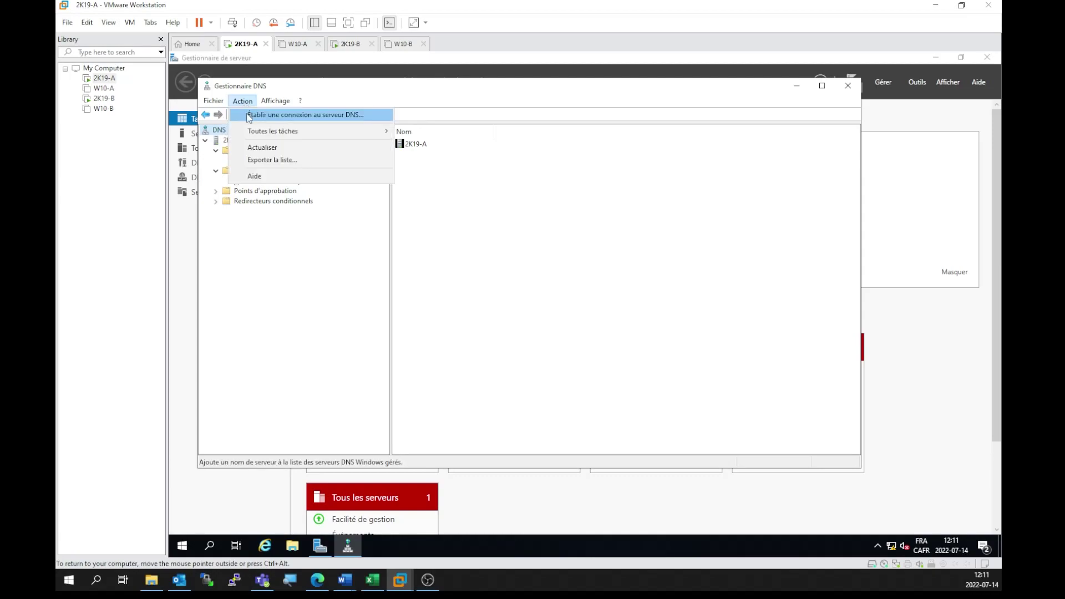
left_click(311, 114)
left_click(475, 266)
left_click(472, 284)
type("2k19-b")
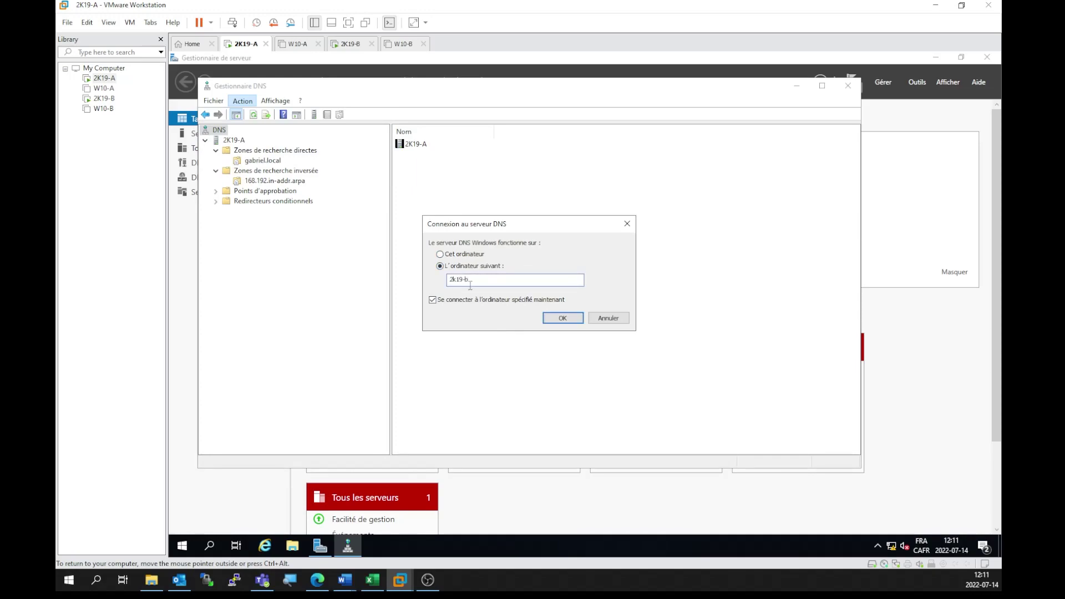
left_click(562, 317)
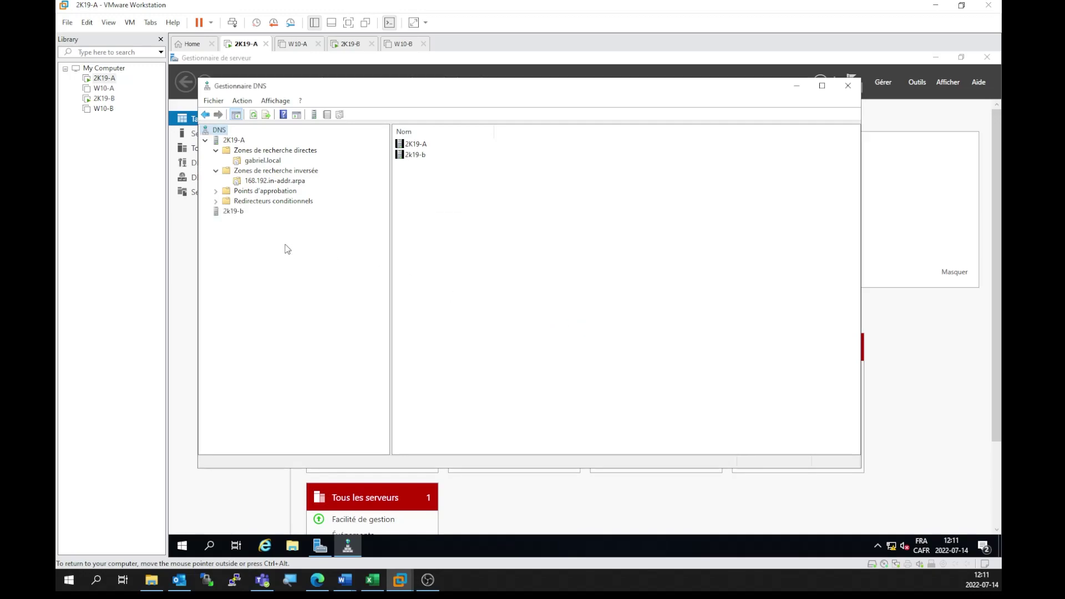
left_click(230, 214)
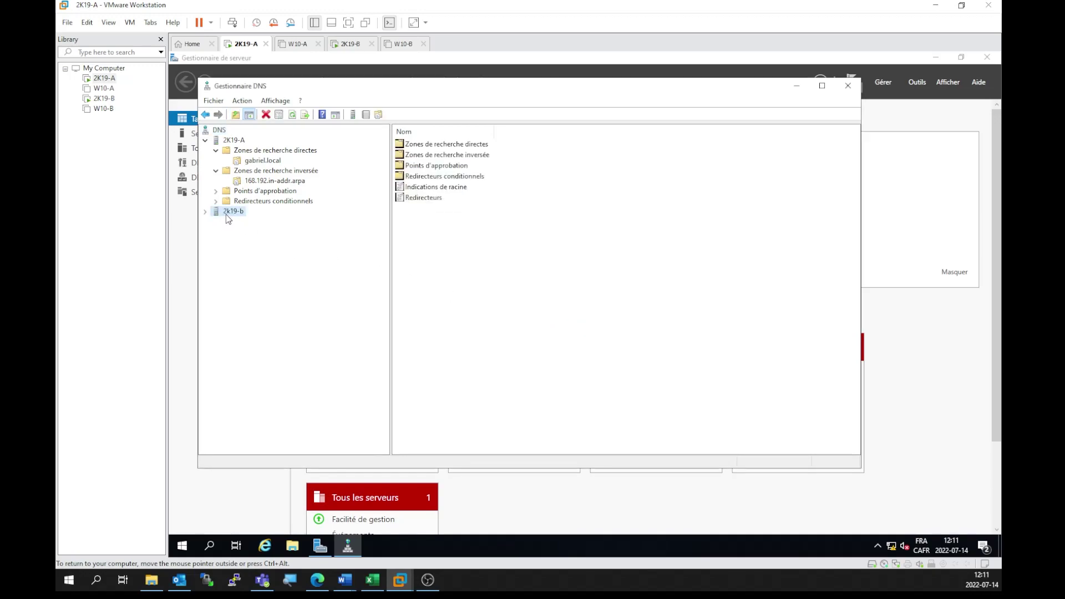
Step: Expand 2k19-b and browse its empty forward and reverse lookup zone folders, ending on forward zones
left_click(205, 212)
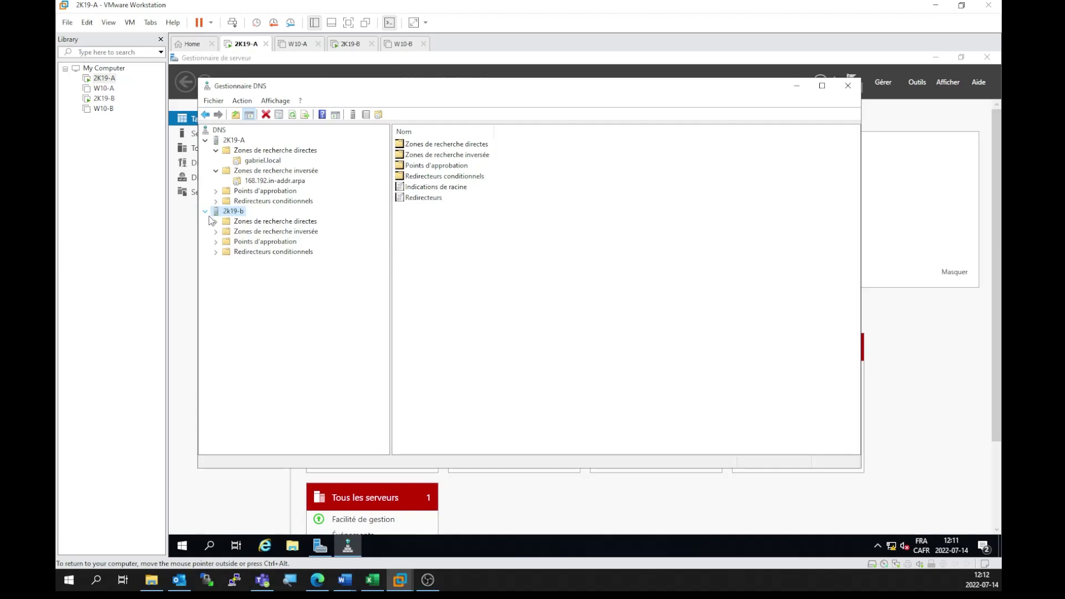
left_click(227, 224)
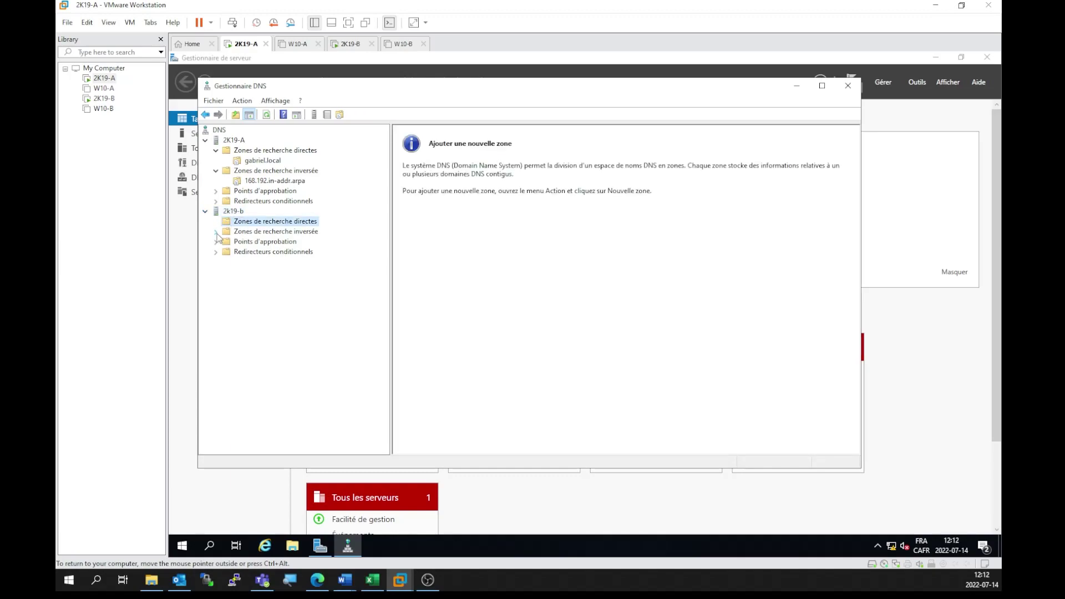
left_click(225, 233)
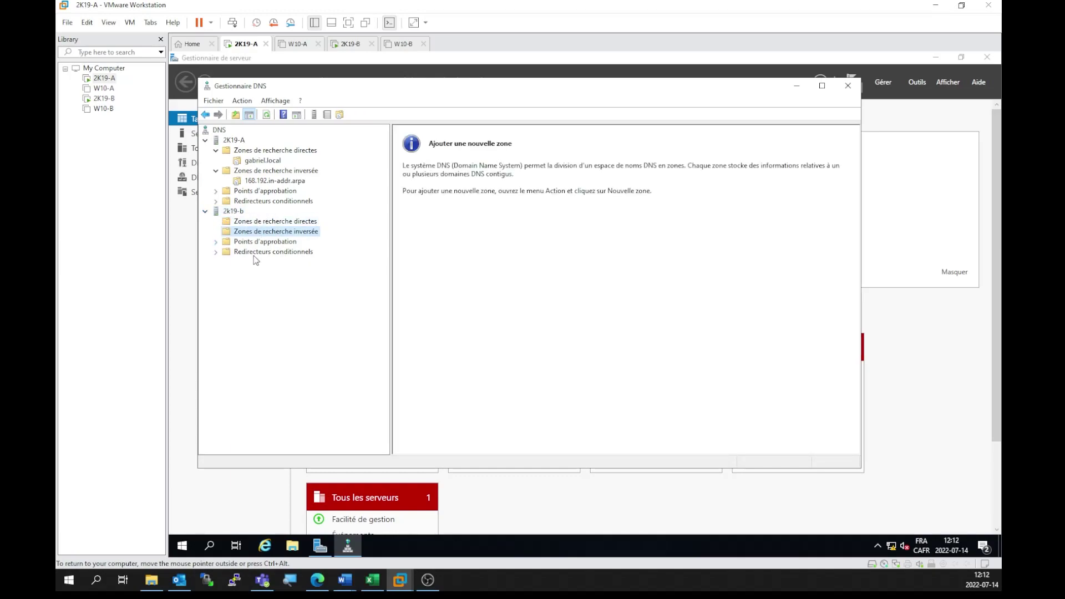
left_click(255, 222)
left_click(255, 232)
left_click(267, 223)
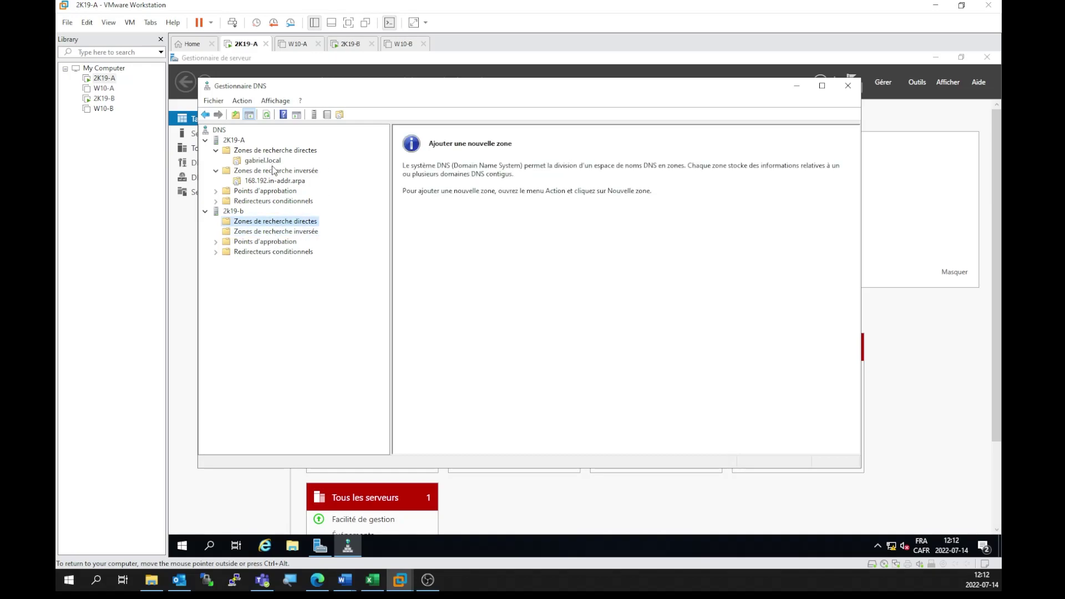
left_click(240, 215)
left_click(237, 223)
Step: Start a new primary forward lookup zone on 2k19-b
right_click(237, 223)
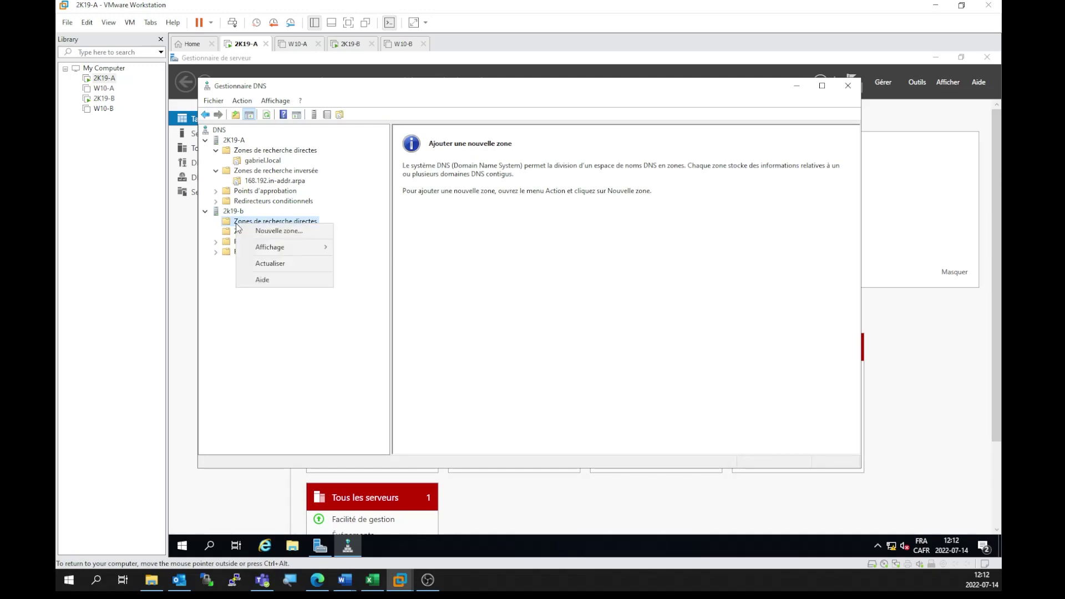
left_click(287, 236)
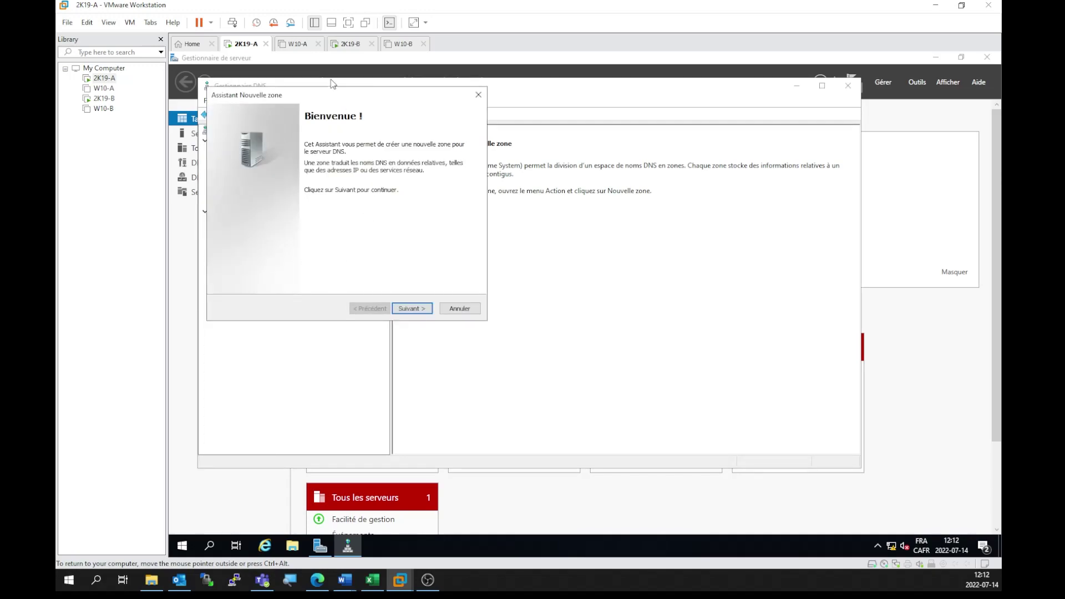
left_click_drag(329, 93, 527, 150)
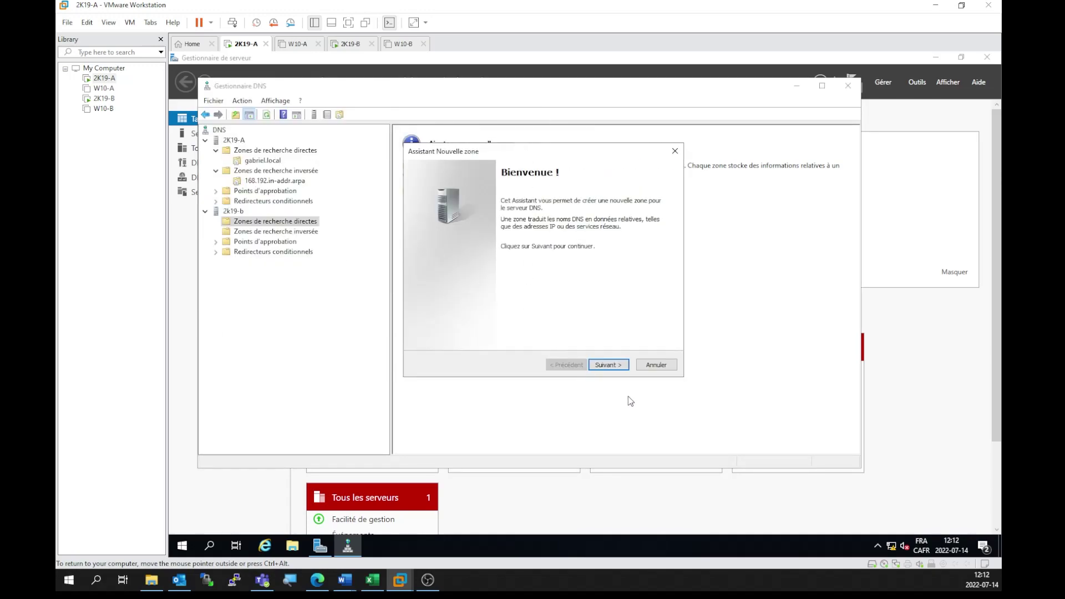
left_click(608, 365)
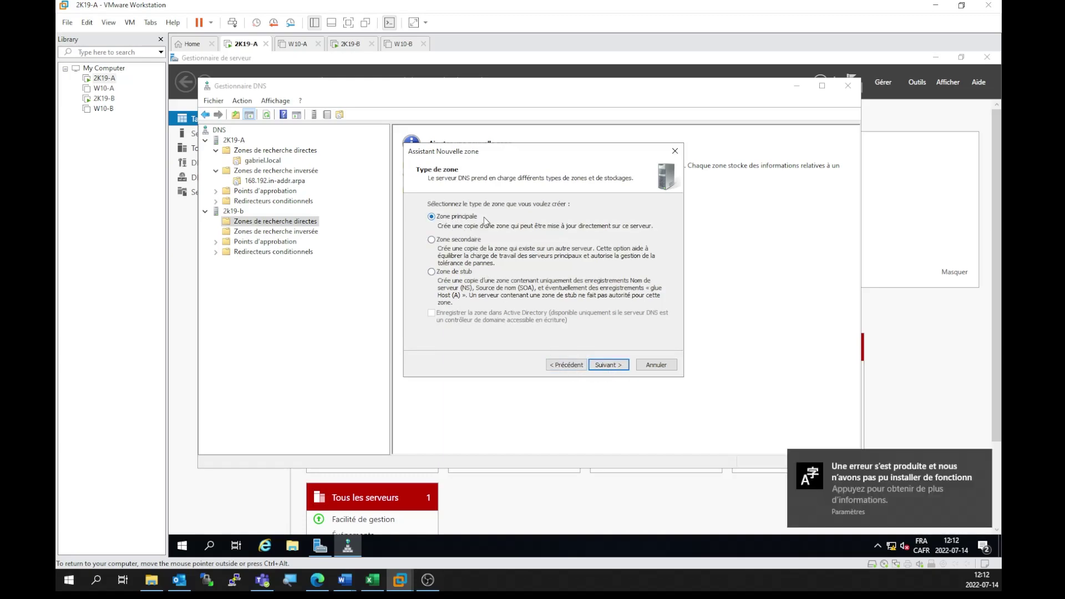
left_click(607, 365)
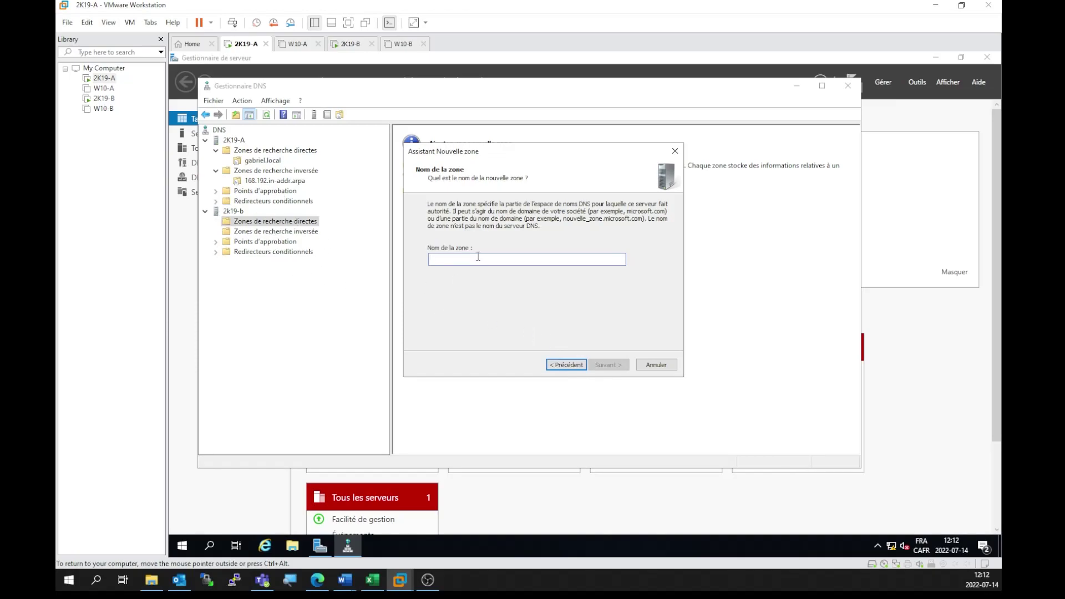
Step: Name the zone rh.gabriel.local, accept the default zone file and dynamic update settings, and finish
type("rh.")
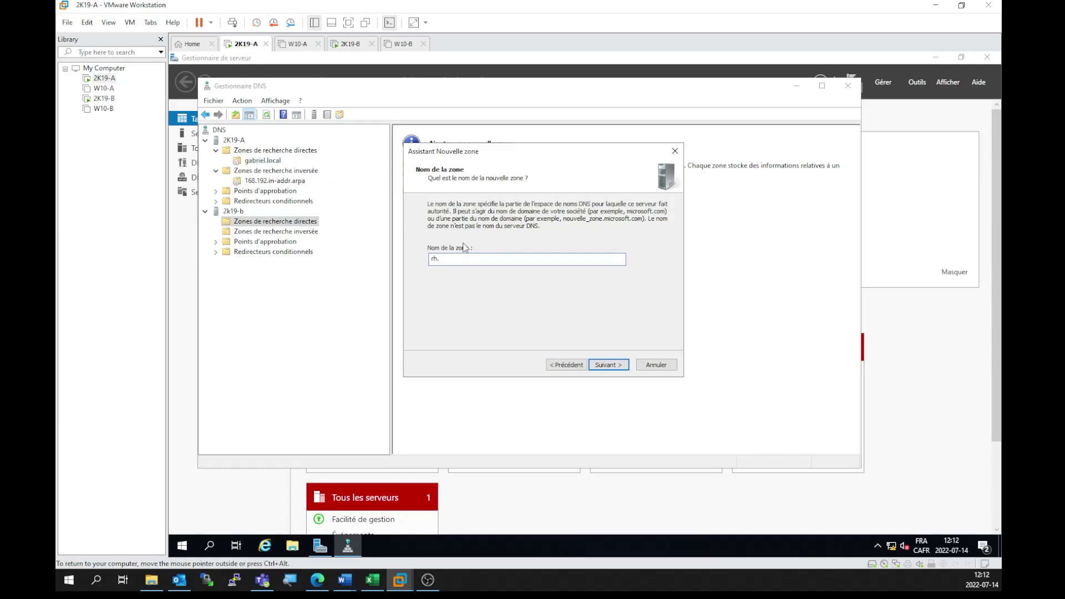
type("gabriel.local")
left_click(609, 365)
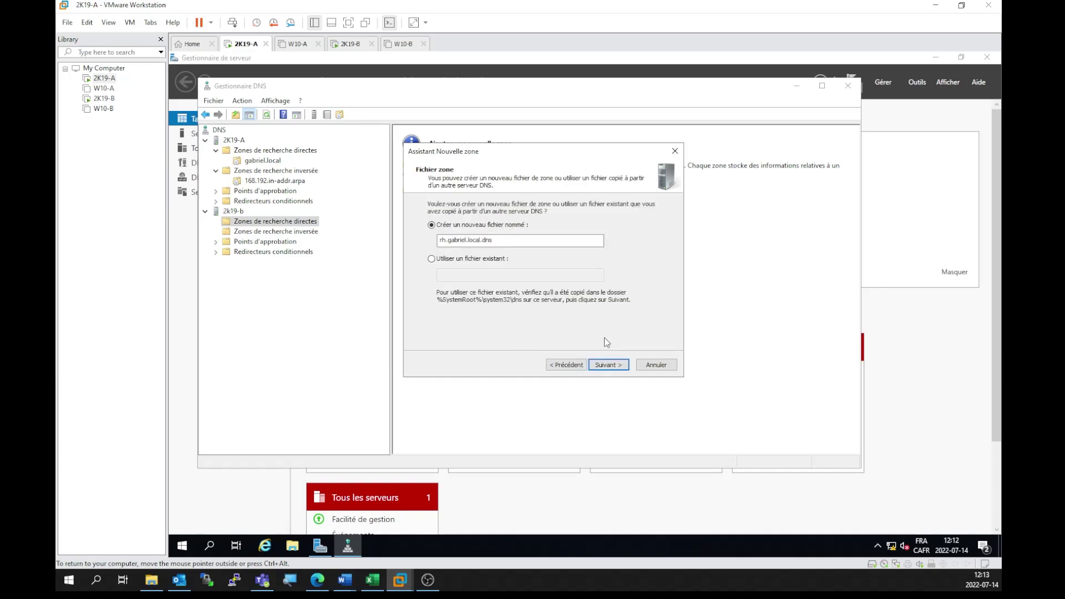
left_click(616, 366)
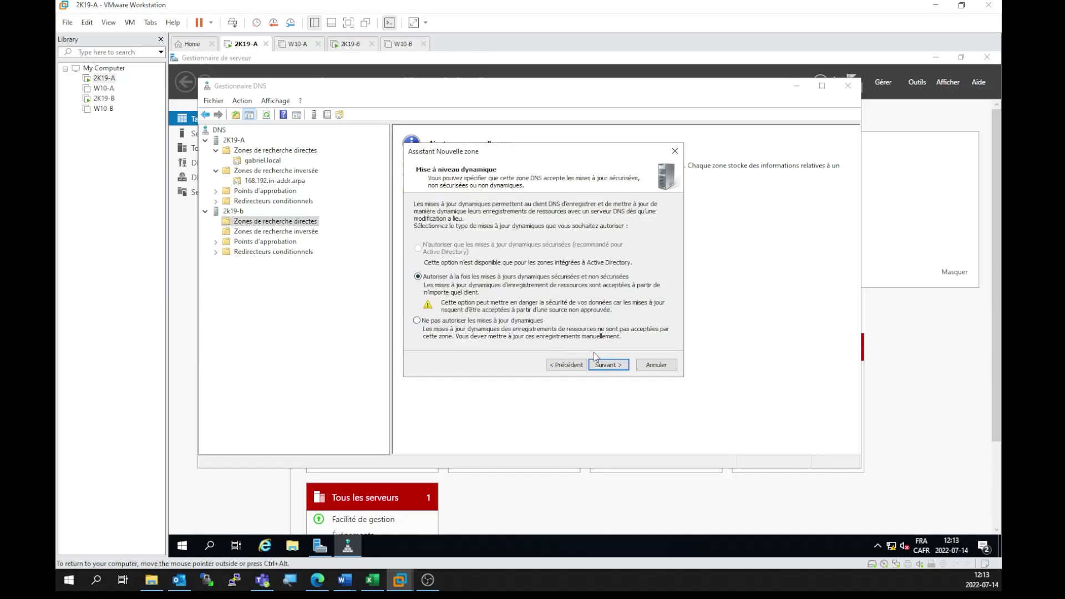
left_click(608, 364)
left_click(607, 366)
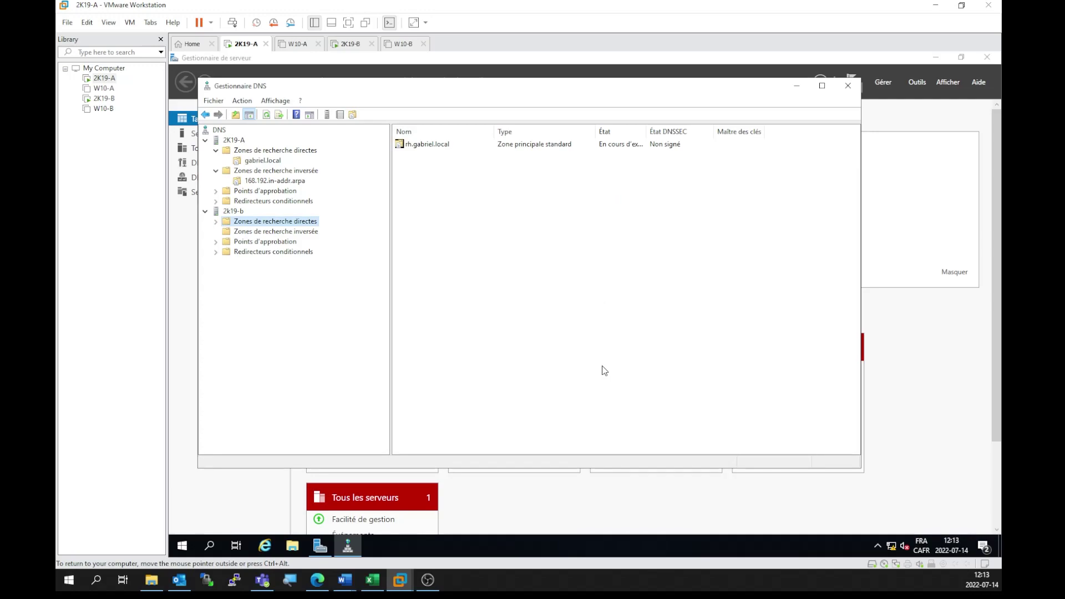
Step: Check rh.gabriel.local's records under 2k19-b's forward lookup zones, then select the reverse lookup zones
left_click(216, 221)
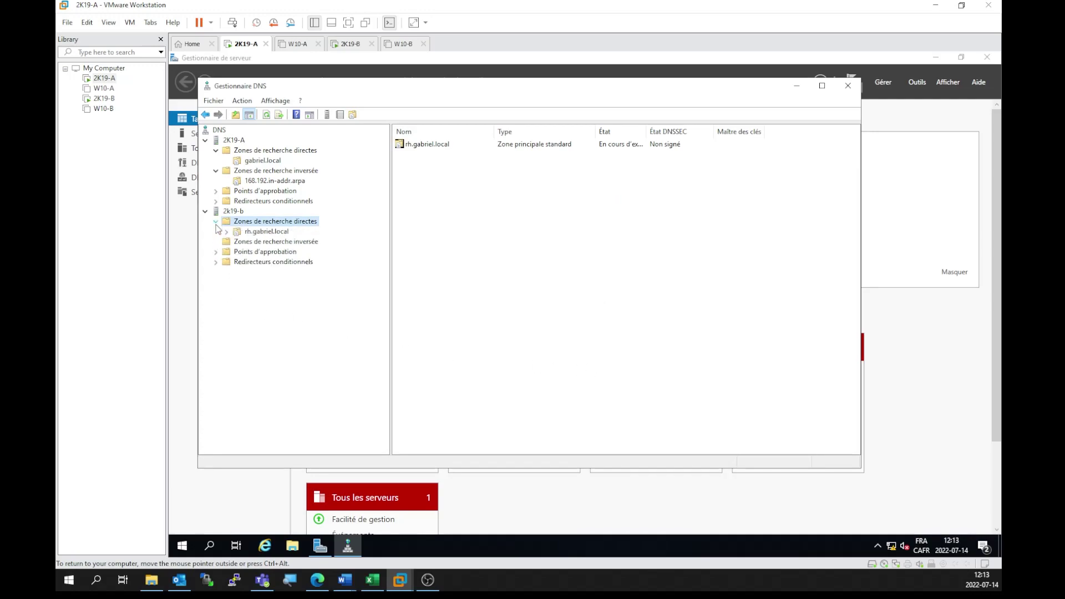
left_click(251, 236)
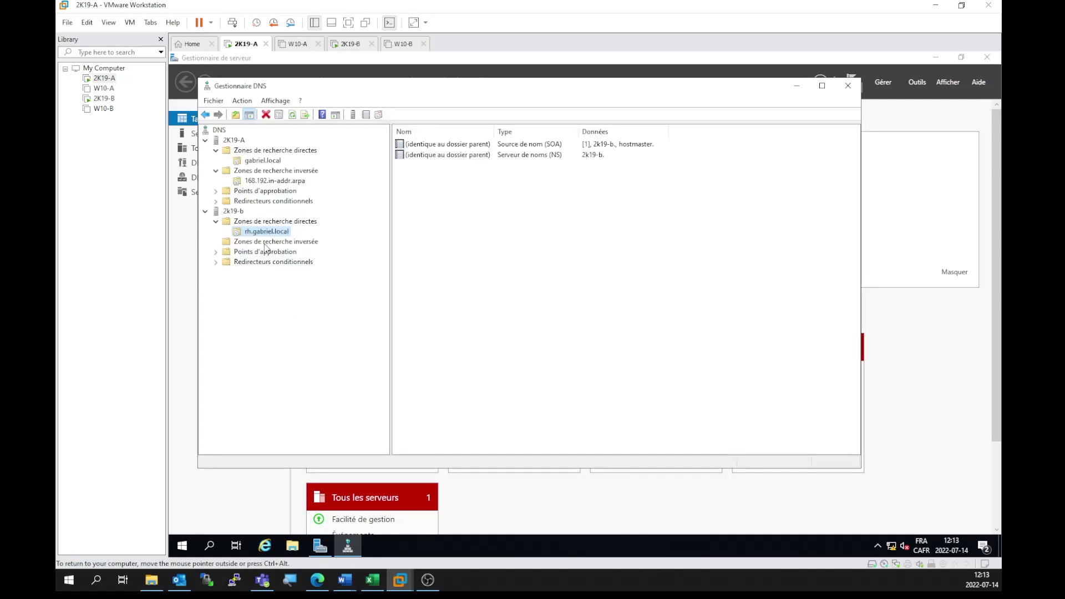
left_click(241, 244)
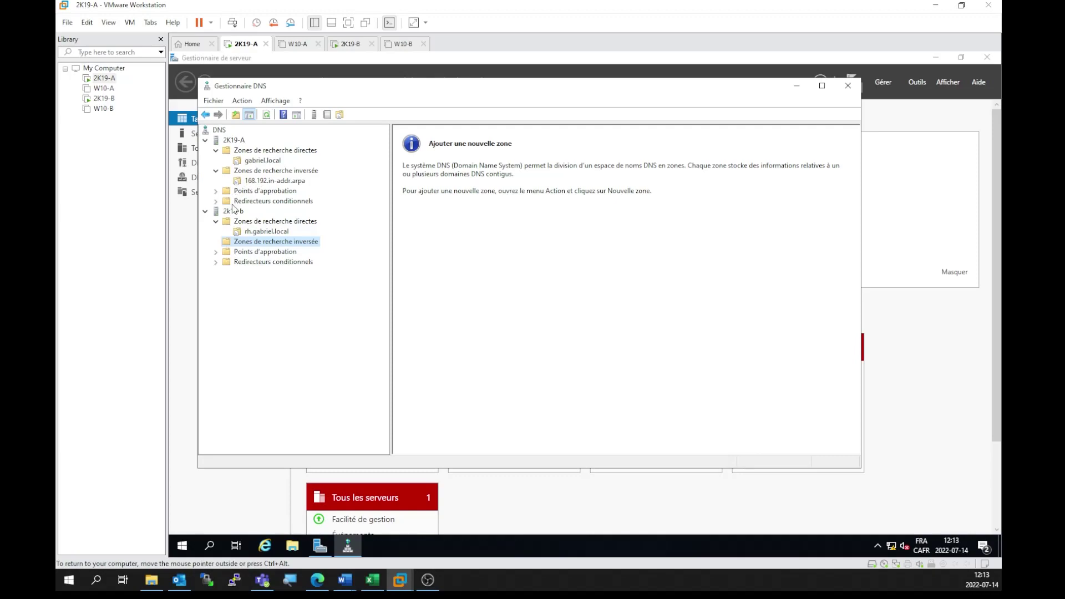
Step: Start a new IPv4 reverse lookup zone on 2k19-b
right_click(251, 244)
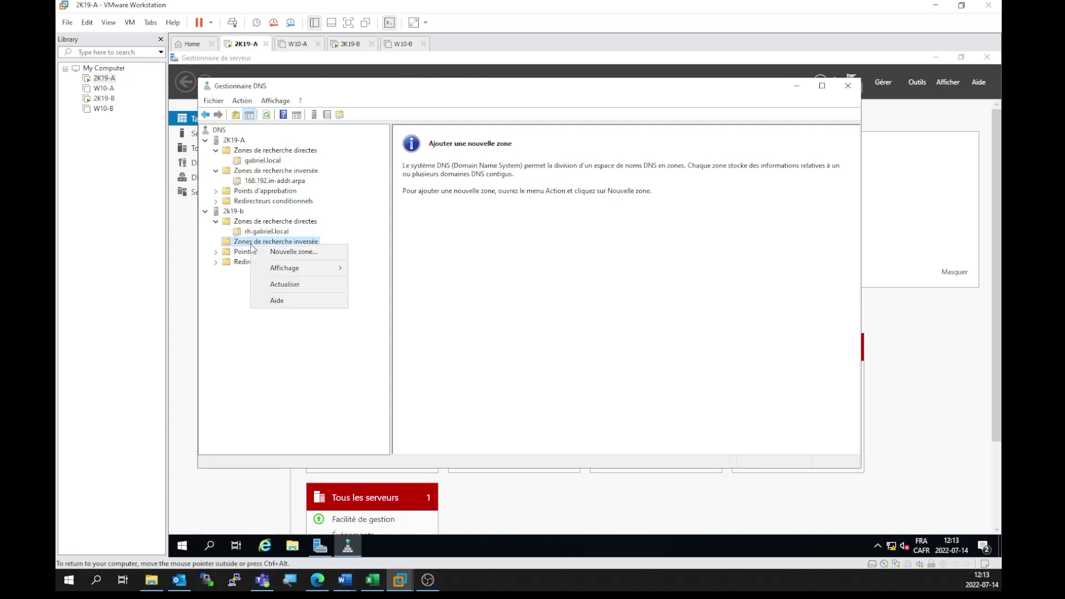
left_click(280, 252)
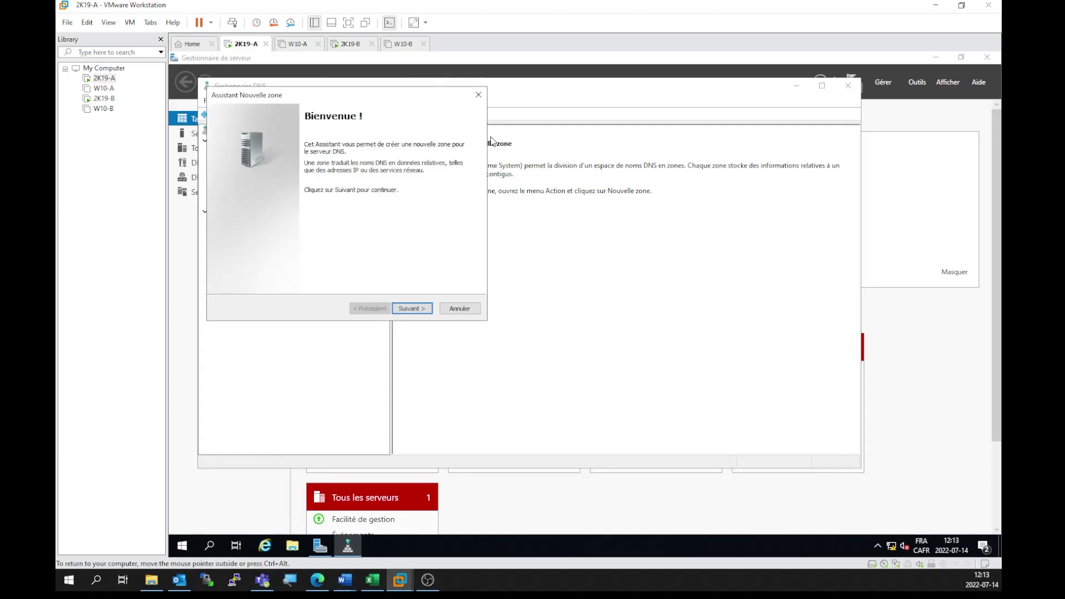
left_click_drag(381, 89, 522, 109)
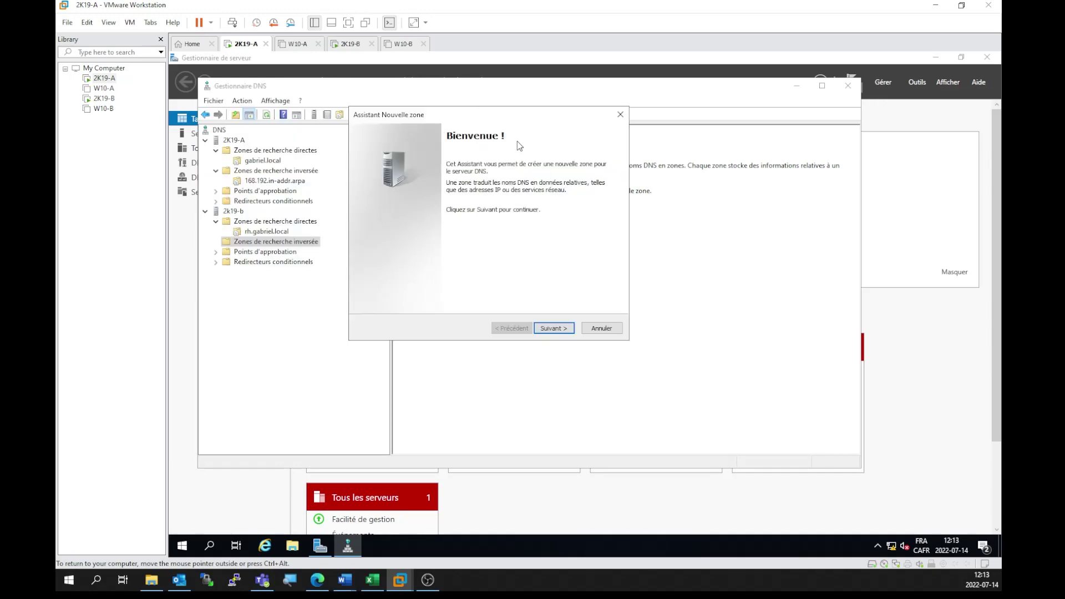
left_click(551, 328)
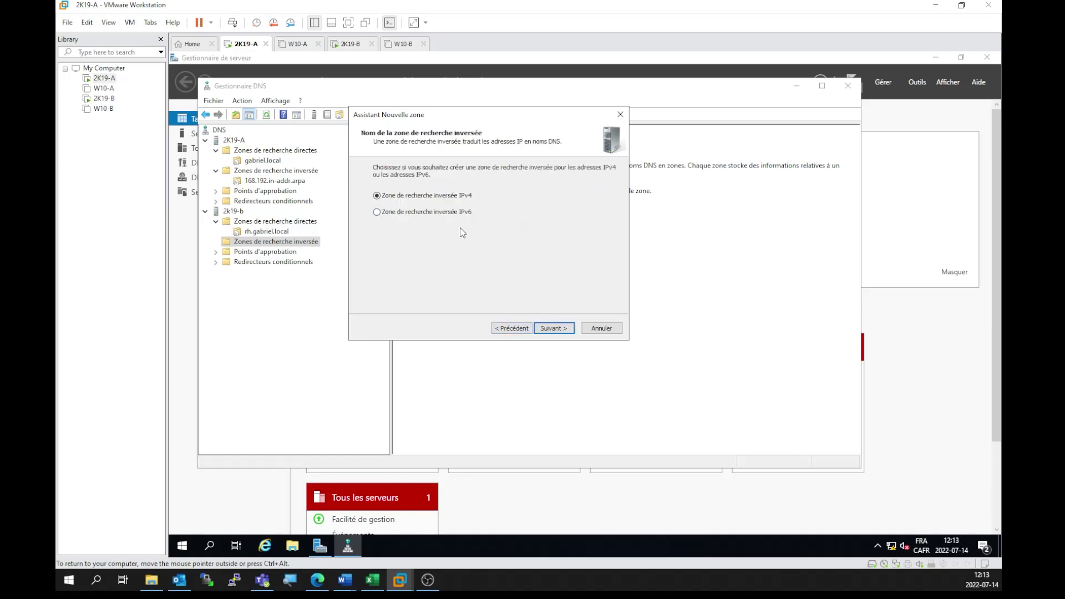
left_click(561, 329)
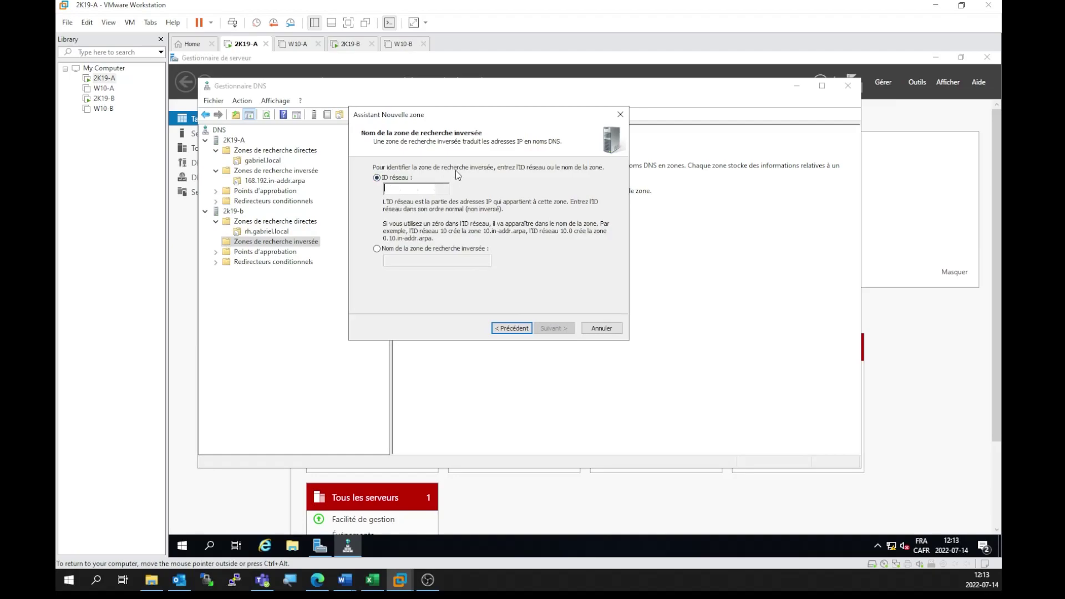
Step: Enter network ID 192.168.30, keep the default zone file and no dynamic updates, and finish
type("192 .168 .")
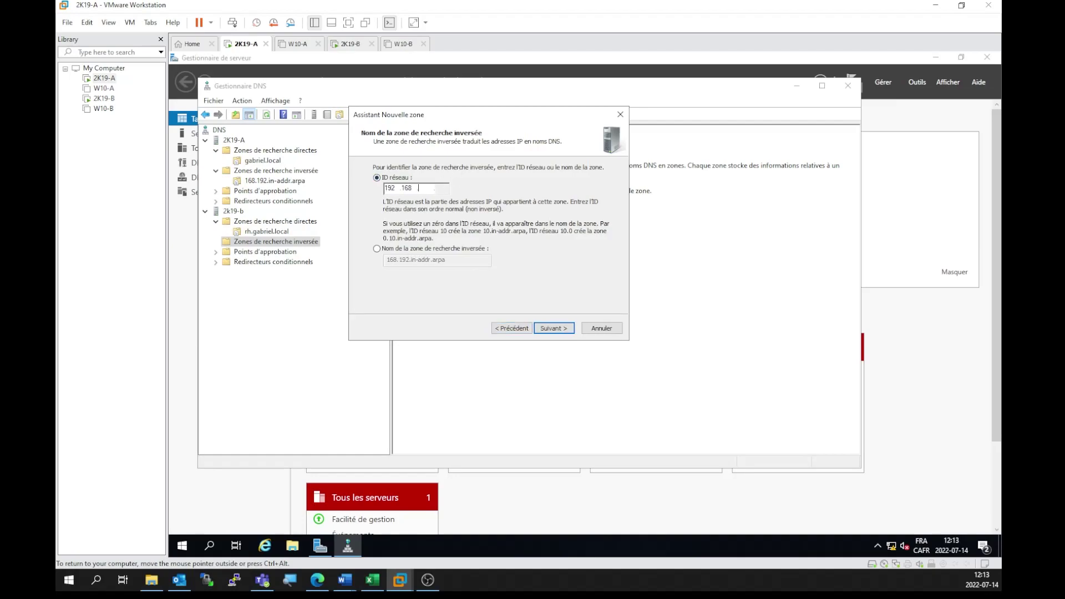
type("30 .")
left_click(547, 329)
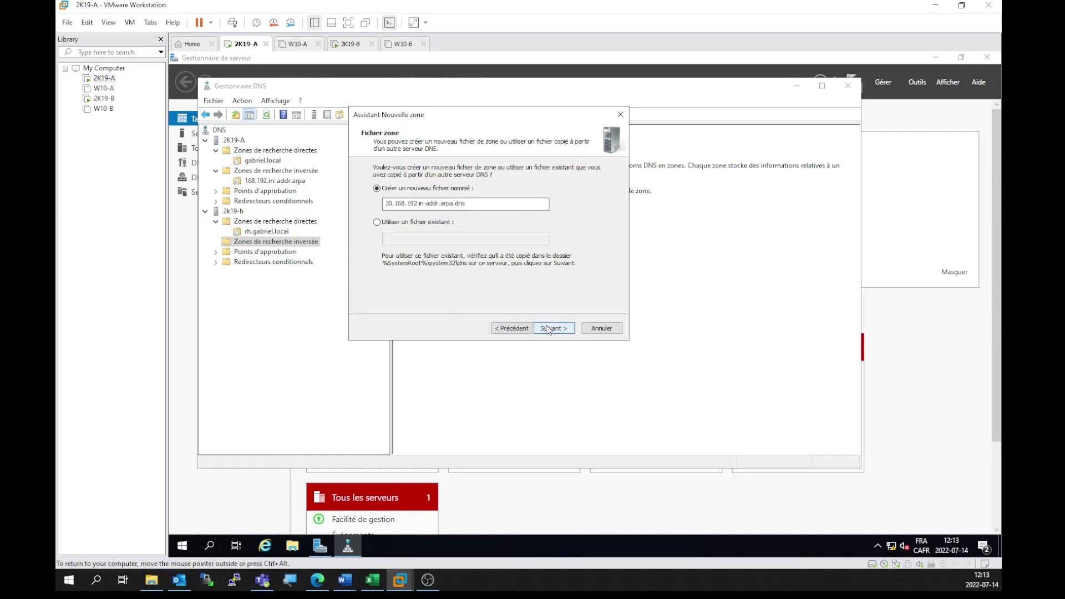
left_click(560, 329)
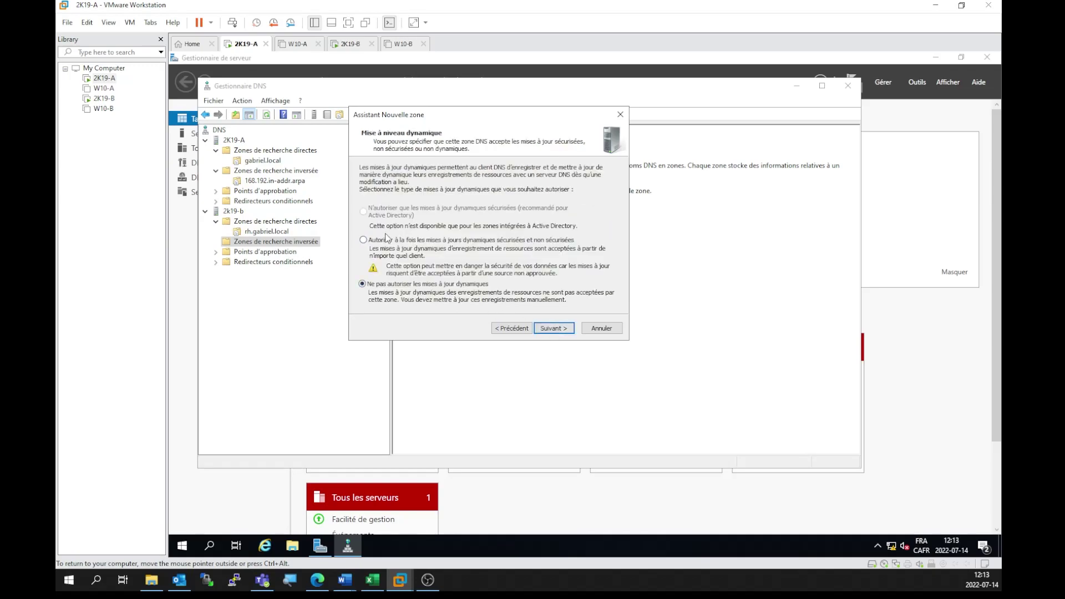
left_click(552, 327)
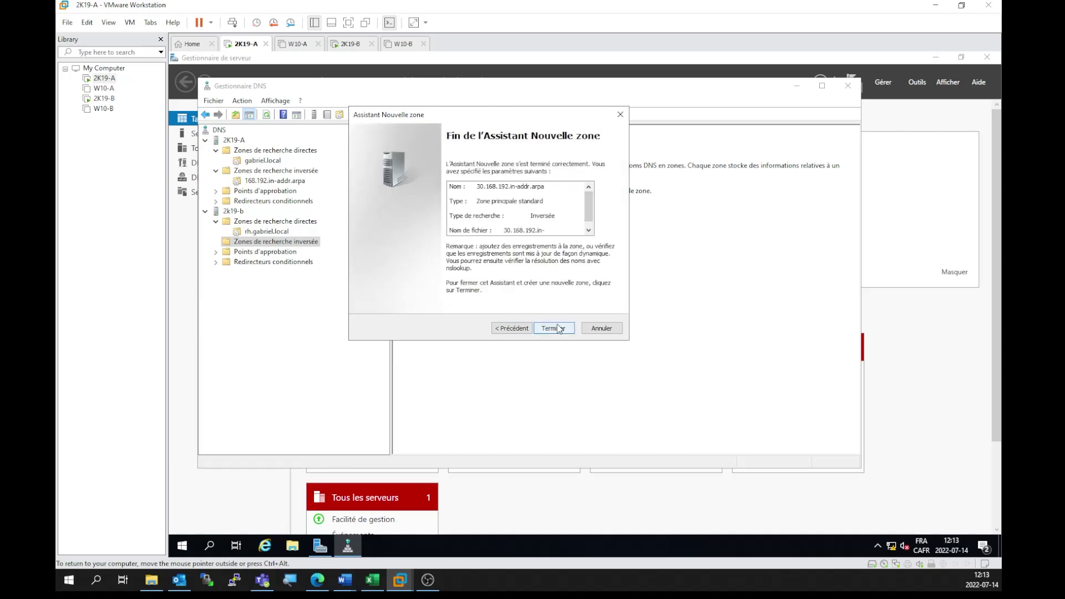
left_click(552, 328)
Step: Review the 30.168.192.in-addr.arpa and rh.gabriel.local zones, then show 2K19-A's DNS folders
left_click(262, 252)
left_click(260, 231)
left_click(268, 253)
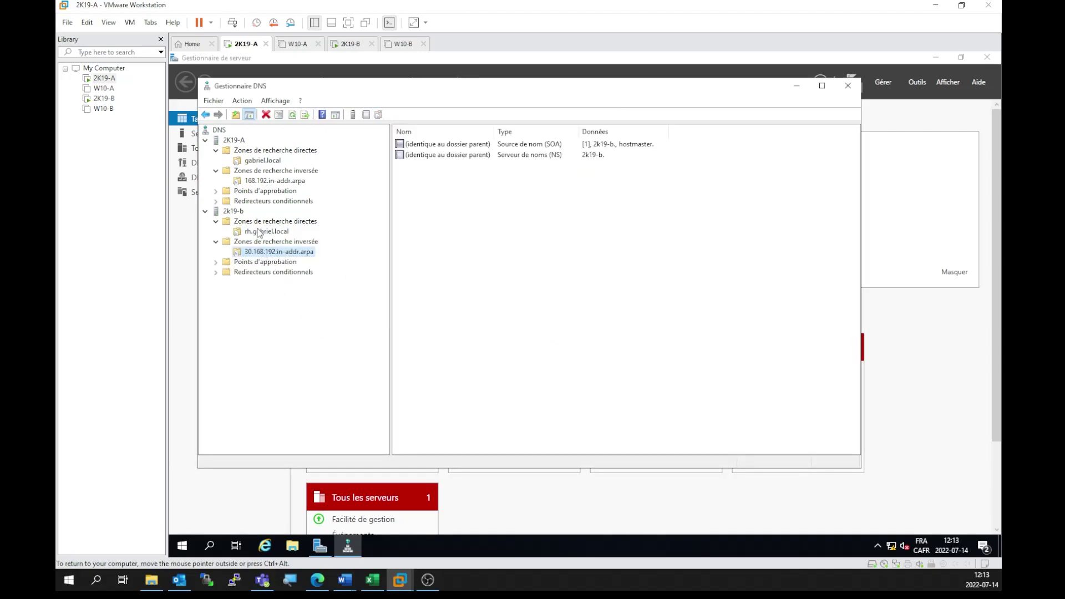
left_click(257, 233)
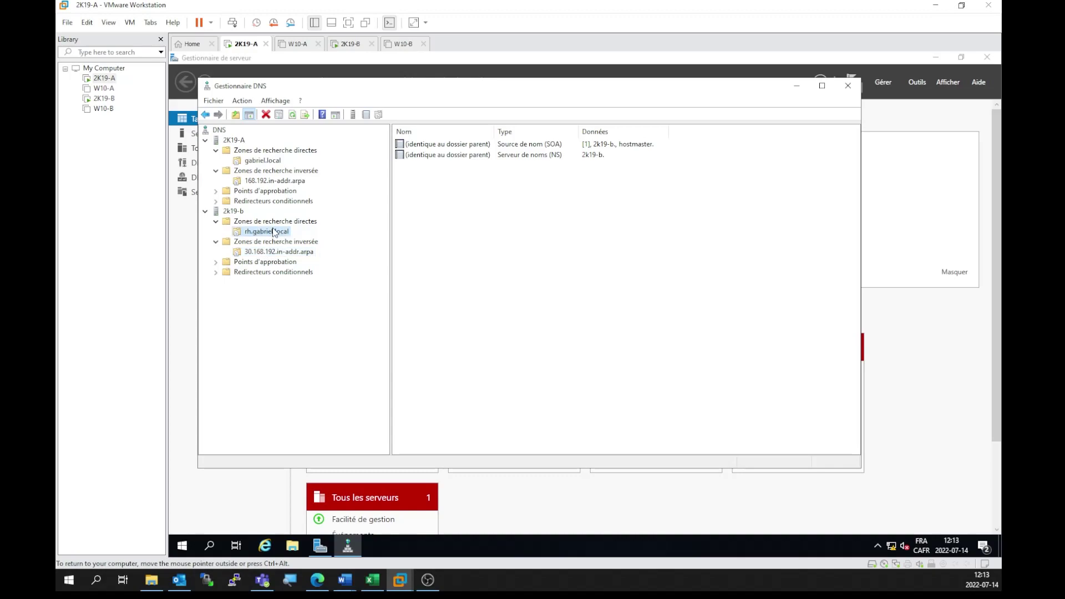
left_click(241, 142)
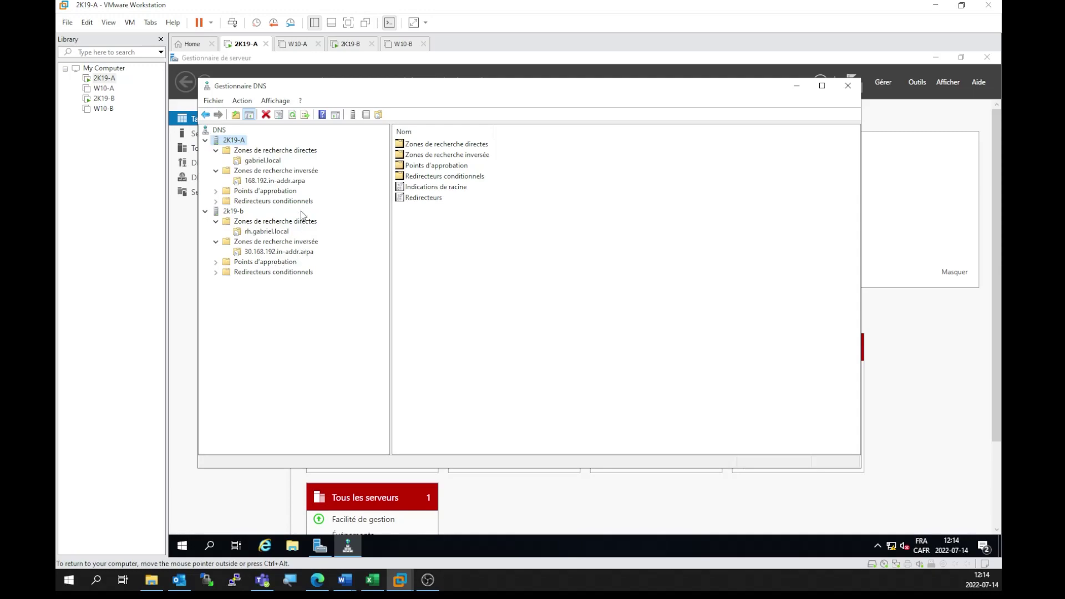
Step: Start a new delegation in gabriel.local with rh as the delegated domain
left_click(259, 161)
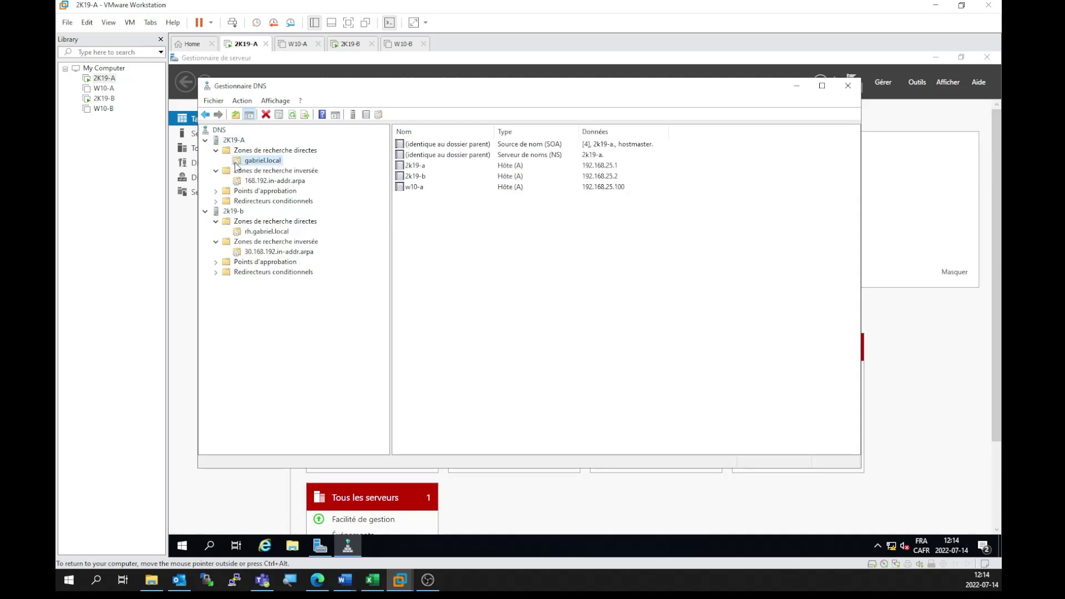
right_click(274, 158)
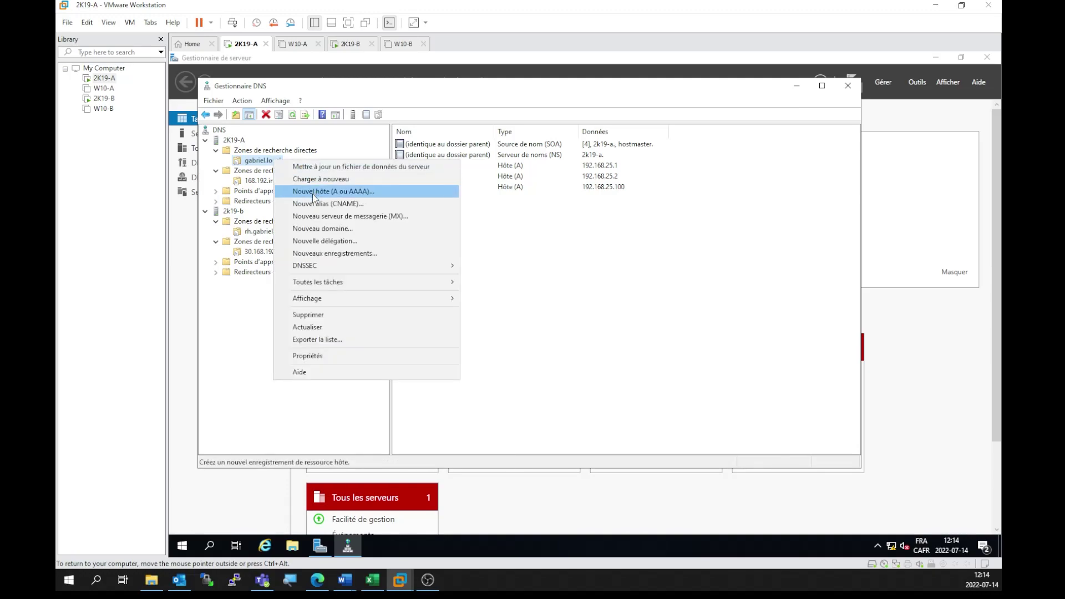
left_click(358, 241)
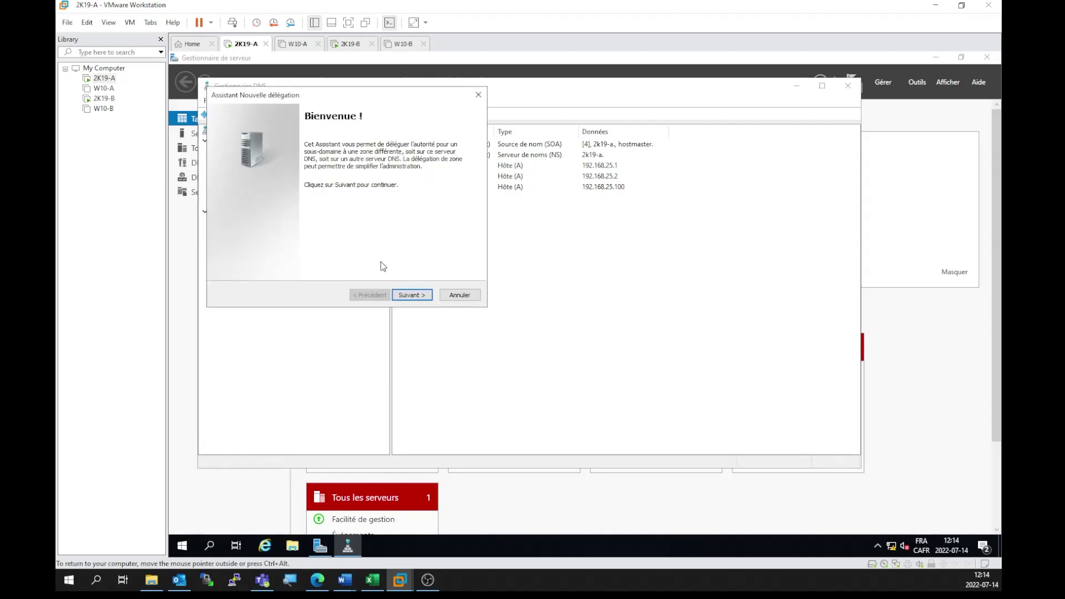
left_click(408, 295)
left_click_drag(324, 99, 538, 161)
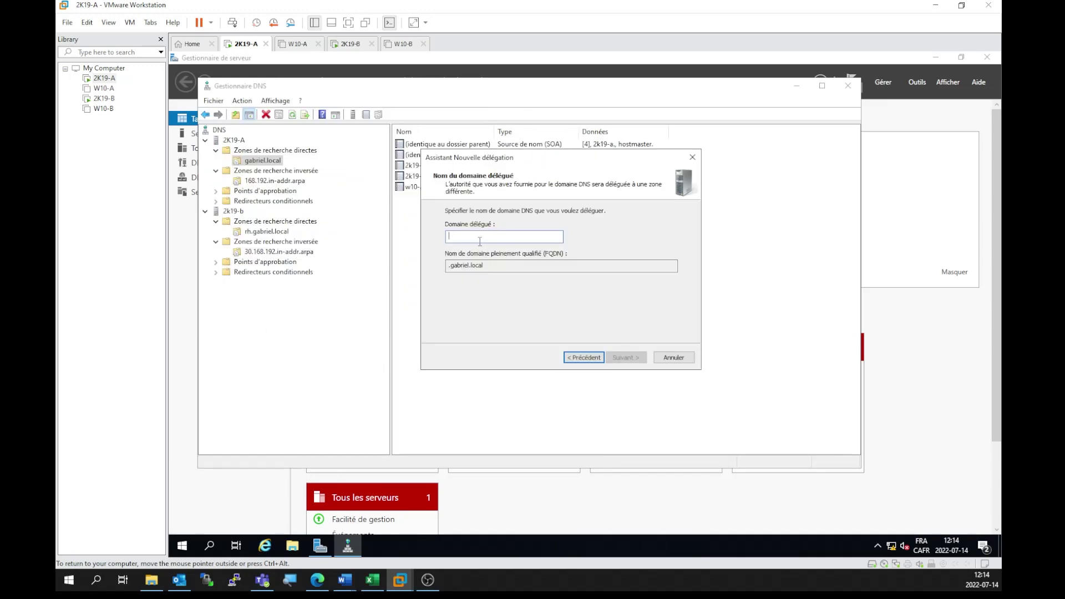
type("rh")
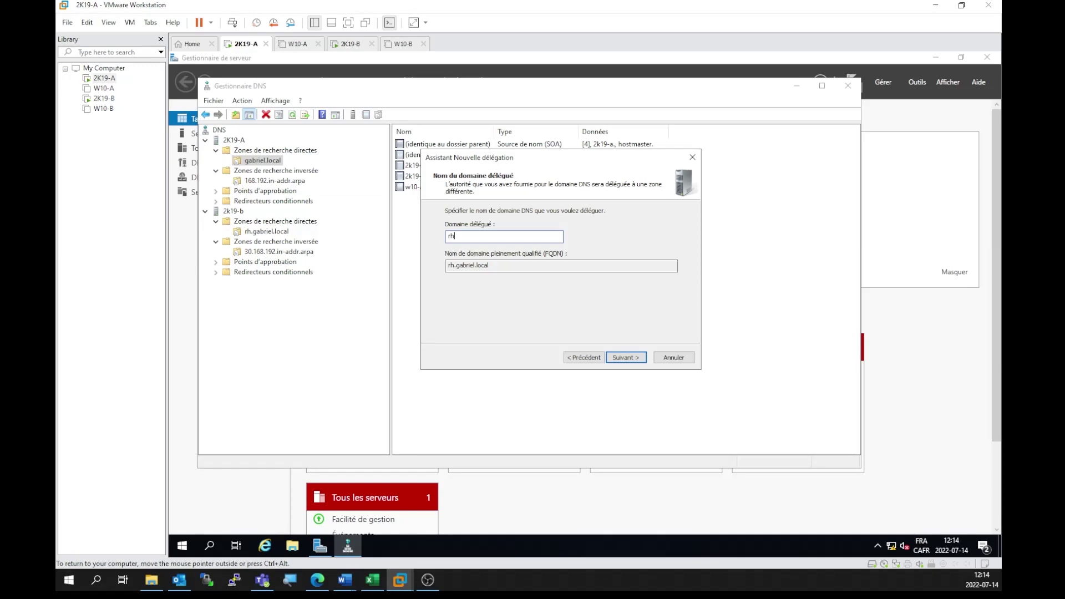
left_click_drag(490, 266, 448, 271)
left_click(630, 358)
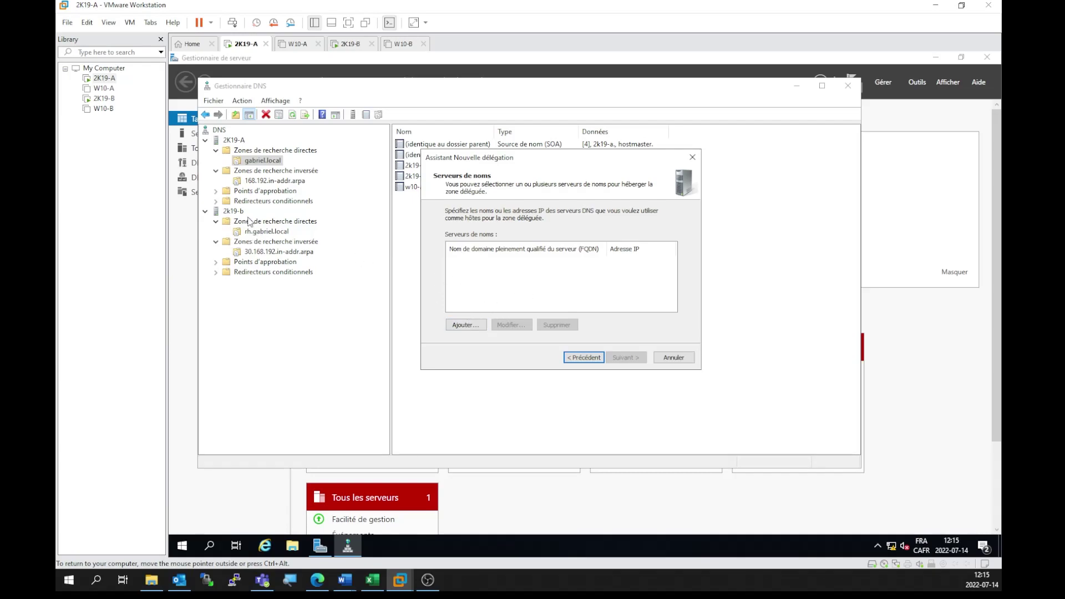
Step: Add 2k19-b.gabriel.local, resolved to 192.168.25.2, as the rh delegation's name server
left_click(469, 325)
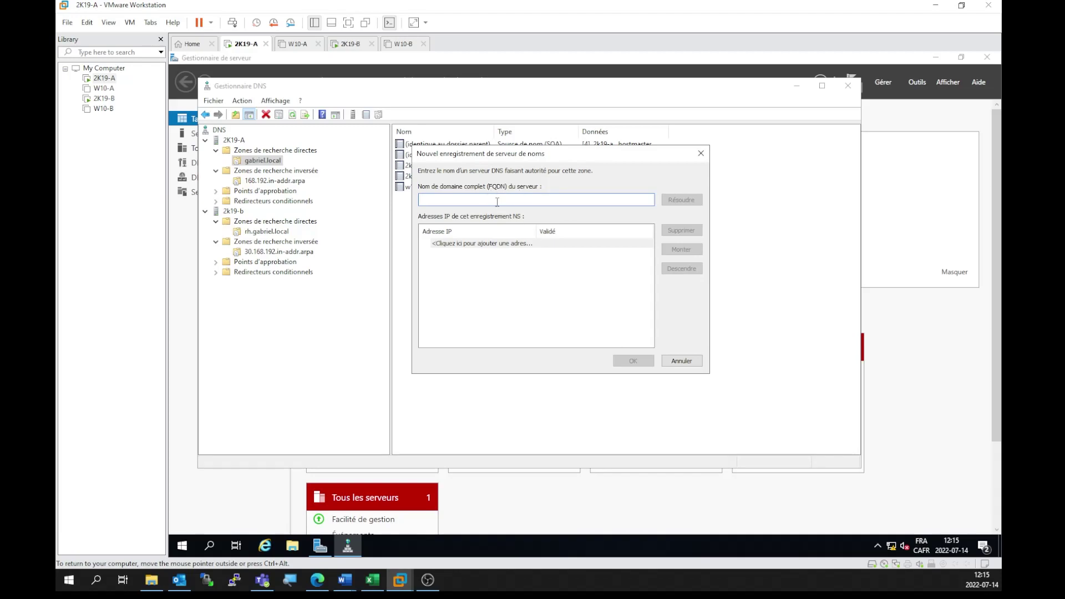
type("2k19-b")
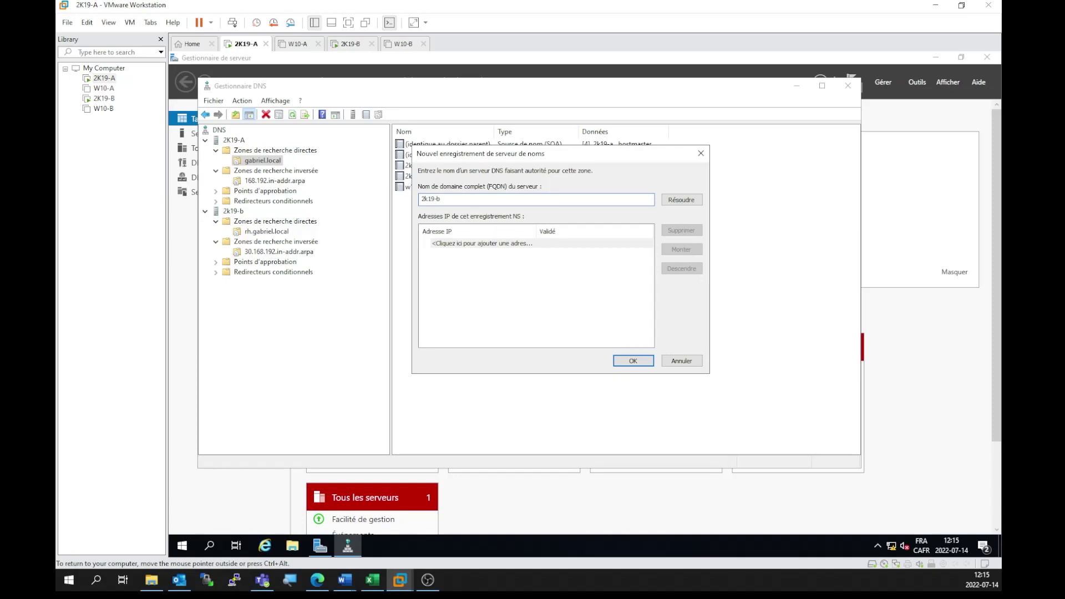
type(".gabriel.local")
left_click(676, 200)
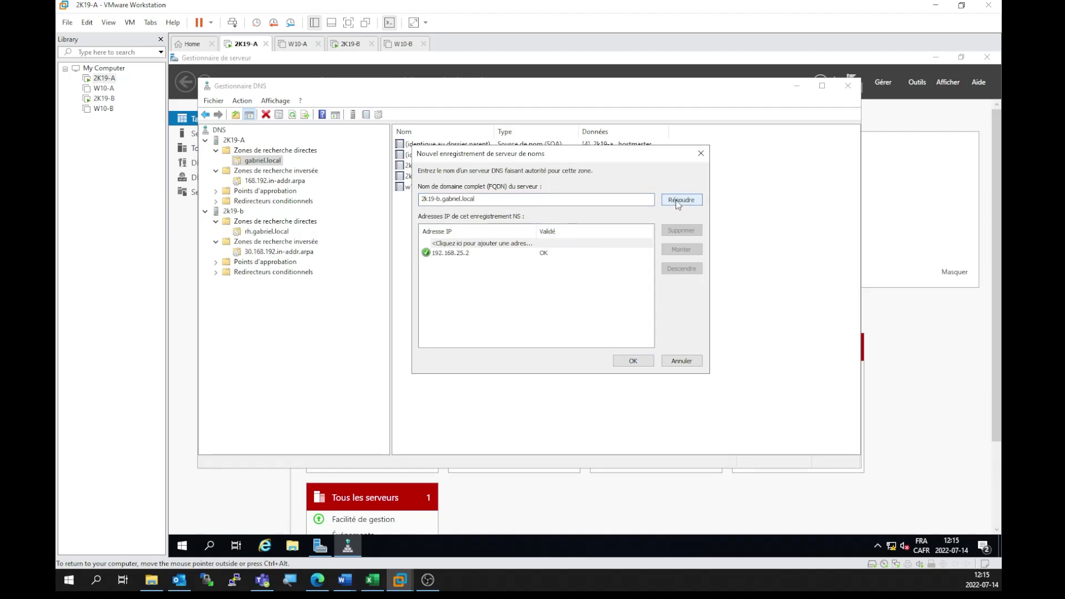
left_click(446, 256)
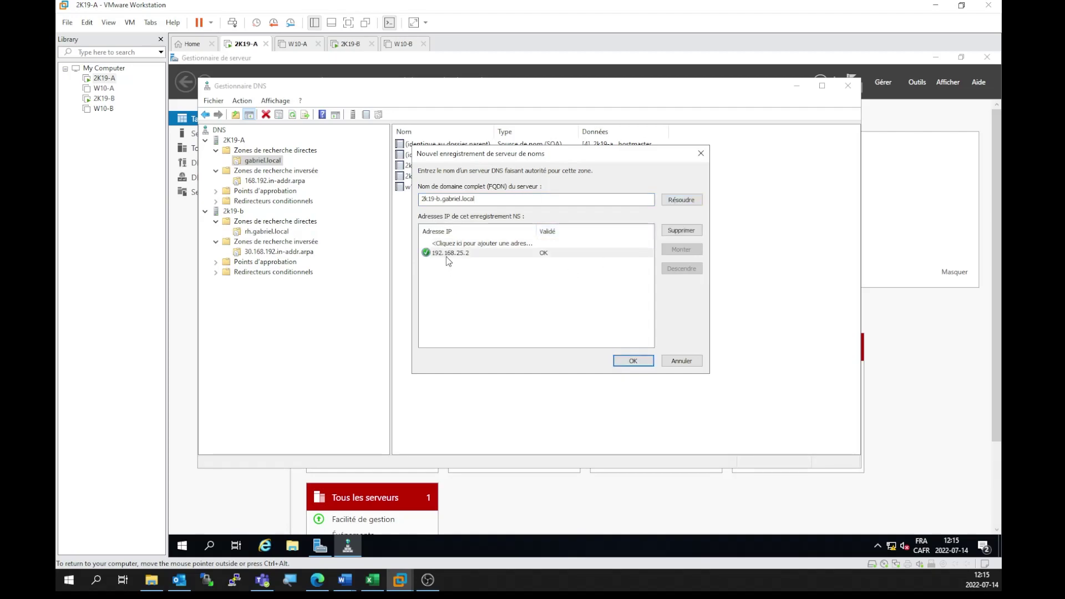
left_click(460, 310)
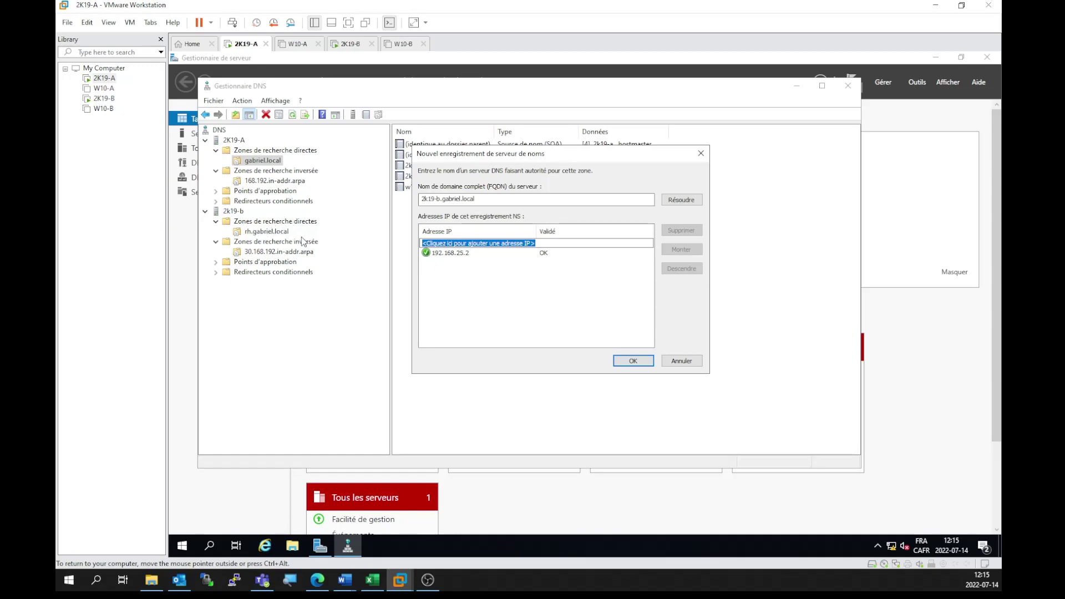
left_click(633, 361)
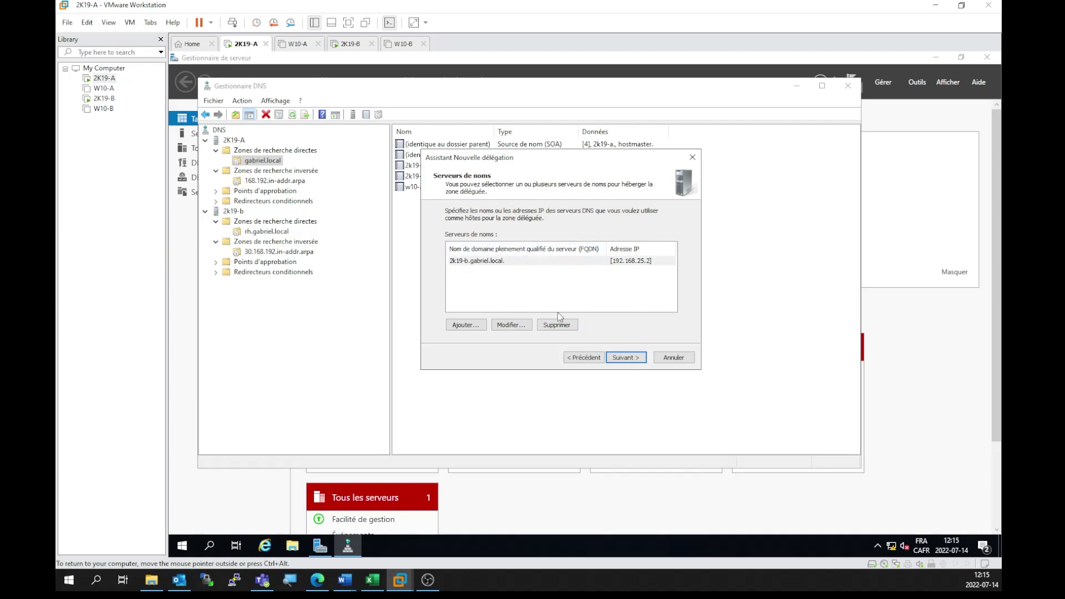
left_click(638, 358)
Step: Finish the rh delegation, check its NS record, then show the 168.192.in-addr.arpa zone
left_click(626, 358)
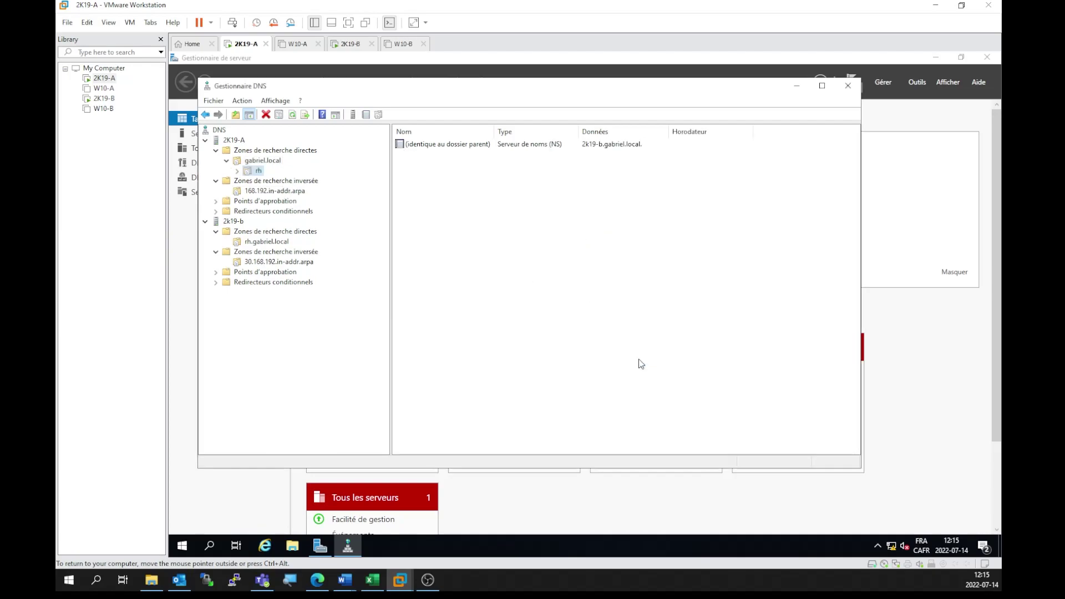
left_click(237, 171)
left_click(263, 161)
left_click(259, 171)
left_click(265, 191)
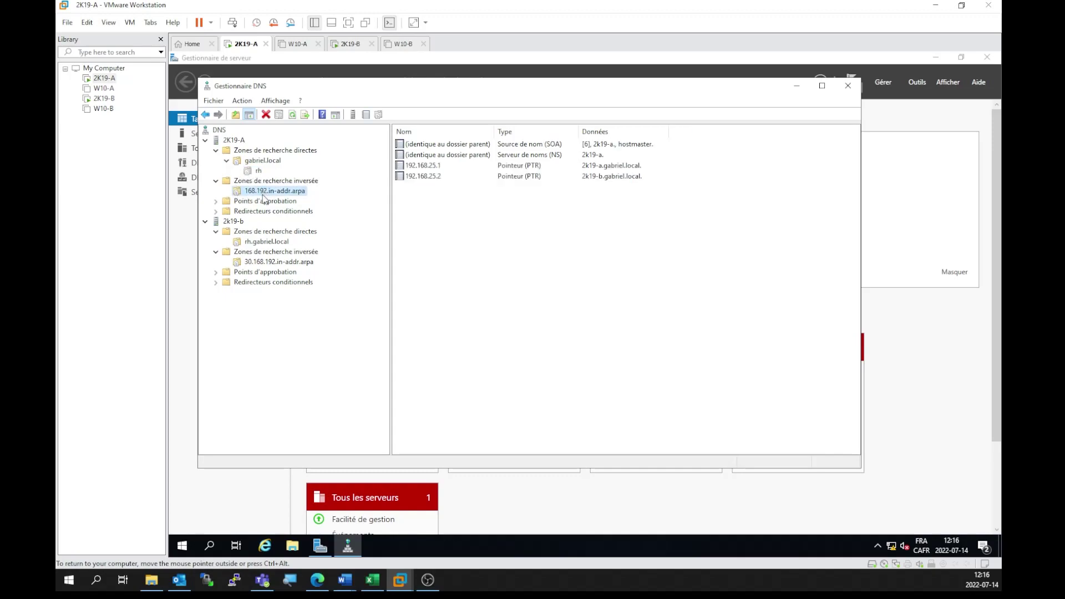
Step: Start a new delegation in 168.192.in-addr.arpa with 30 as the delegated domain
right_click(259, 194)
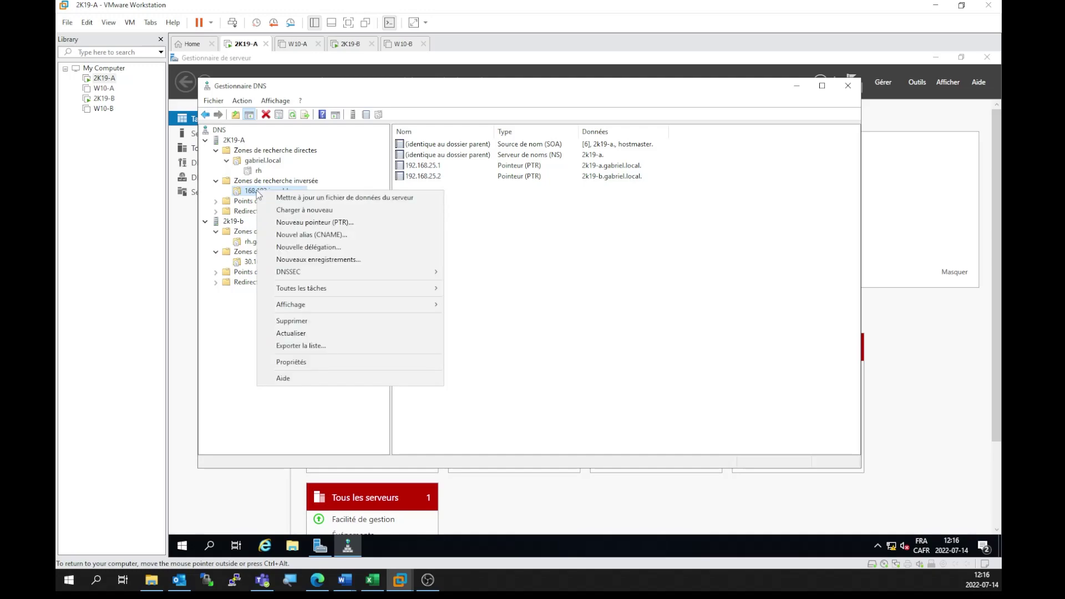
left_click(312, 247)
left_click_drag(342, 94, 519, 162)
left_click(592, 353)
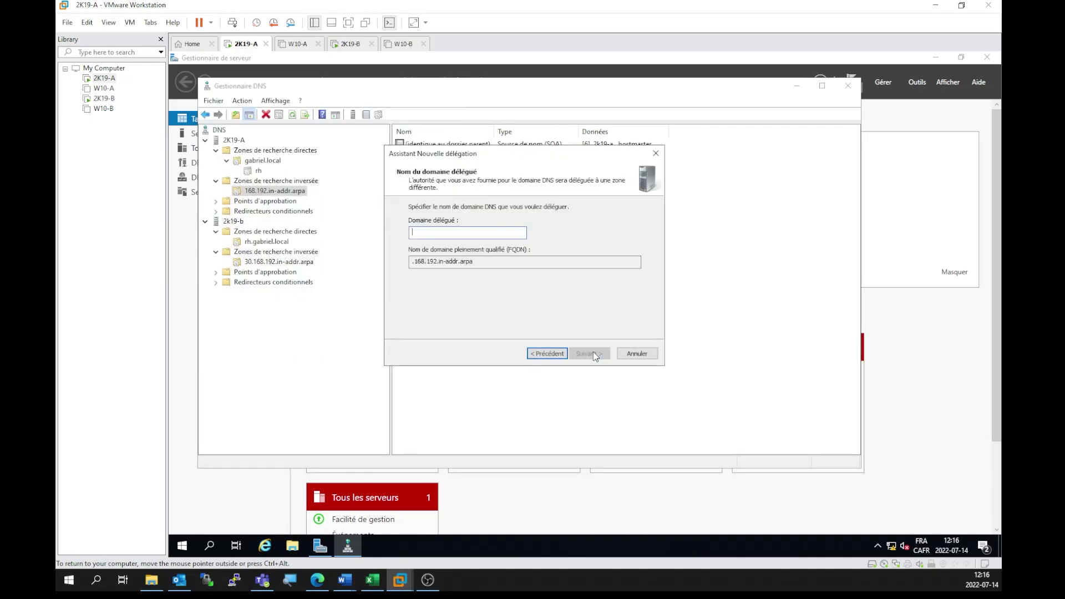
type("30")
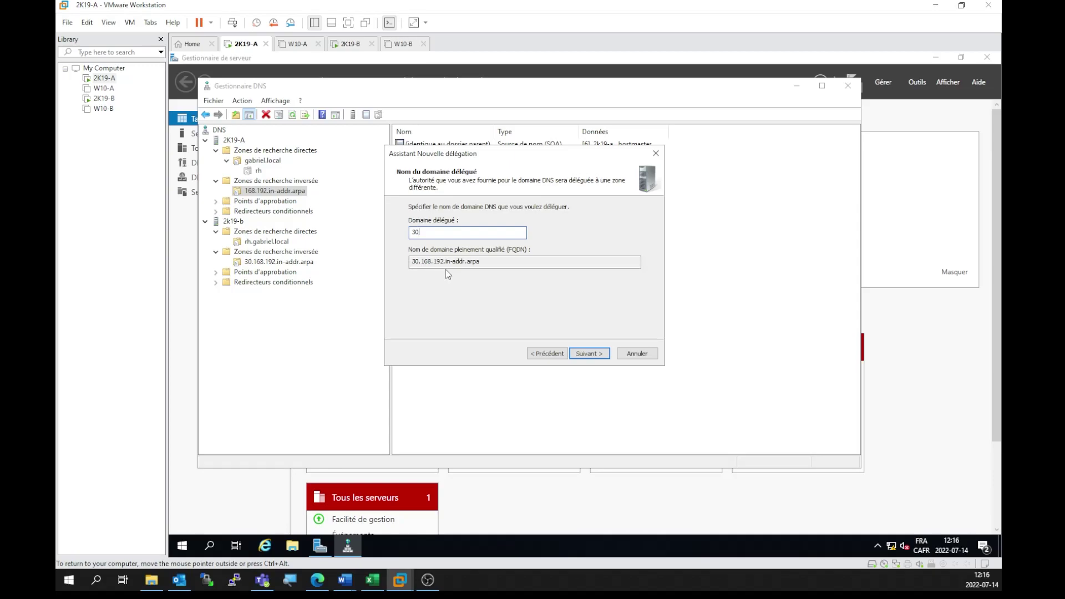
left_click_drag(445, 261, 404, 272)
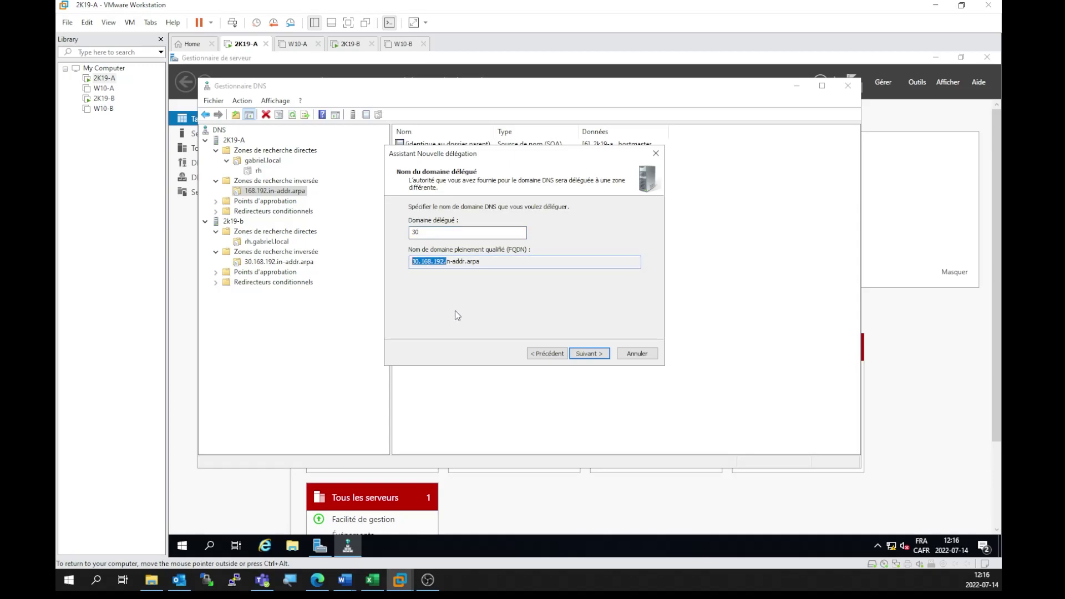
left_click(591, 354)
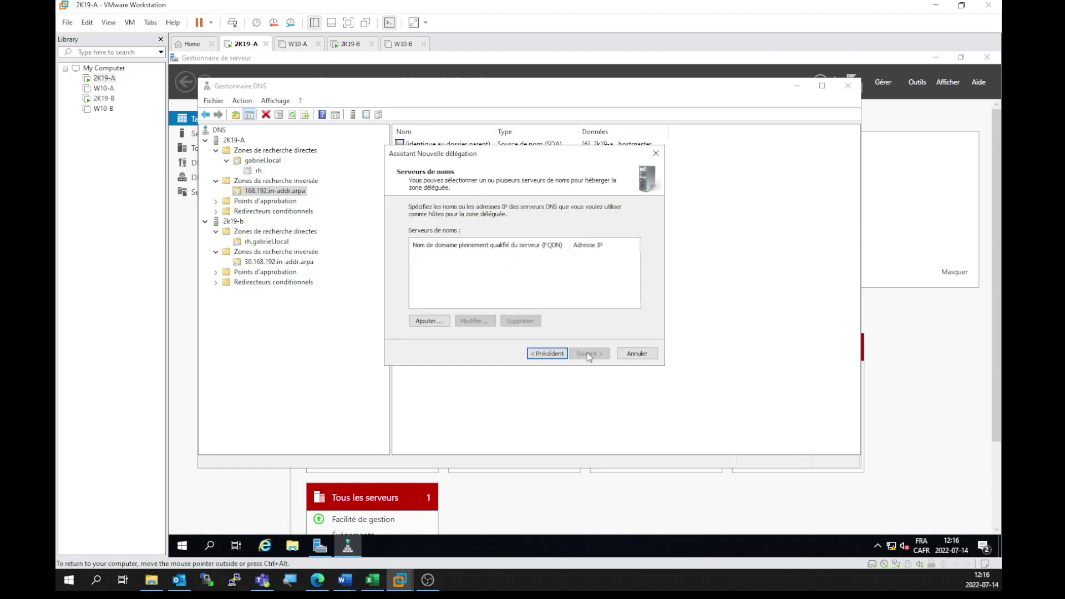
Step: Add name server 2k19-b.gabriel.local at 192.168.25.2, finish, and view the 30 delegation
left_click(429, 322)
type("2k19-b.gabriel.local")
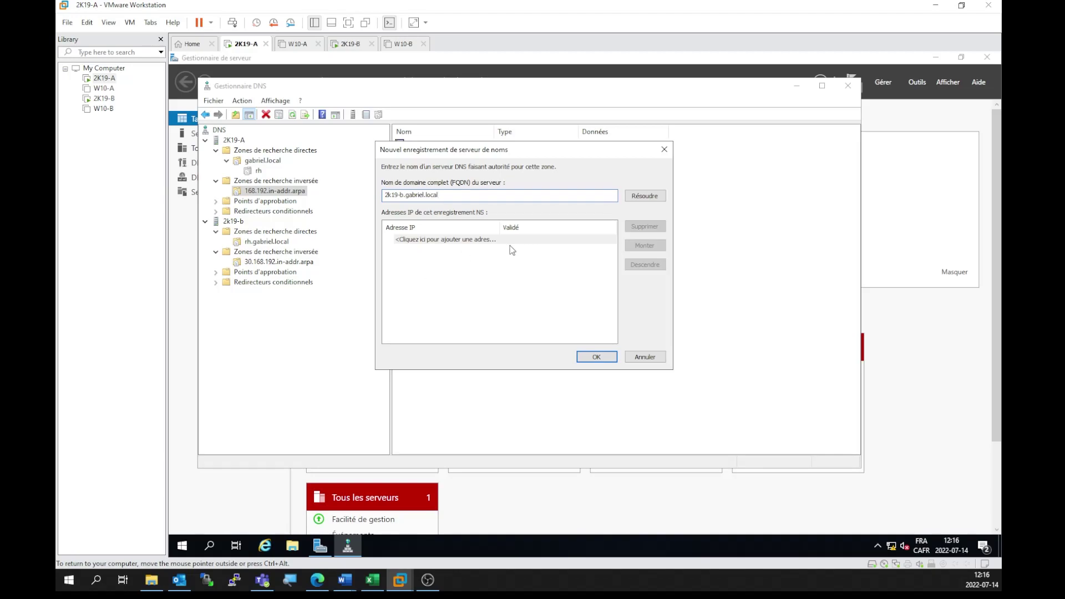
key("Tab")
key("Return")
left_click(408, 249)
left_click(422, 240)
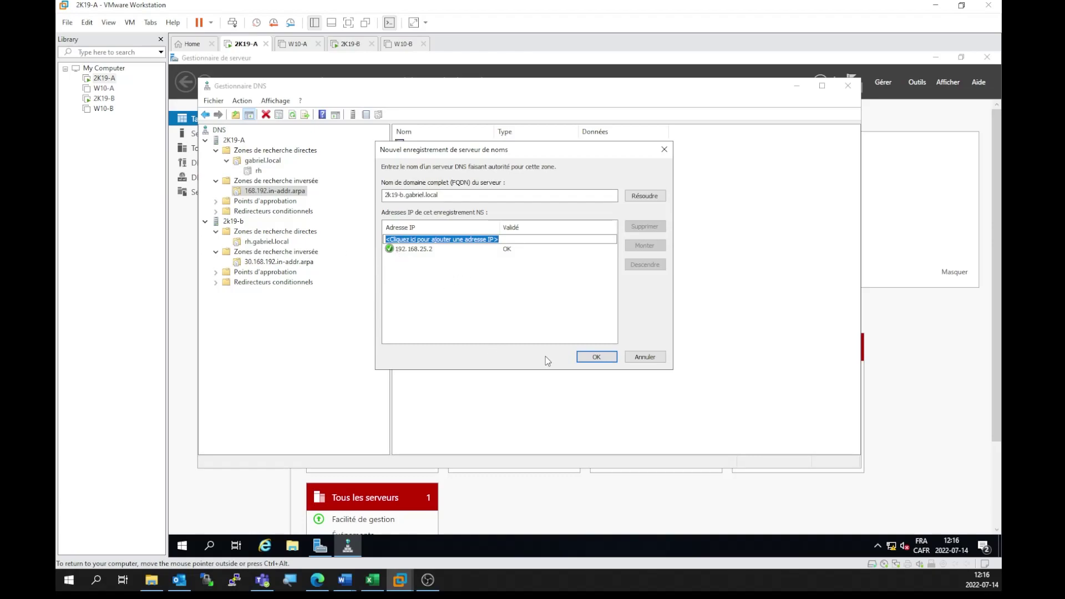
left_click(579, 356)
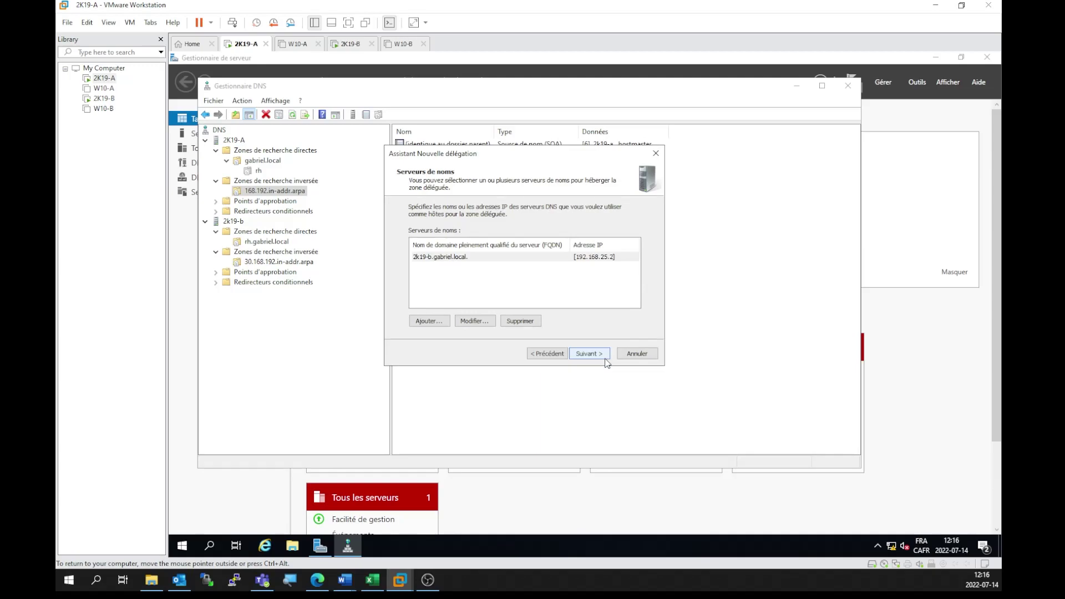
left_click(598, 355)
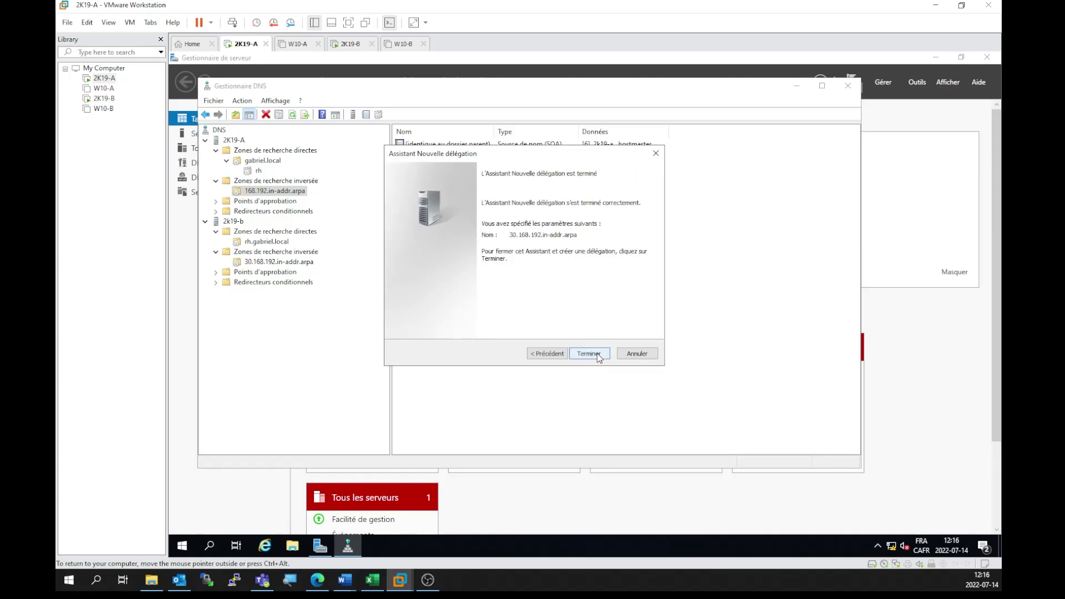
left_click(588, 354)
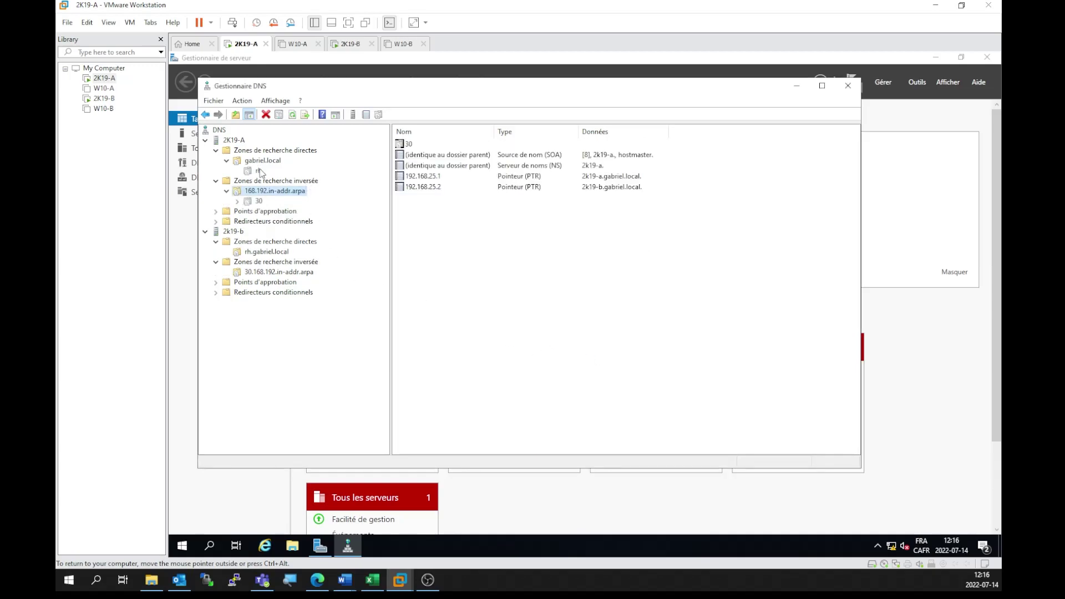
left_click(258, 201)
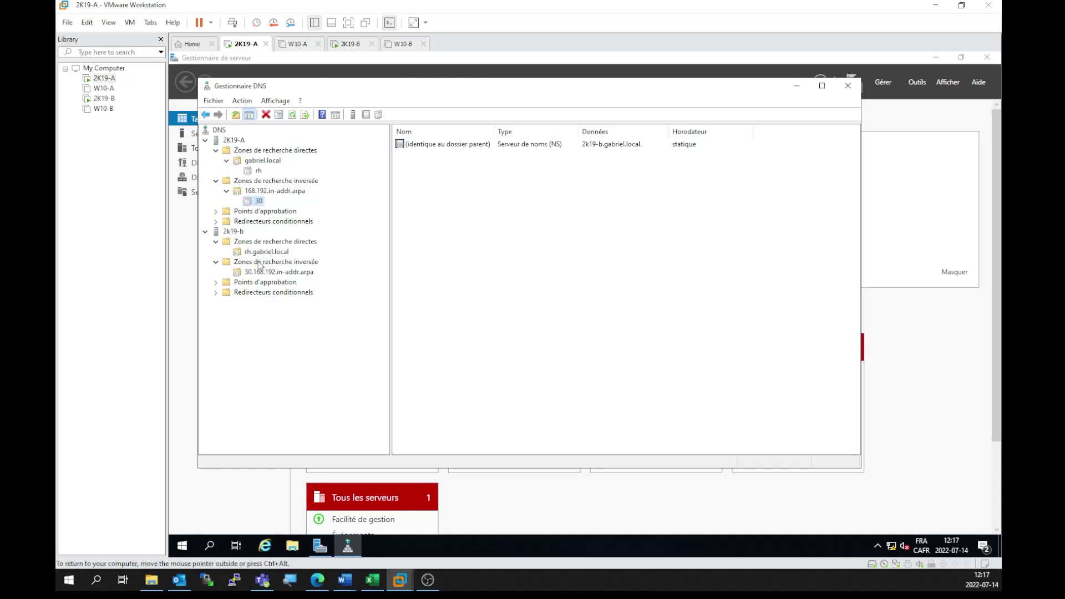
Step: Show the rh.gabriel.local zone on server 2k19-b
left_click(271, 253)
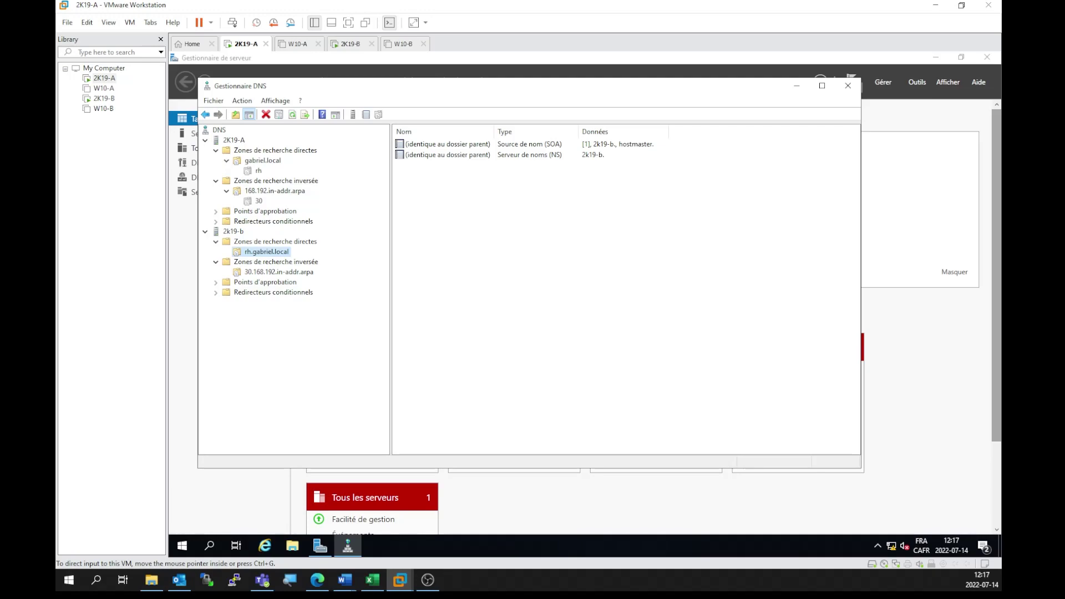
Step: Add host record w10-b at 192.168.30.100 to the rh.gabriel.local zone
right_click(480, 240)
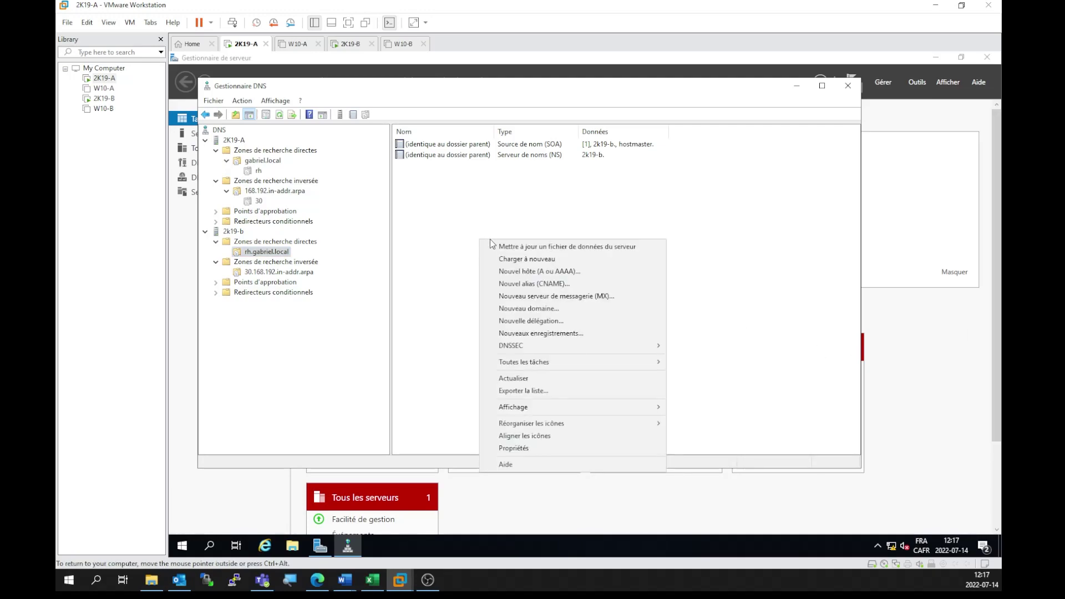
left_click(518, 272)
type("w")
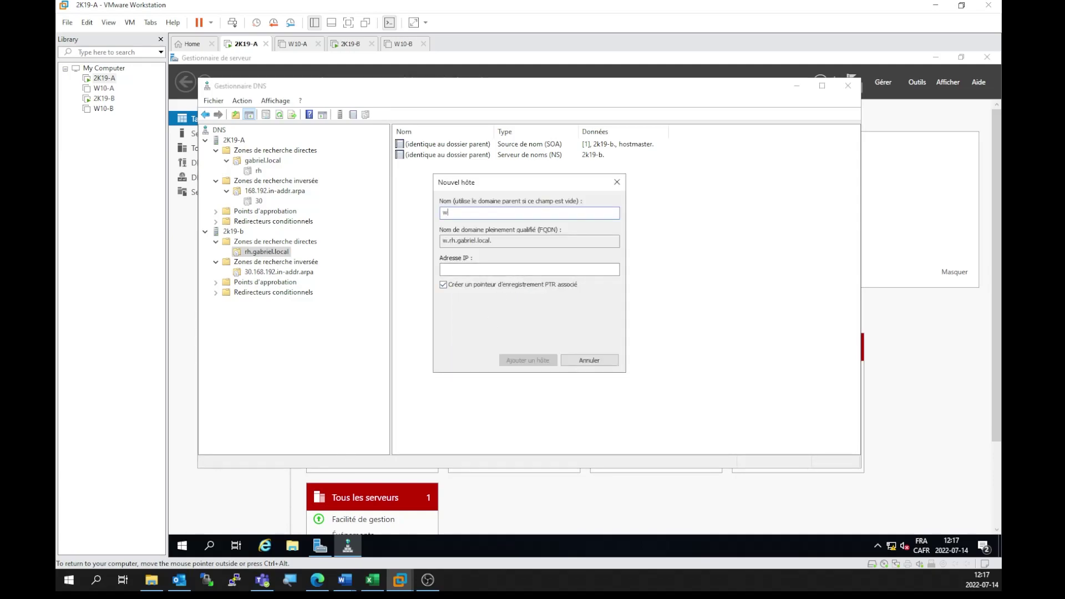
type("10-b")
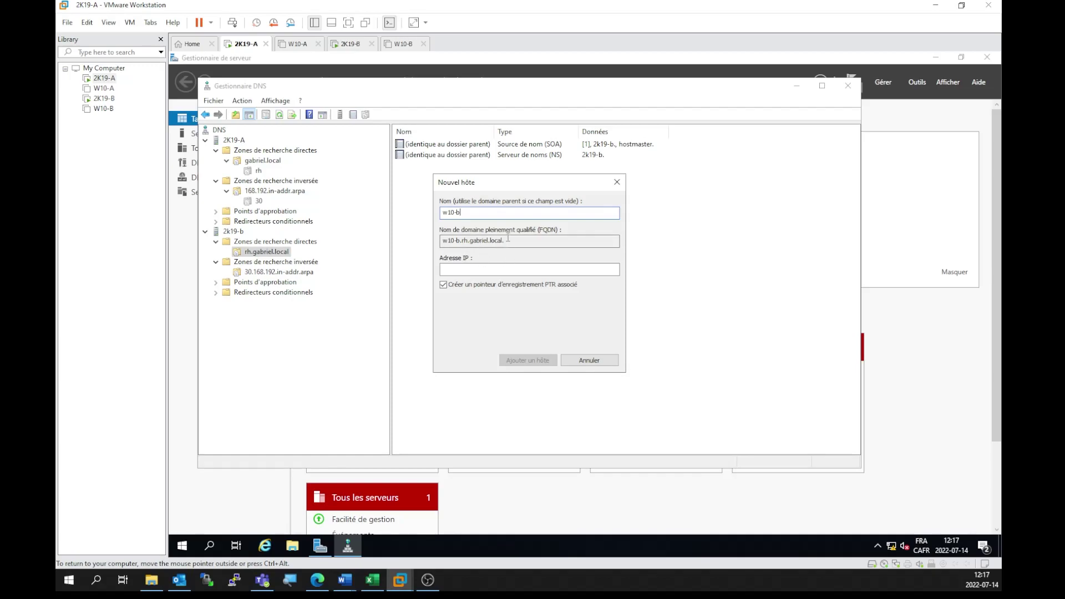
left_click(497, 271)
type("192.168.30")
type(".100")
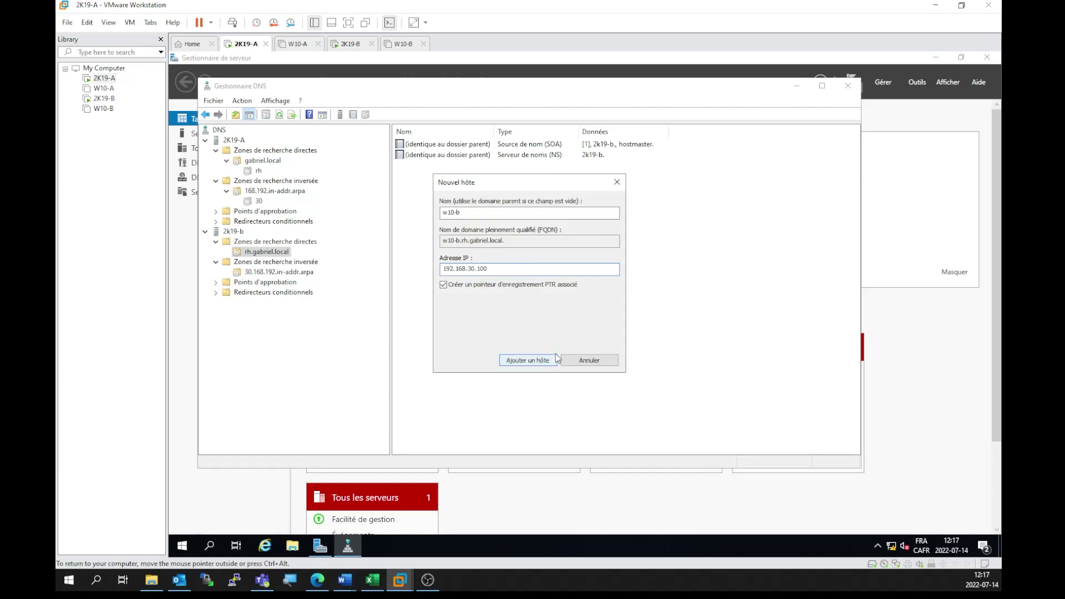
left_click(547, 362)
left_click(664, 340)
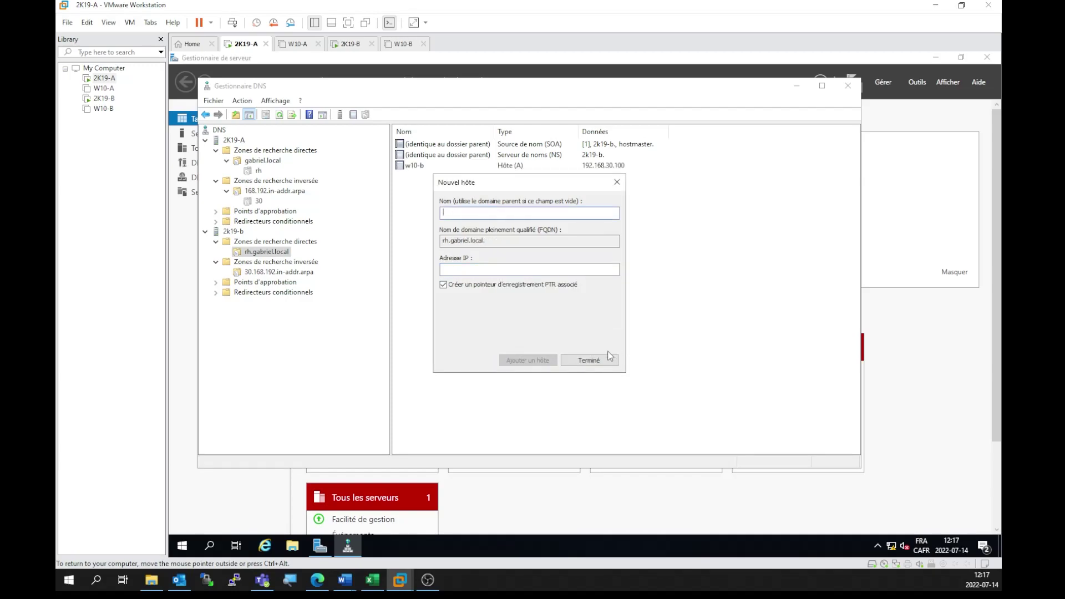
left_click(590, 361)
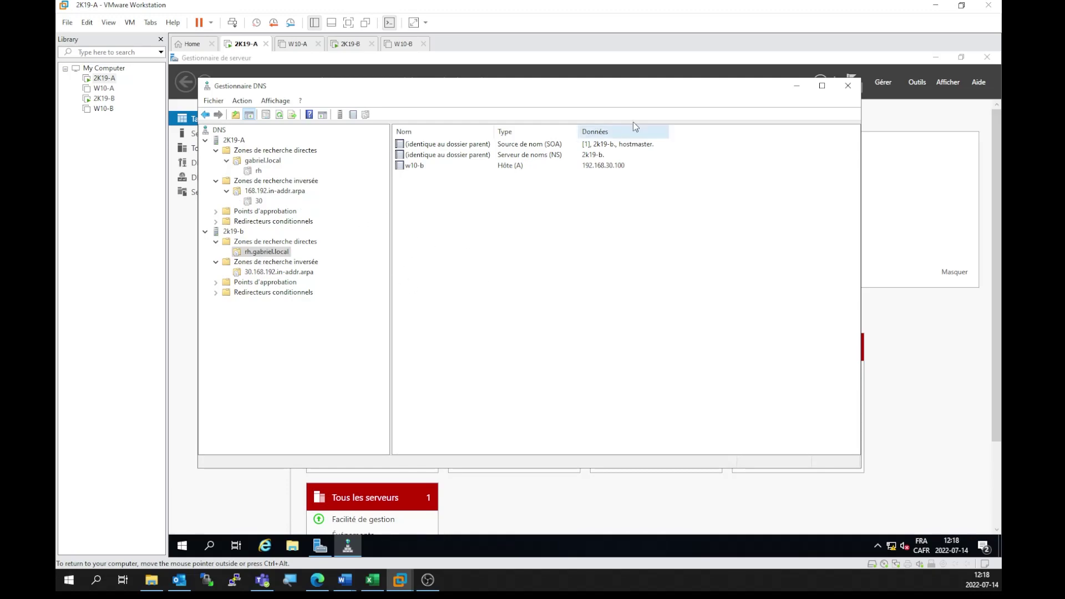
Step: Close DNS Manager and open the DHCP console maximized
left_click(848, 85)
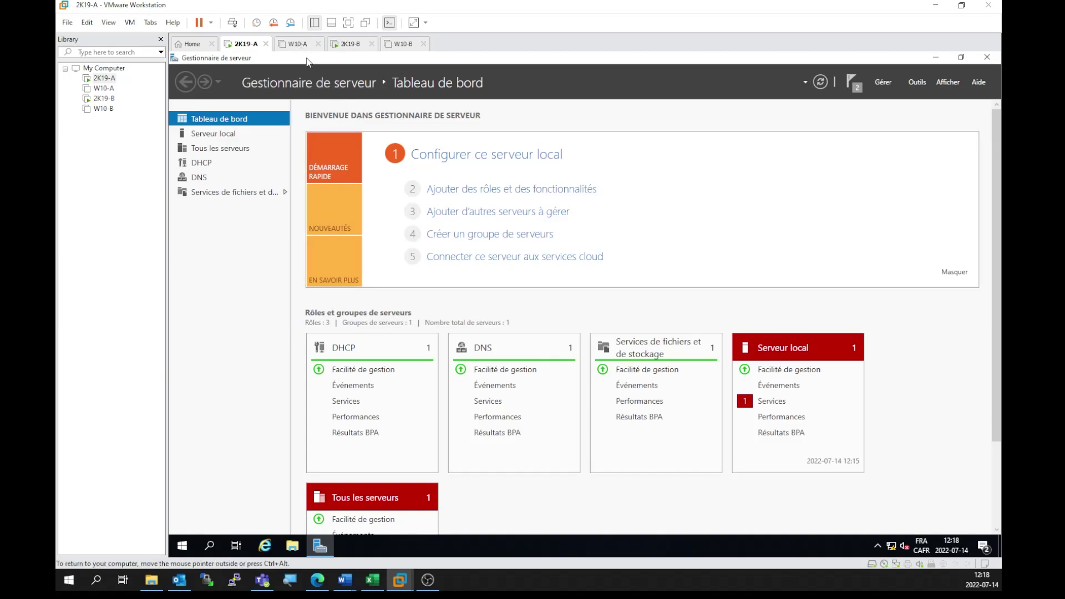
left_click(918, 83)
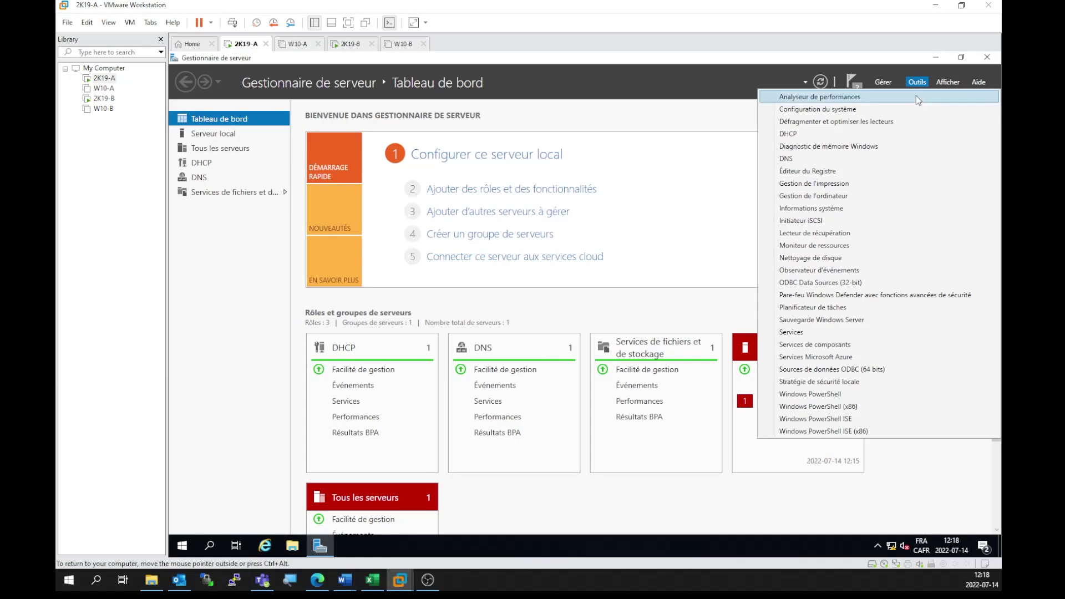
left_click(788, 135)
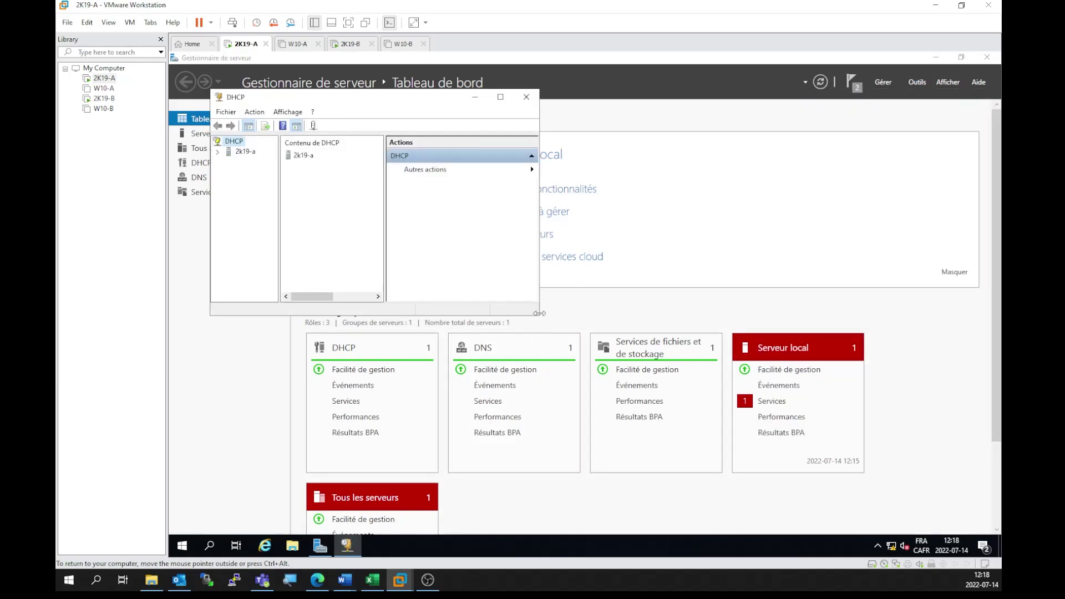
left_click_drag(539, 315, 770, 511)
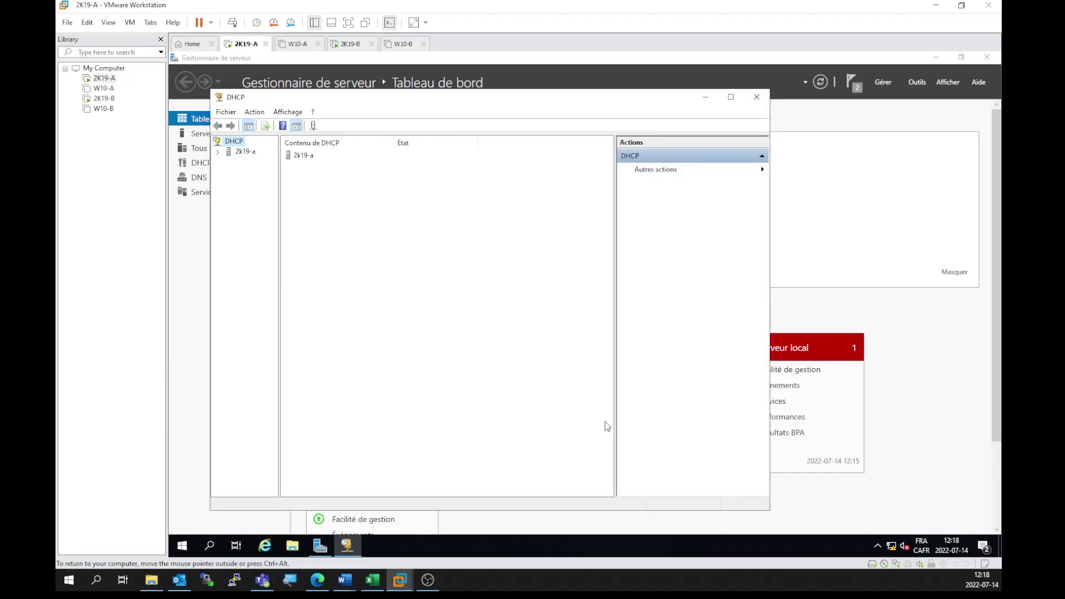
left_click_drag(278, 232, 388, 234)
left_click(730, 96)
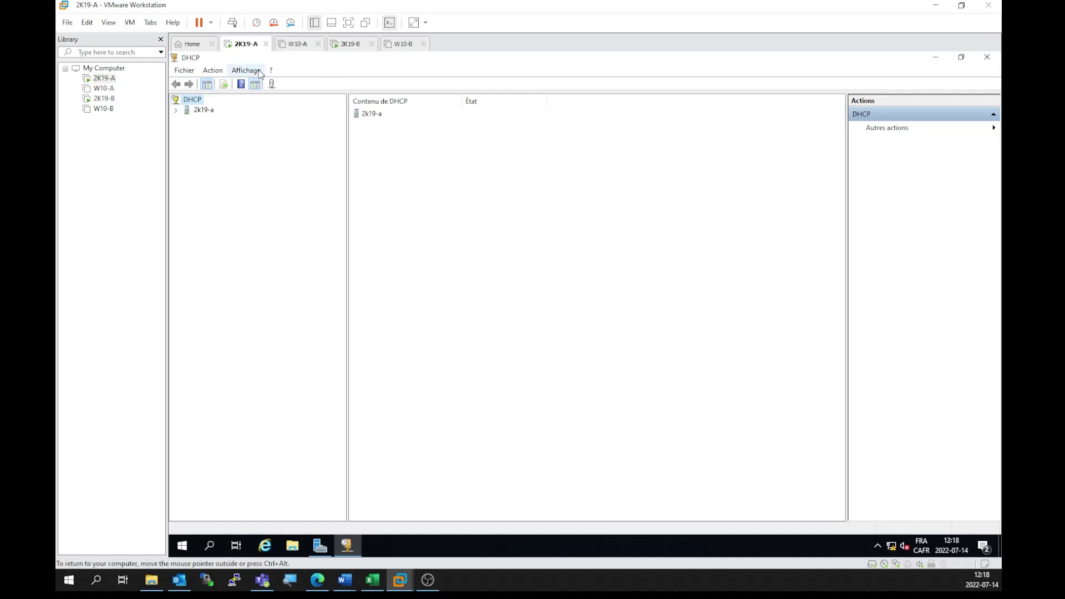
Step: Navigate to the Réservations of scope 192.168.0.0 labo2 on 2k19-a
left_click(176, 110)
left_click(187, 120)
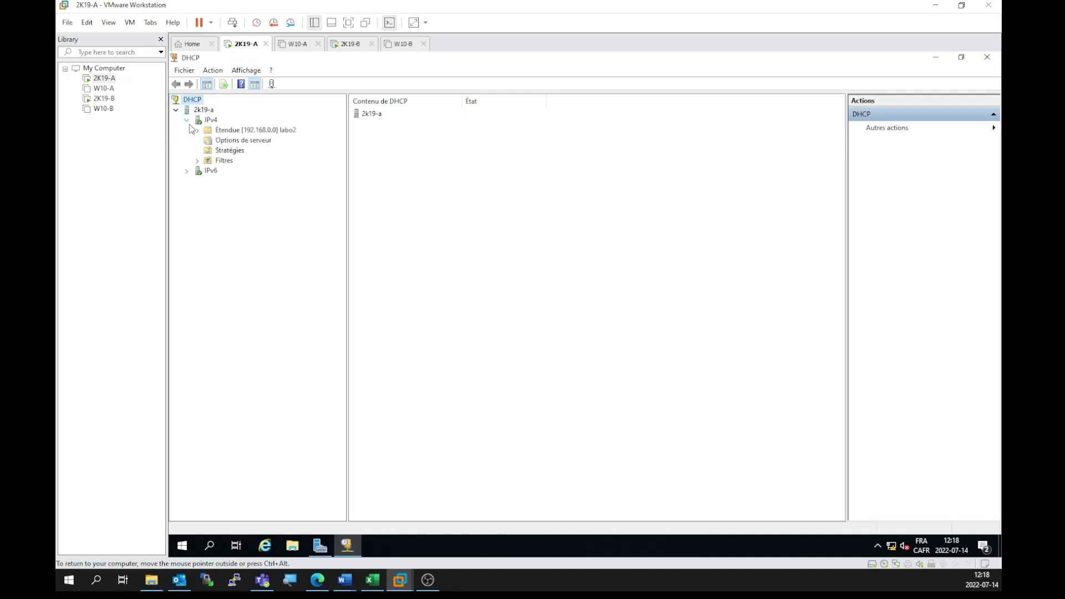
double_click(221, 131)
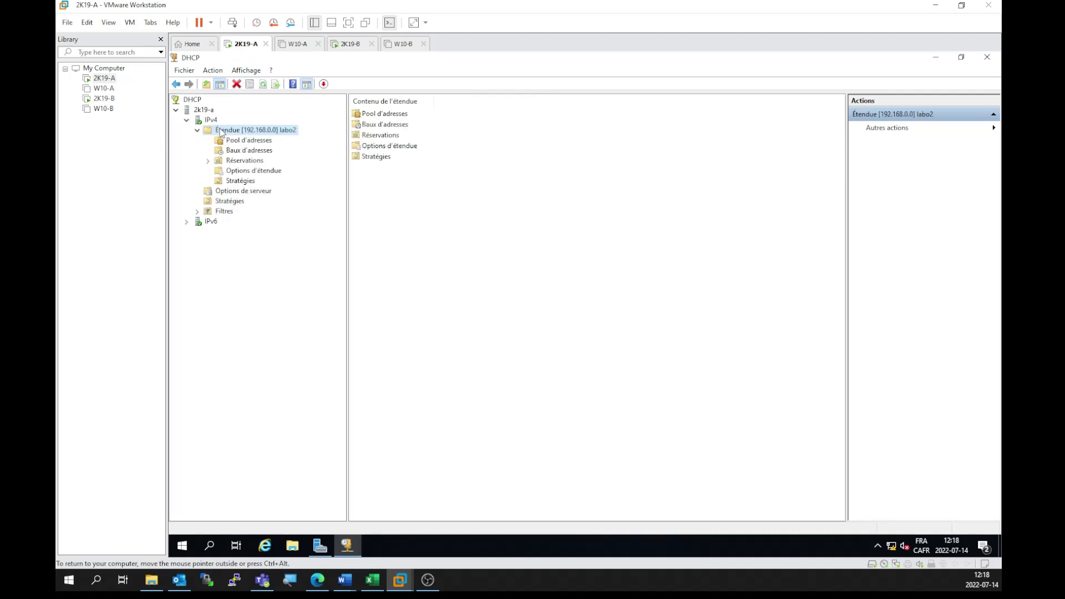
left_click(232, 164)
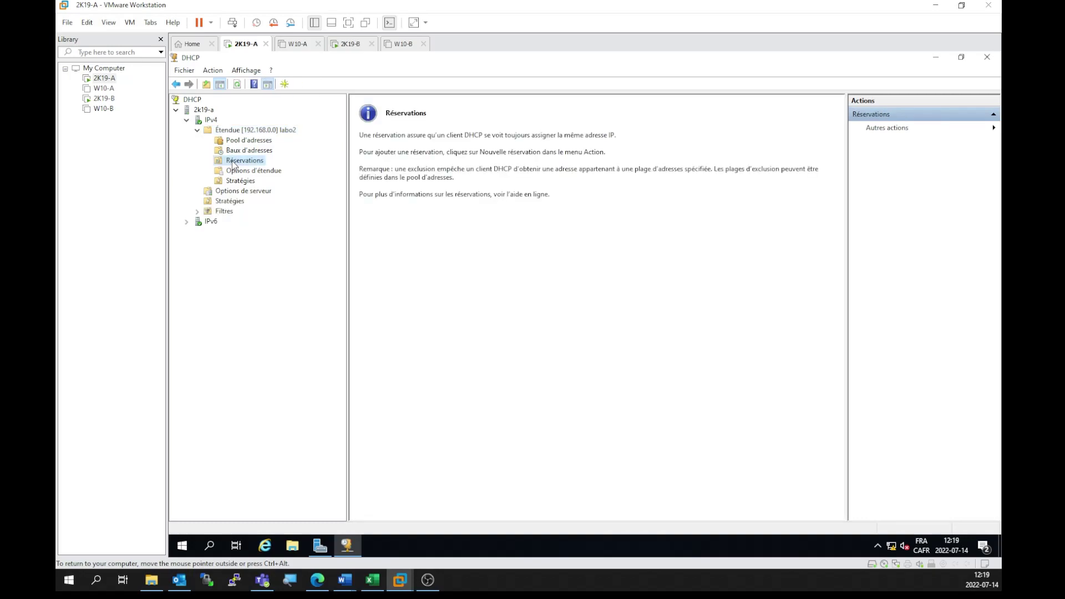
Step: Start a new reservation named w10-a with IP 192.168.25.100
right_click(232, 162)
left_click(268, 169)
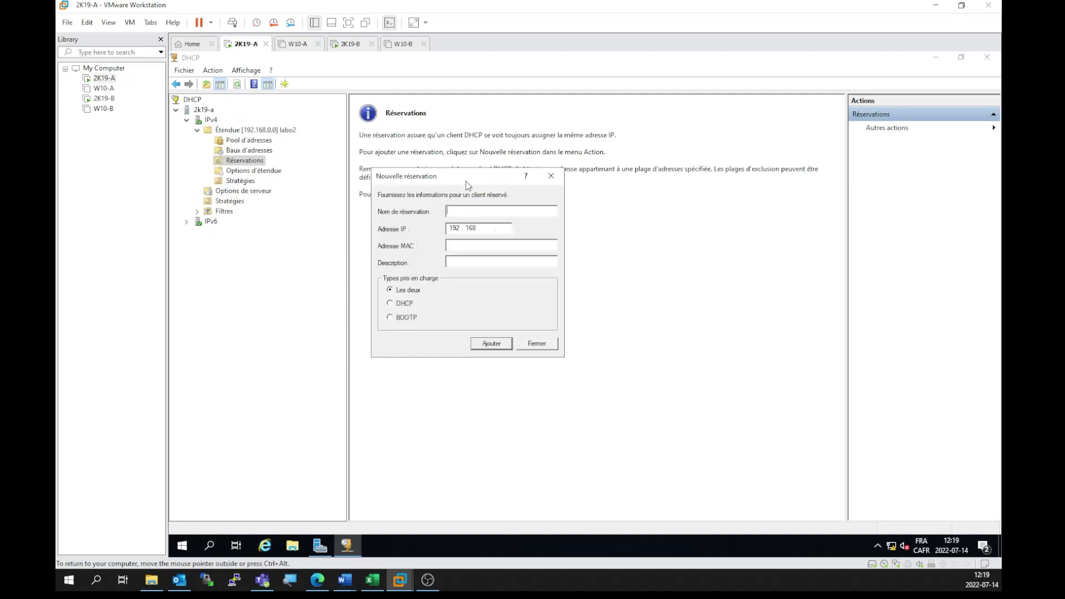
type("w10-a")
type("25")
type("100")
Step: Open the advanced settings of W10-A's network adapter
left_click(300, 46)
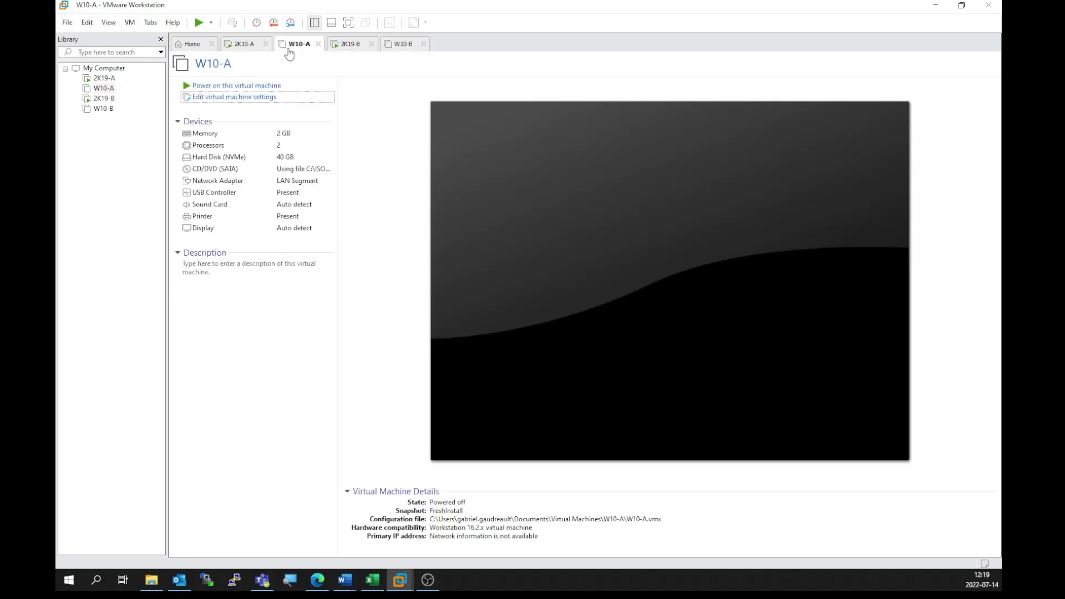
left_click(247, 97)
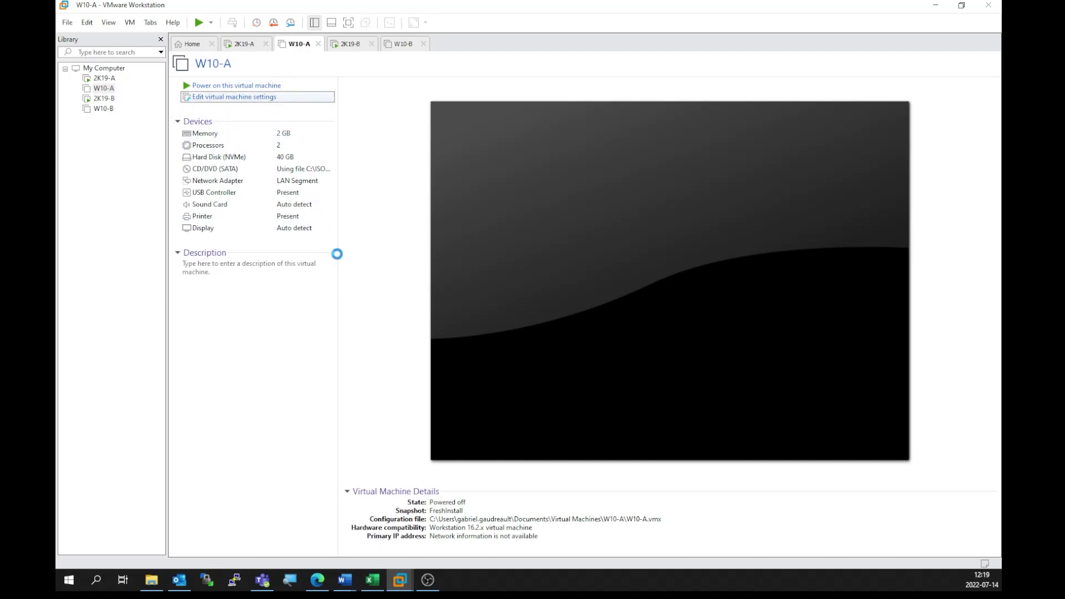
left_click(358, 172)
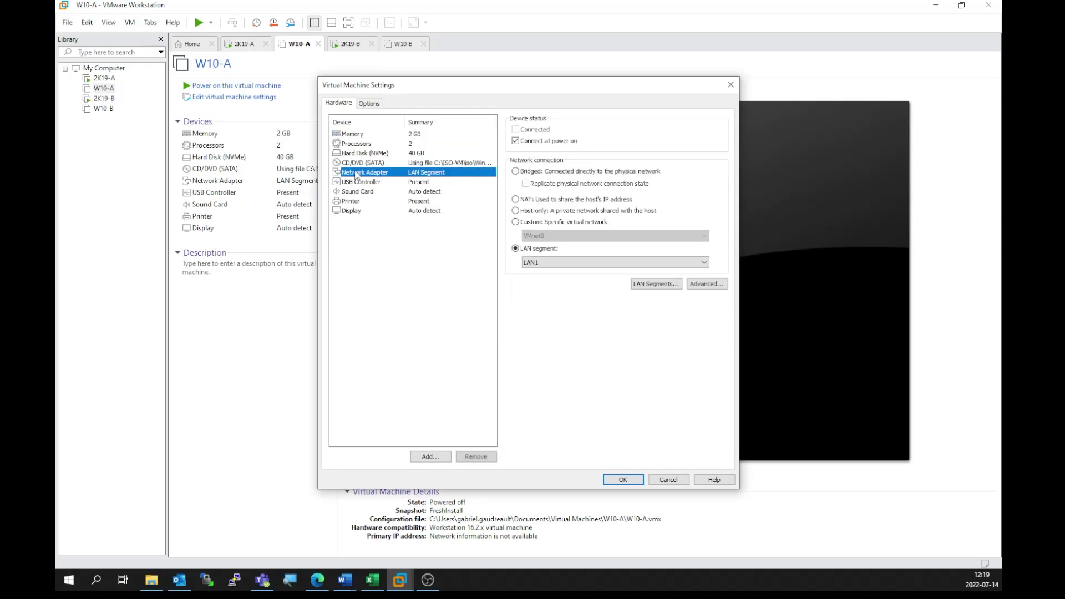
left_click(715, 286)
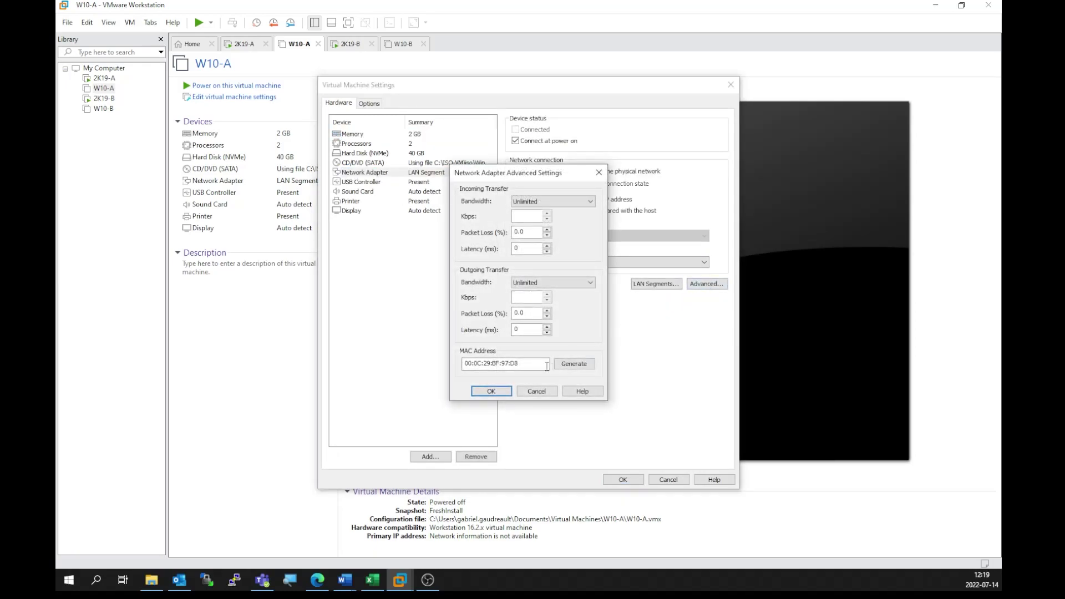
Step: Copy the MAC address 00:0C:29:8F:97:D8, close the settings unchanged, and return to 2K19-A
right_click(482, 369)
left_click(502, 399)
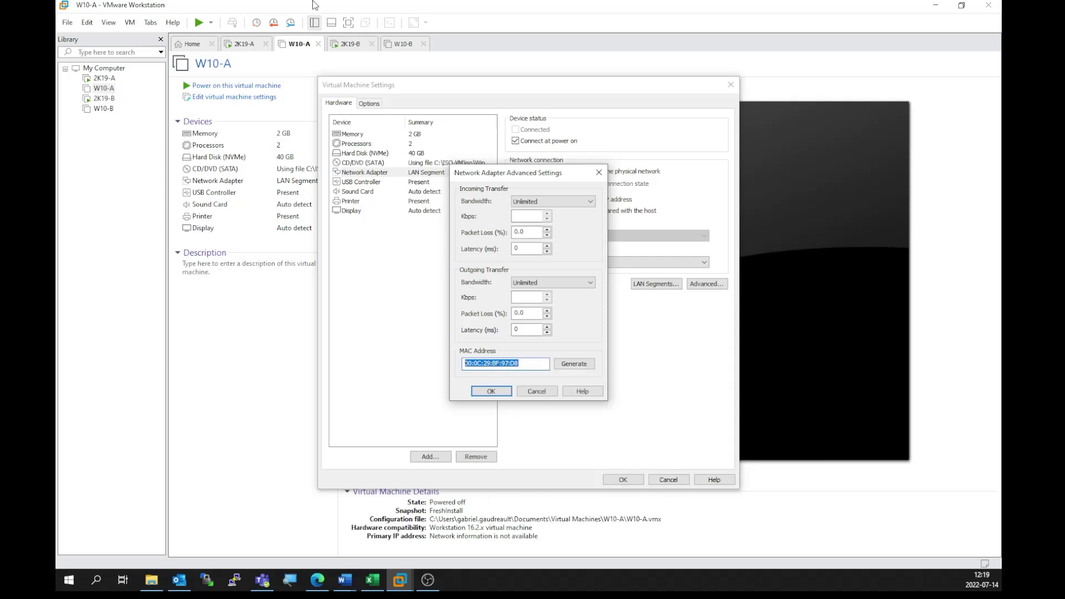
left_click(242, 45)
right_click(481, 363)
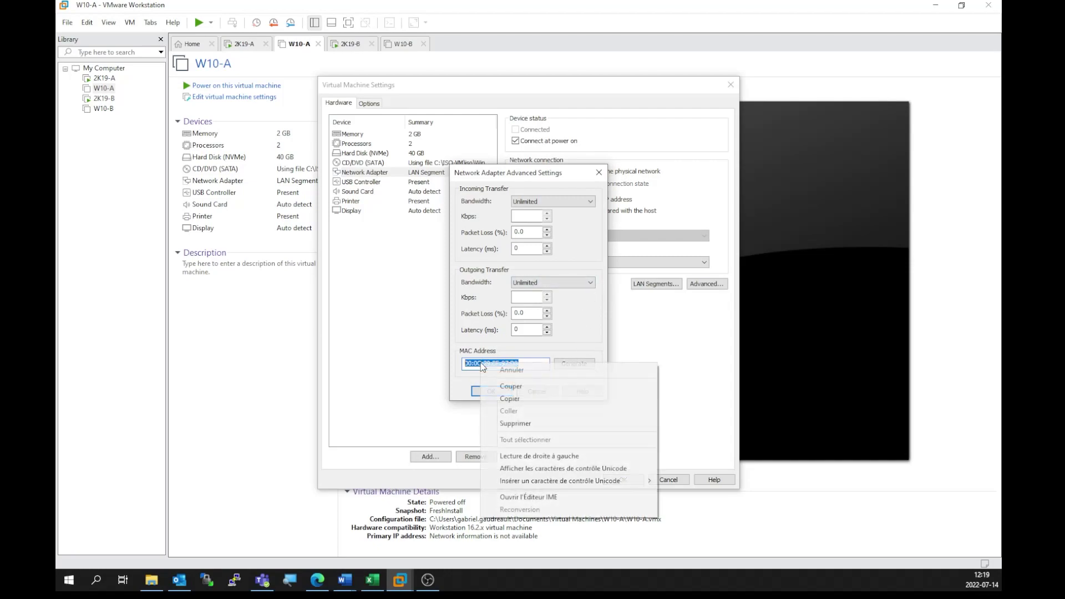
left_click(518, 401)
key("Escape")
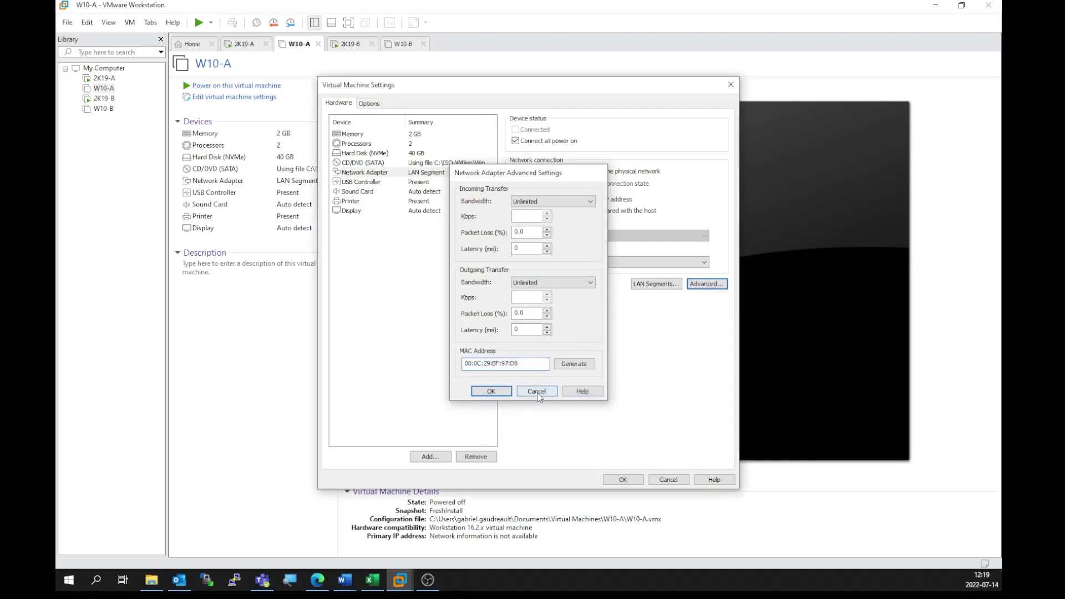
left_click(669, 480)
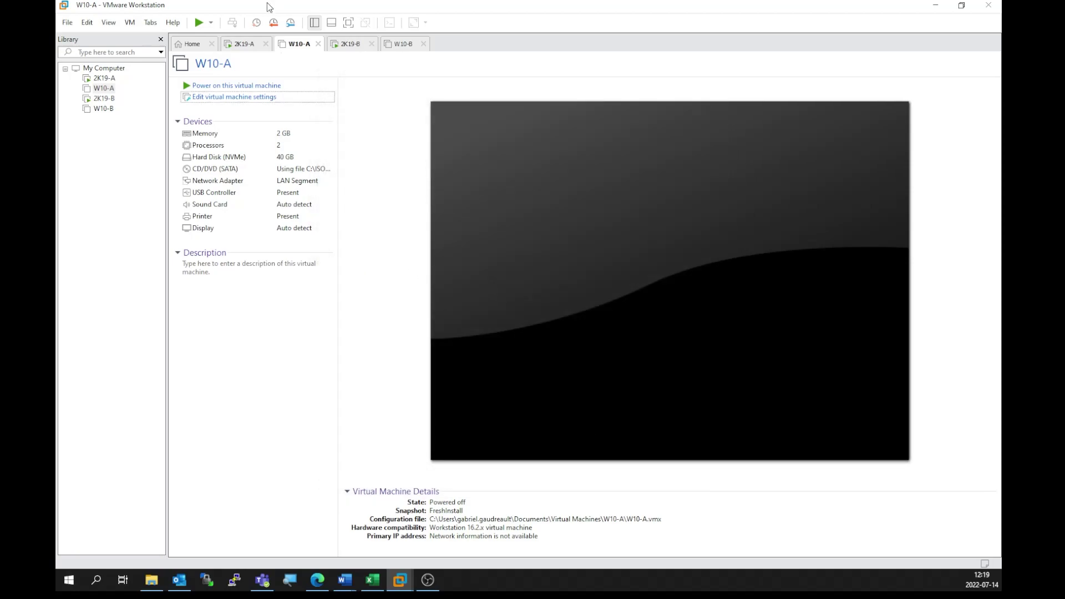
left_click(244, 44)
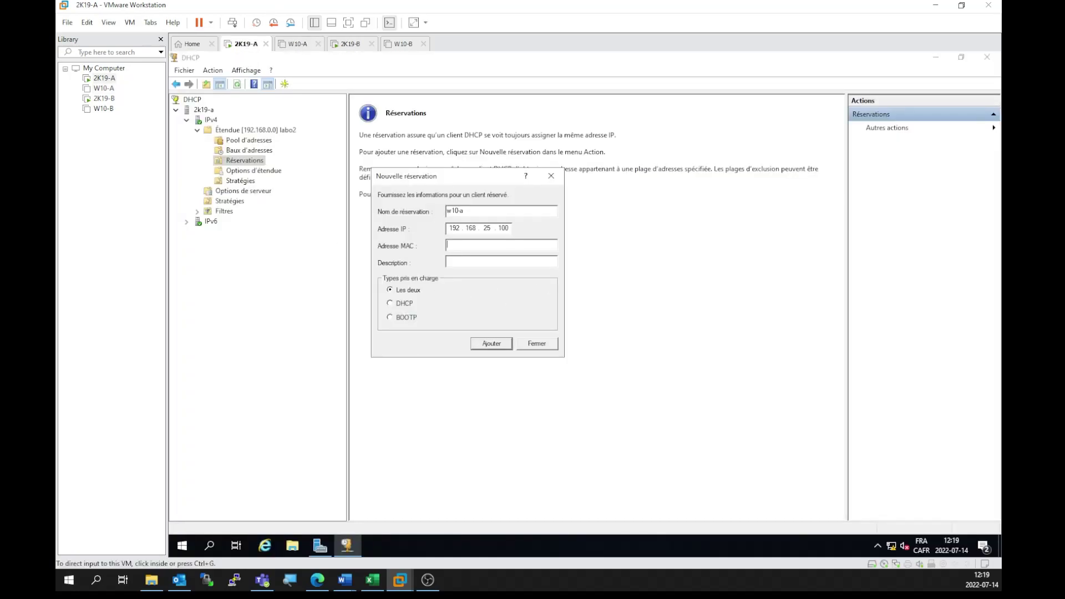
Step: Enter MAC 000c29bf97d8 and add the w10-a reservation
left_click(344, 580)
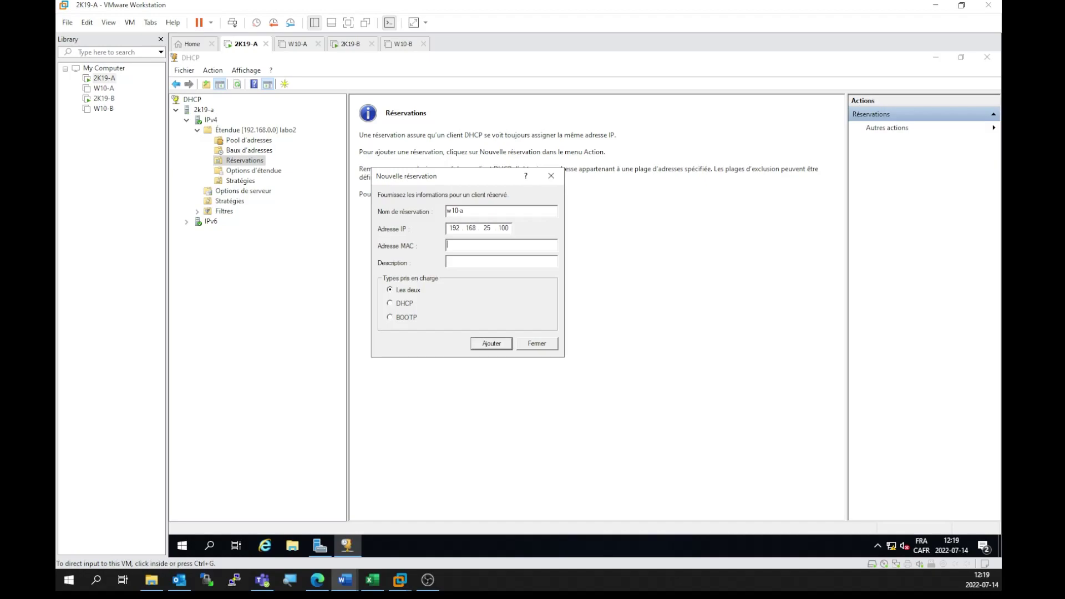
left_click(460, 244)
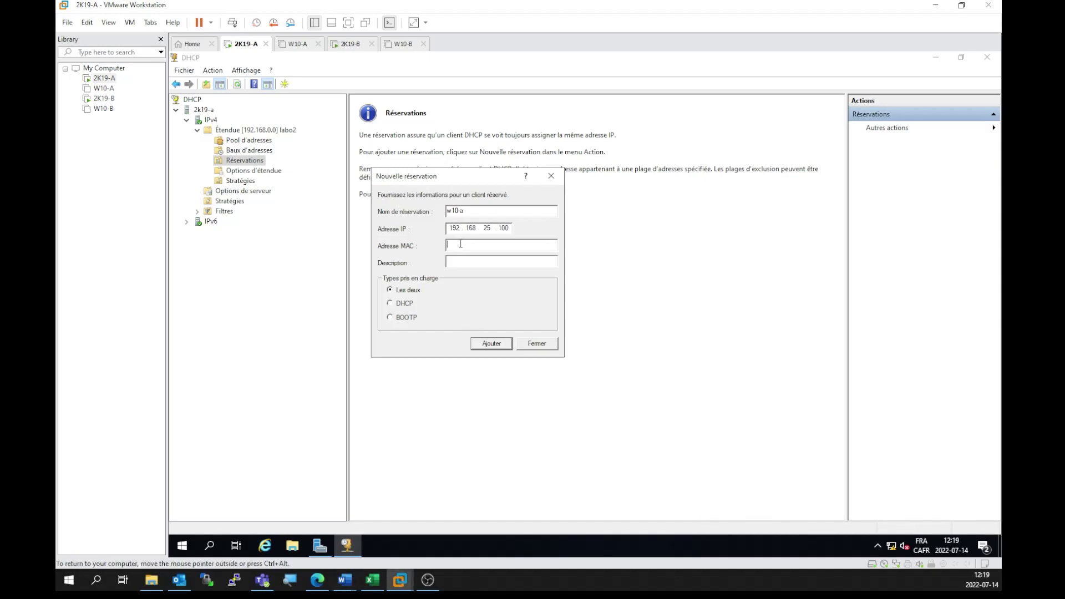
type("000c29bf97d8")
left_click(488, 344)
Step: Enter IP 192.168.30.100 and name w10-b for the next reservation, then switch to W10-B
key("ctrl+alt")
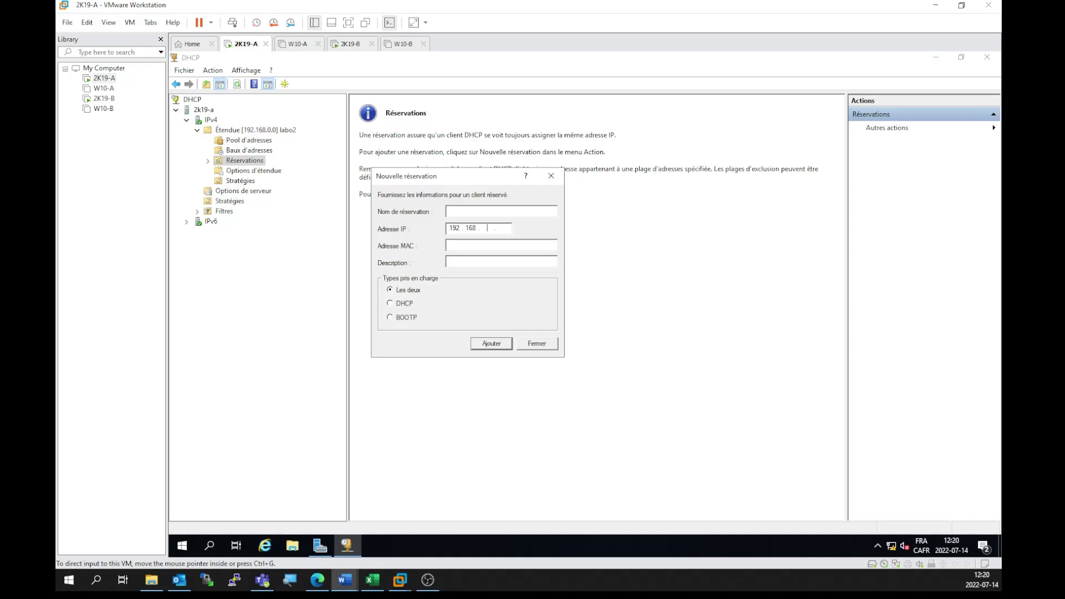
left_click(491, 231)
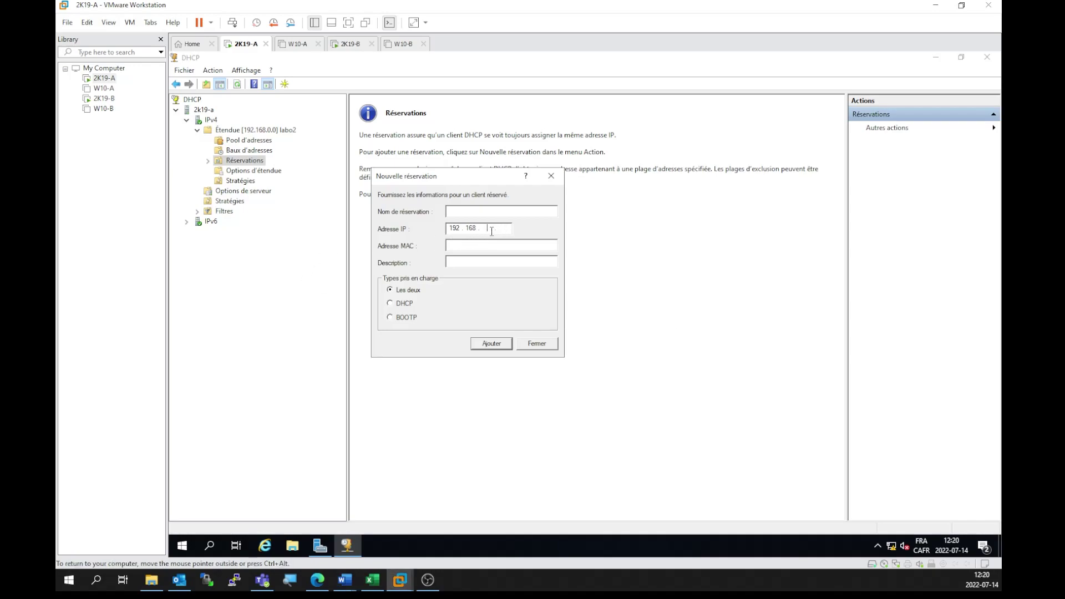
type("30 . 100")
left_click(474, 211)
type("w10-b")
left_click(498, 247)
left_click(401, 44)
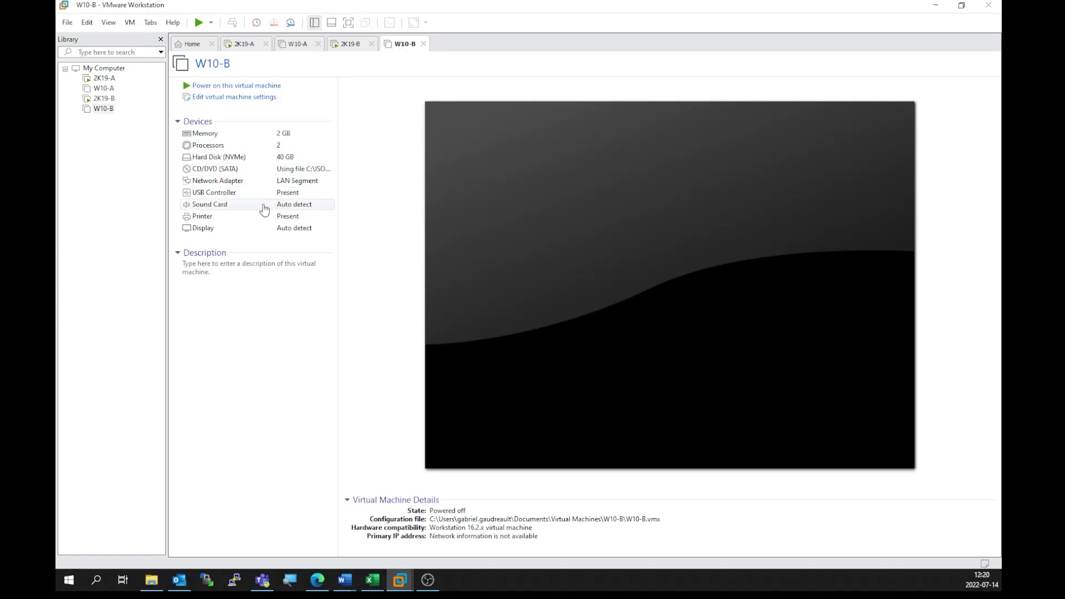
Step: Generate a new MAC address, 00:50:56:20:45:C3, for W10-B's network adapter
left_click(221, 97)
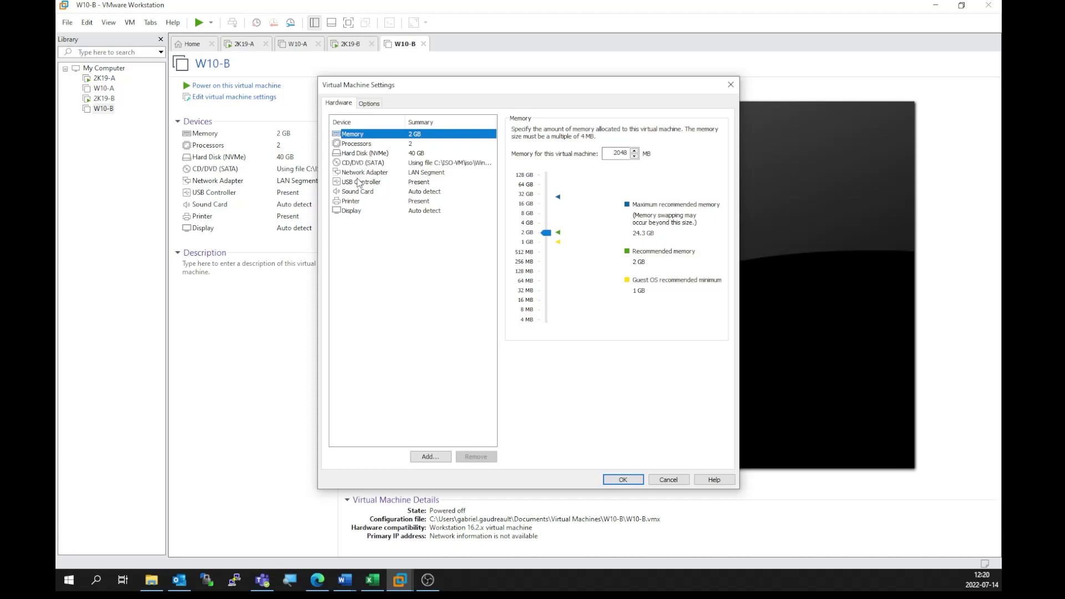
left_click(361, 172)
left_click(705, 283)
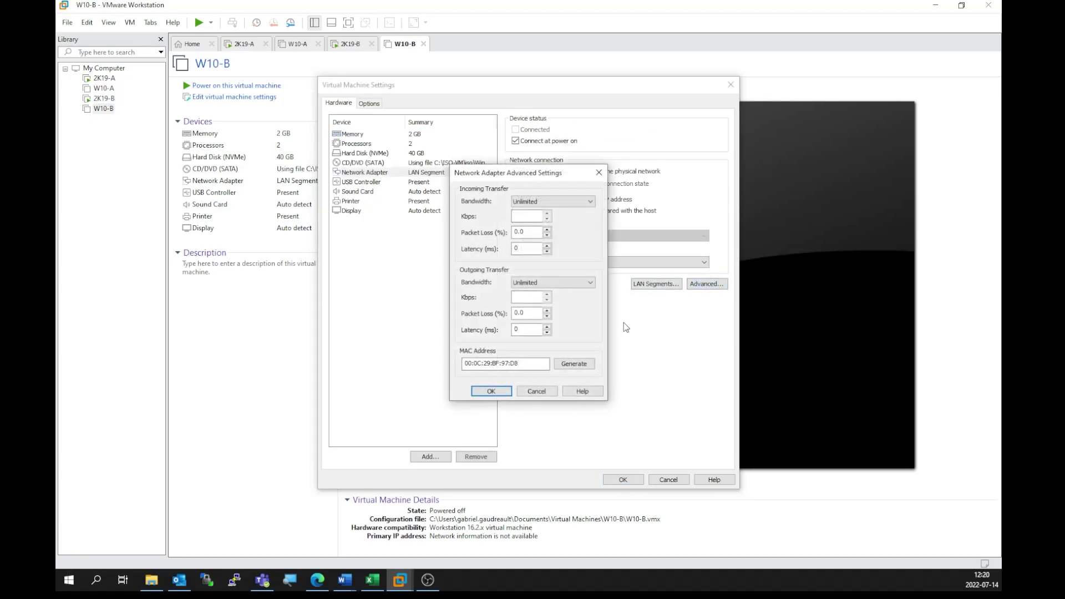
left_click_drag(544, 364, 456, 361)
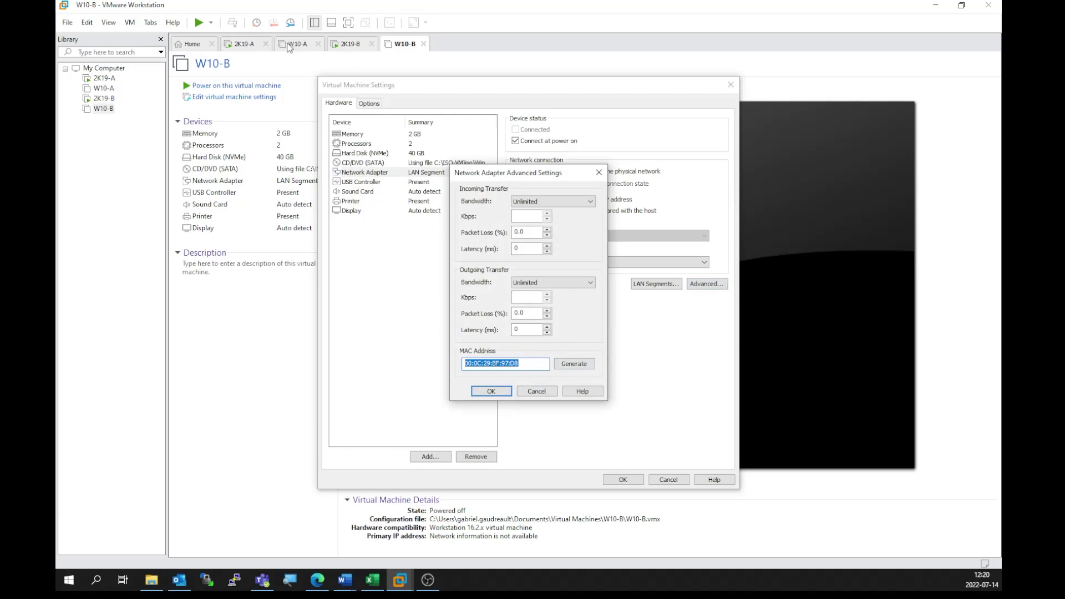
left_click(579, 367)
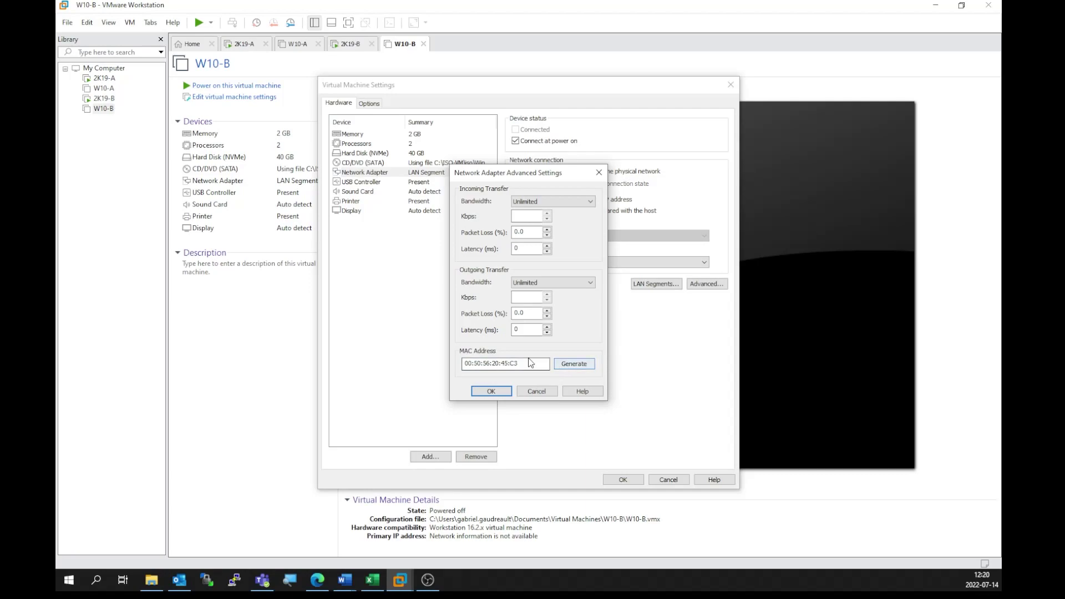
Step: Copy the new MAC, save W10-B's settings, and return to the 2K19-A reservation form
left_click_drag(526, 366, 463, 366)
right_click(486, 364)
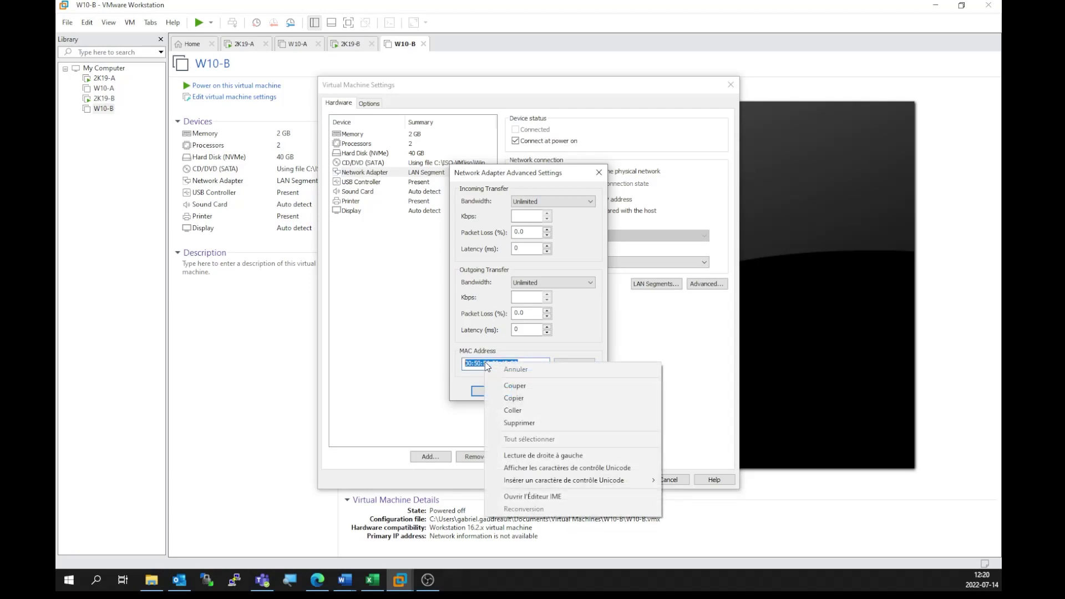
left_click(505, 398)
key("alt+Tab")
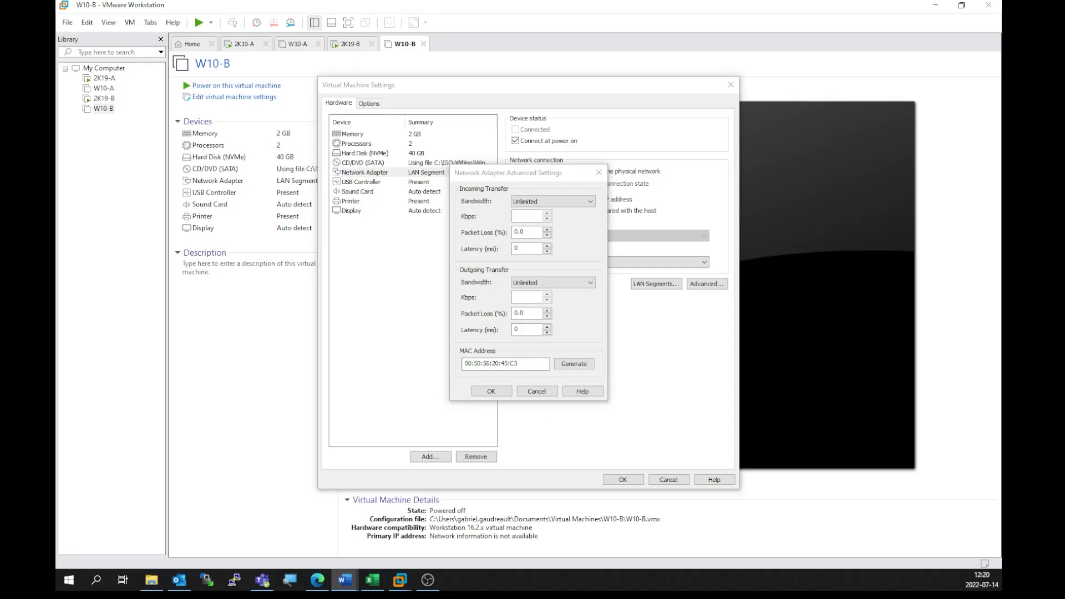
left_click(474, 390)
left_click(622, 478)
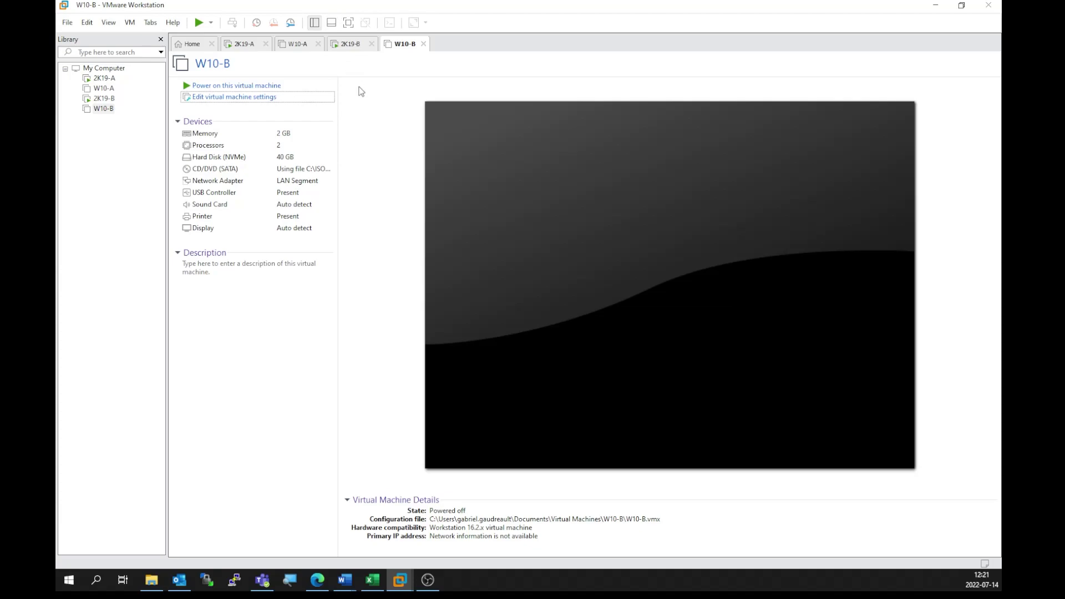
left_click(245, 46)
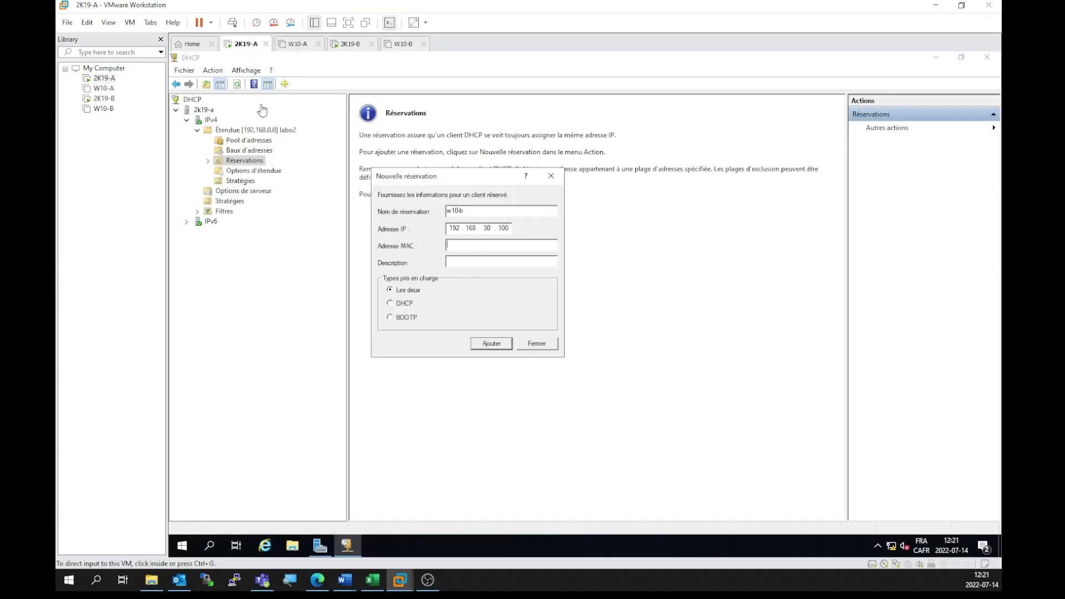
left_click(465, 243)
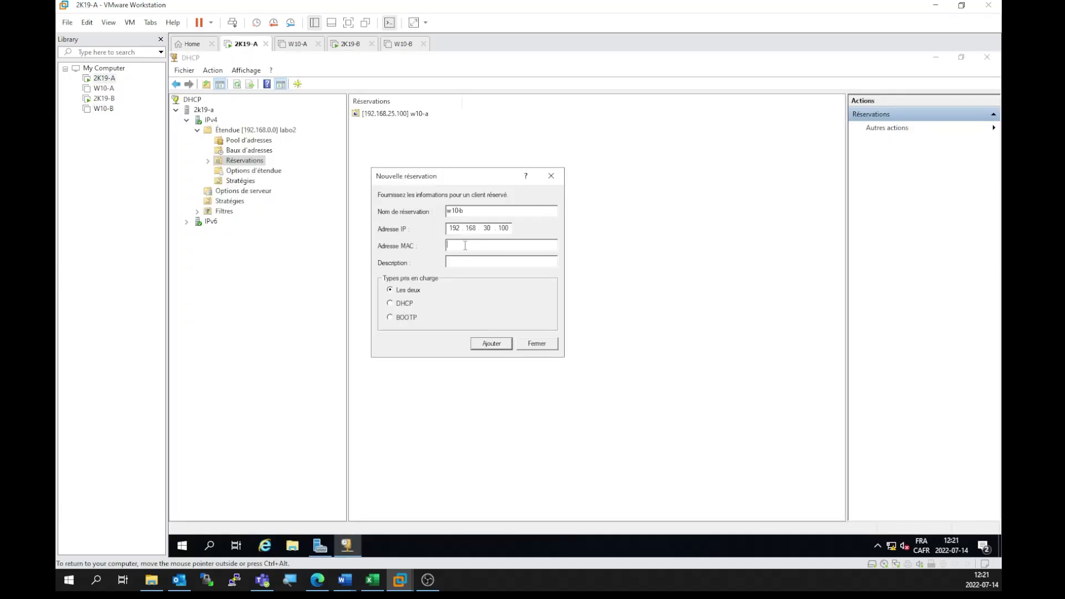
type("0050562045c3")
left_click(492, 343)
left_click(536, 344)
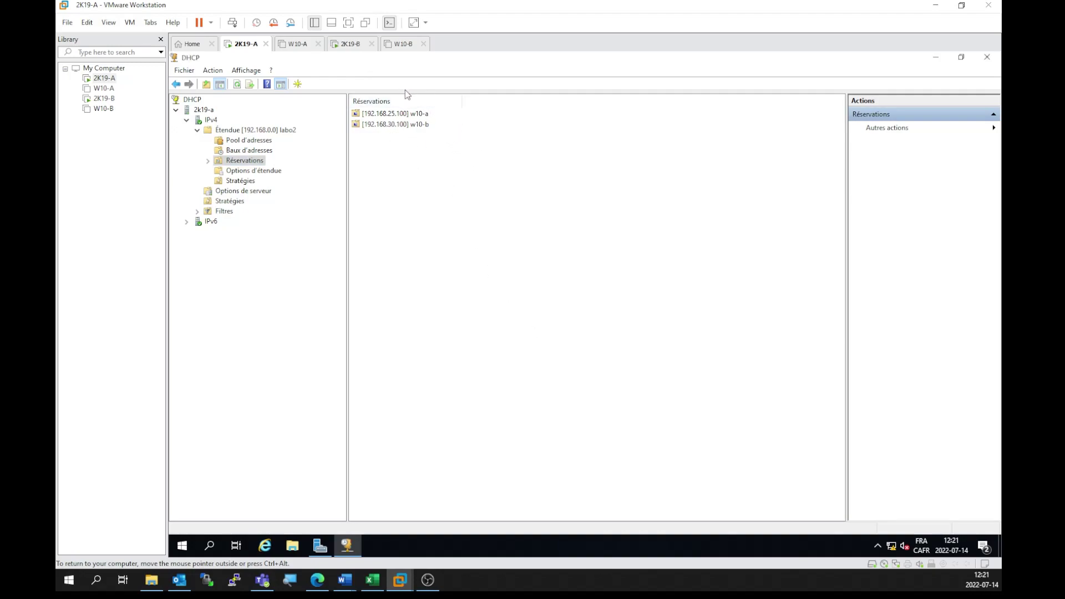
left_click(301, 44)
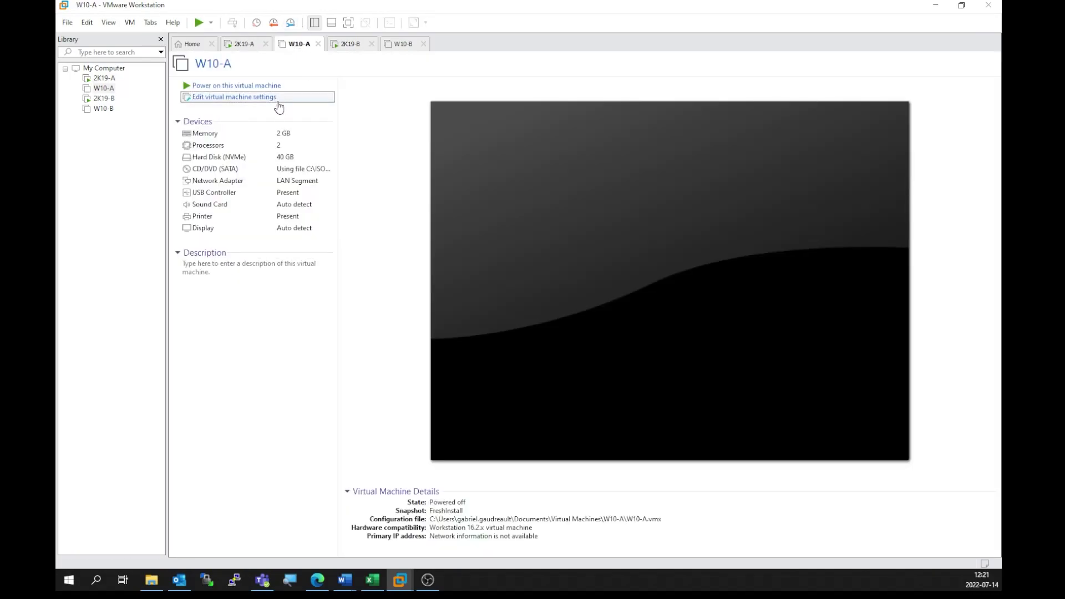
Step: Power on W10-A, sign in and check its network status
left_click(257, 86)
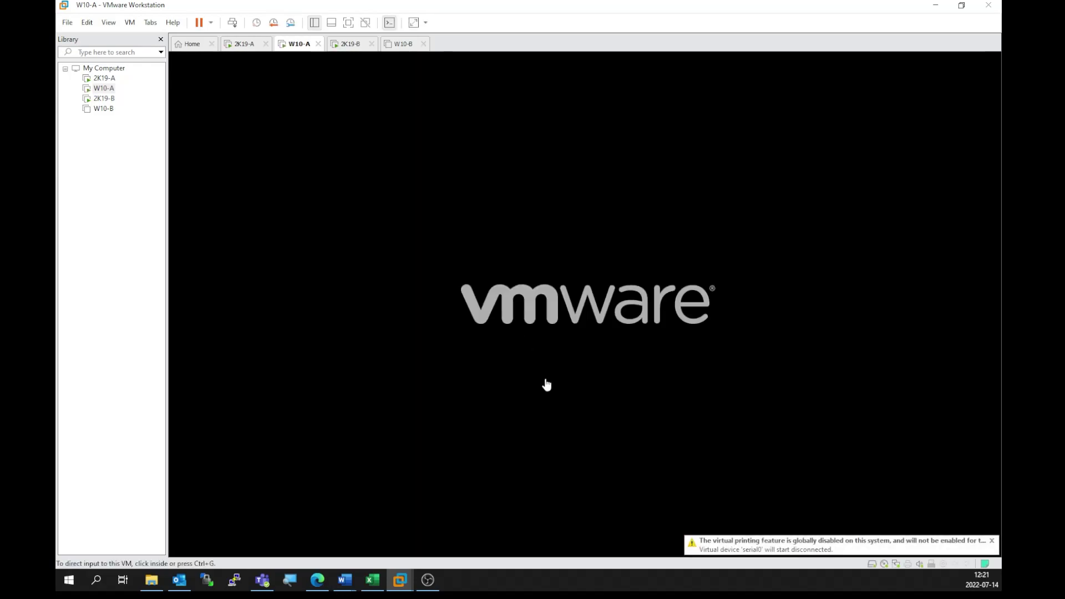
left_click(992, 540)
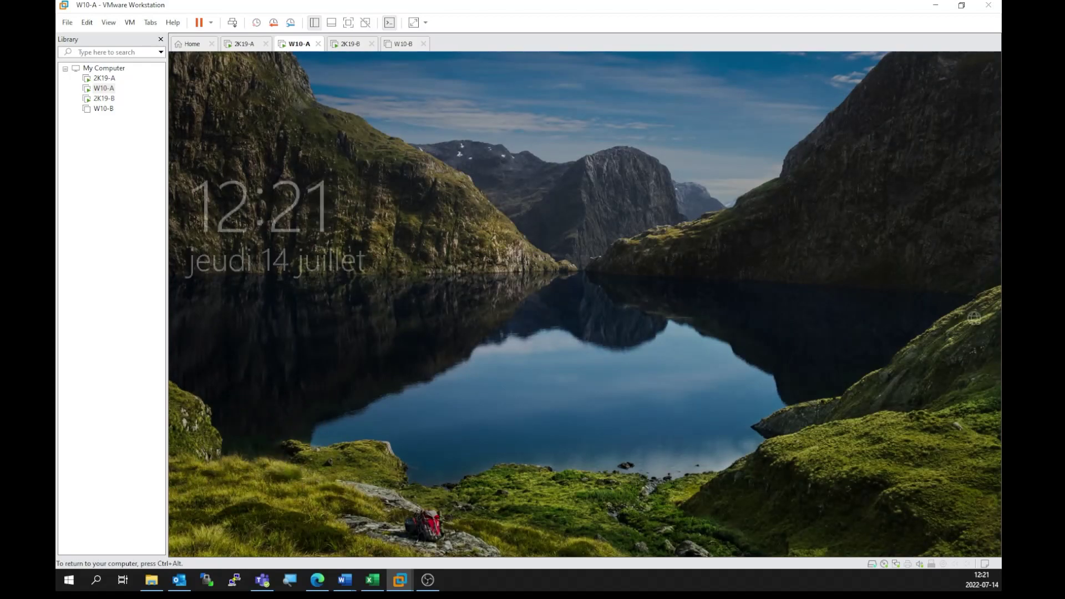
left_click(376, 298)
key("Return")
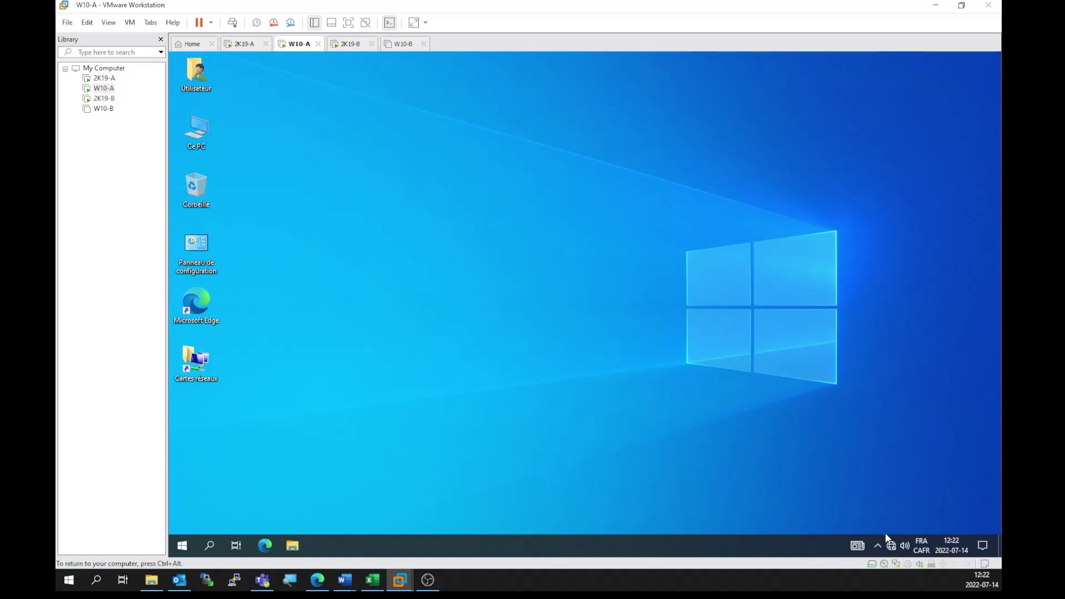
left_click(891, 547)
left_click(645, 283)
Step: Run ipconfig on W10-A to confirm address 192.168.25.100, then power on W10-B
key("super+r")
type("cmd")
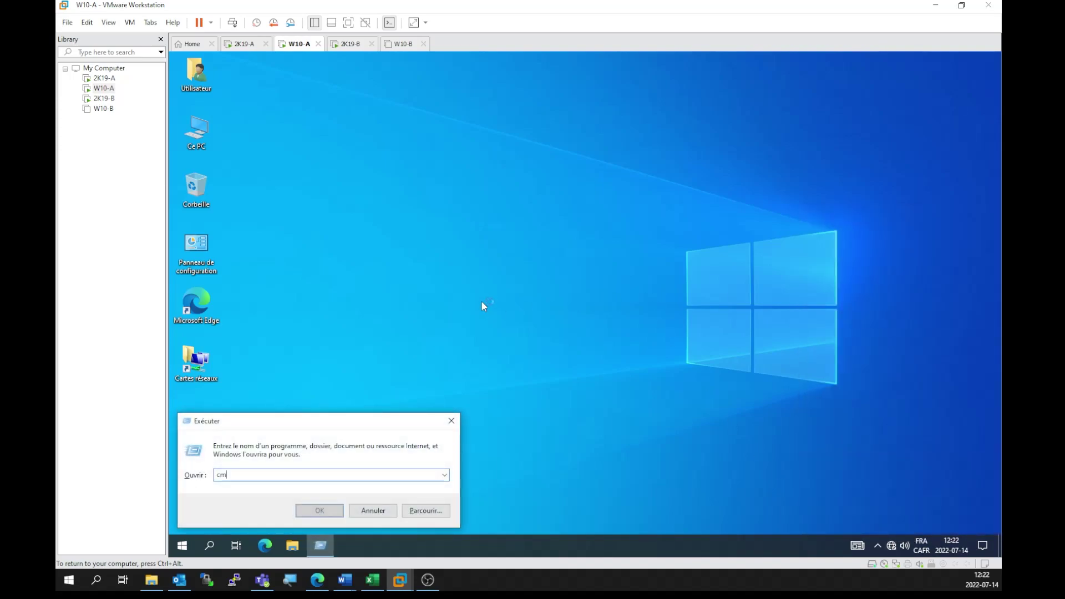
key("Return")
type("ipconfig")
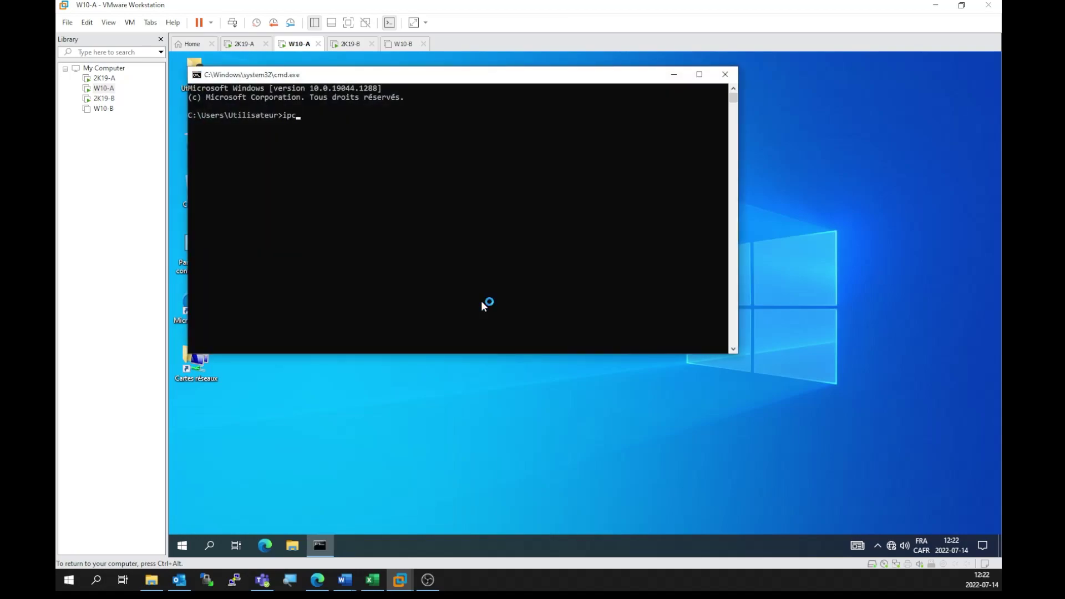
key("Return")
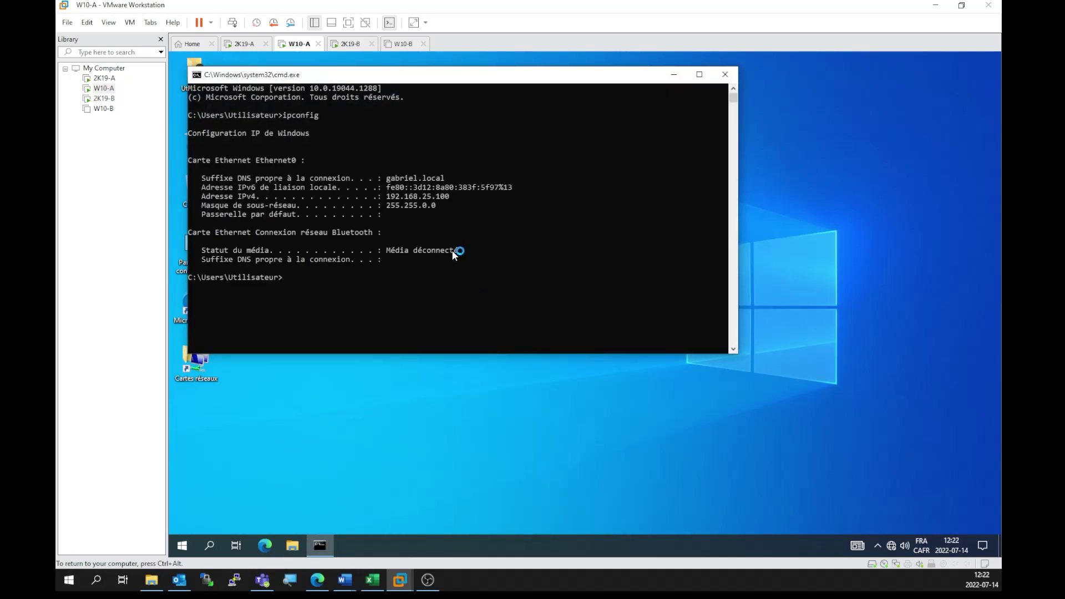
left_click_drag(458, 196, 378, 198)
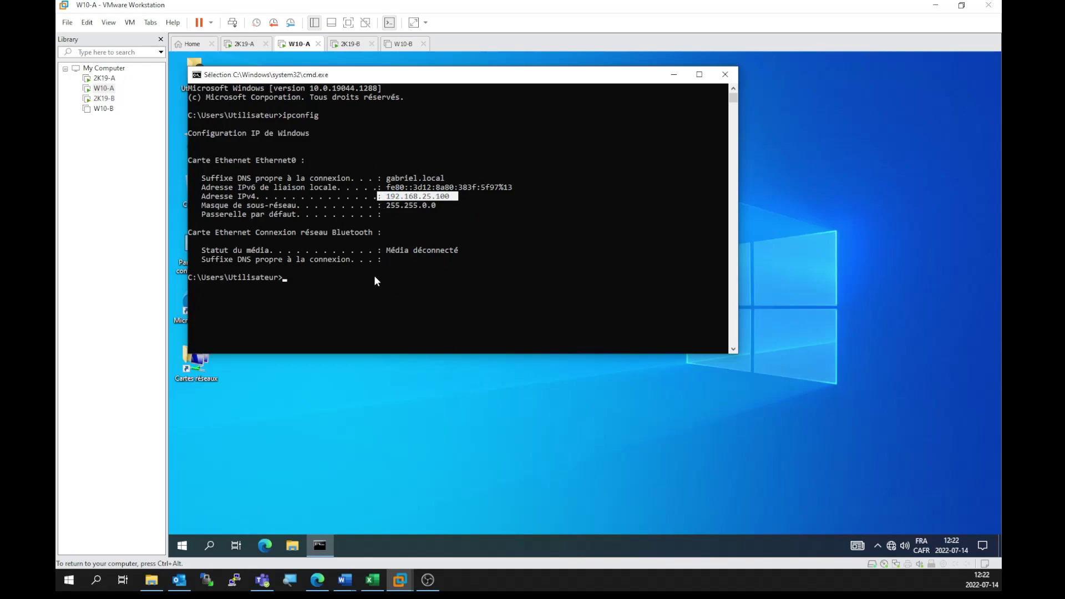
left_click(311, 277)
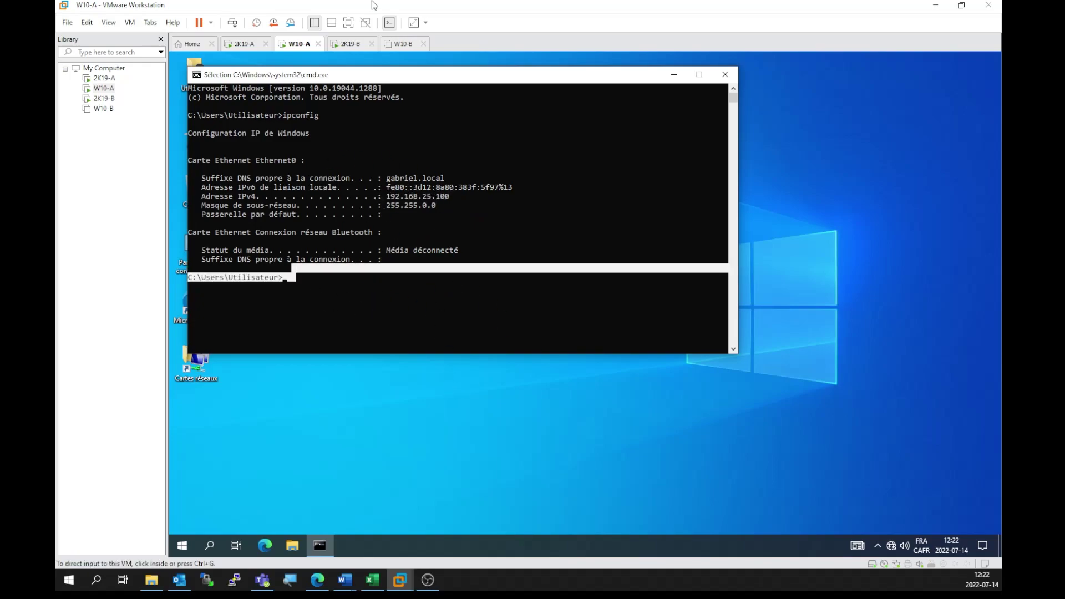
left_click(403, 44)
left_click(222, 86)
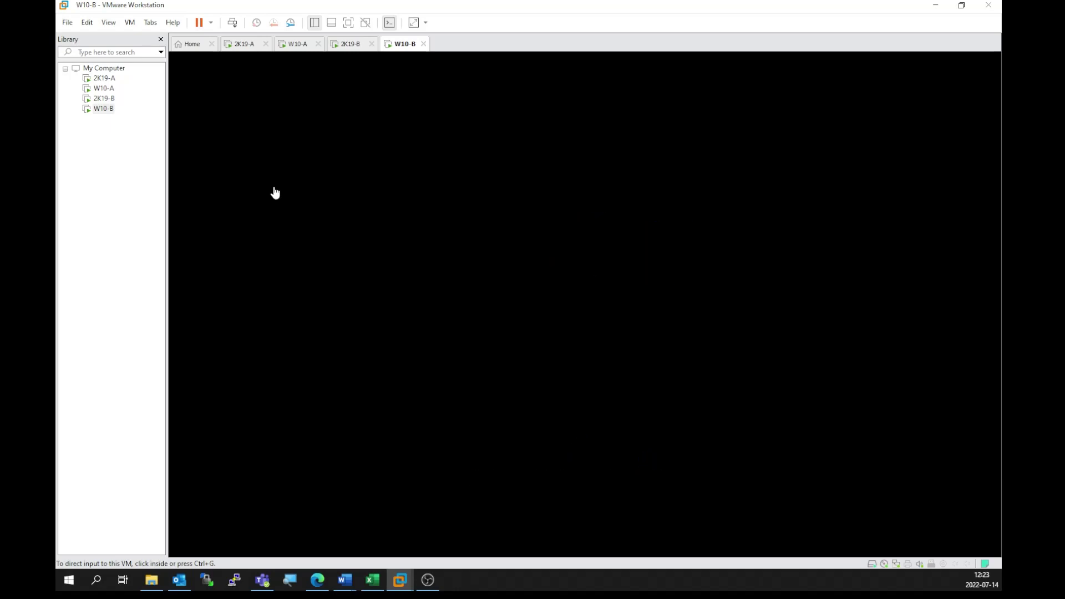
Step: Sign in to W10-B with the account password
left_click(275, 192)
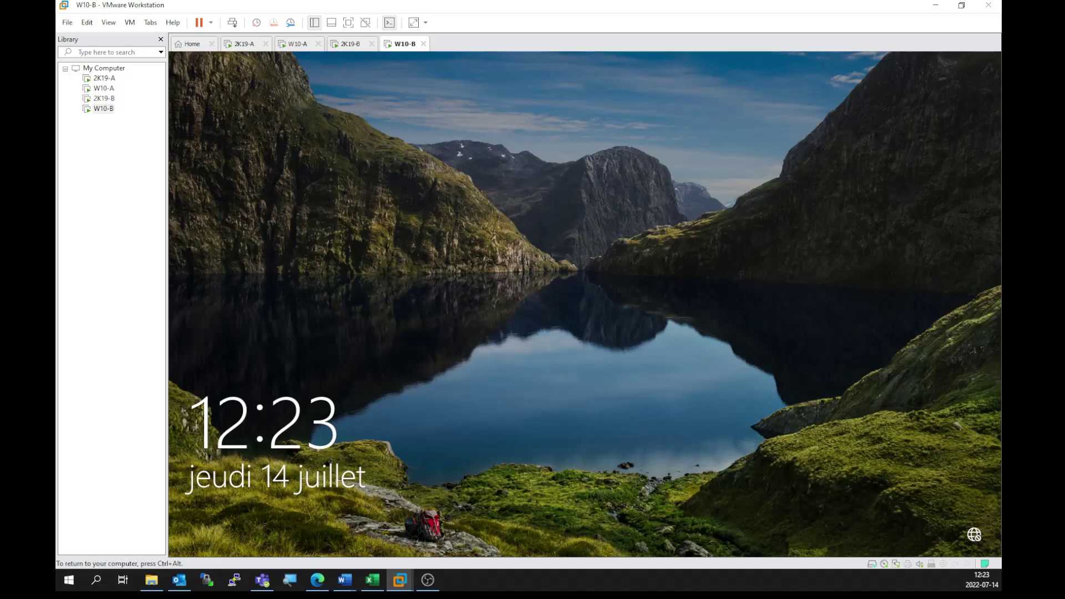
type("Pa$$w0rd")
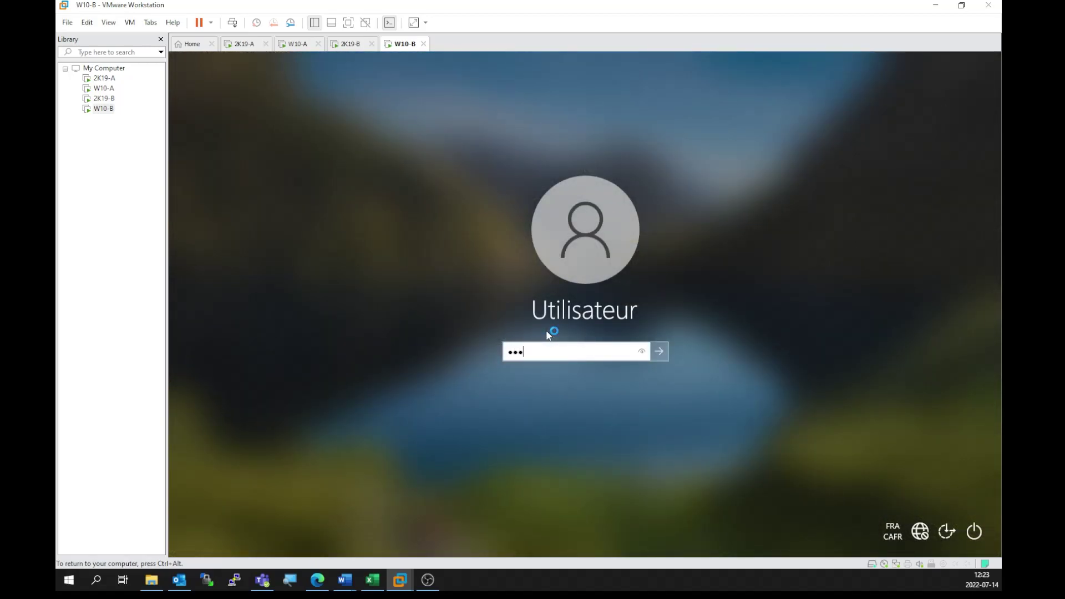
key("Return")
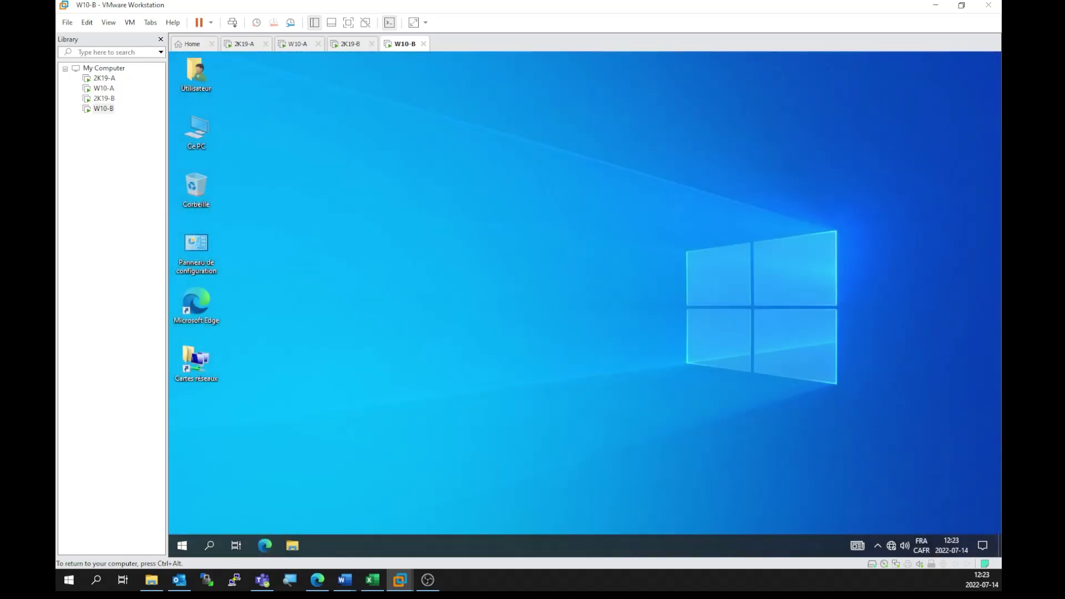
Step: Run ipconfig in cmd on W10-B and confirm its address 192.168.30.100
key("super+r")
type("cmd")
key("Return")
type("ipconfig")
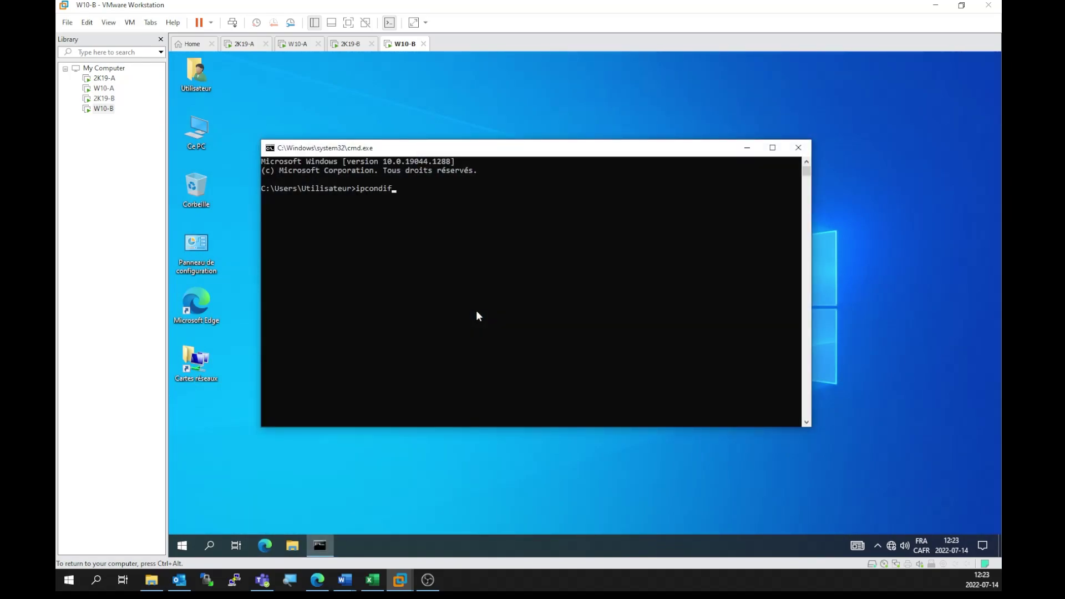
key("Return")
left_click_drag(541, 269, 455, 273)
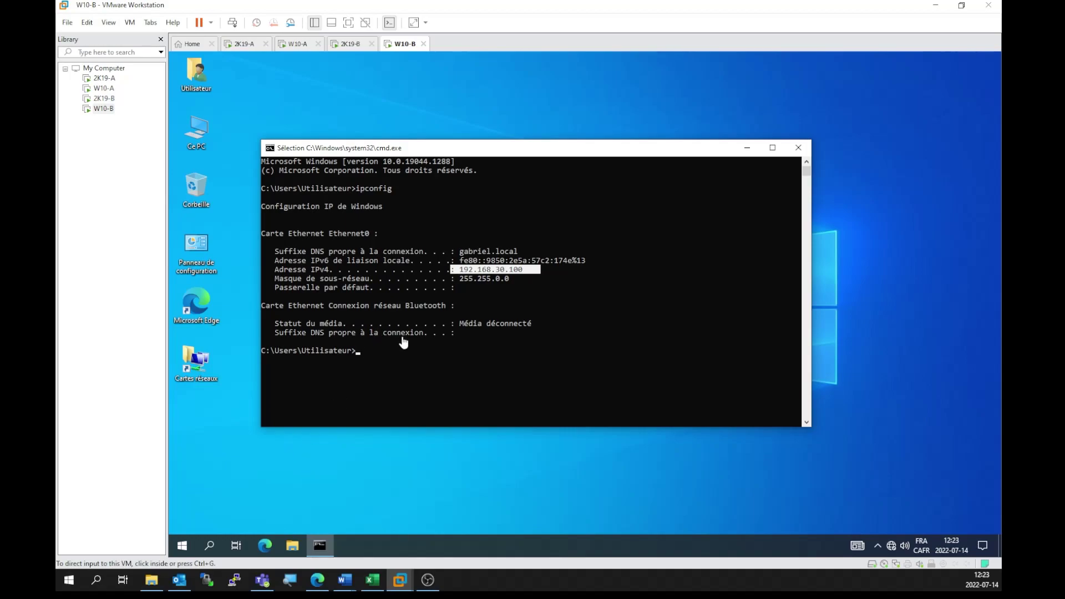
left_click(414, 388)
left_click(388, 365)
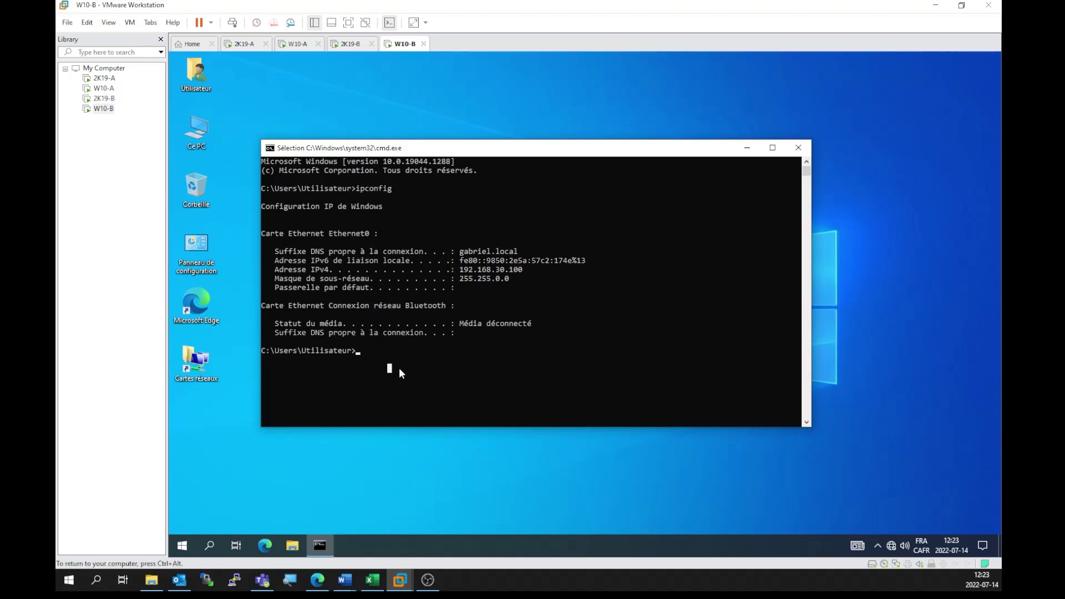
left_click(359, 350)
Step: On W10-A, run nslookup for w10-b.rh.gabriel.local
left_click(298, 44)
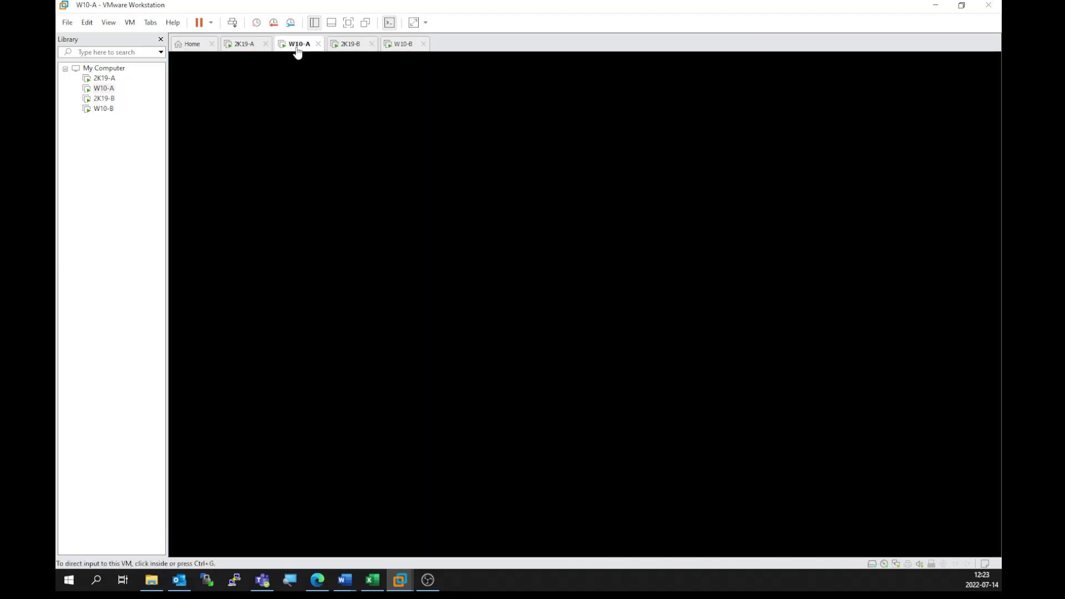
left_click_drag(463, 77, 554, 129)
left_click(389, 332)
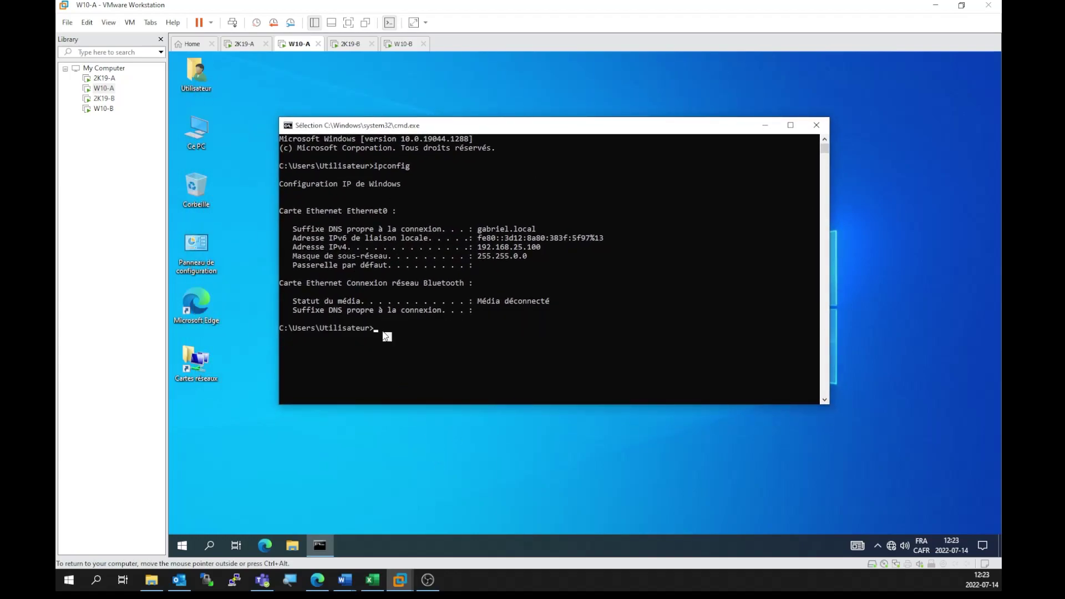
type("nslookup")
type("w10")
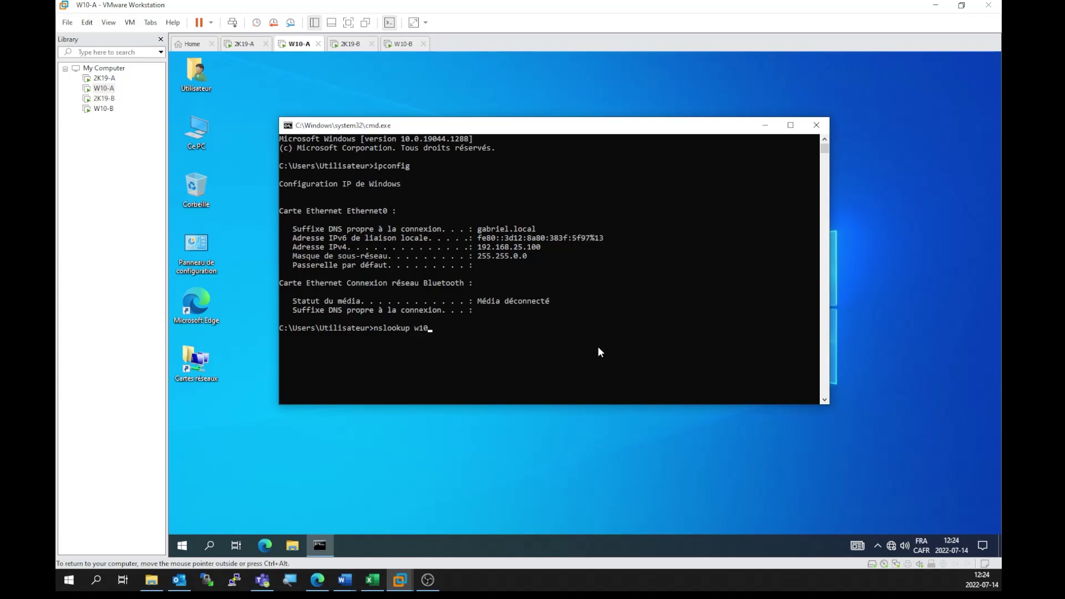
type("-a")
type(".gabriel.")
type("local")
key("Left")
key("Left")
key("Left")
key("Left")
key("Left")
key("Left")
key("Left")
key("Left")
key("Left")
key("Left")
key("Left")
key("Left")
key("Left")
key("Left")
type("rh.")
key("Return")
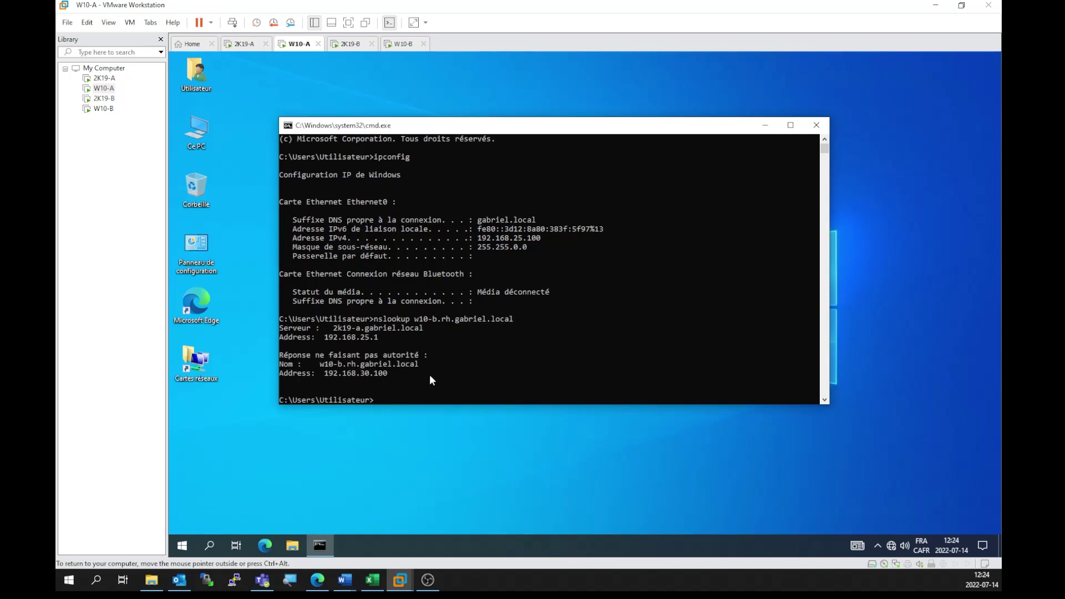
Step: Highlight server 2k19-a, the name, address 192.168.30.100 and the non-authoritative answer line
left_click_drag(327, 325, 455, 337)
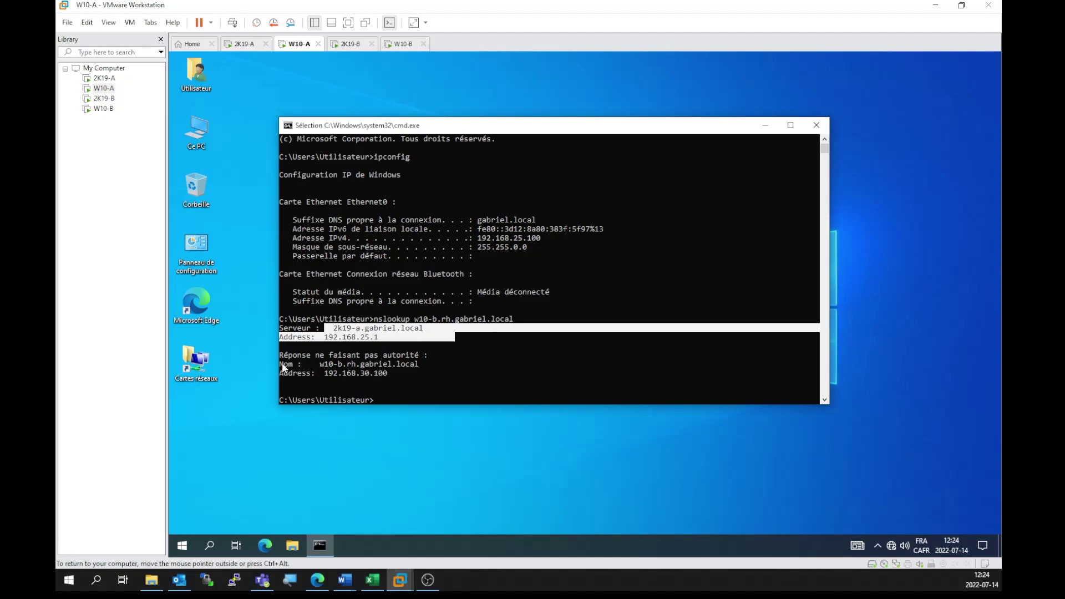
left_click_drag(282, 364, 374, 367)
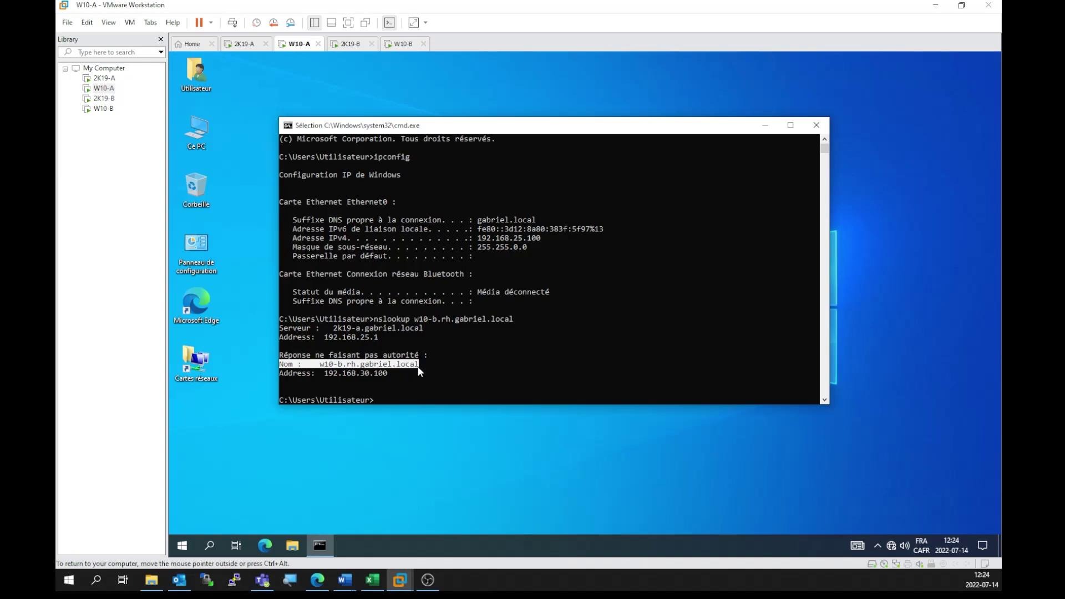
left_click_drag(280, 373, 298, 372)
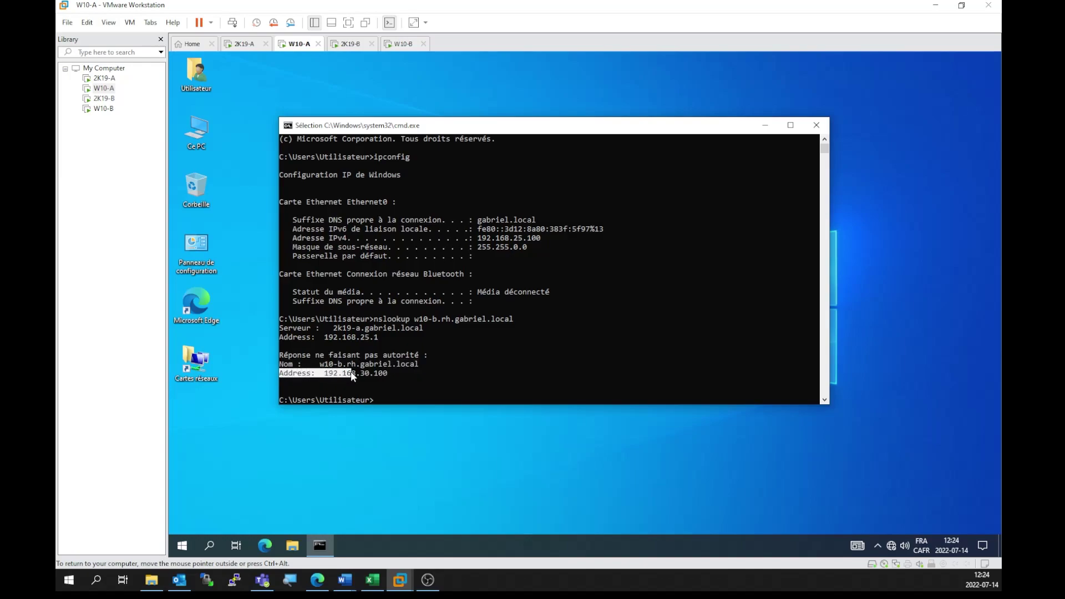
left_click_drag(372, 376, 387, 376)
left_click_drag(283, 357, 430, 359)
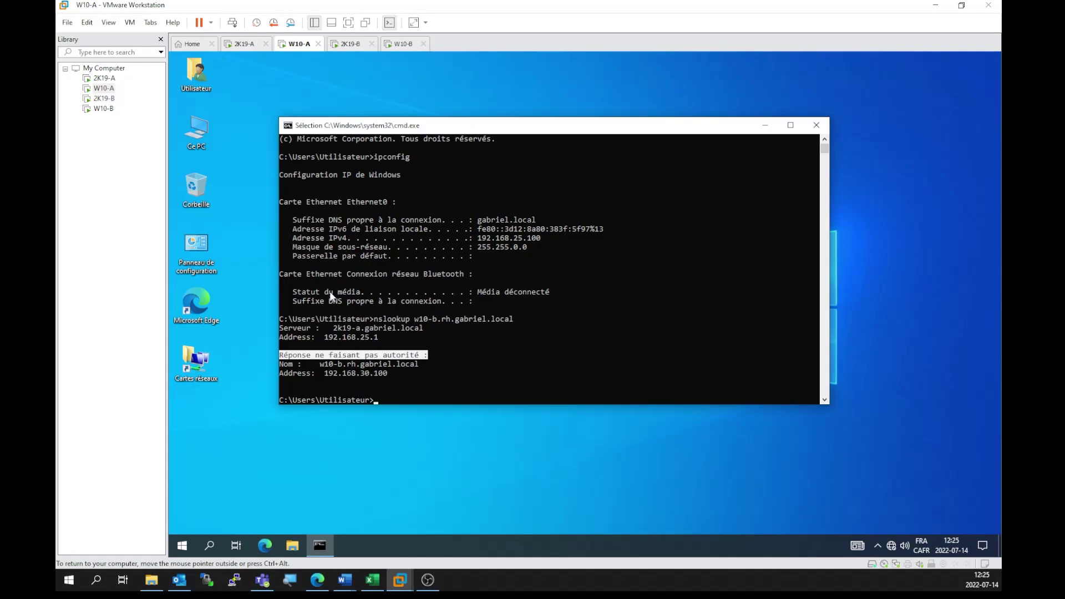
left_click(402, 399)
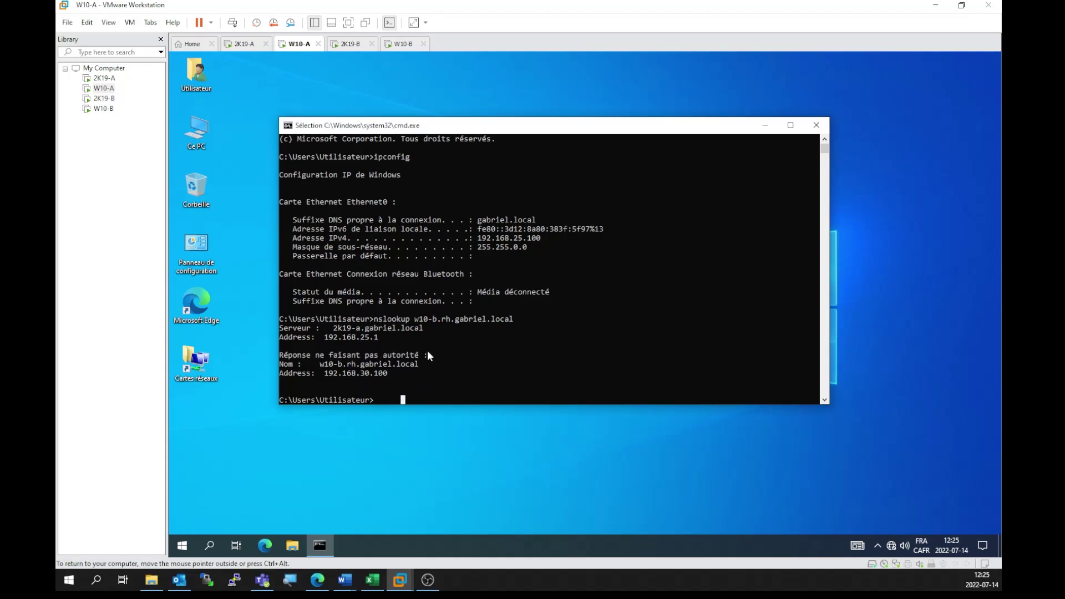
left_click_drag(428, 355, 285, 358)
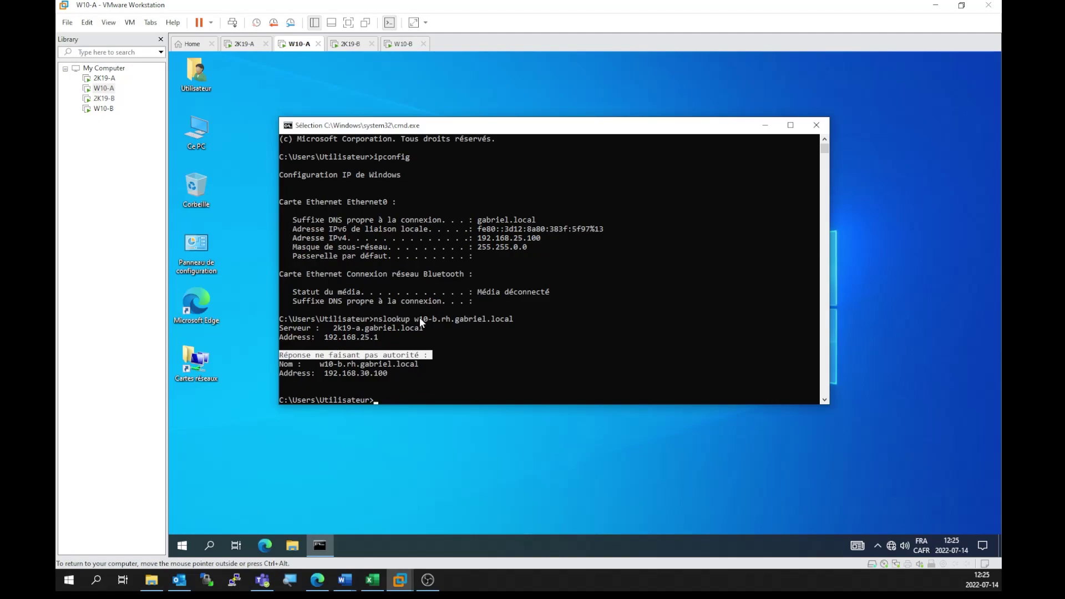
Step: On W10-B, look up w10-a.gabriel.local and confirm it resolves to 192.168.25.100
left_click(403, 45)
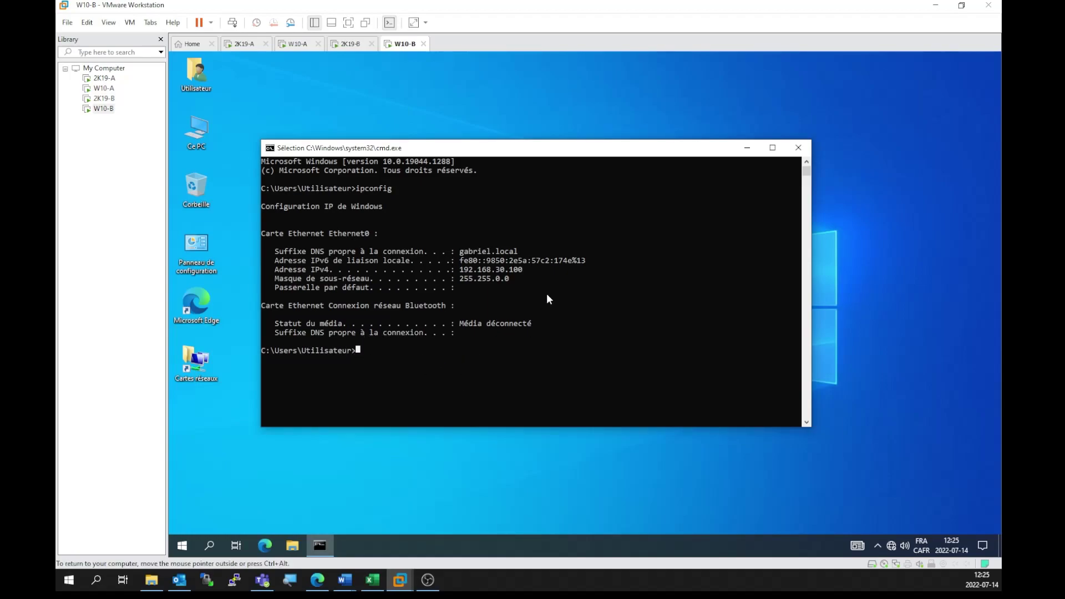
type("nsloo")
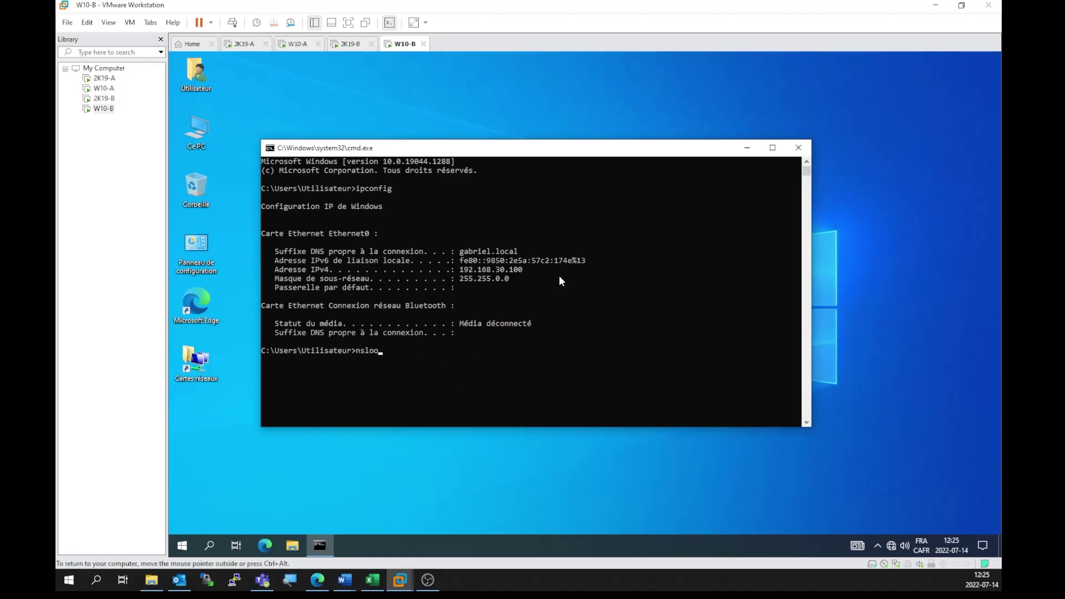
type("kup w10-a.gabriel.local")
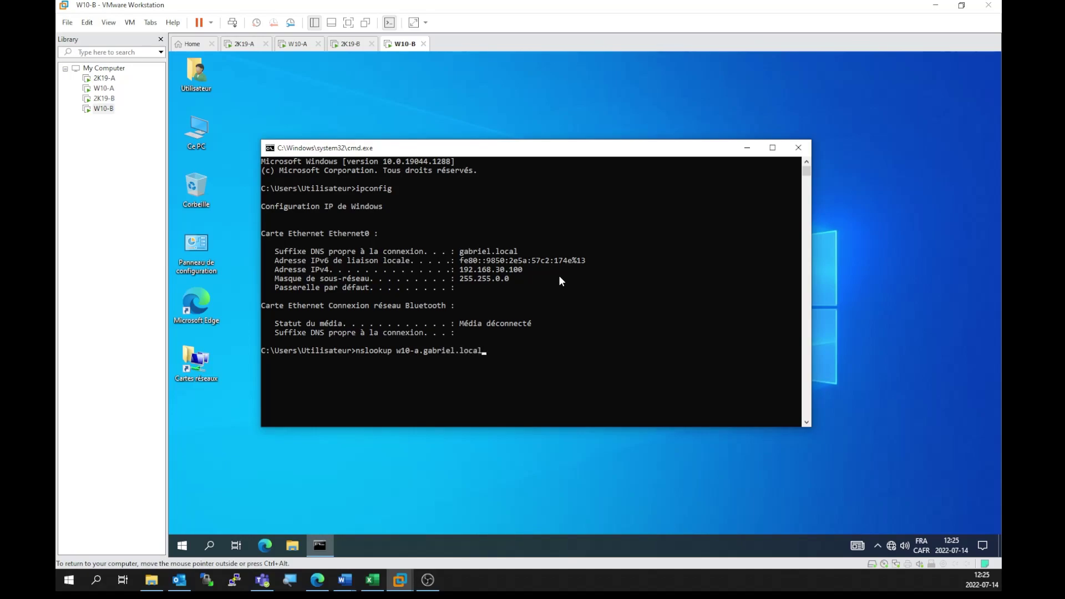
key("Return")
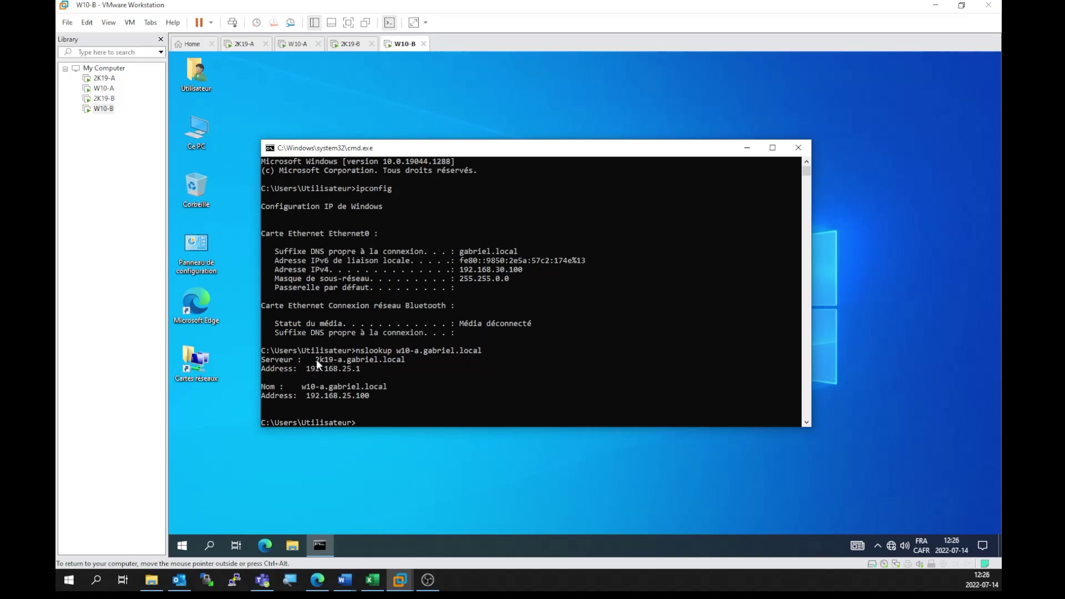
left_click_drag(316, 358, 391, 364)
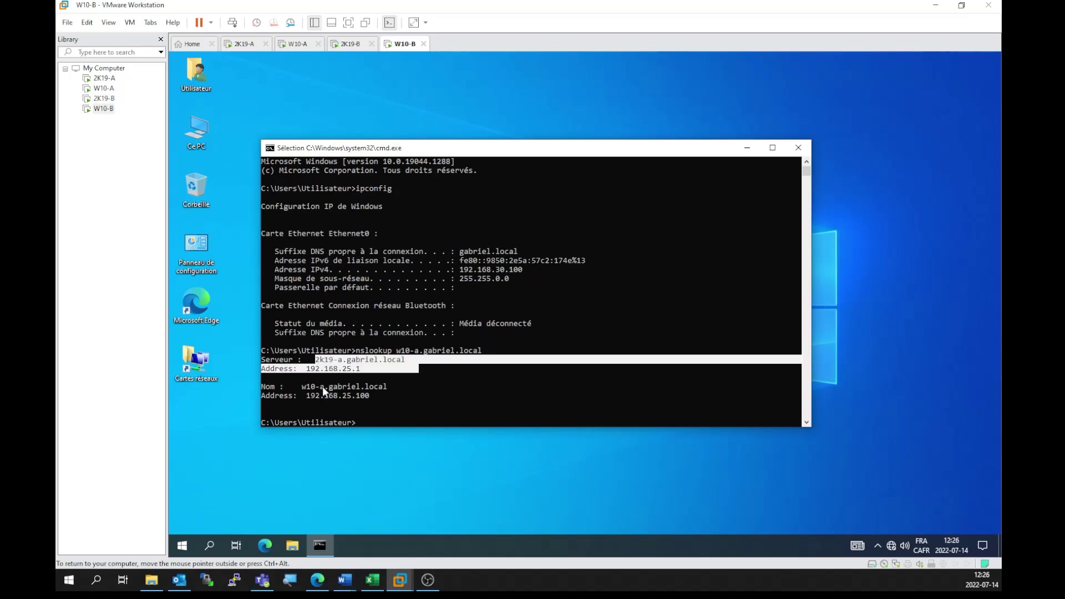
left_click_drag(302, 386, 405, 388)
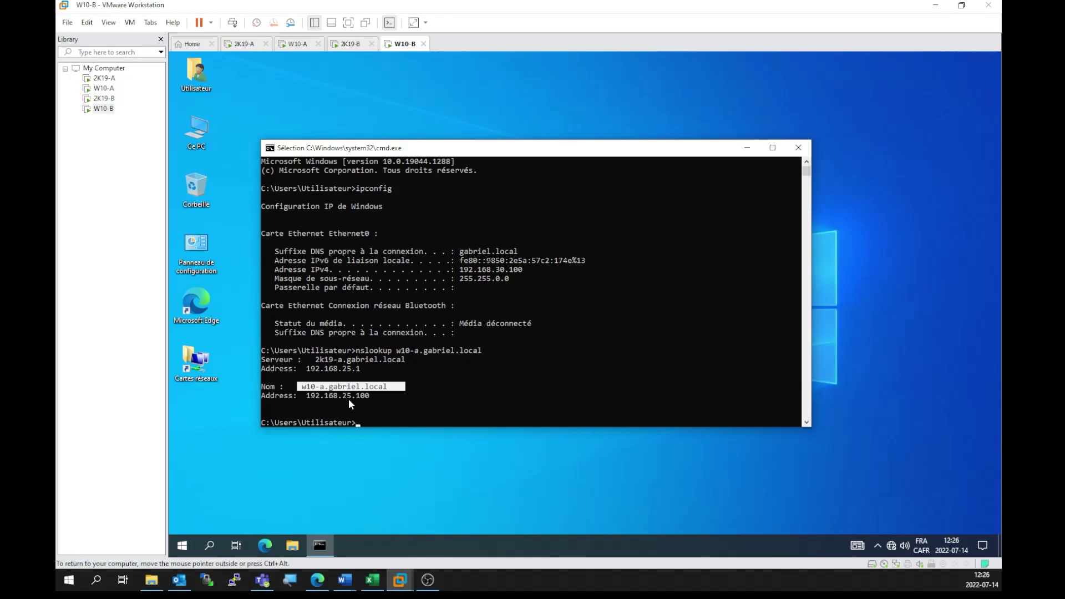
left_click(363, 422)
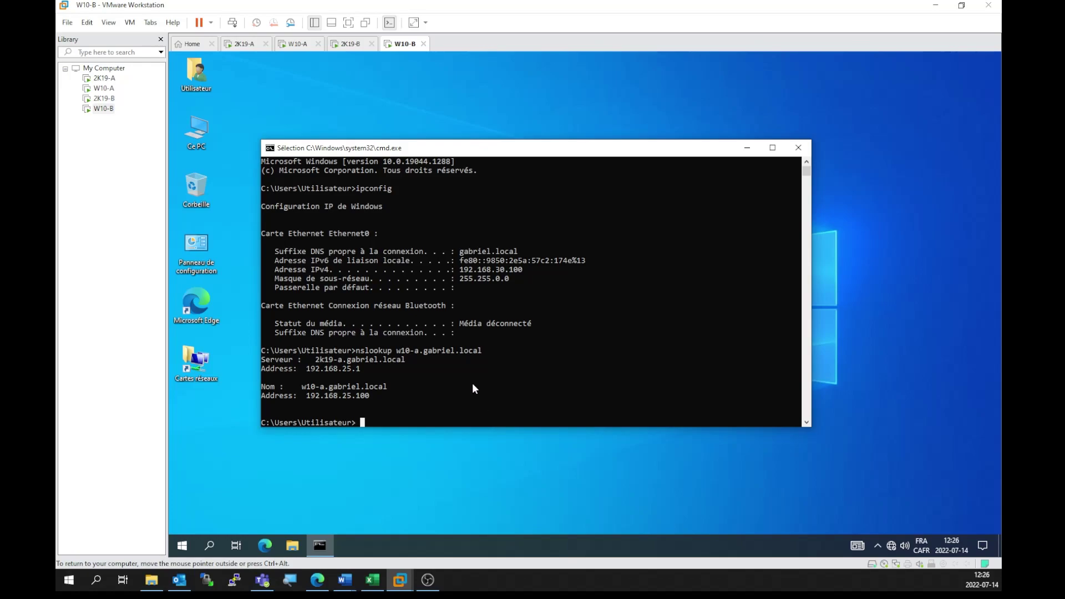
key("Escape")
Step: Look up 2k19-a.gabriel.local and 2k19-b.gabriel.local, resolving to .1 and .2
type("nslooku")
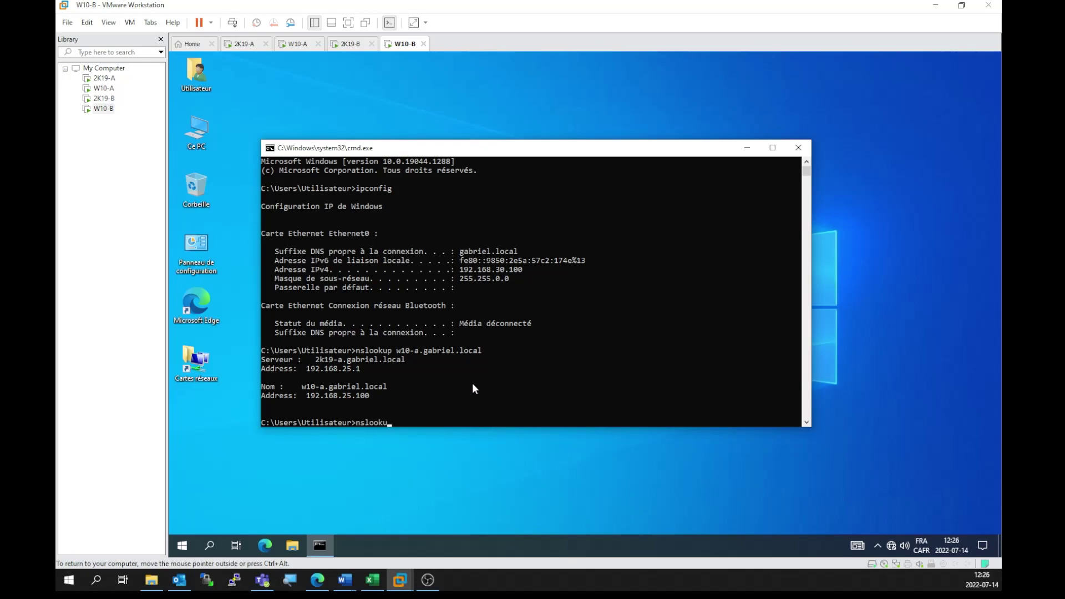
type("p 2k19-a.gabriel.local")
key("Return")
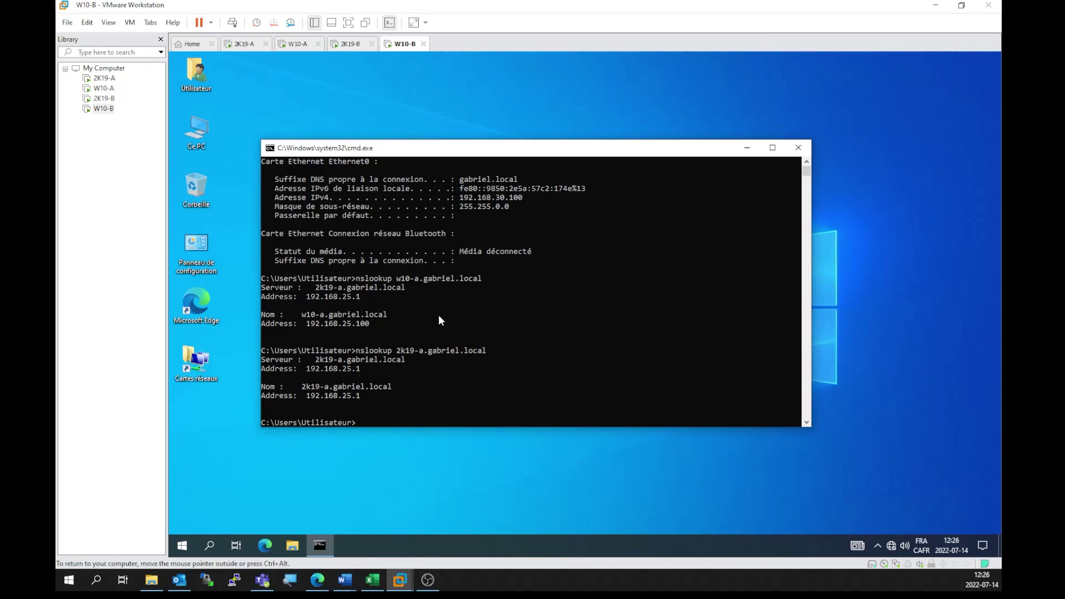
key("Up")
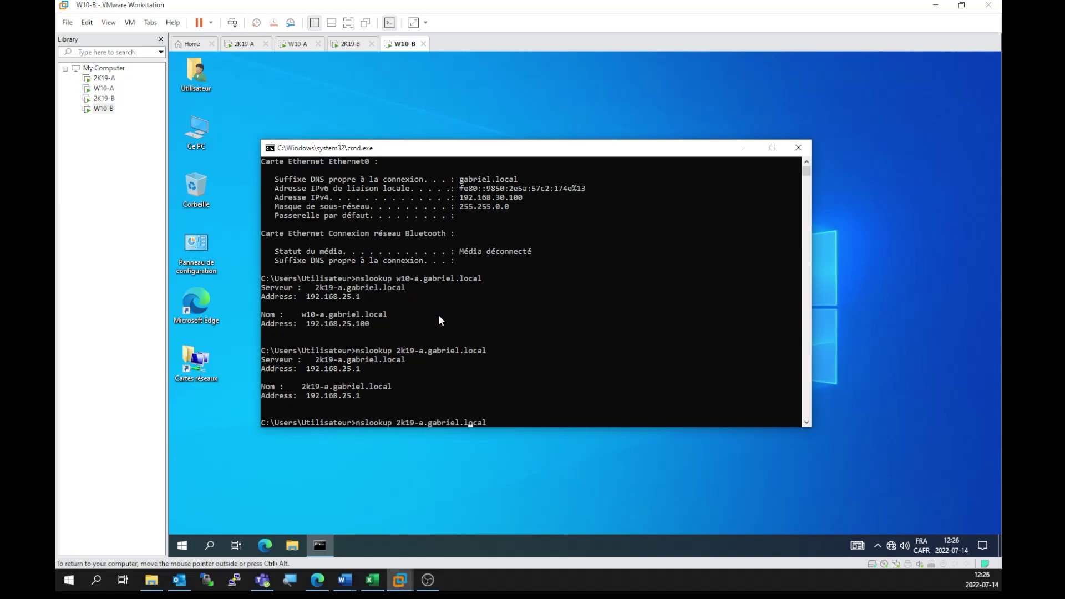
key("BackSpace")
type("b")
key("Return")
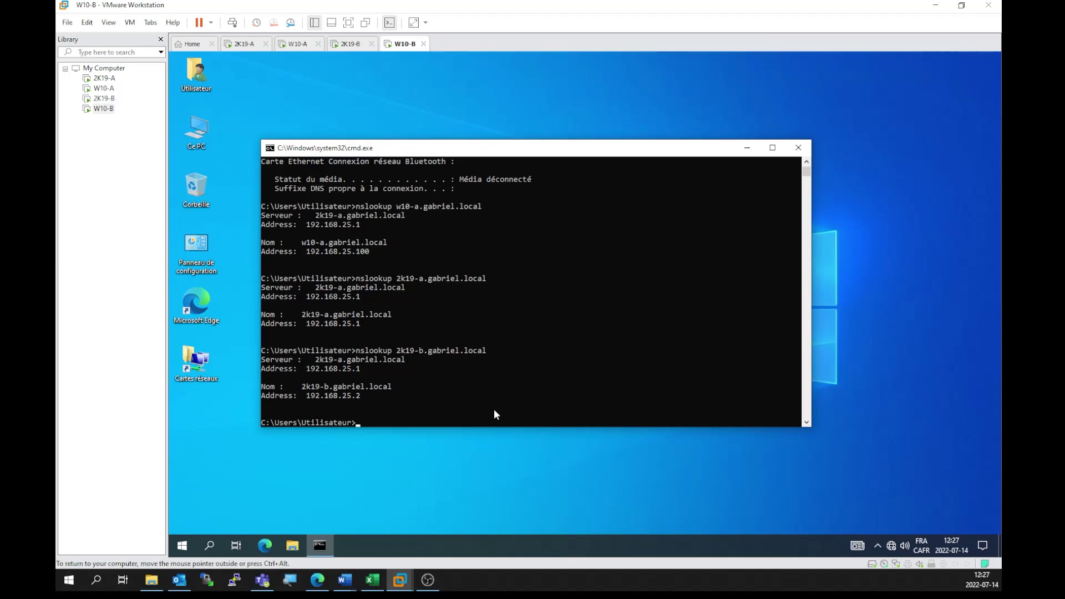
Step: Run the netsh rule PING allowing inbound icmpv4:8, then copy it after the elevation error
key("ctrl+alt")
left_click(358, 422)
type("netsh advfirewal")
type("l firewall add rule name=\"\"PING")
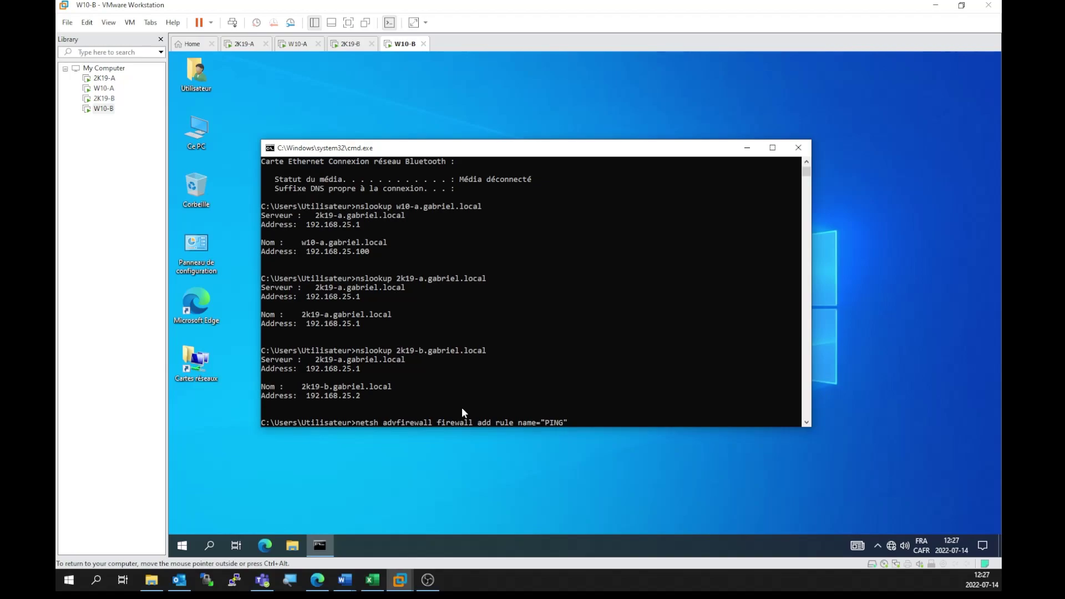
type("protocol")
type("e")
type("=icmp")
type("v4")
type(":8")
type(",any")
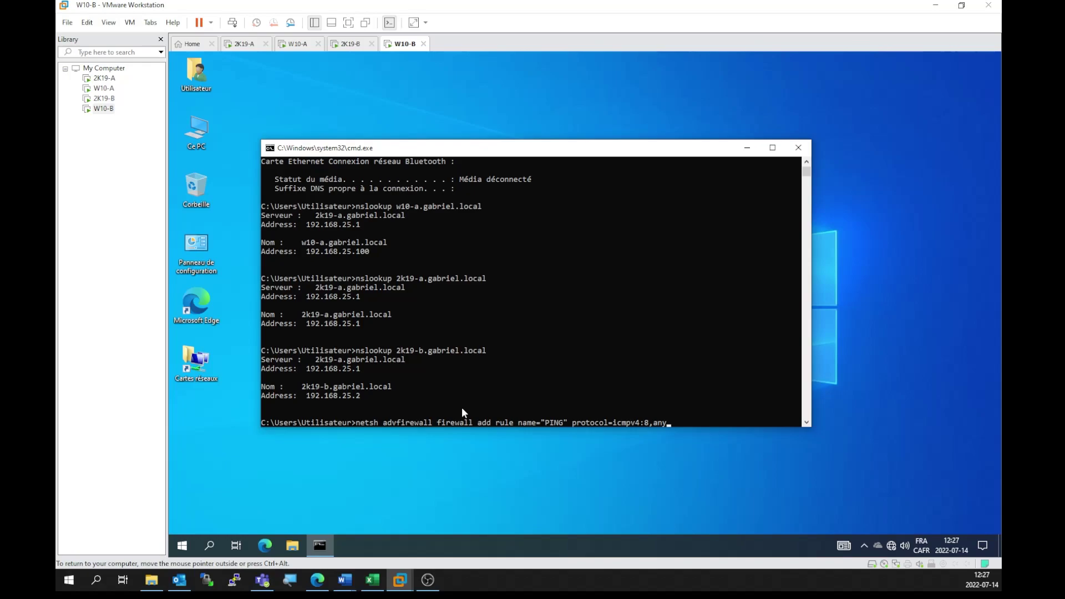
type("dir=in action=allow")
key("Return")
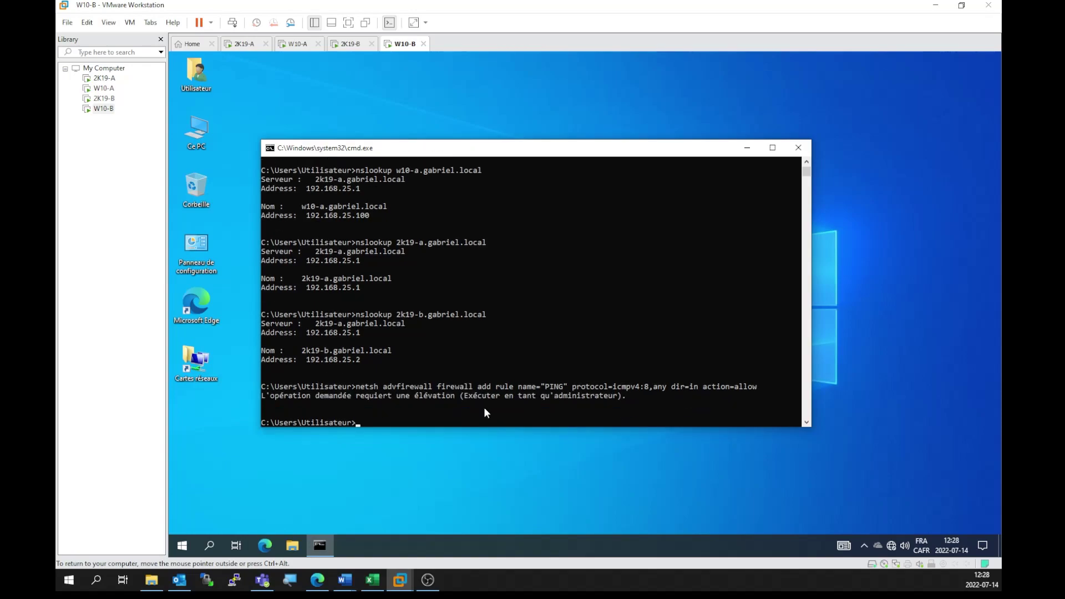
left_click_drag(754, 385, 360, 391)
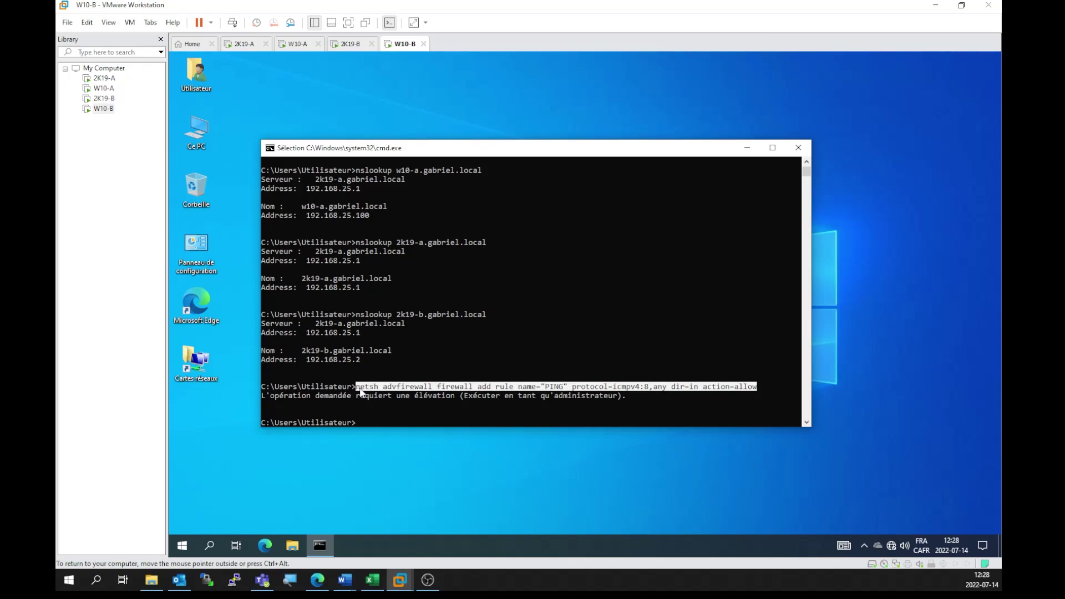
right_click(412, 382)
Step: Add the PING inbound ICMPv4 rule on W10-B from an administrator command prompt
left_click(795, 153)
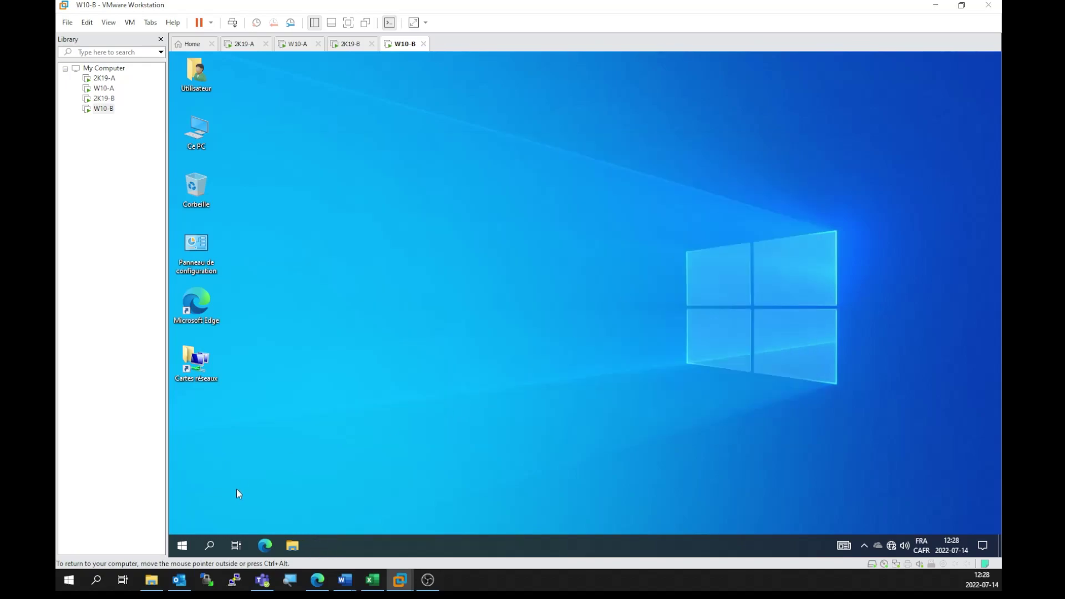
left_click(213, 542)
type("cmd")
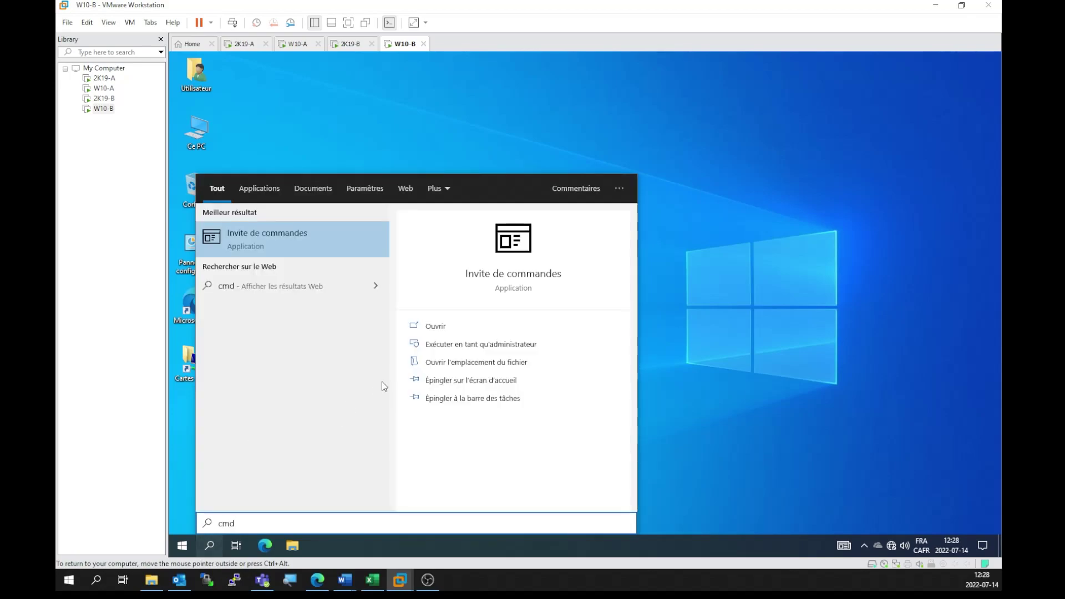
left_click(473, 345)
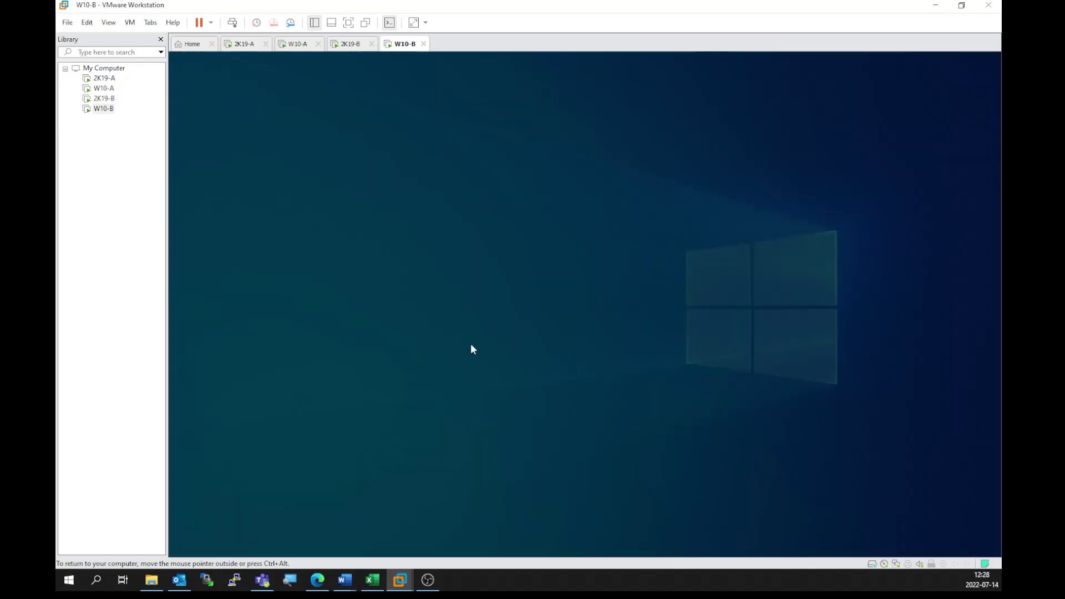
left_click(498, 368)
key("ctrl+v")
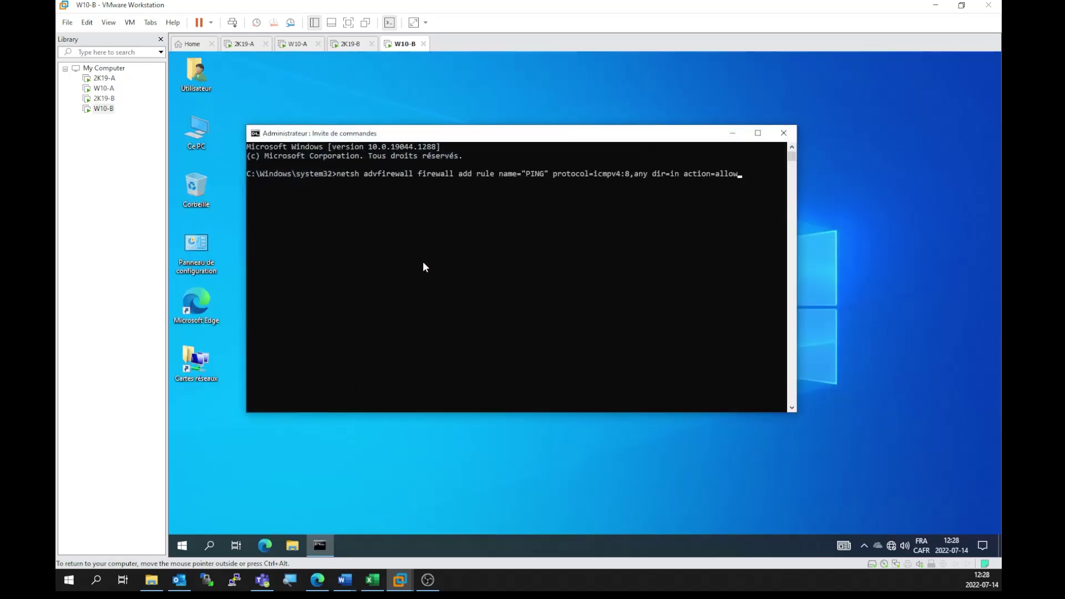
key("Return")
Step: Add the same PING rule on W10-A from an administrator command prompt
left_click(298, 43)
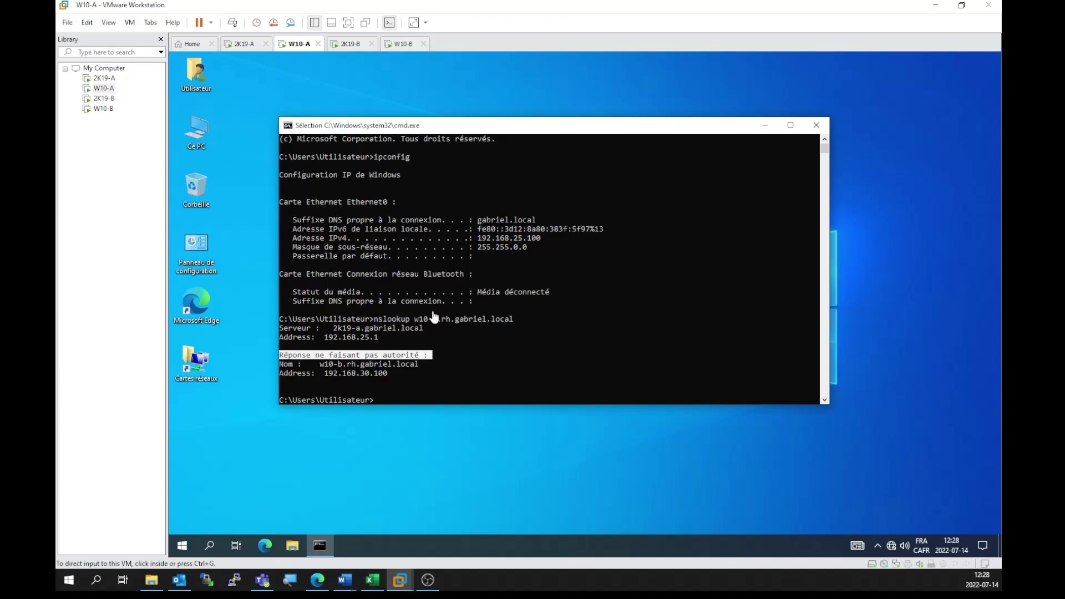
left_click(816, 125)
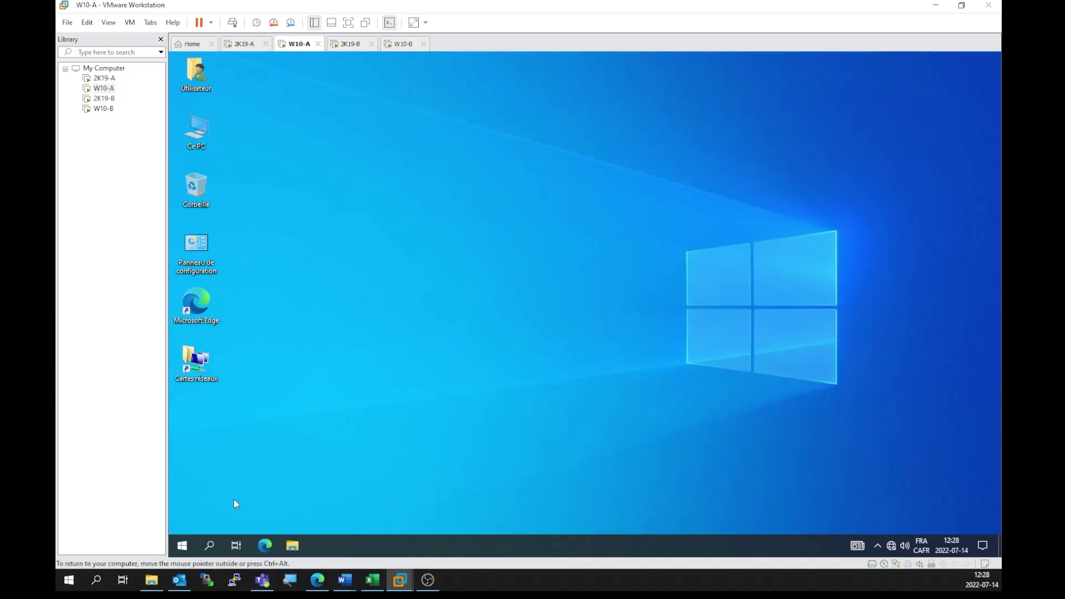
left_click(205, 545)
type("cmd")
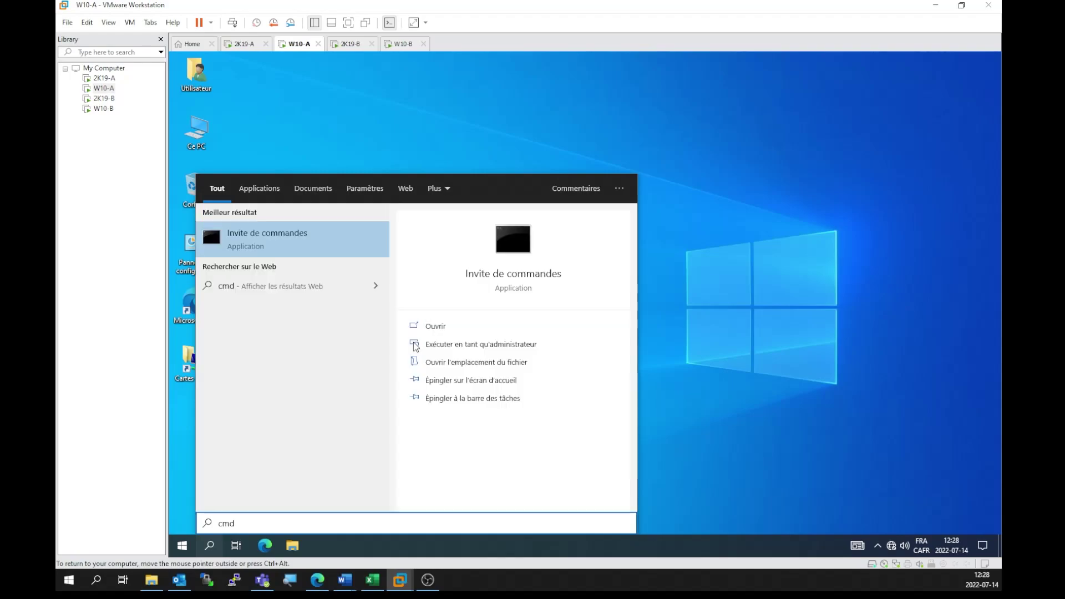
left_click(434, 340)
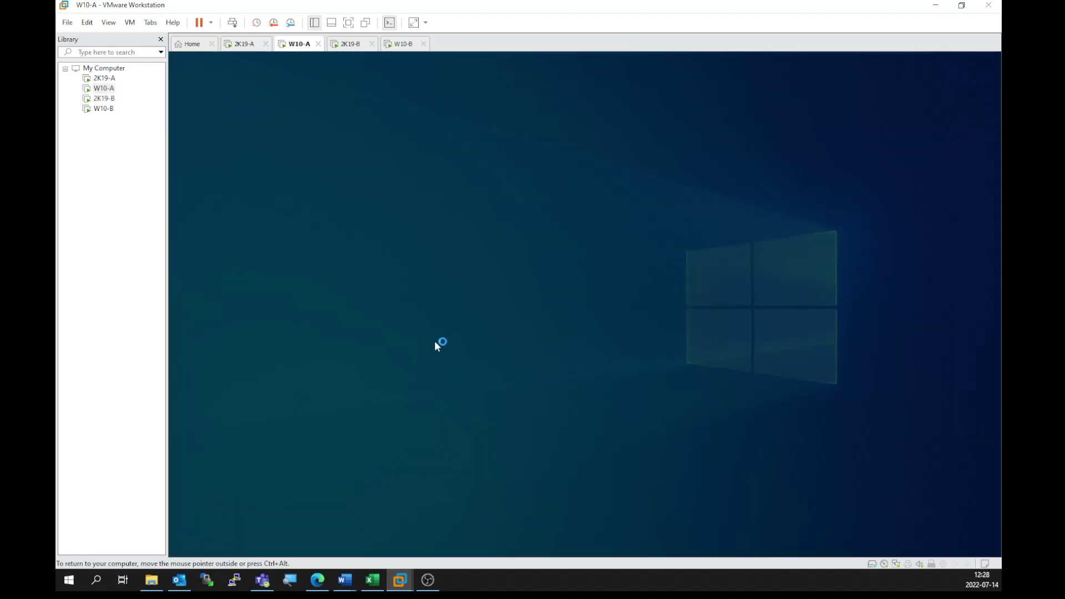
left_click(527, 367)
key("ctrl+v")
key("Return")
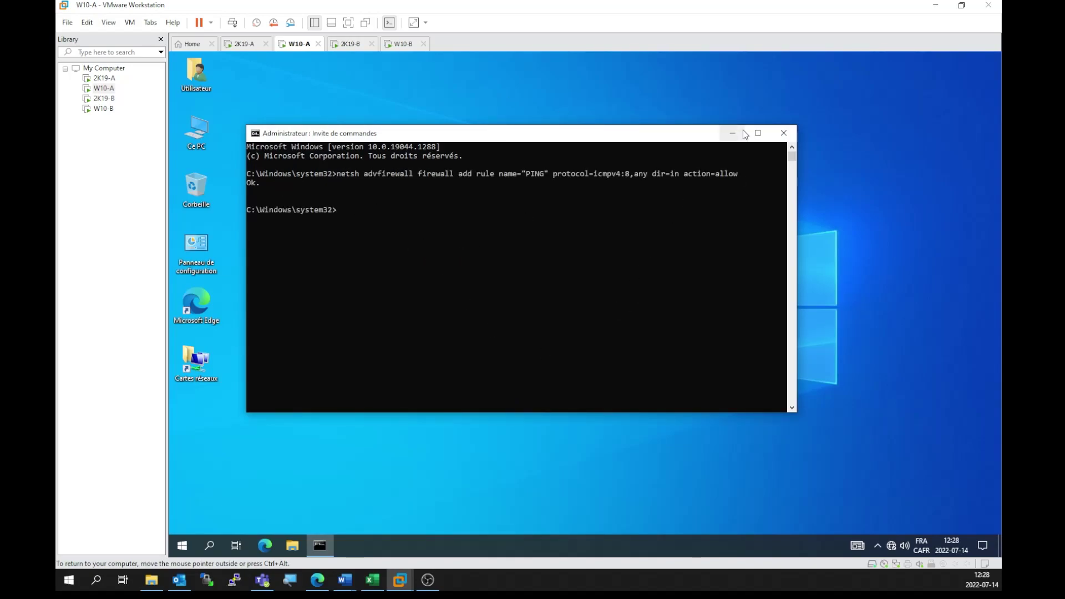
left_click(782, 134)
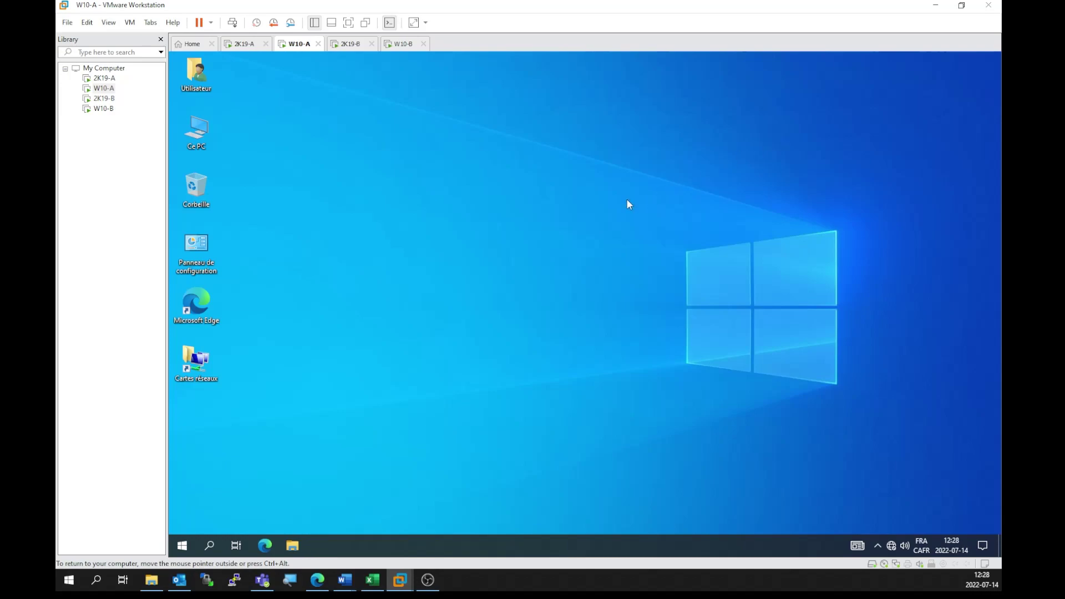
Step: Add the PING rule on 2K19-A by pasting the netsh command into cmd
left_click(236, 44)
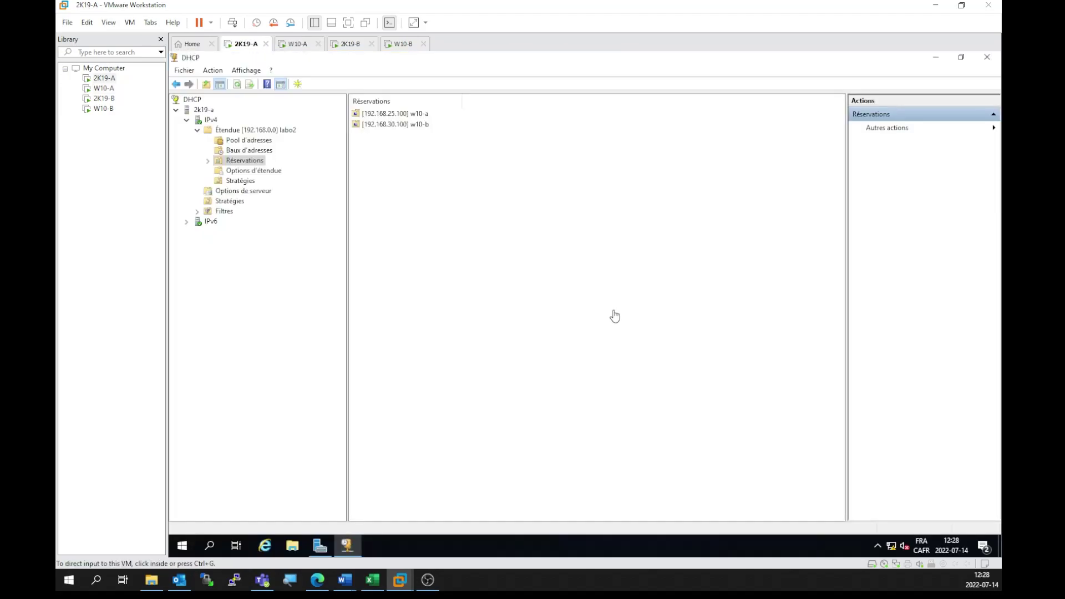
left_click(225, 547)
left_click(215, 544)
type("cmd")
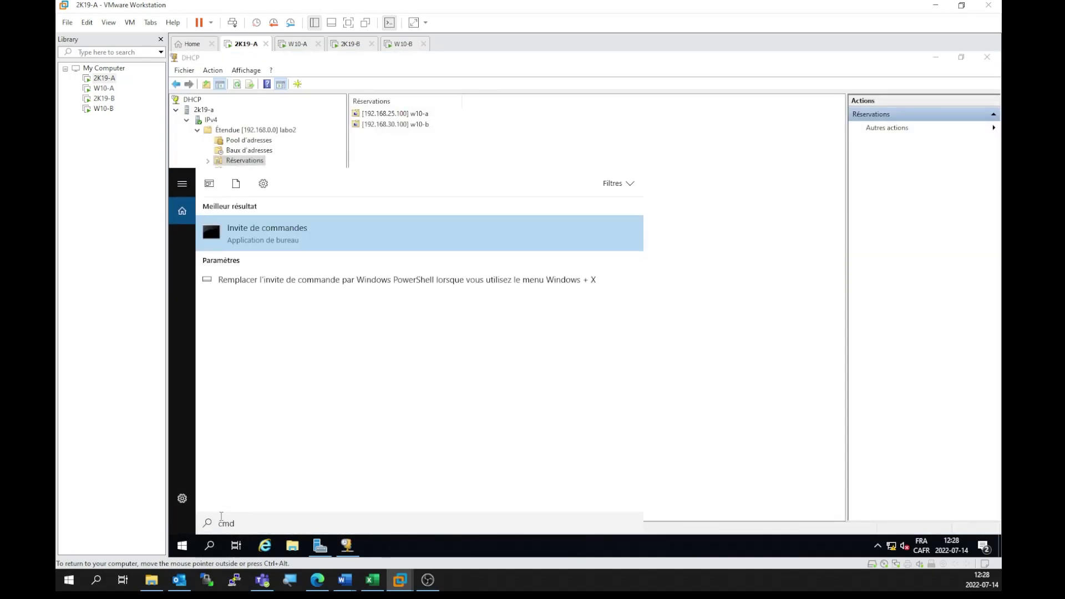
key("Return")
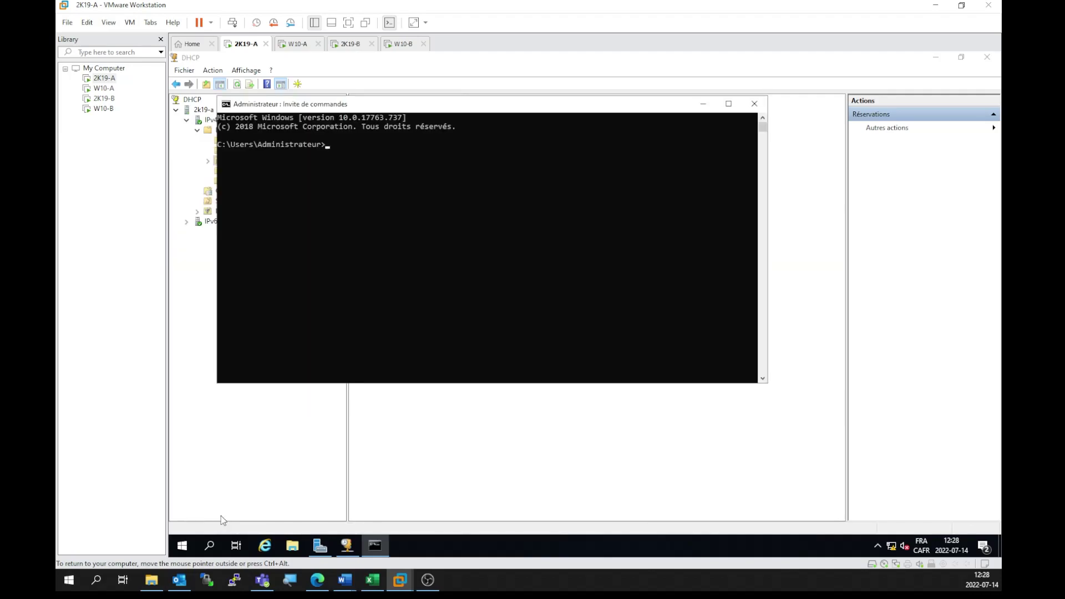
right_click(410, 297)
key("Return")
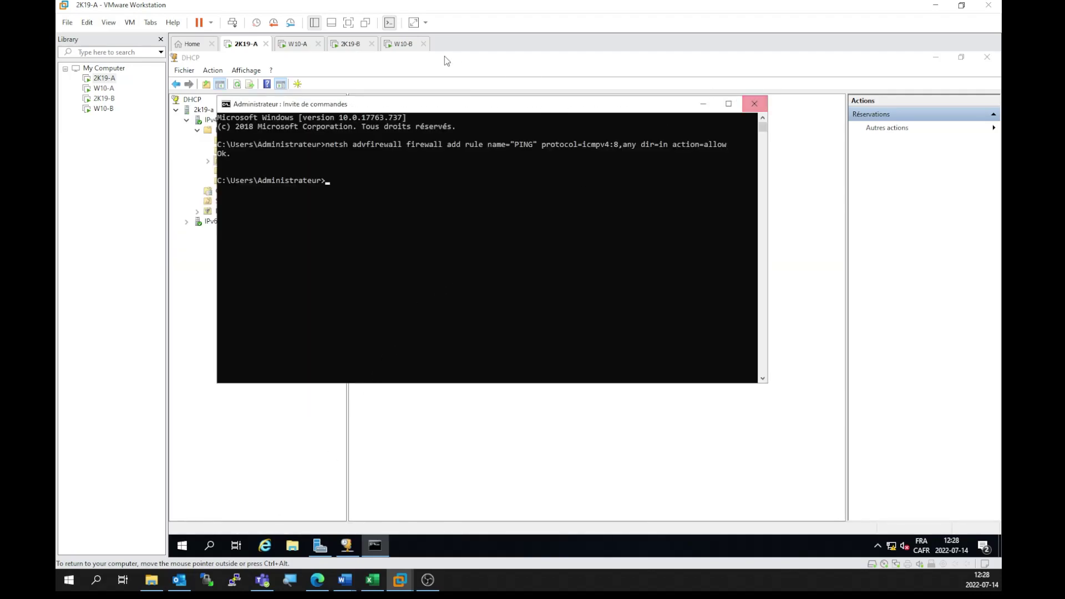
Step: Add the PING rule on 2K19-B by pasting the netsh command into cmd
left_click(349, 45)
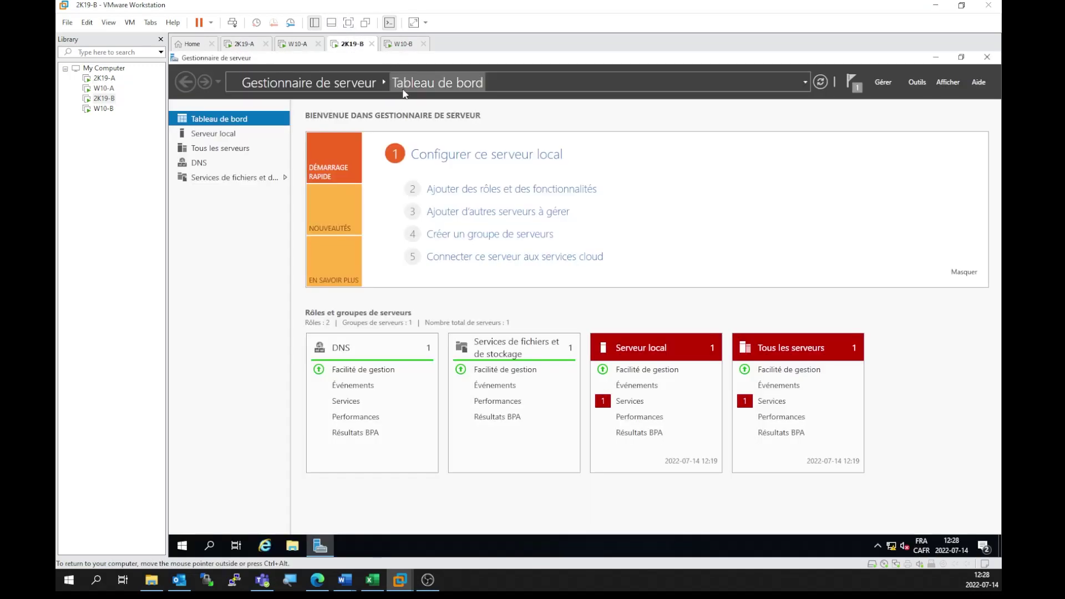
left_click(208, 545)
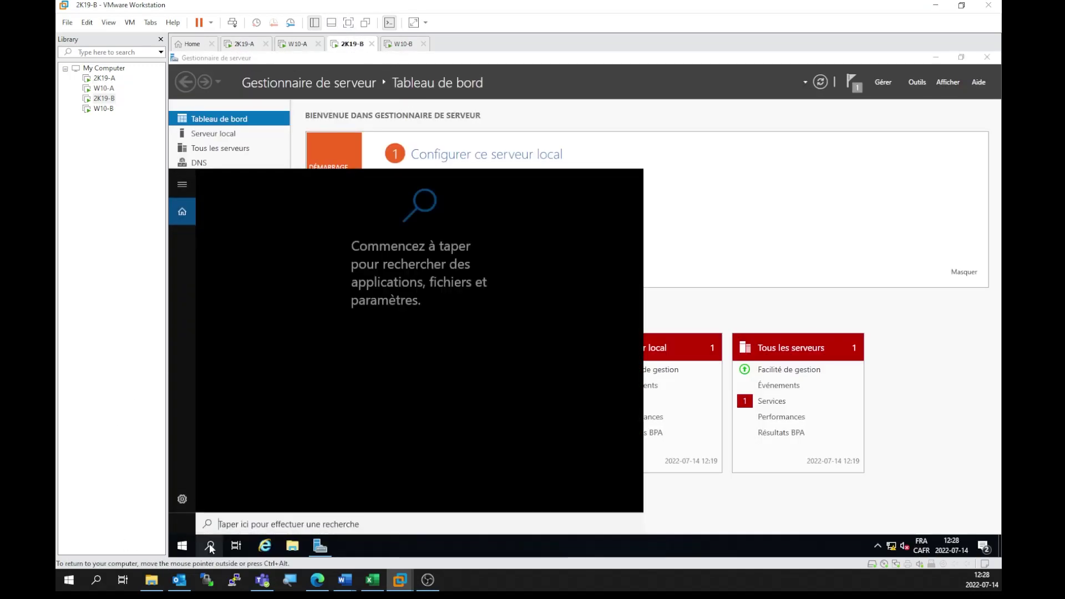
type("cmd")
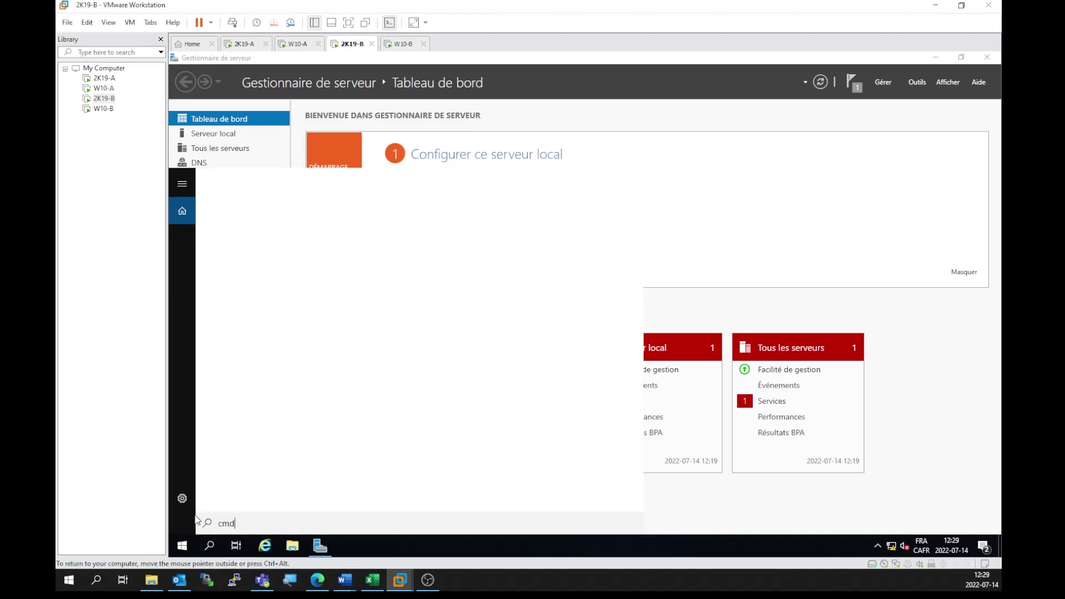
left_click(345, 244)
right_click(371, 254)
key("Return")
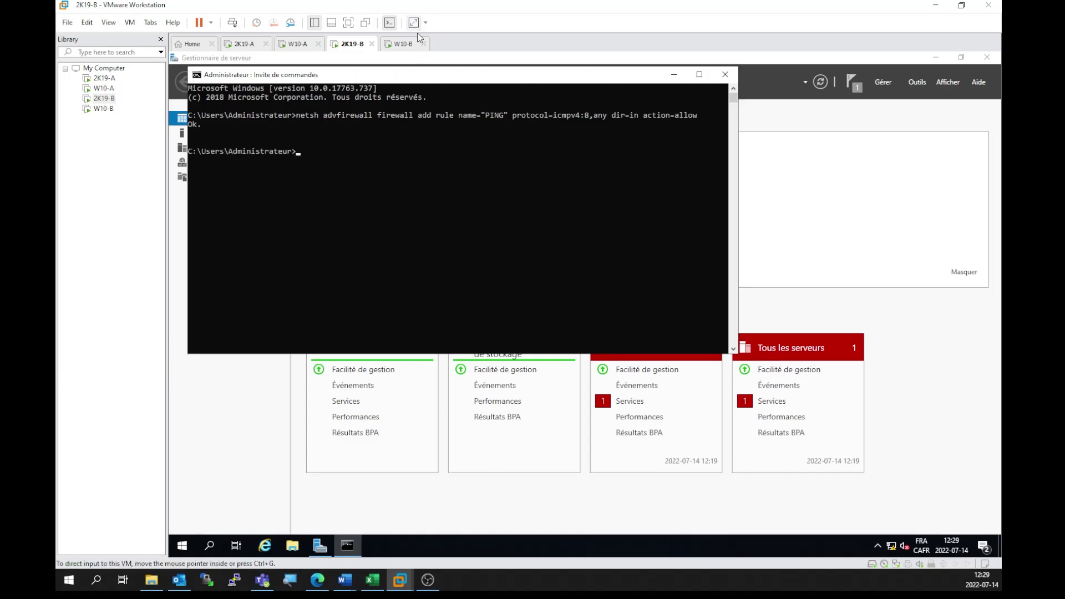
Step: On W10-A, ping w10-b.rh.gabriel.local and get 4 of 4 replies
left_click(295, 45)
left_click(315, 445)
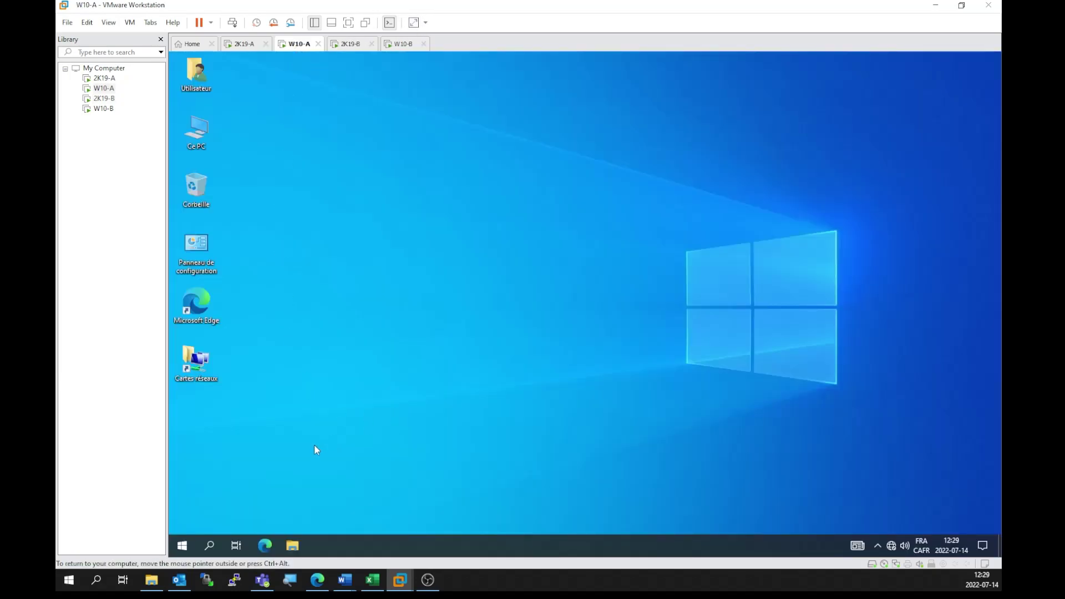
key("super+r")
key("Return")
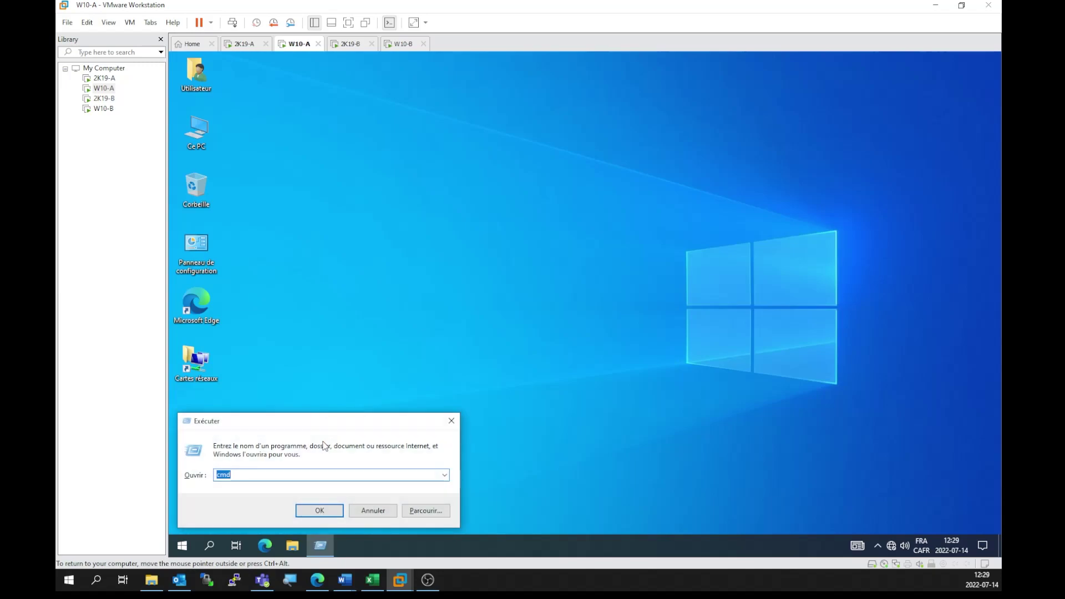
type("pin")
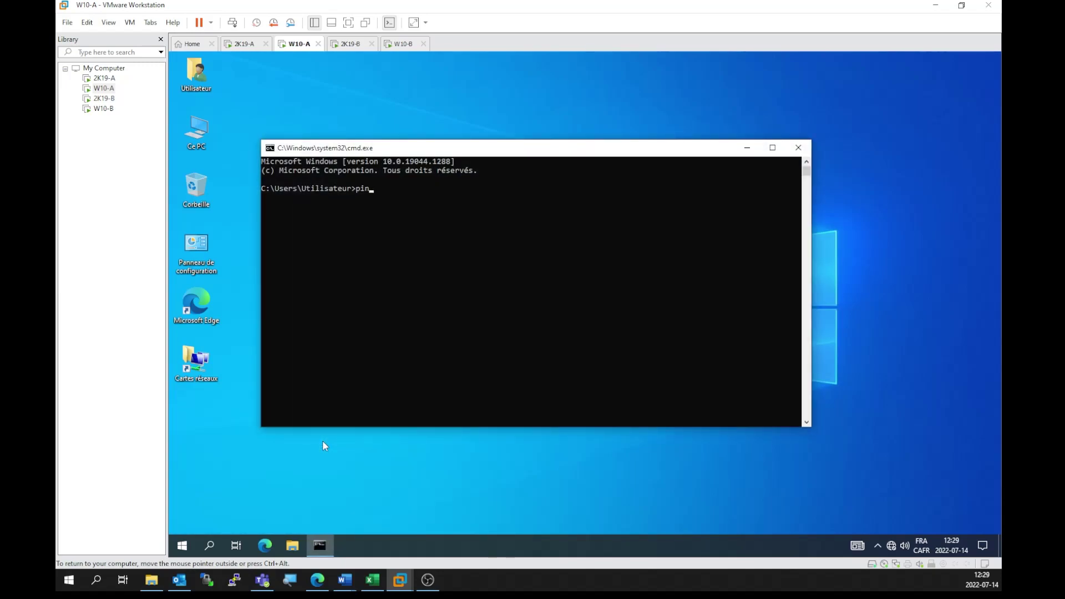
type("g w10-b.rh.gabriel.local")
key("Return")
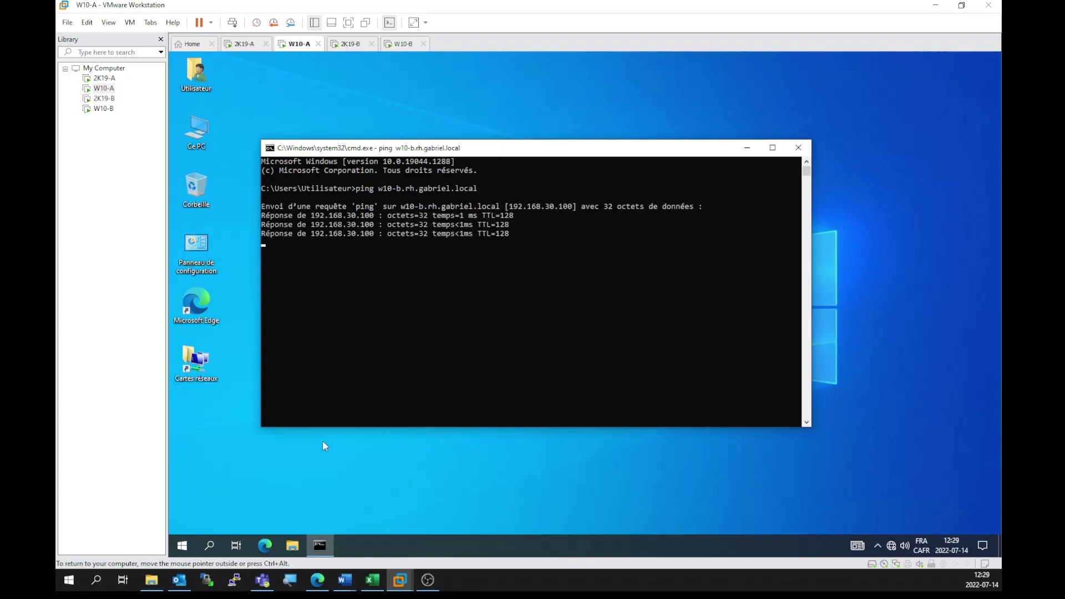
Step: Ping 2k19-a.gabriel.local and get replies from 192.168.25.1
key("Up")
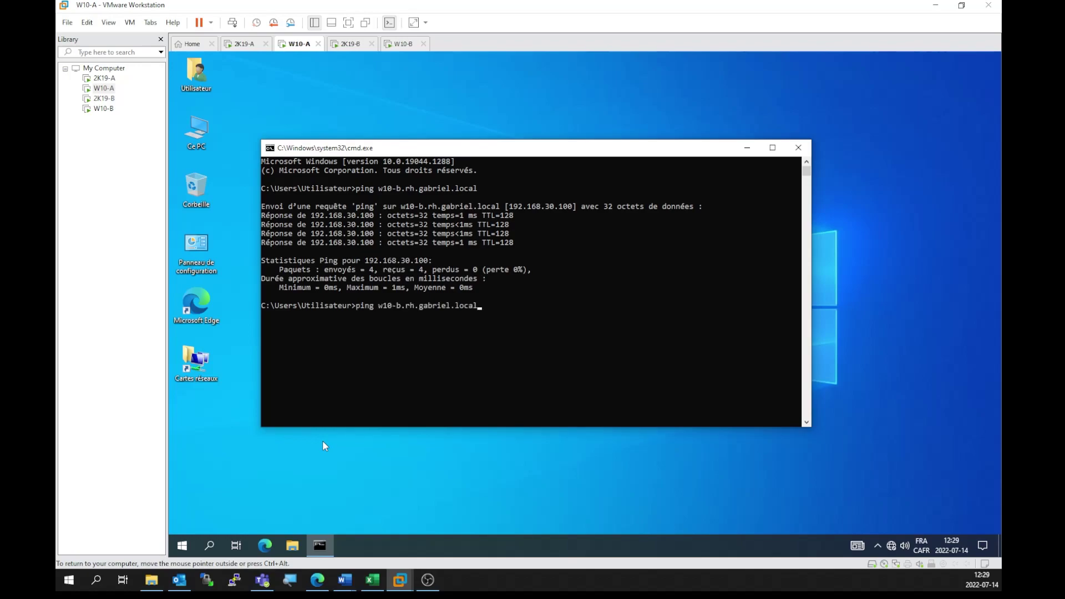
key("BackSpace")
key("BackSpace")
key("BackSpace")
key("BackSpace")
key("BackSpace")
key("BackSpace")
key("BackSpace")
key("BackSpace")
key("BackSpace")
key("BackSpace")
key("BackSpace")
key("BackSpace")
key("BackSpace")
key("BackSpace")
key("BackSpace")
key("BackSpace")
key("BackSpace")
key("BackSpace")
key("BackSpace")
key("BackSpace")
type("2k19-a.gabriel.local")
key("Return")
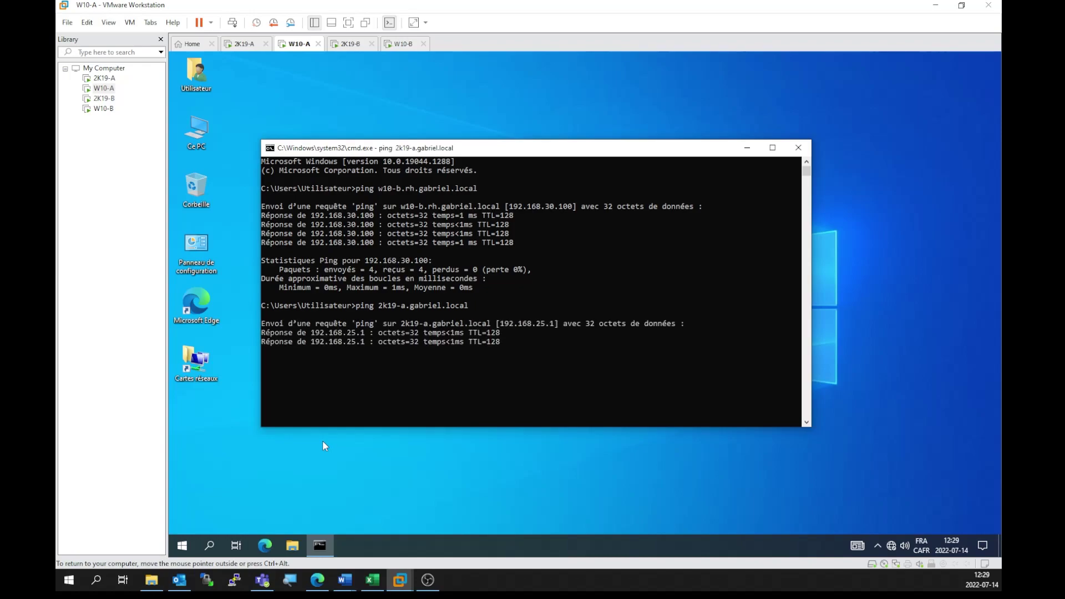